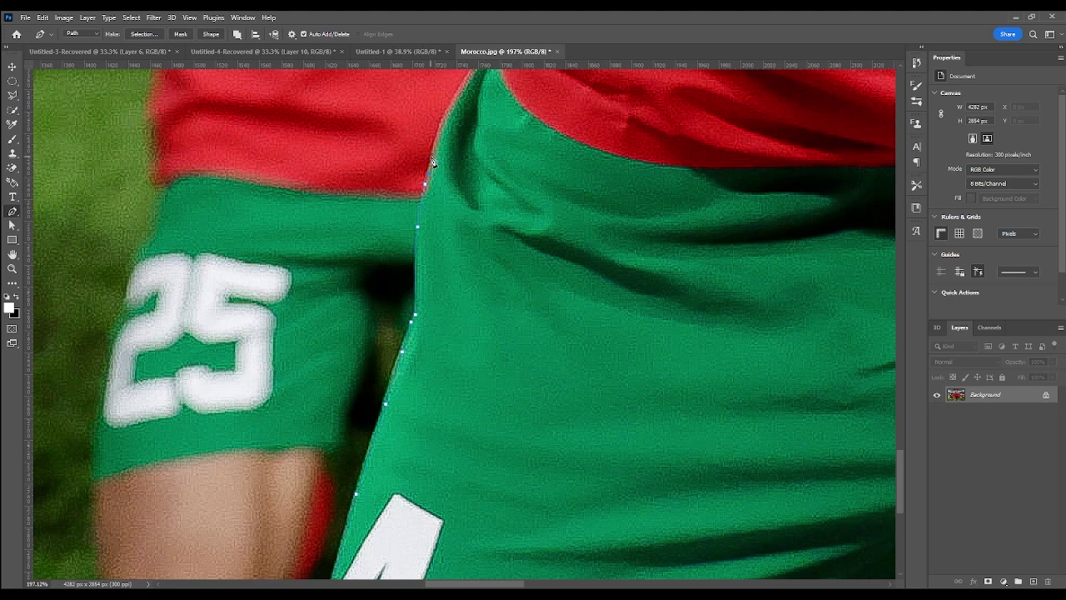
Step: Trace pen anchors up the jersey's side toward the chest and shoulder
scroll(432, 161, "up", 3)
left_click(451, 186)
scroll(558, 283, "up", 3)
left_click(502, 235)
left_click(508, 202)
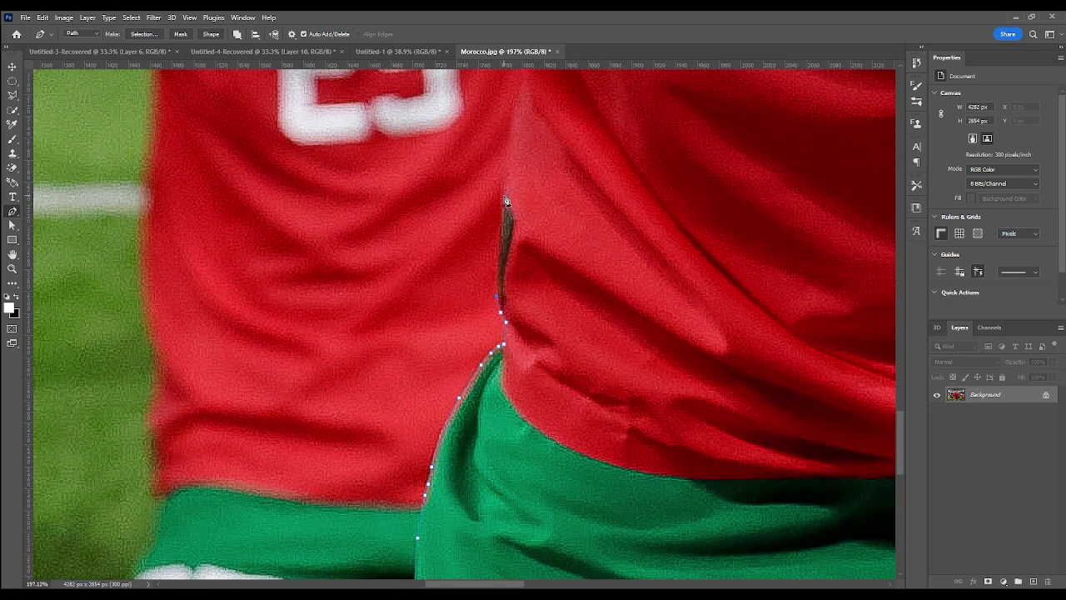
scroll(508, 202, "up", 5)
left_click(520, 196)
scroll(500, 187, "up", 2)
left_click(494, 181)
scroll(494, 181, "up", 3)
left_click(483, 200)
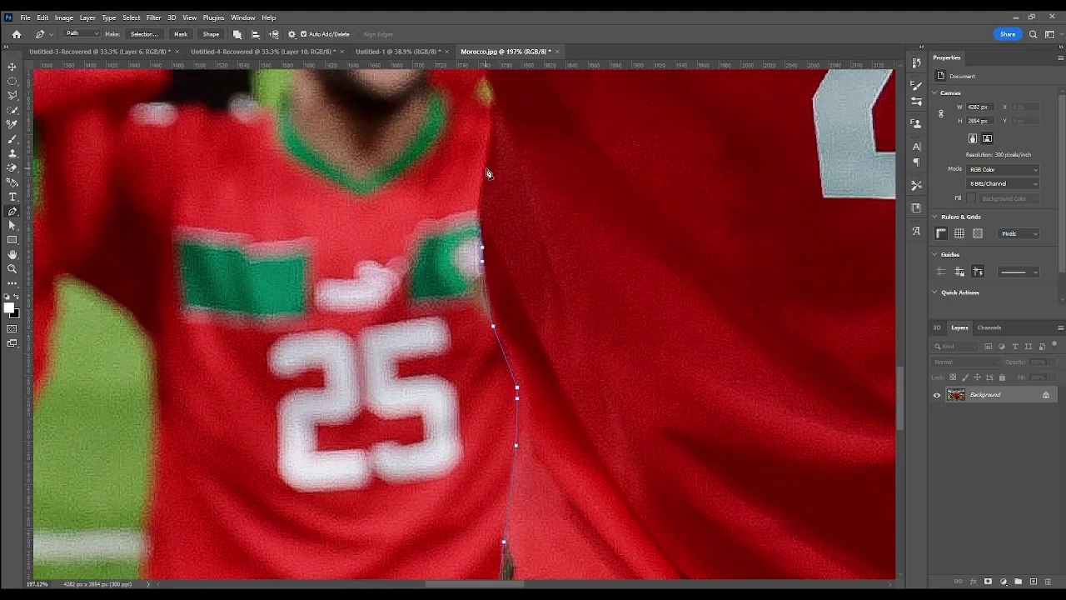
scroll(488, 192, "up", 6)
scroll(495, 241, "up", 3)
left_click(469, 218)
Step: Continue the path past the face and along the underside of the raised arm and forearm
left_click(408, 117)
scroll(441, 200, "up", 6)
scroll(479, 289, "left", 3)
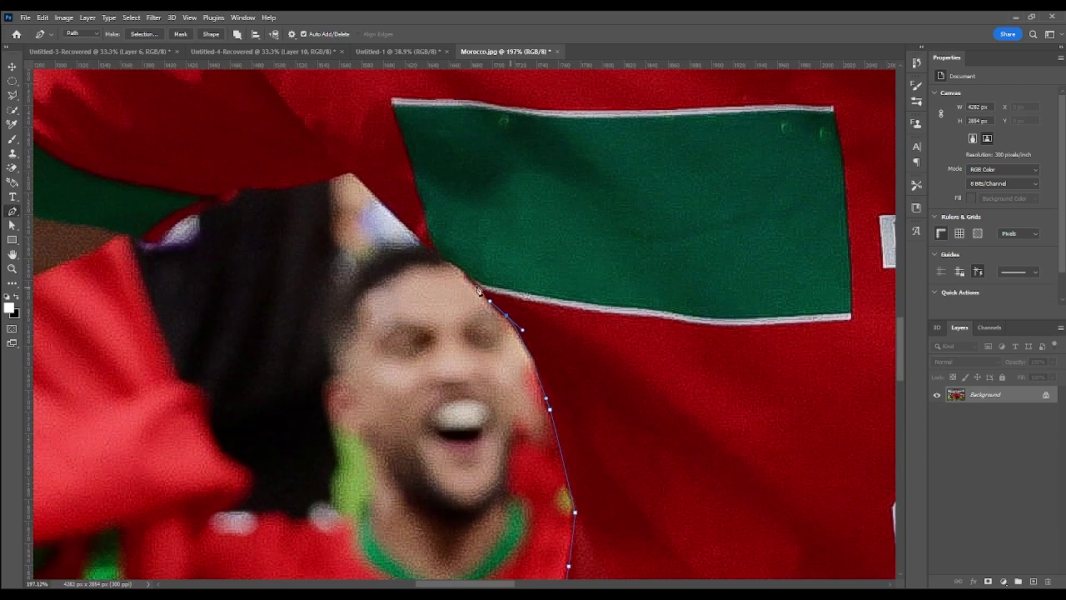
left_click(422, 240)
scroll(423, 242, "up", 2)
scroll(523, 248, "left", 5)
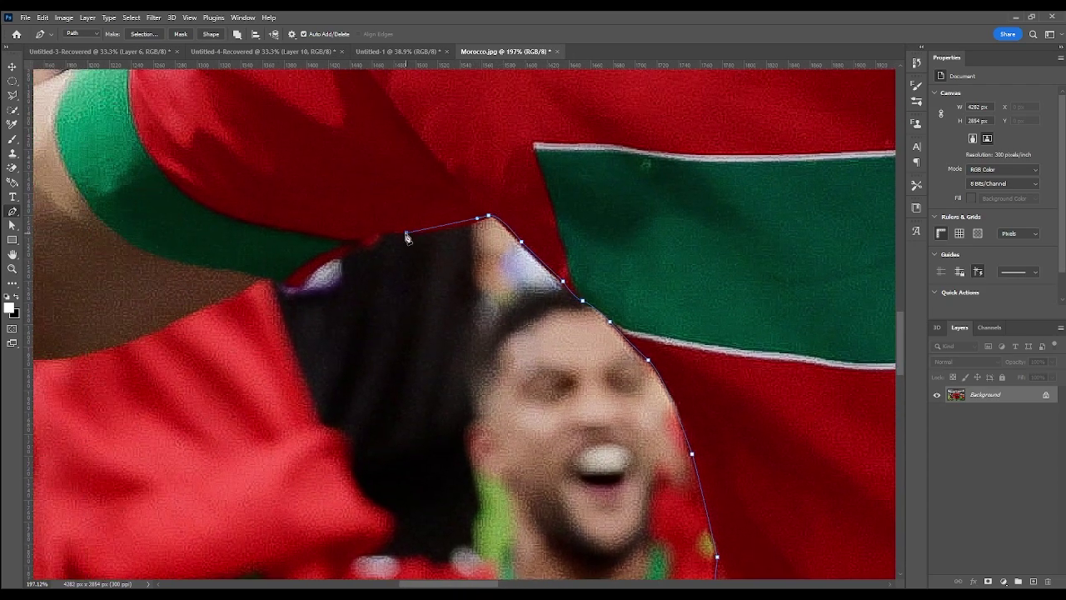
scroll(261, 281, "left", 6)
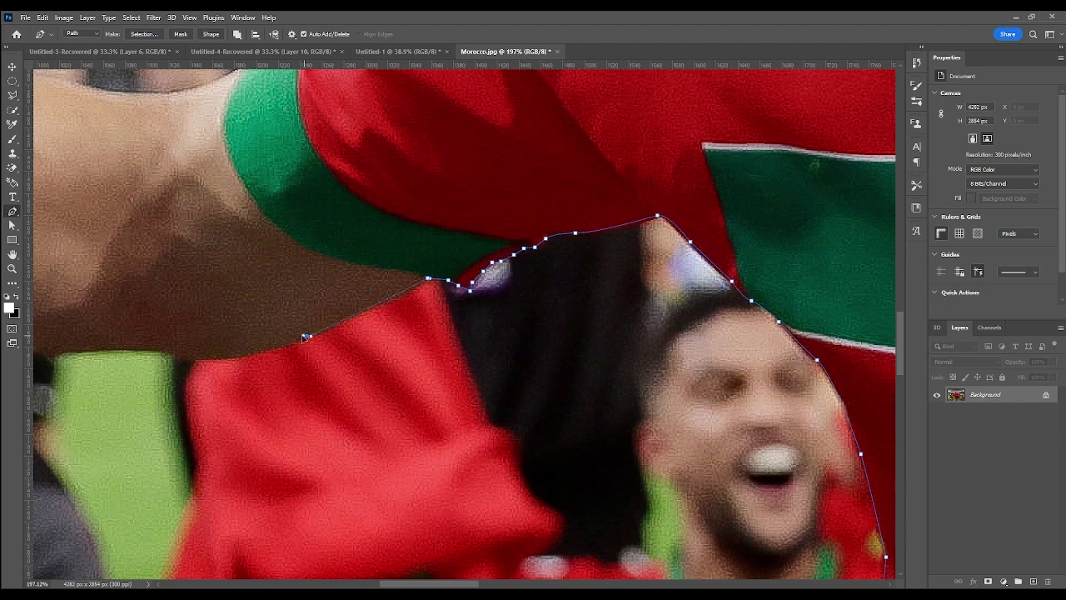
left_click_drag(304, 335, 332, 325)
scroll(336, 360, "left", 6)
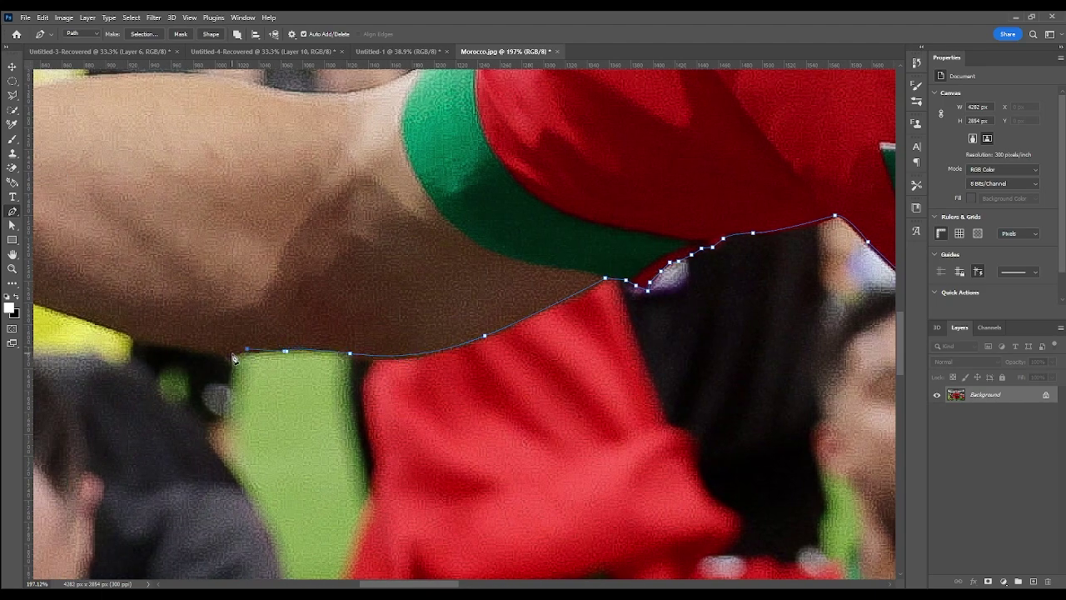
left_click(150, 349)
scroll(150, 348, "down", 2)
scroll(470, 317, "left", 3)
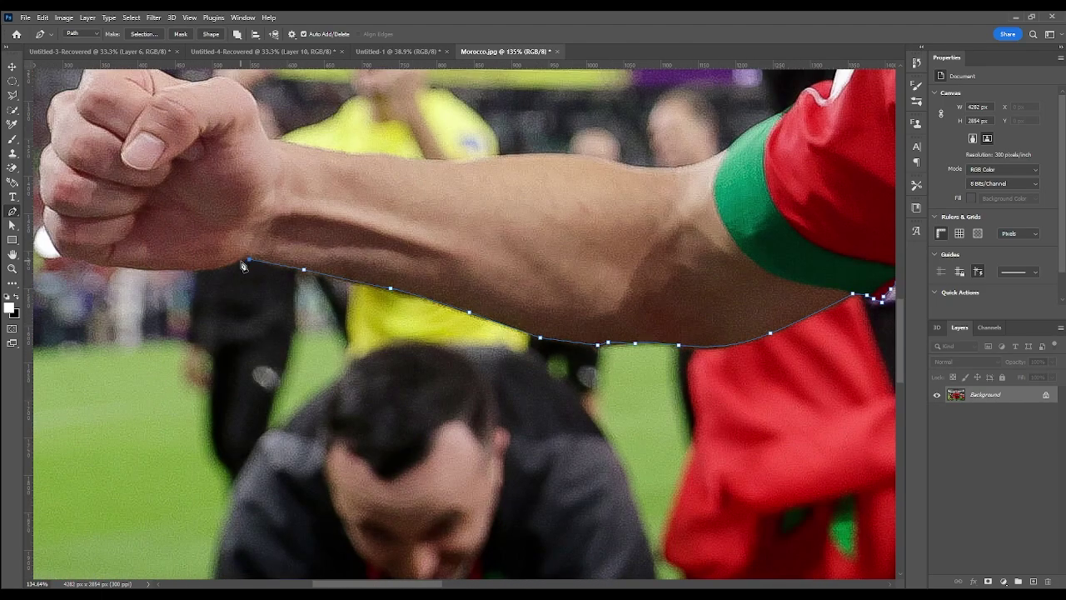
scroll(243, 266, "up", 2)
scroll(244, 266, "left", 4)
left_click_drag(376, 277, 281, 273)
scroll(180, 210, "up", 2)
scroll(279, 227, "left", 3)
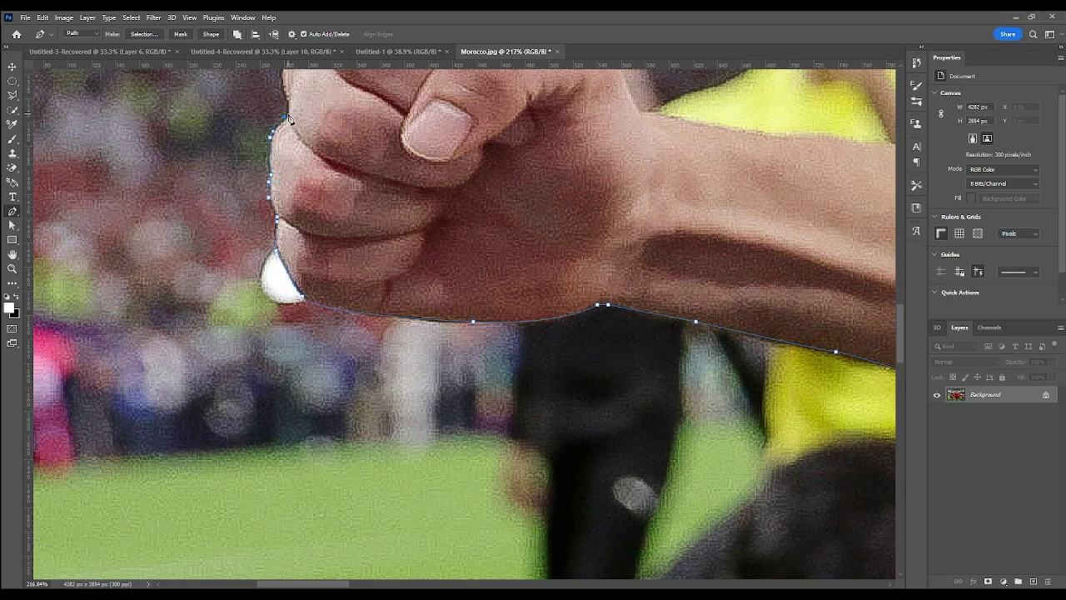
Step: Outline the top of the fist, the wrist and the arm's upper edge
scroll(287, 117, "up", 4)
scroll(346, 163, "up", 4)
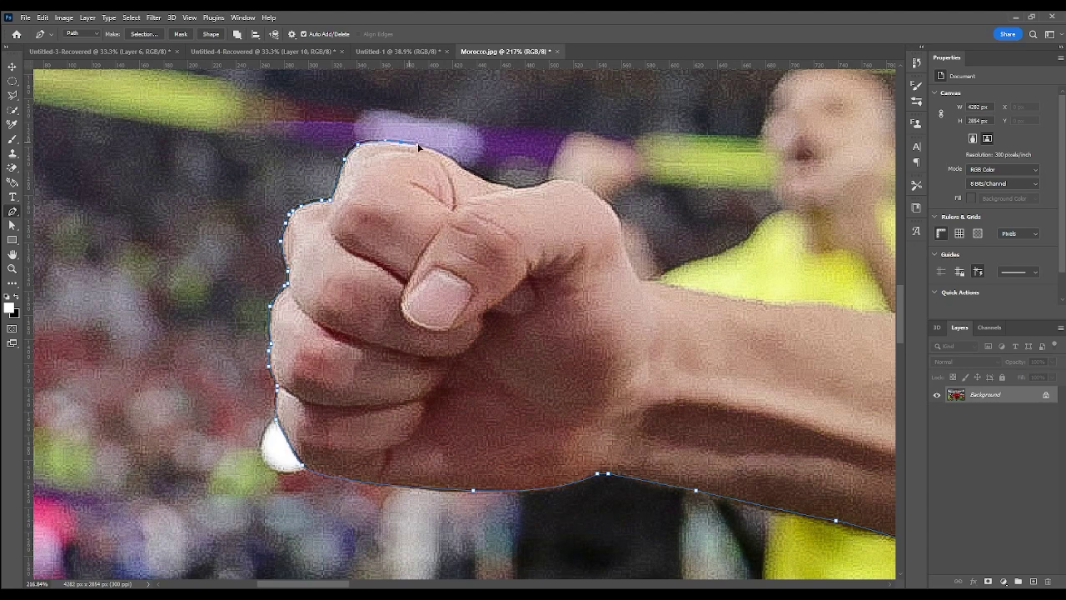
scroll(560, 183, "right", 3)
left_click(502, 182)
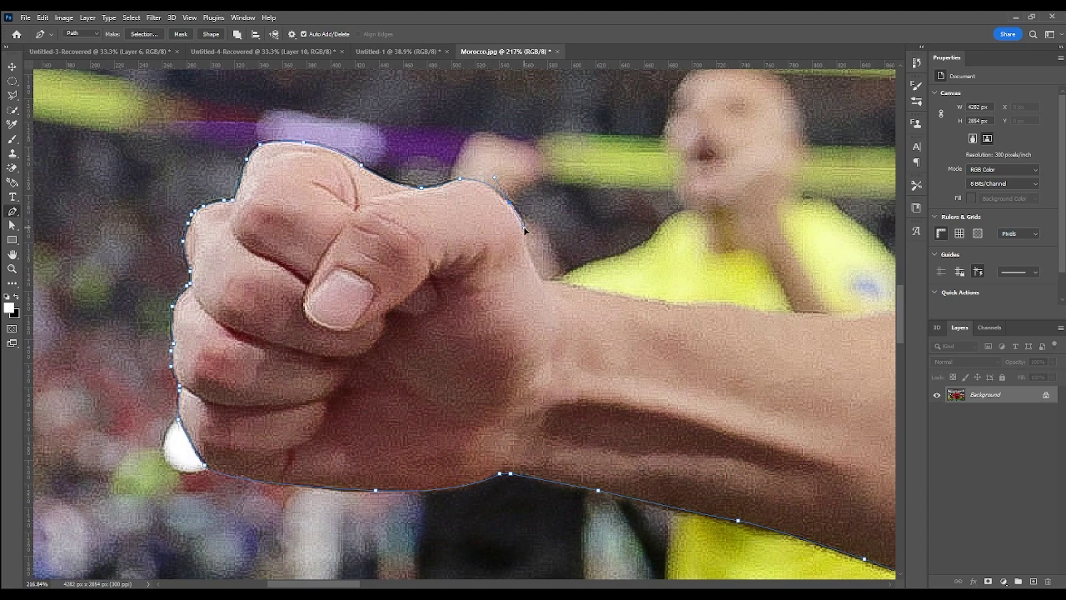
scroll(574, 287, "right", 5)
left_click(542, 305)
left_click(633, 313)
scroll(558, 314, "right", 6)
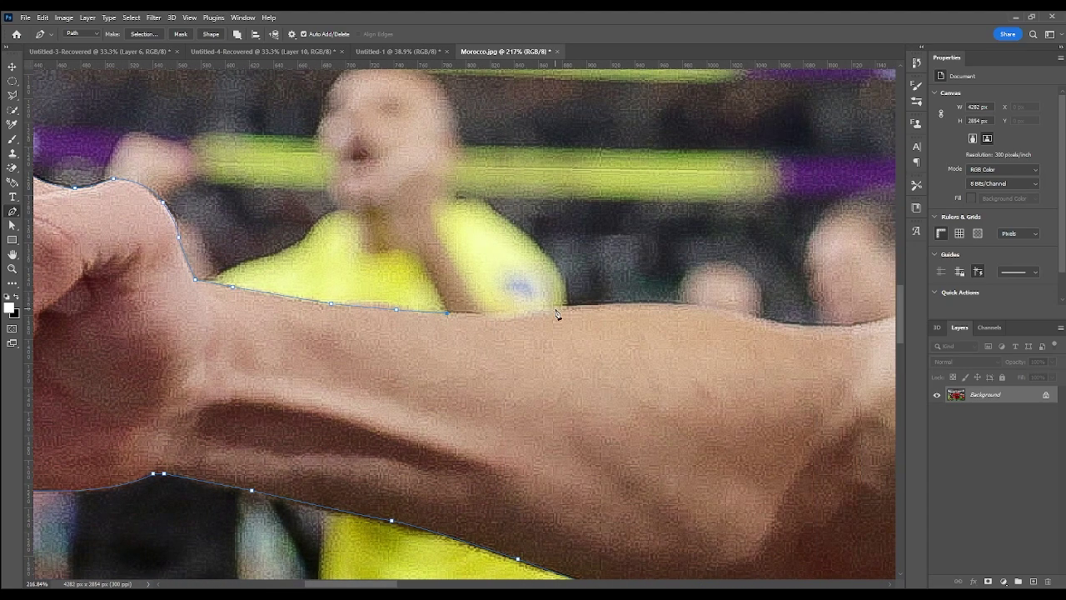
scroll(741, 318, "right", 4)
left_click(682, 328)
scroll(685, 315, "right", 3)
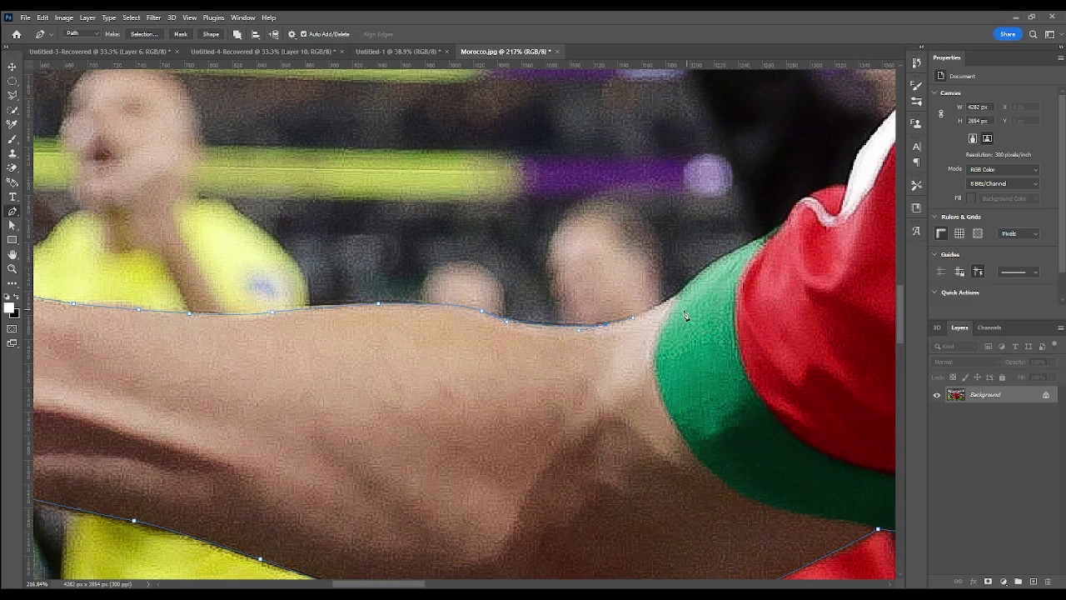
scroll(793, 215, "right", 3)
Step: Extend the path up the red sleeve, tracing along its white stripe
left_click(743, 190)
scroll(733, 196, "right", 2)
scroll(733, 195, "up", 1)
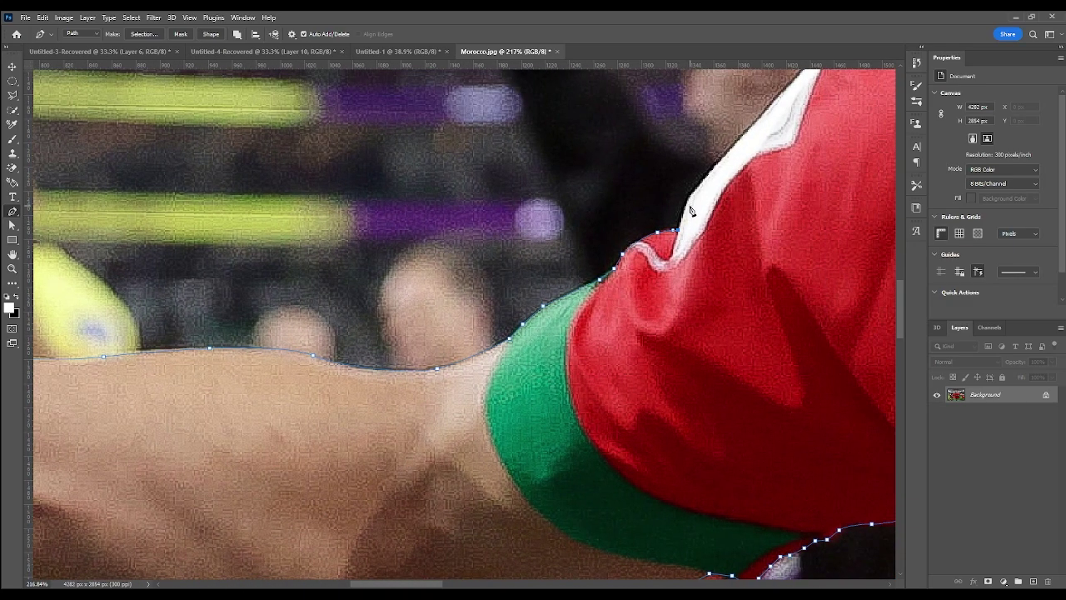
scroll(715, 174, "right", 2)
scroll(714, 174, "up", 2)
left_click(708, 175)
left_click(735, 151)
scroll(735, 151, "right", 3)
scroll(734, 151, "up", 3)
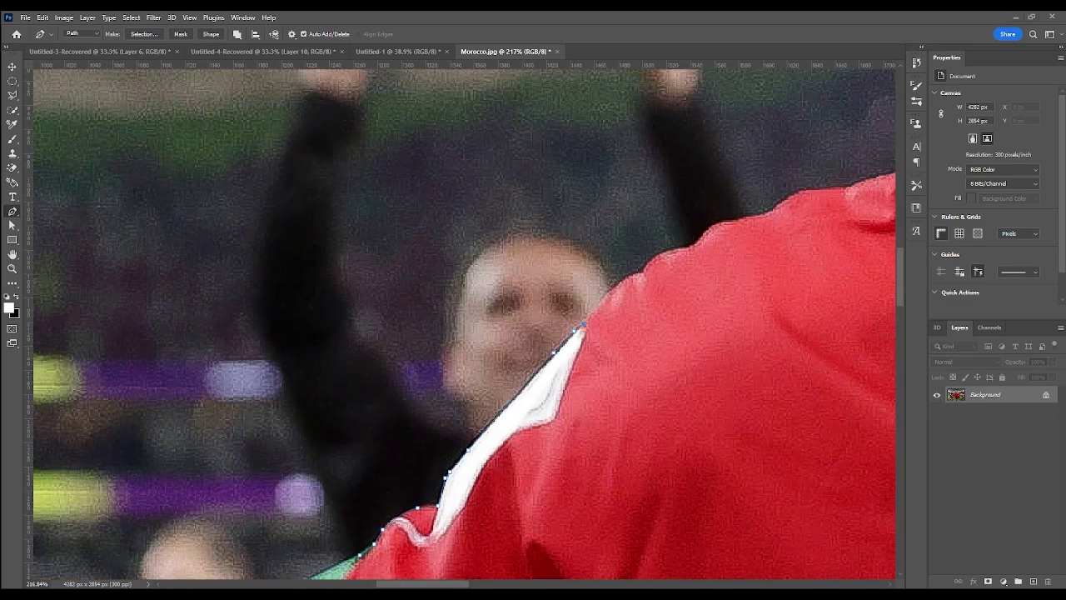
scroll(527, 315, "right", 1)
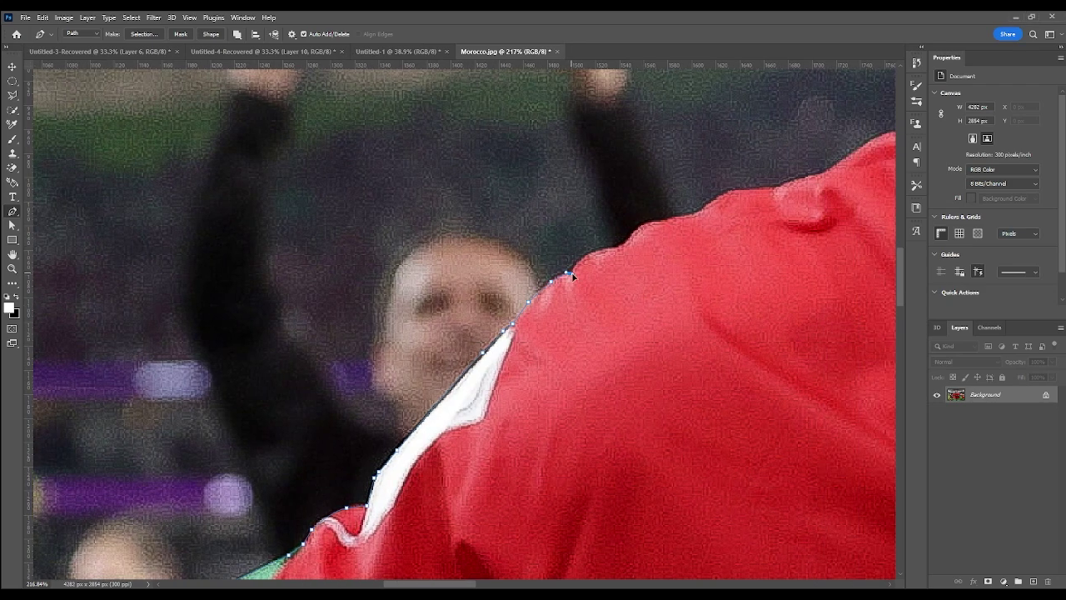
scroll(635, 241, "right", 2)
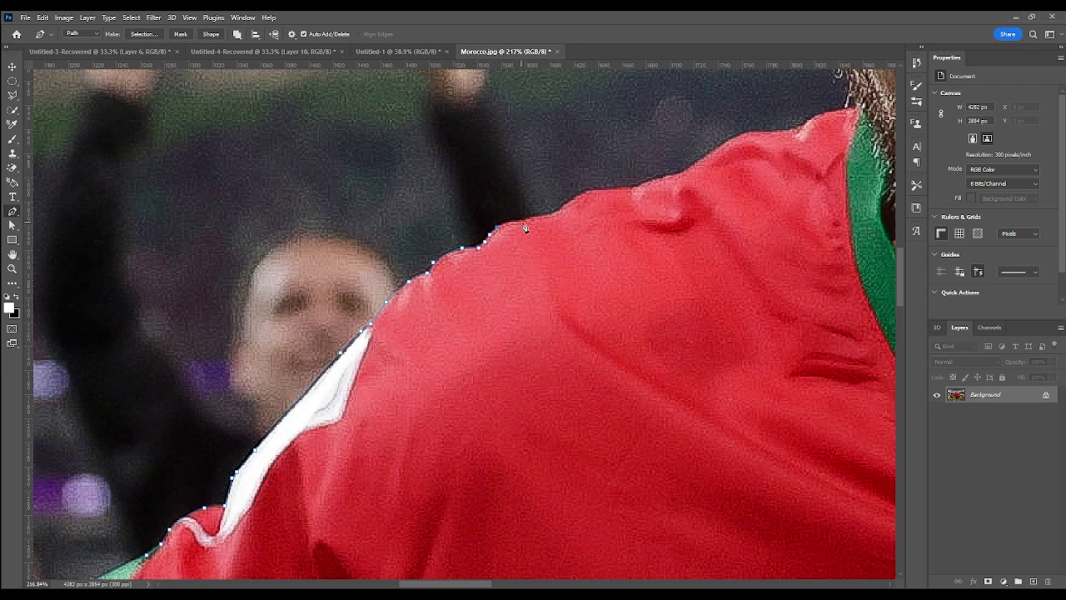
Step: Extend the path from the ear up the side of the head to the crown
scroll(634, 192, "right", 2)
scroll(634, 192, "up", 2)
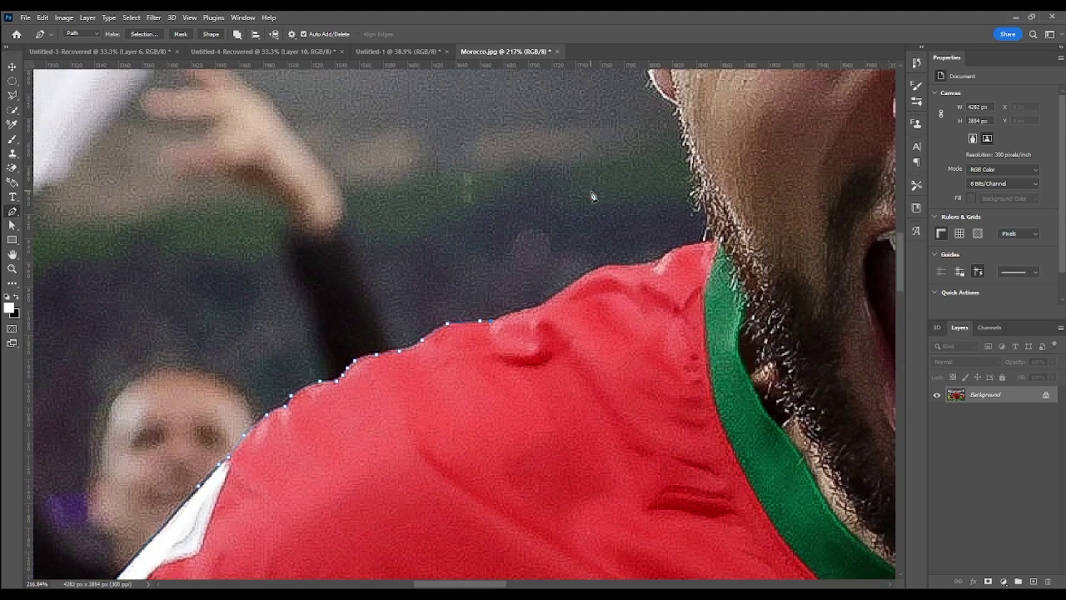
scroll(413, 430, "right", 1)
scroll(413, 430, "up", 1)
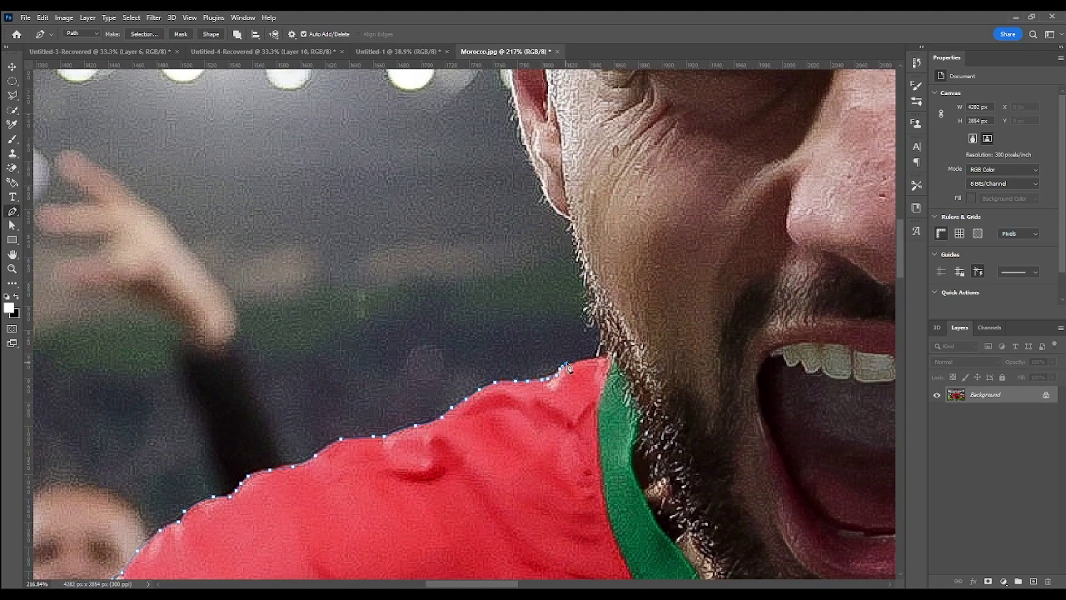
scroll(571, 224, "up", 3)
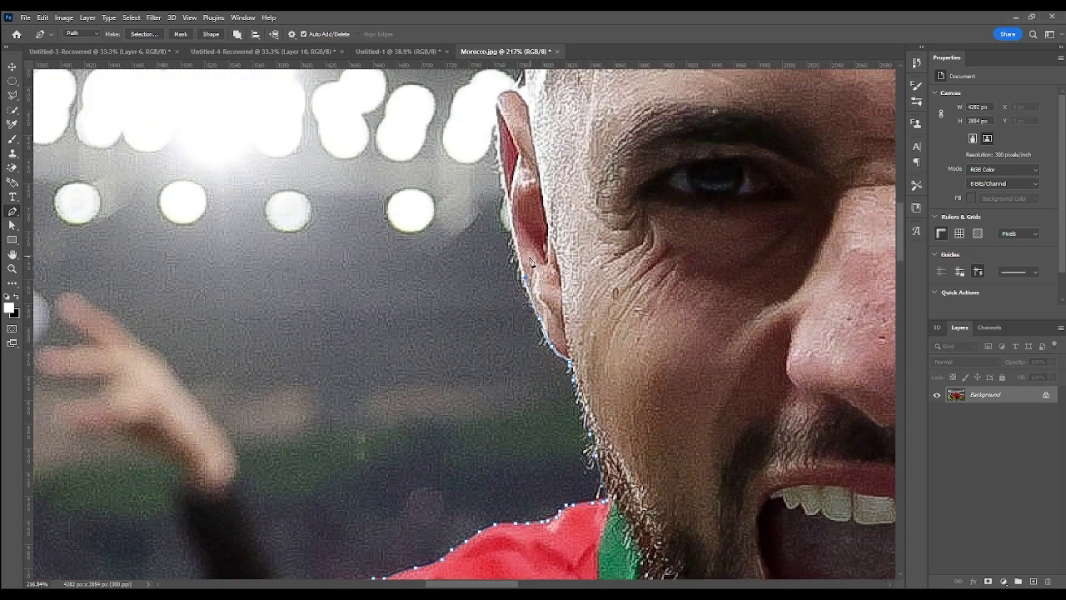
scroll(517, 134, "up", 3)
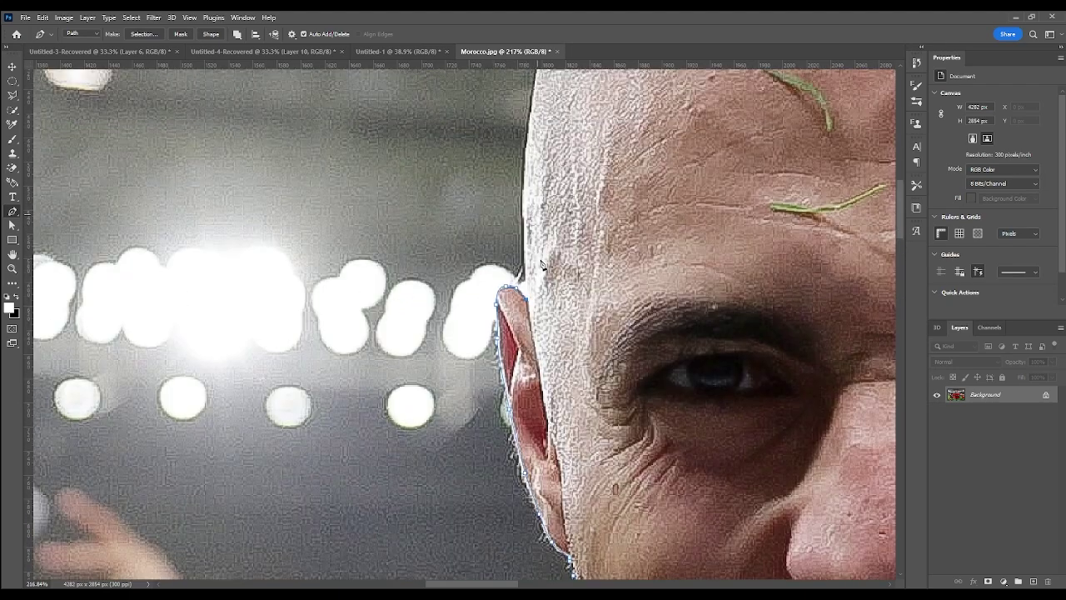
scroll(500, 208, "up", 3)
scroll(500, 208, "right", 1)
left_click(446, 325)
scroll(482, 156, "up", 3)
scroll(482, 156, "right", 1)
scroll(411, 192, "right", 2)
left_click(388, 208)
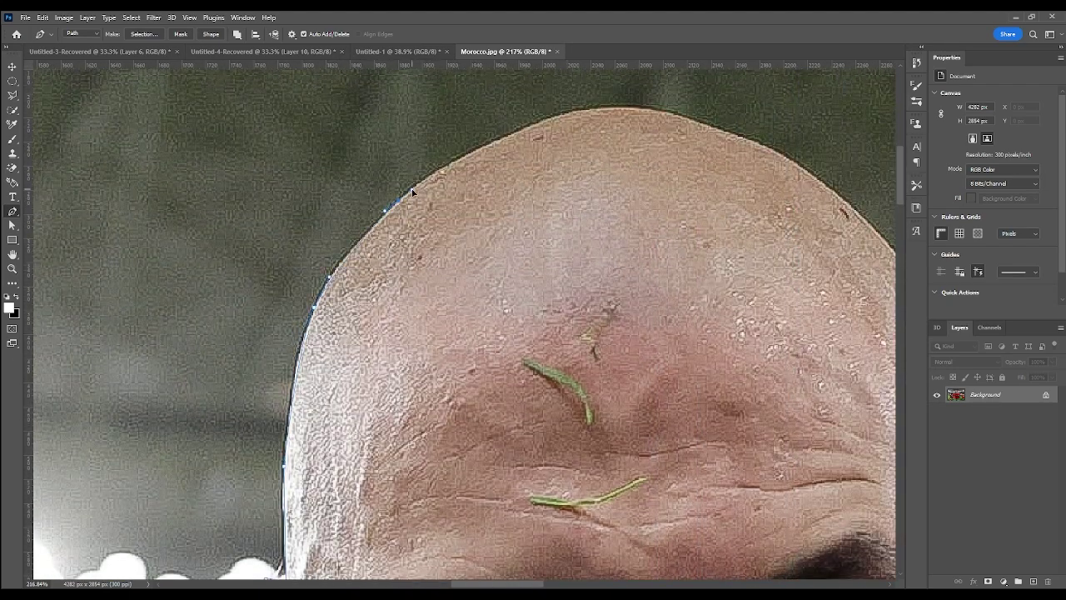
scroll(696, 121, "right", 3)
left_click(569, 135)
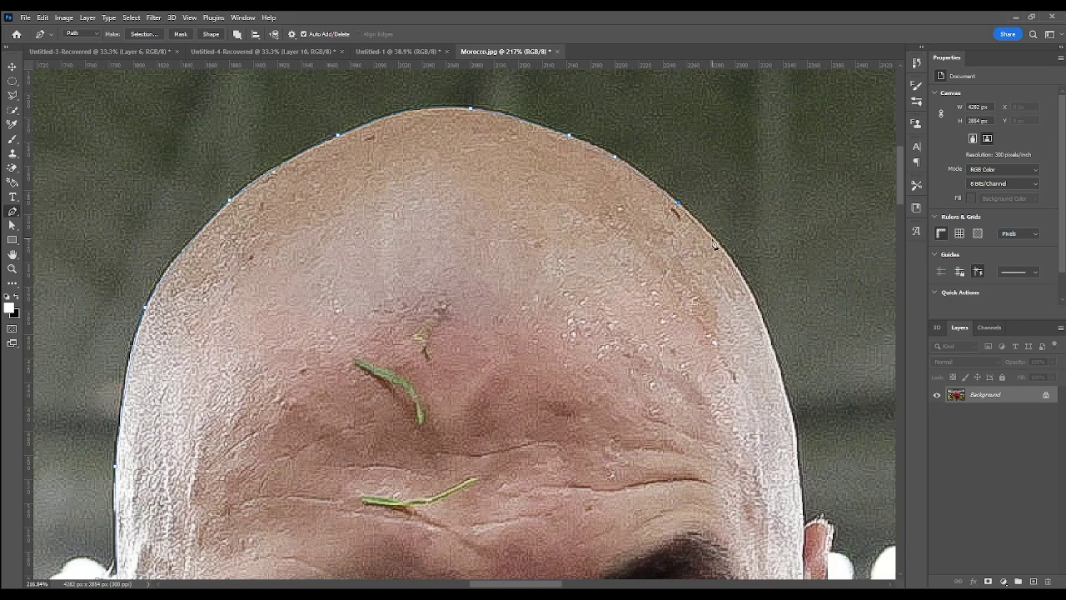
Step: Add anchors along the far shoulder's red jersey edge, panning the view as needed
scroll(785, 385, "down", 1)
scroll(785, 385, "right", 1)
scroll(696, 336, "up", 3)
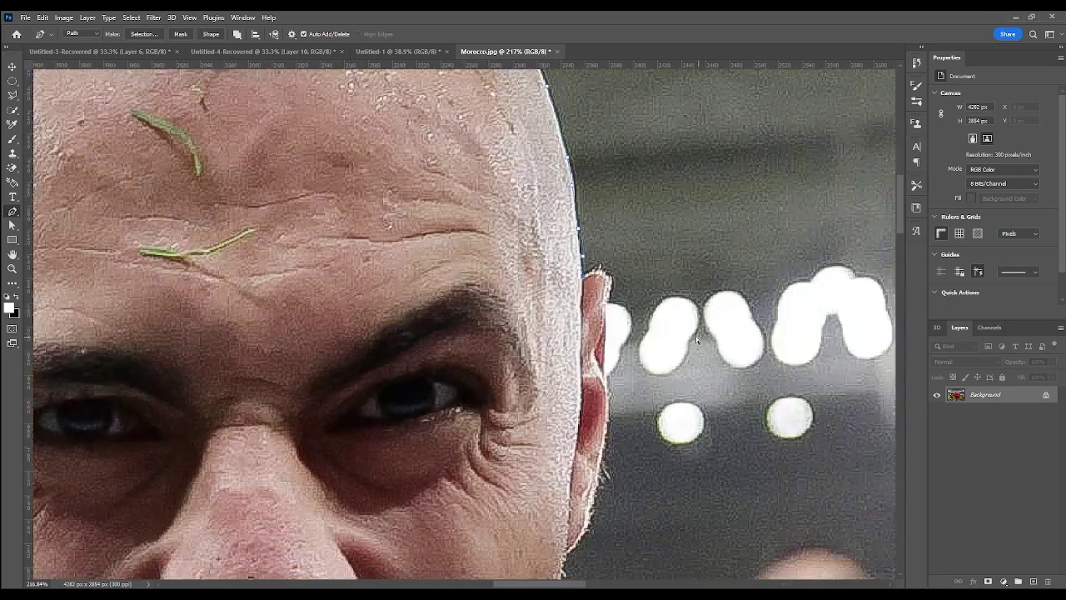
scroll(515, 291, "down", 1)
scroll(513, 398, "down", 2)
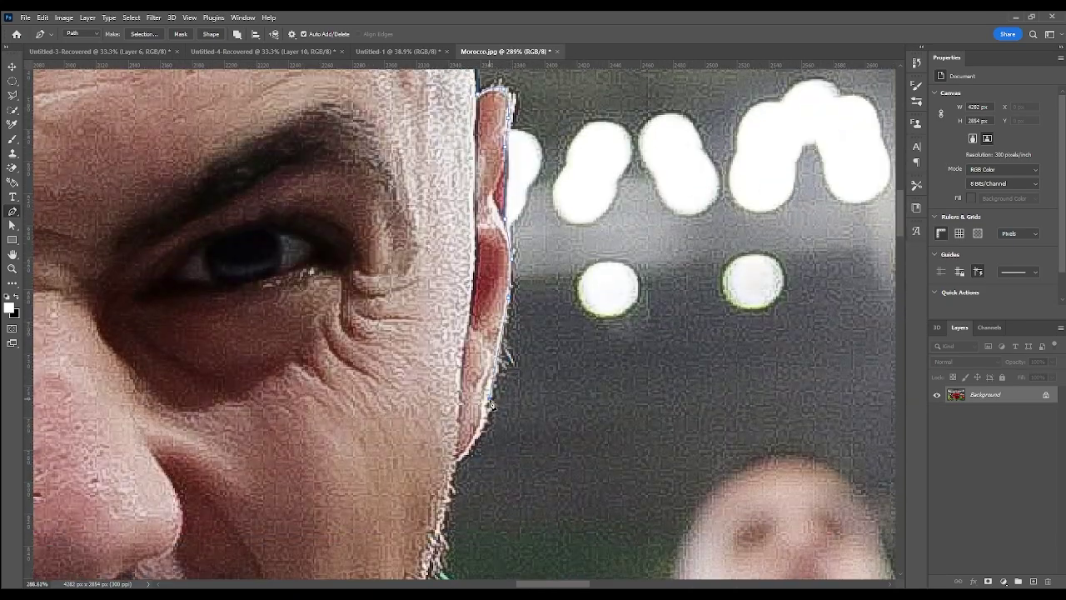
scroll(456, 471, "down", 2)
scroll(478, 403, "down", 2)
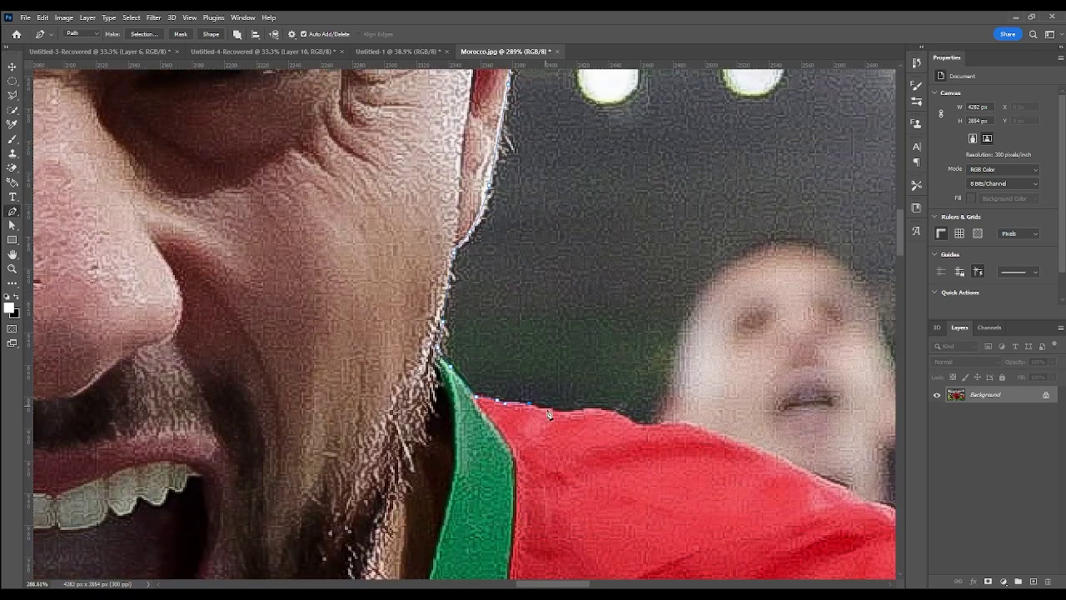
left_click_drag(690, 427, 565, 212)
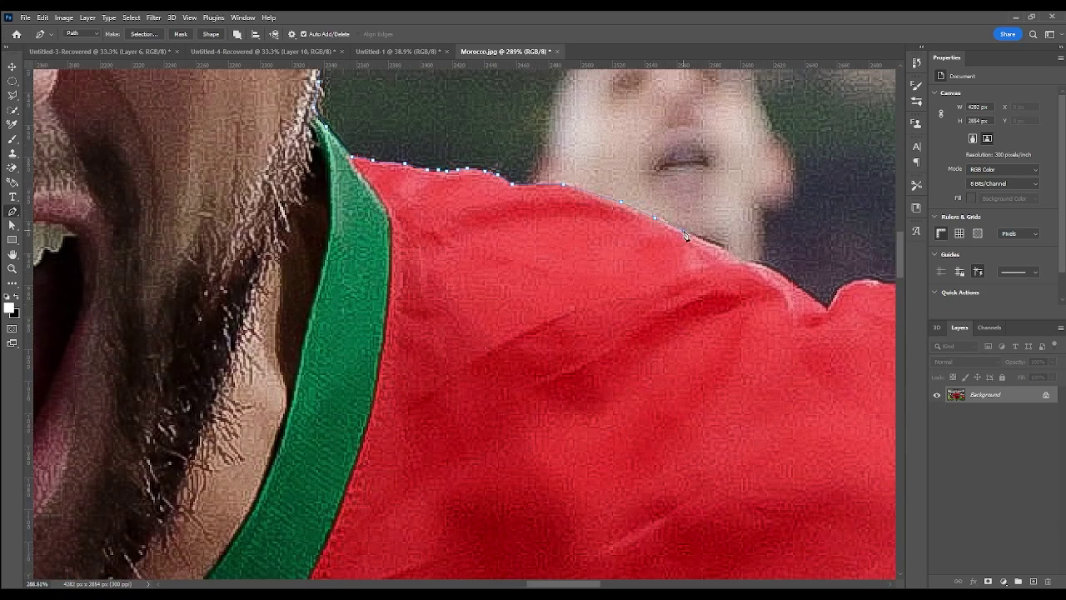
left_click_drag(816, 304, 717, 279)
left_click_drag(820, 285, 669, 285)
left_click(739, 282)
left_click(760, 292)
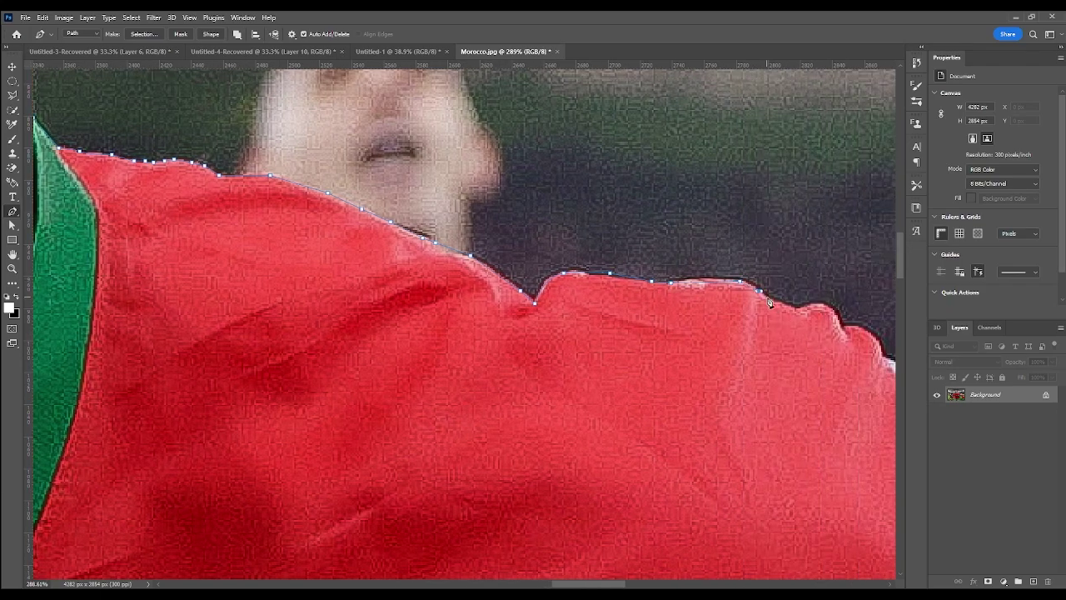
left_click_drag(840, 321, 481, 267)
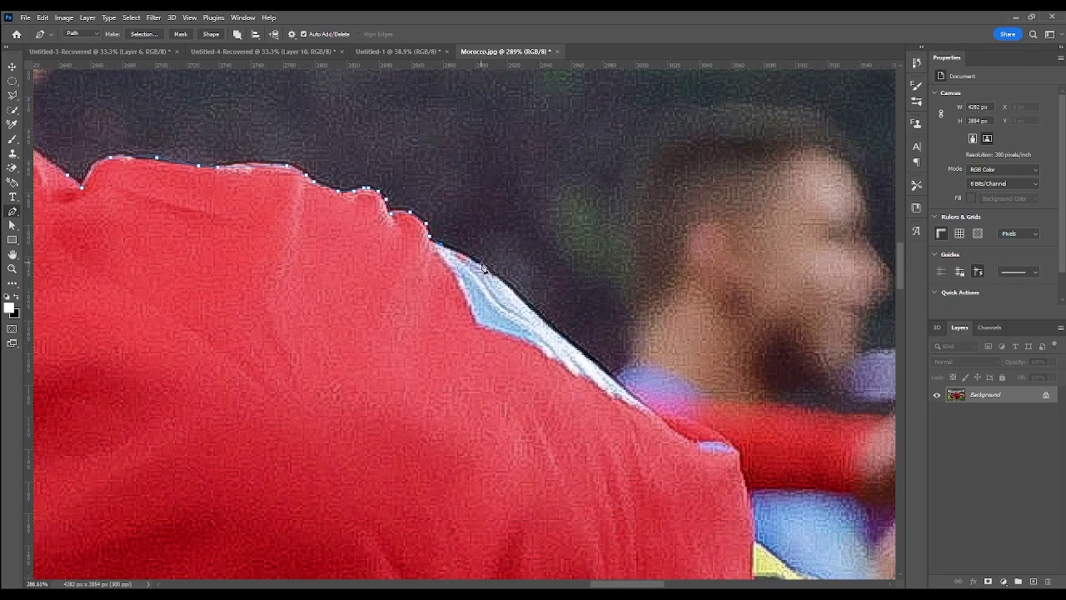
scroll(602, 371, "down", 5)
scroll(703, 368, "up", 4)
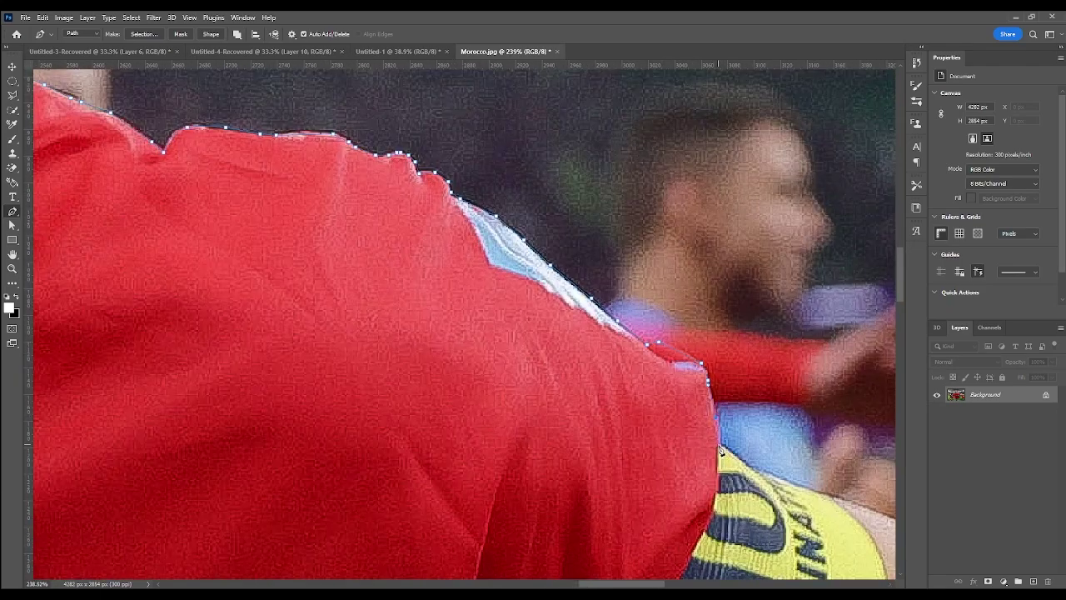
Step: Trace a Pen path along the player's shoulder, armband and top of the arm
left_click_drag(722, 450, 519, 327)
left_click(612, 315)
left_click(652, 329)
left_click(588, 353)
left_click(682, 397)
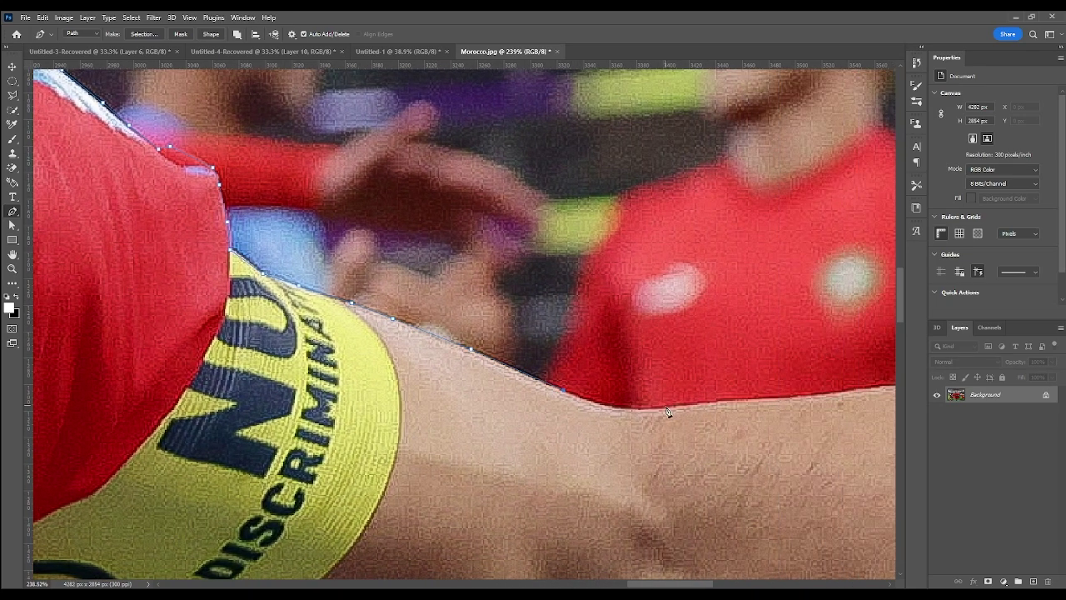
left_click(623, 409)
left_click(708, 390)
left_click(742, 337)
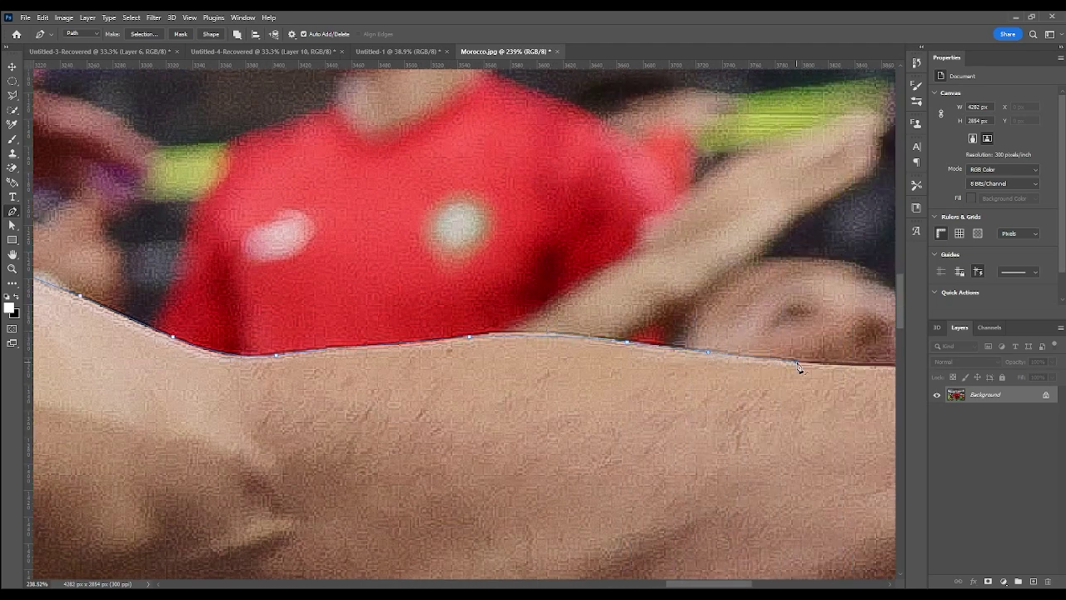
left_click(792, 361)
left_click(740, 360)
left_click(793, 348)
left_click(832, 356)
Step: Continue the path around the cropped hand and back along the arm's underside
scroll(827, 360, "right", 3)
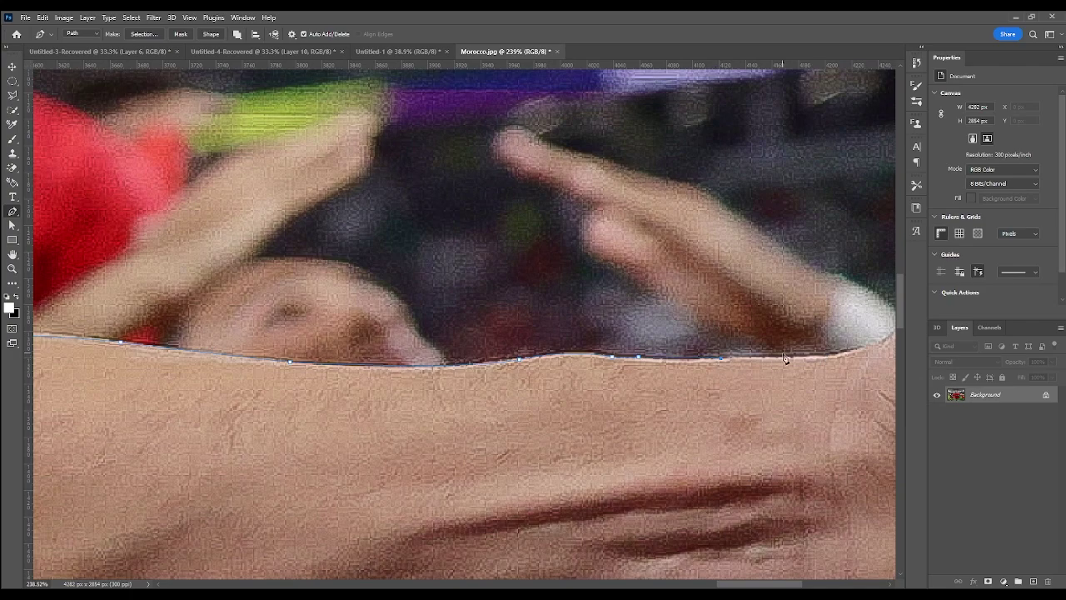
scroll(863, 353, "right", 3)
scroll(838, 328, "down", 5)
left_click(681, 459)
scroll(681, 459, "up", 5)
left_click(747, 468)
left_click(681, 450)
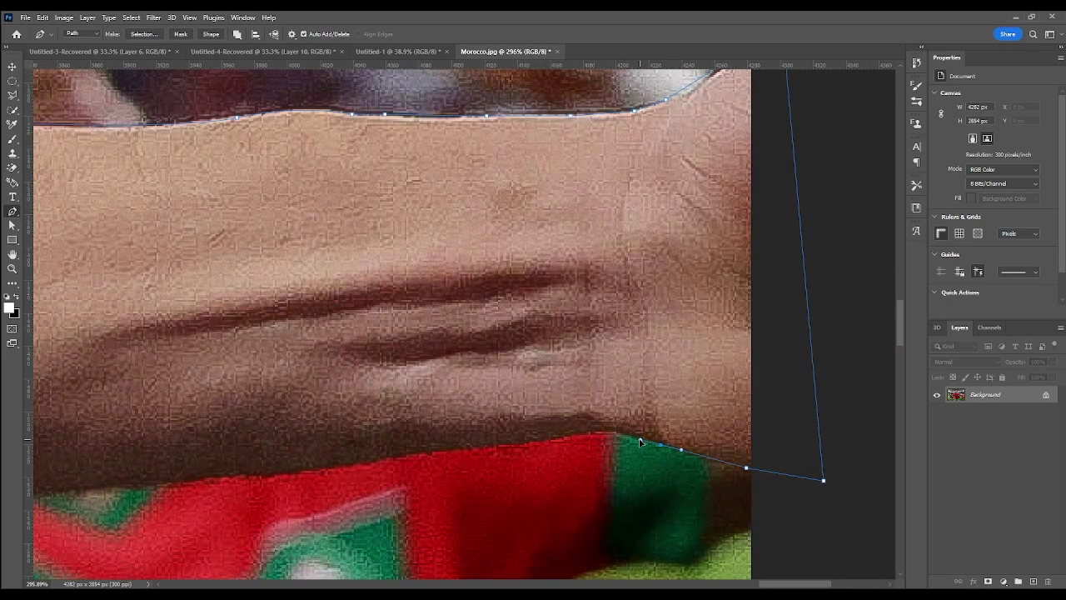
scroll(563, 442, "left", 3)
left_click(517, 445)
scroll(516, 444, "left", 3)
left_click(364, 459)
scroll(285, 472, "down", 2)
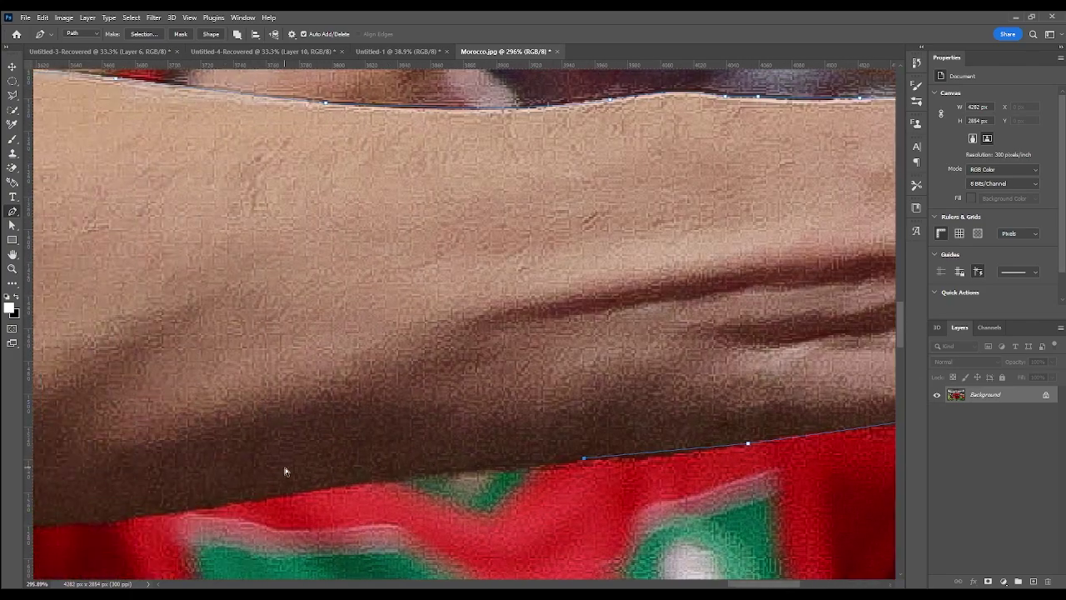
scroll(293, 491, "left", 3)
left_click(291, 445)
scroll(291, 445, "left", 3)
left_click(194, 445)
scroll(195, 444, "left", 2)
left_click(149, 429)
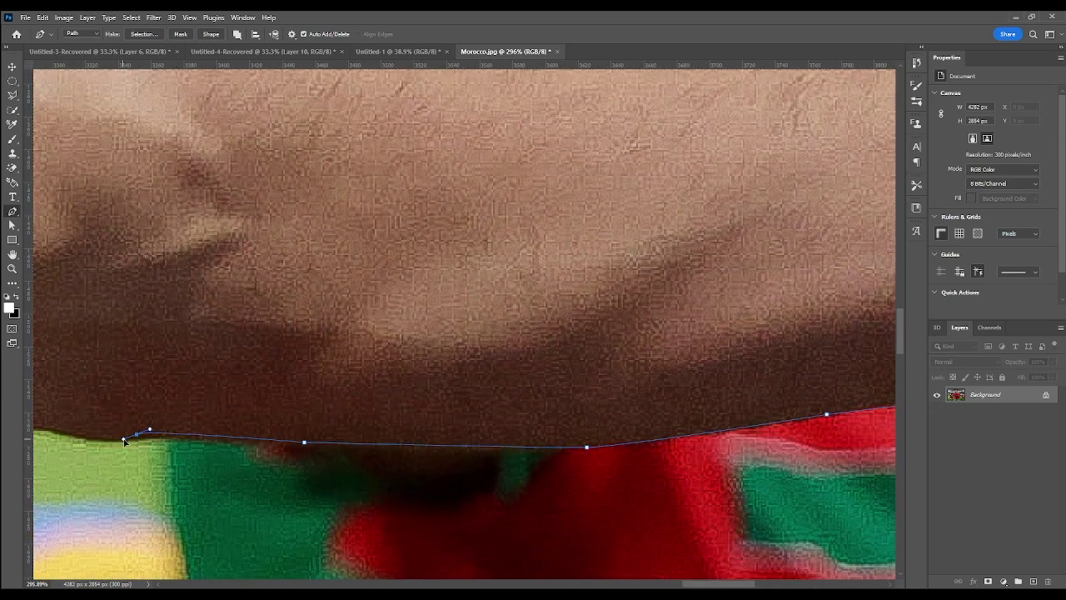
scroll(96, 446, "left", 2)
left_click(135, 430)
scroll(134, 429, "left", 3)
left_click(165, 408)
scroll(167, 408, "left", 8)
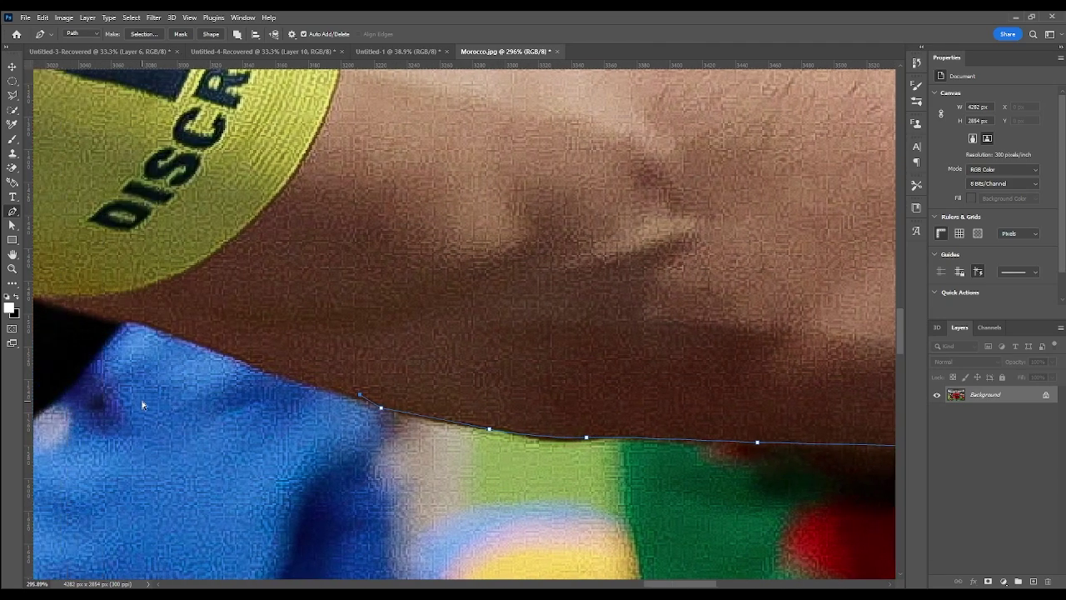
left_click(555, 394)
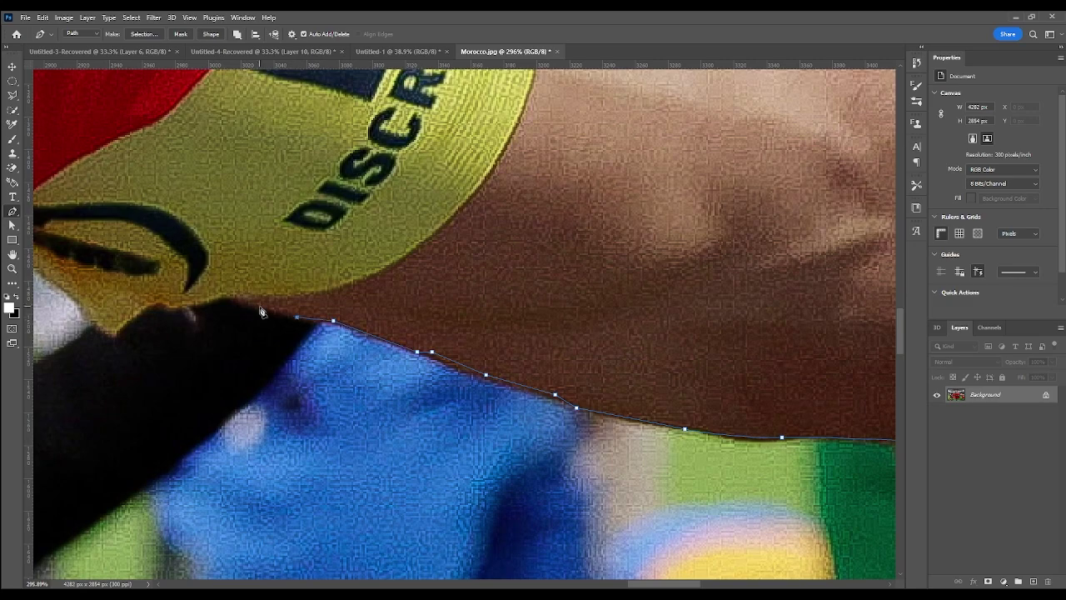
Step: Trace beneath the armband and down the red shirt's side toward the waist
scroll(261, 311, "down", 3)
scroll(390, 308, "up", 3)
left_click(390, 309)
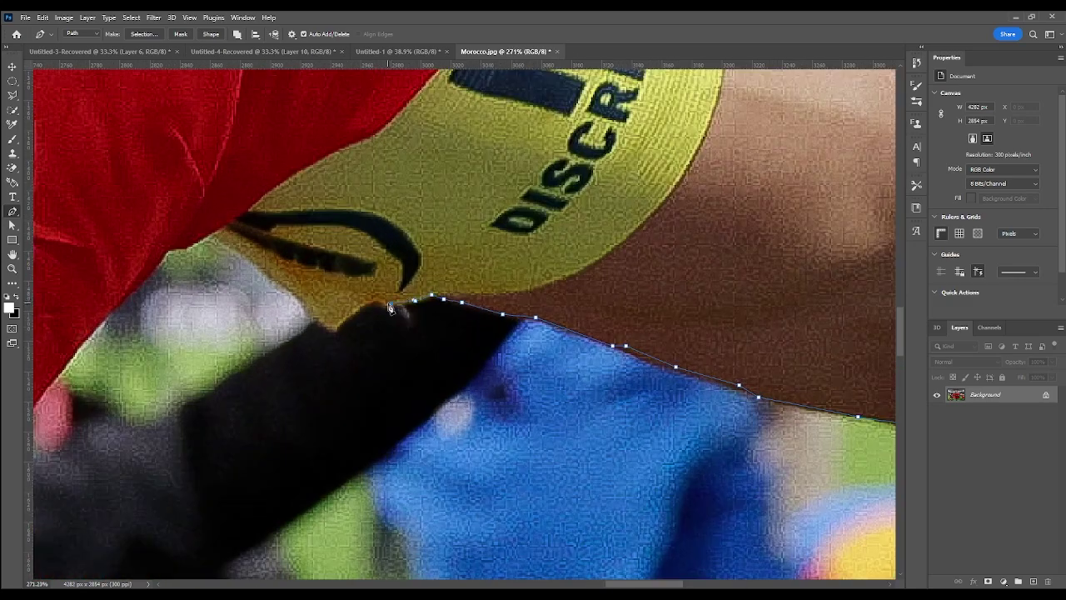
left_click(140, 284)
scroll(146, 290, "left", 4)
scroll(154, 294, "down", 2)
scroll(175, 388, "left", 5)
scroll(317, 249, "left", 3)
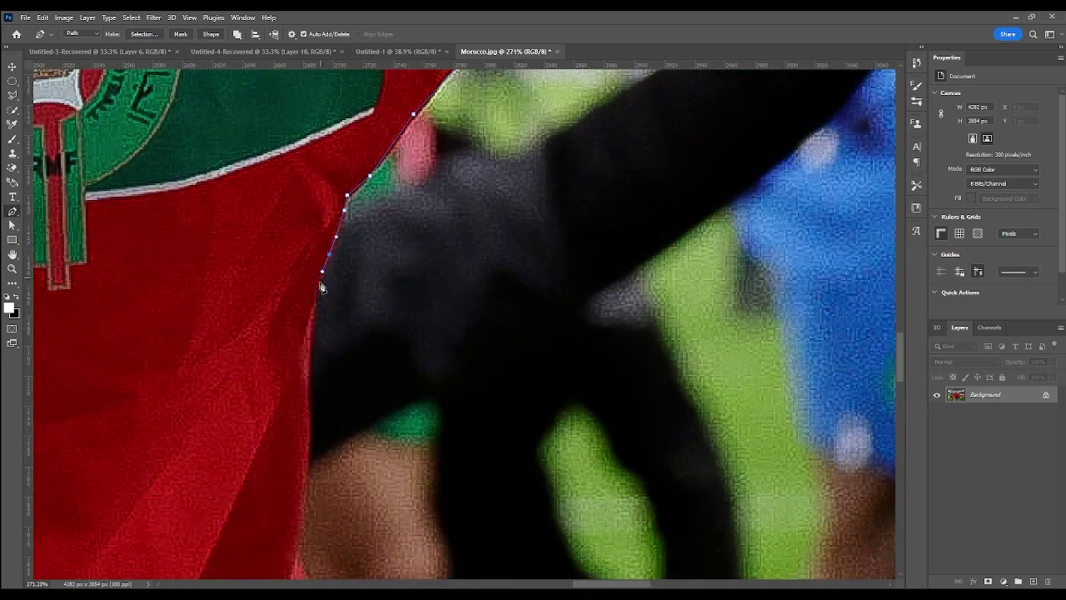
left_click(310, 367)
scroll(310, 367, "down", 2)
left_click(296, 401)
scroll(353, 527, "down", 3)
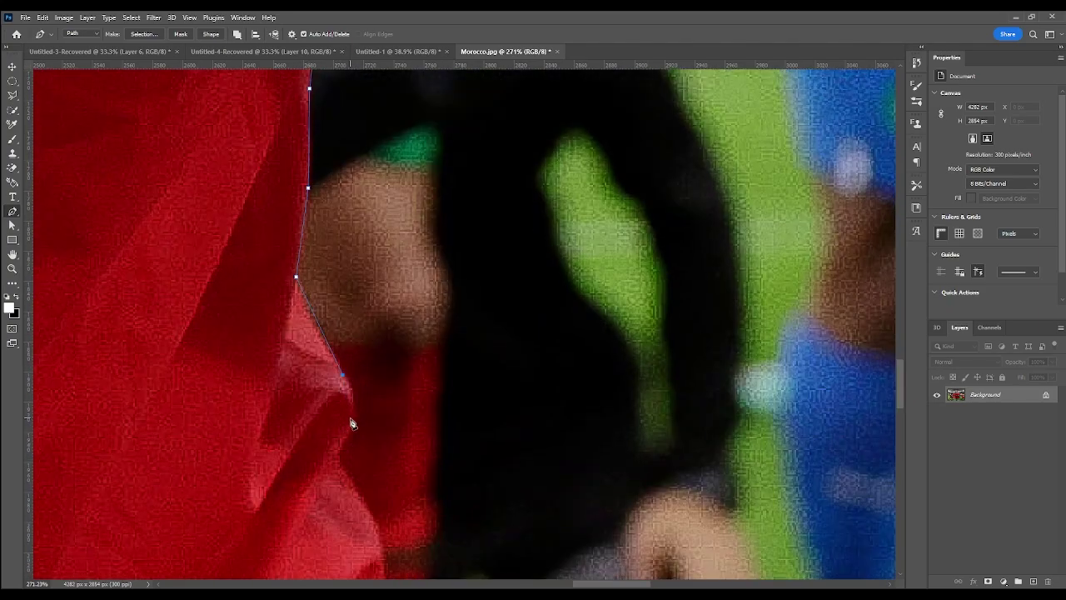
scroll(348, 483, "down", 2)
scroll(367, 466, "down", 3)
left_click(404, 470)
scroll(417, 458, "down", 3)
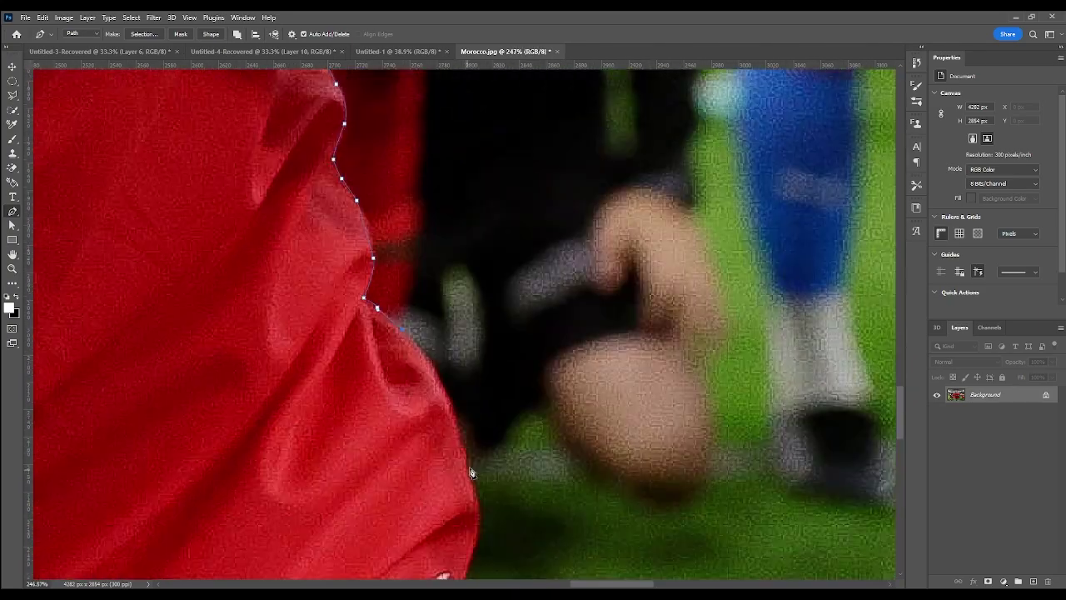
left_click(459, 374)
Step: Trace the green shorts' edge and close the path around the player
left_click(477, 450)
scroll(477, 450, "down", 3)
scroll(483, 441, "down", 3)
left_click(497, 436)
scroll(496, 435, "down", 3)
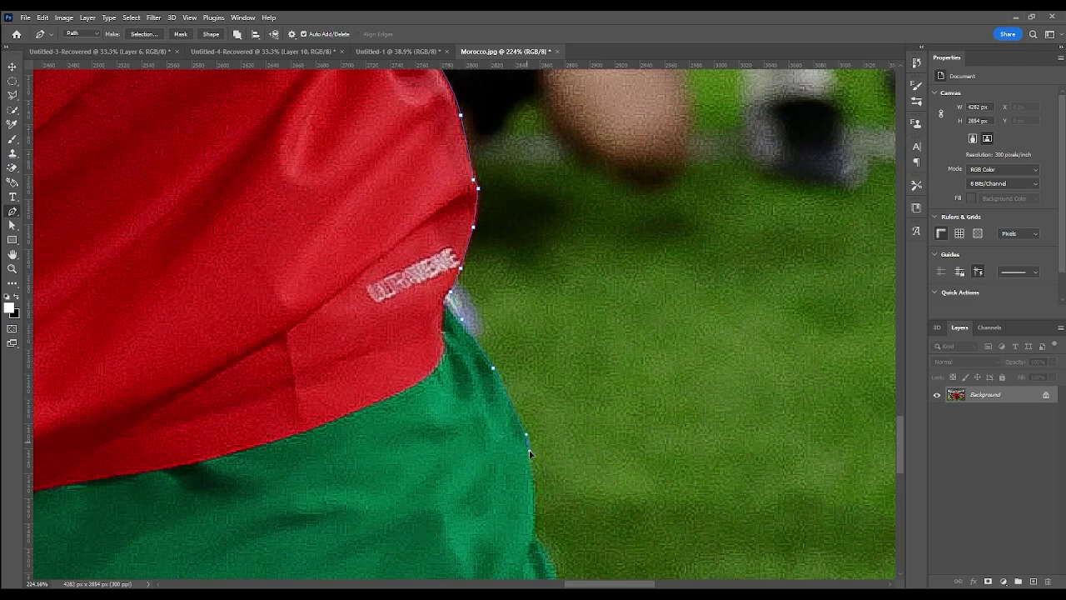
scroll(533, 466, "down", 3)
scroll(567, 483, "down", 5)
scroll(550, 475, "down", 5)
scroll(531, 472, "down", 5)
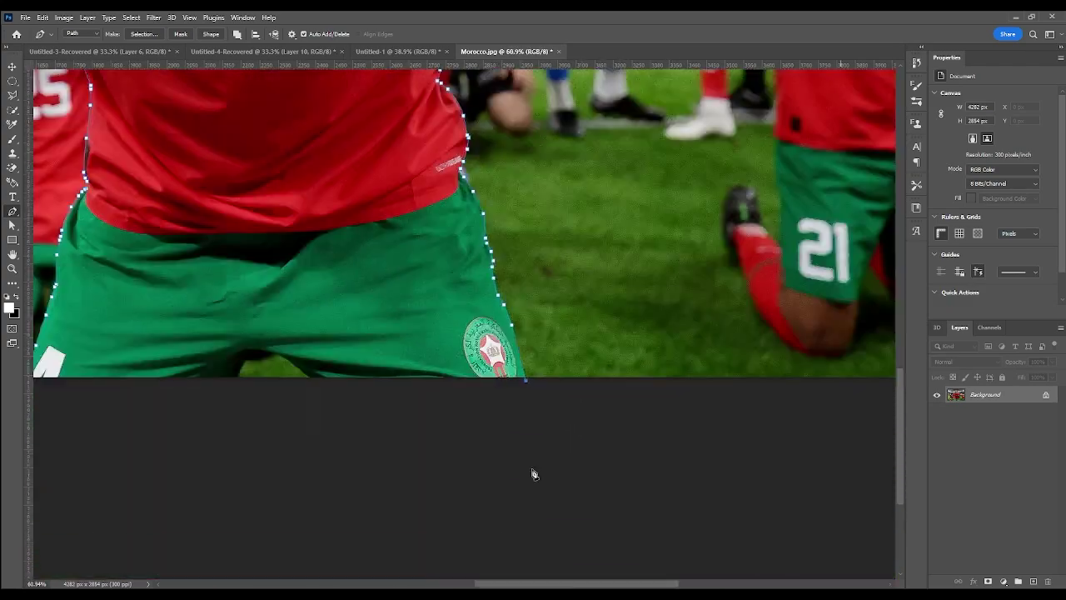
left_click(634, 454)
left_click(249, 477)
left_click(185, 456)
Step: Turn the path into a selection and output it from Select and Mask as a new layer
key("ctrl+Return")
scroll(185, 455, "down", 5)
scroll(185, 456, "down", 3)
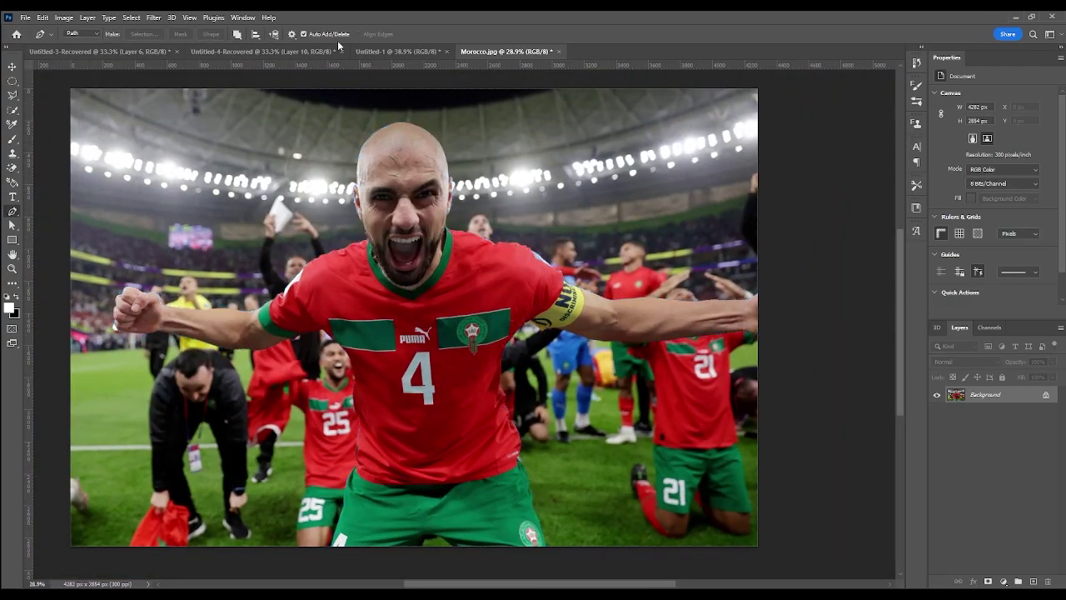
left_click(11, 109)
left_click(395, 33)
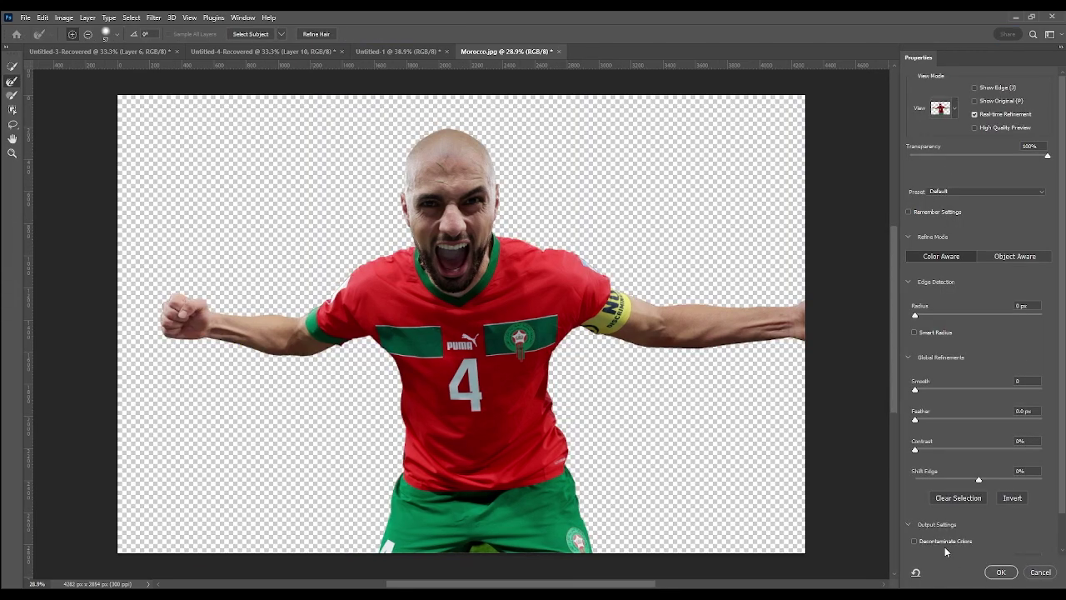
scroll(988, 539, "down", 1)
left_click(1001, 572)
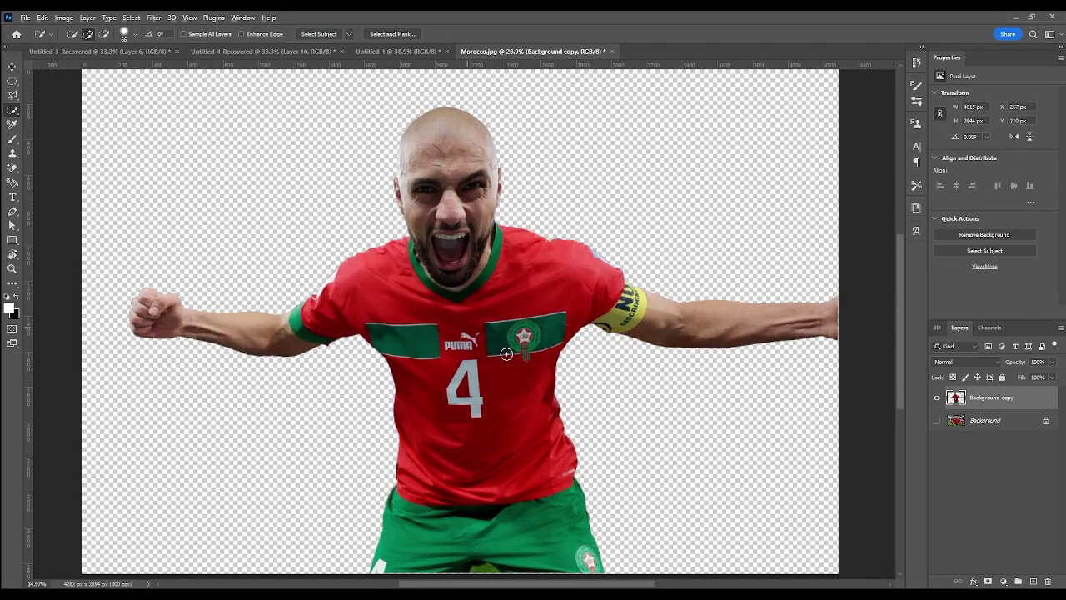
Step: Lasso the crest patch and Content-Aware fill it with red shirt fabric
scroll(507, 354, "up", 2)
scroll(500, 346, "up", 2)
scroll(492, 333, "up", 3)
key("l")
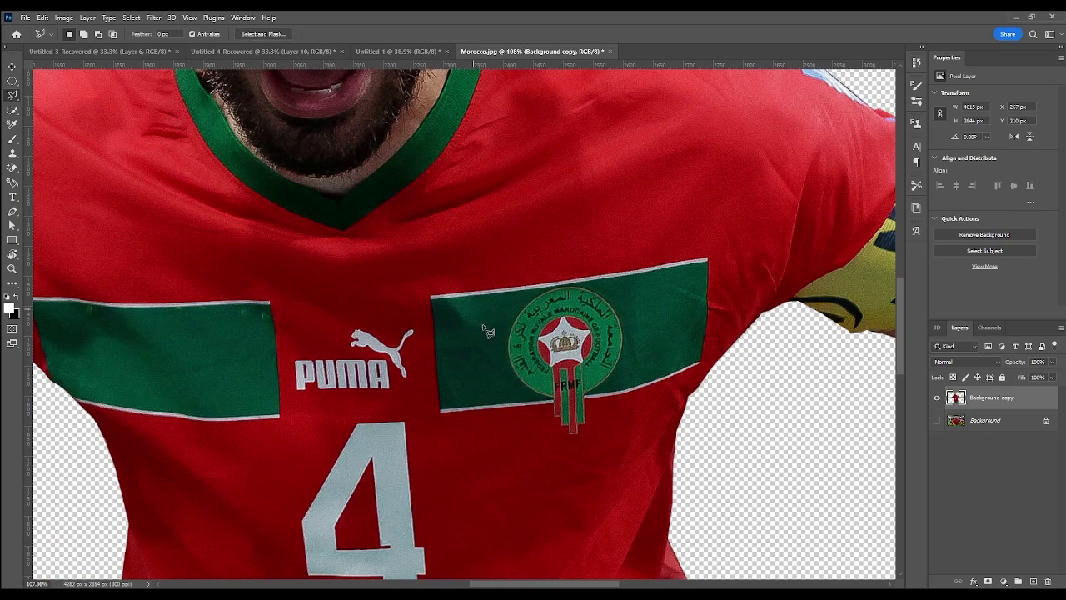
left_click(416, 291)
left_click(725, 242)
double_click(434, 421)
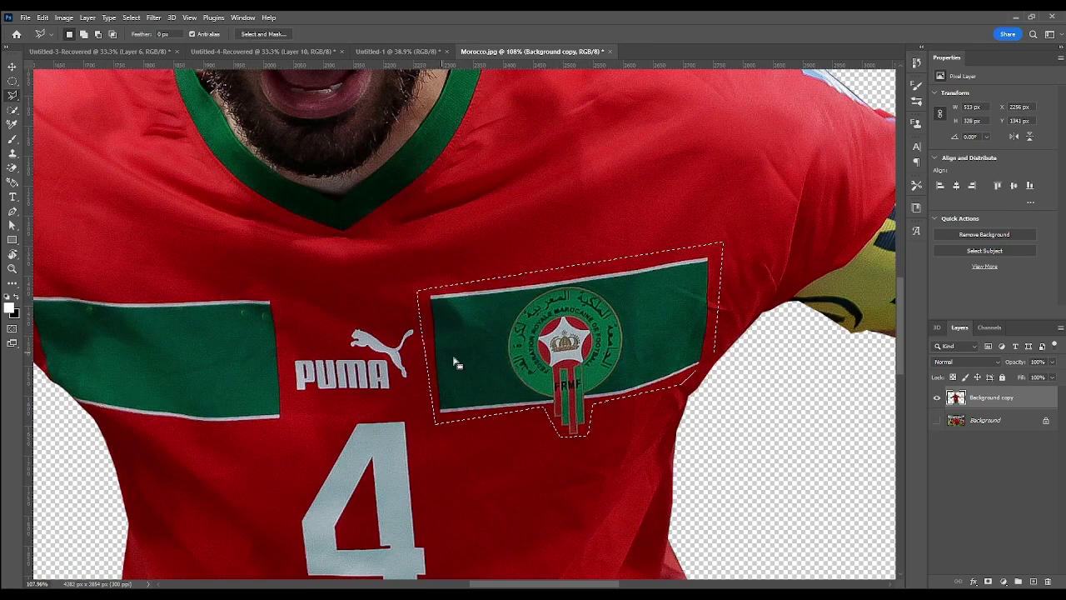
key("shift+BackSpace")
key("Return")
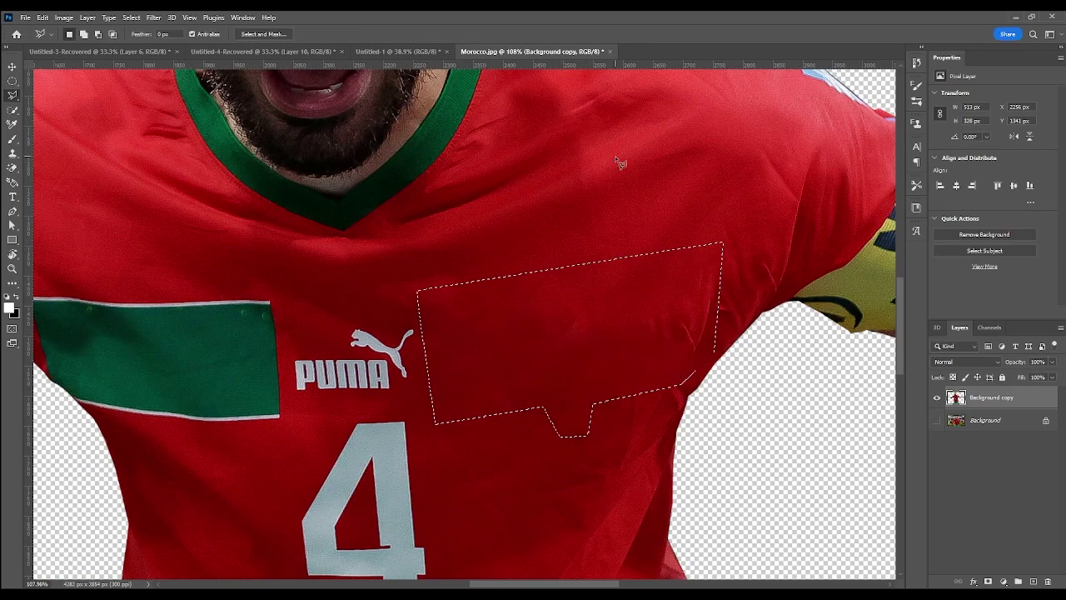
key("ctrl+0")
Step: Lasso the PUMA logo and Content-Aware fill it with red fabric
scroll(538, 316, "up", 5)
left_click(460, 363)
left_click(481, 450)
left_click(634, 426)
double_click(666, 319)
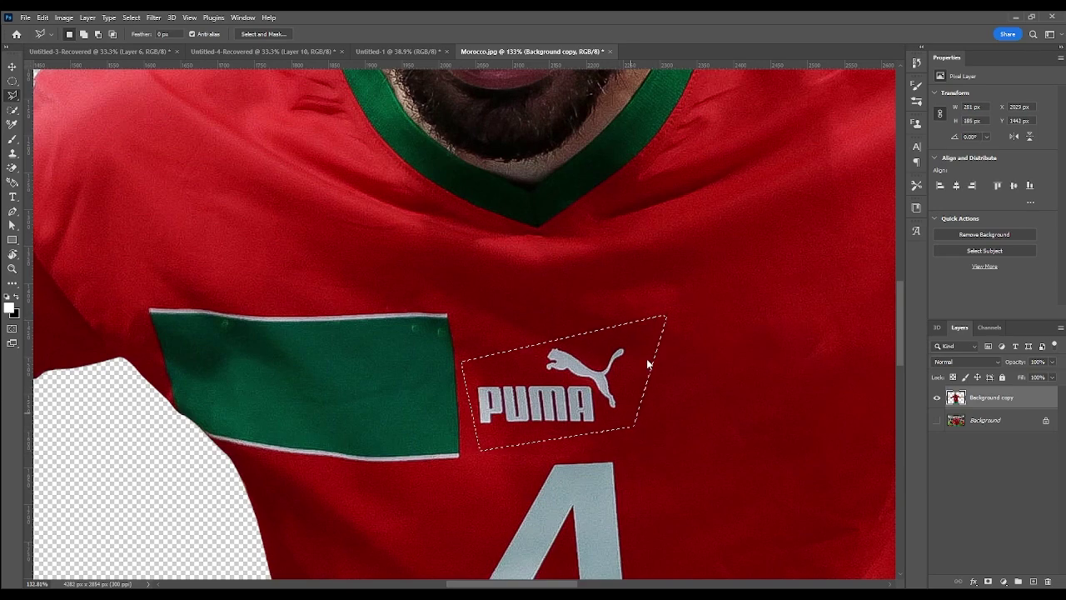
key("shift+BackSpace")
key("Return")
Step: Lasso the number 4 and Content-Aware fill it with red fabric
scroll(547, 269, "down", 3)
left_click(547, 269)
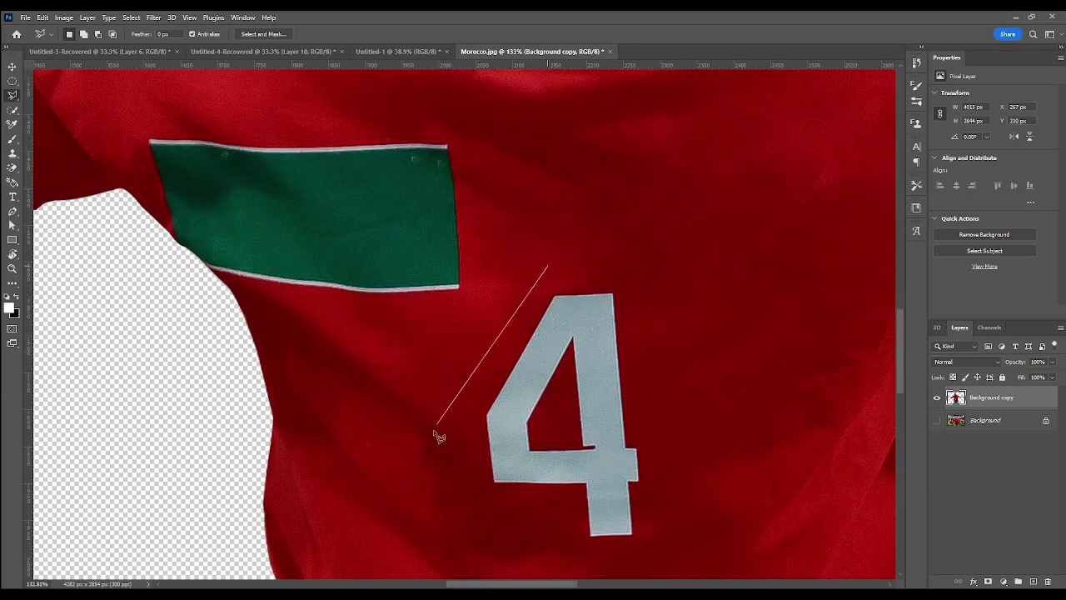
left_click(436, 435)
scroll(436, 436, "down", 2)
double_click(659, 133)
key("shift+BackSpace")
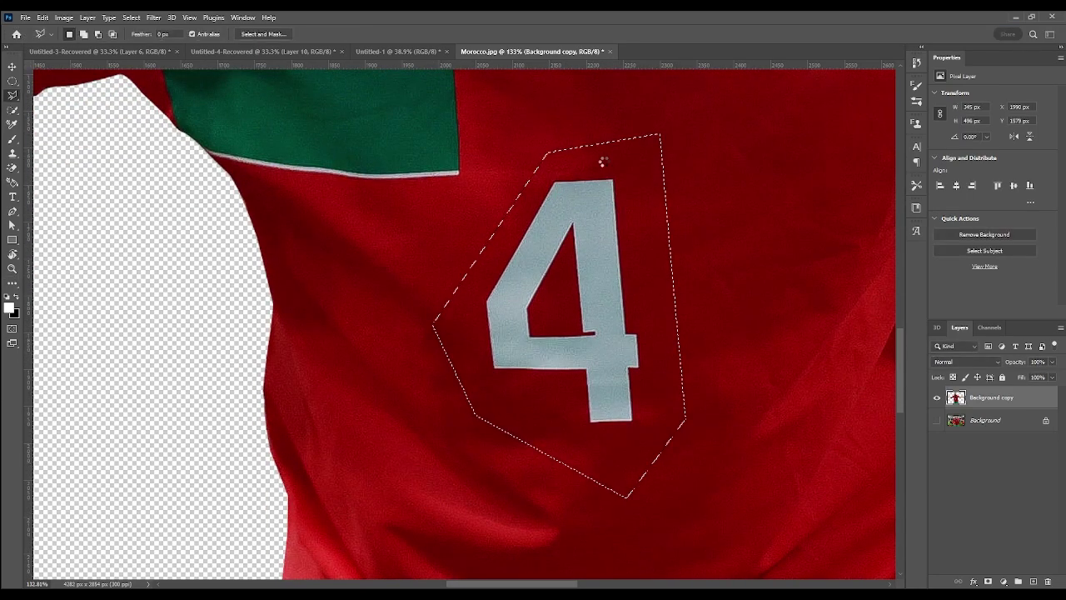
key("Return")
key("ctrl+0")
Step: Lasso the green chest patch, fill it with red fabric, and deselect
scroll(532, 258, "up", 10)
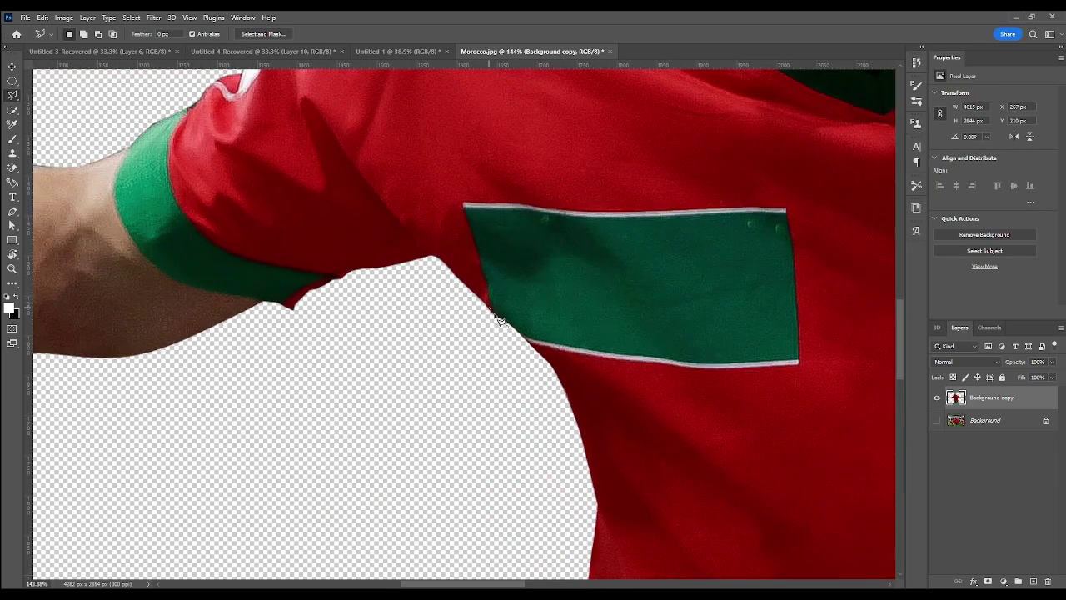
left_click(524, 340)
left_click(829, 367)
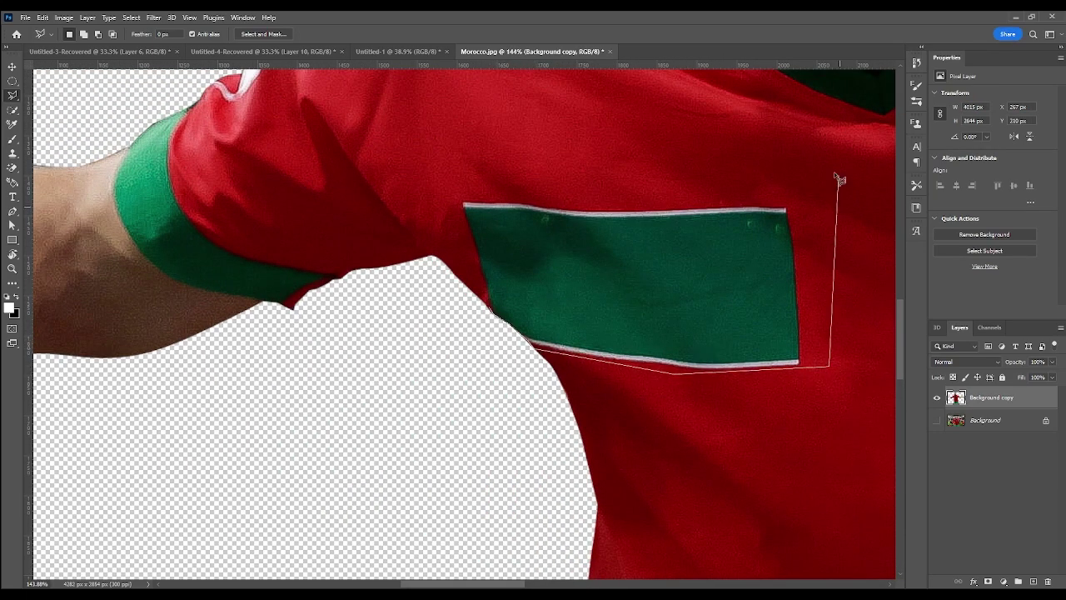
left_click(808, 188)
left_click(429, 173)
left_click(525, 339)
key("i")
key("Return")
key("ctrl+d")
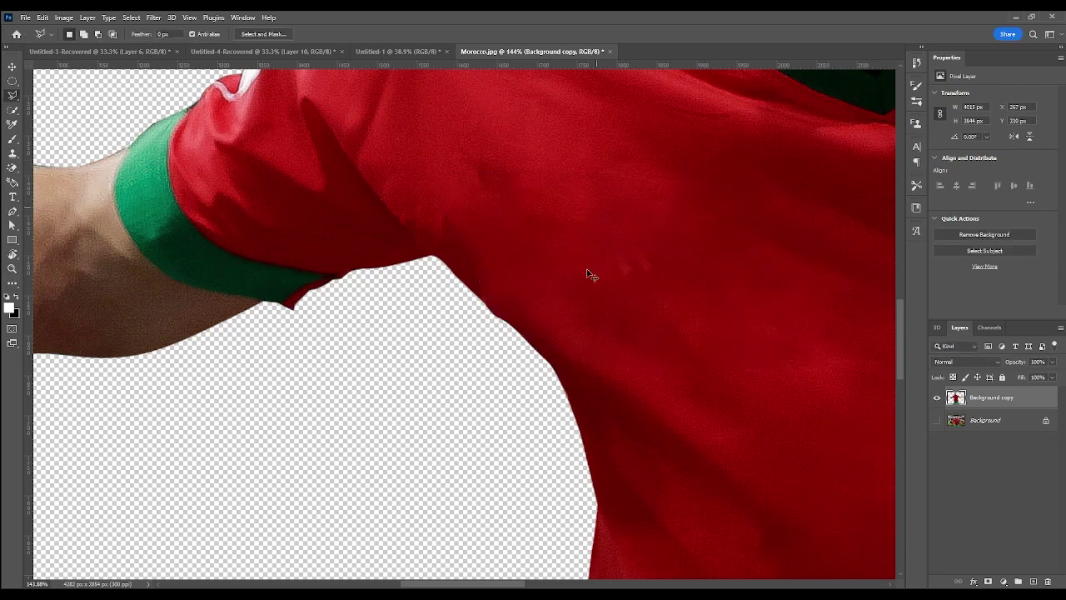
key("ctrl+0")
Step: Delete the white and blue strips from the shirt's shoulder edge
scroll(376, 252, "up", 10)
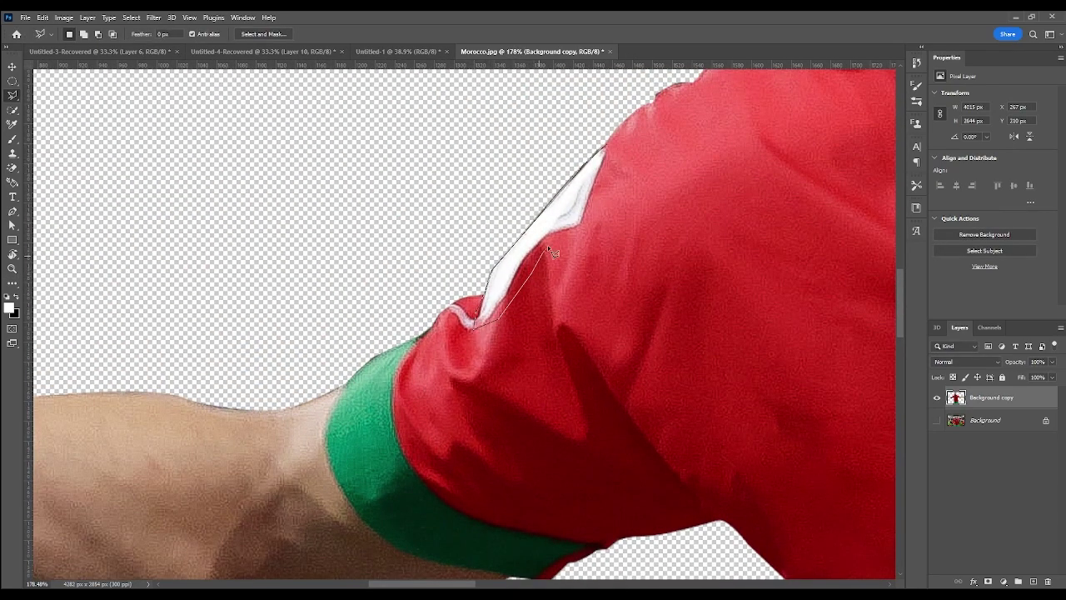
scroll(547, 245, "down", 5)
key("Delete")
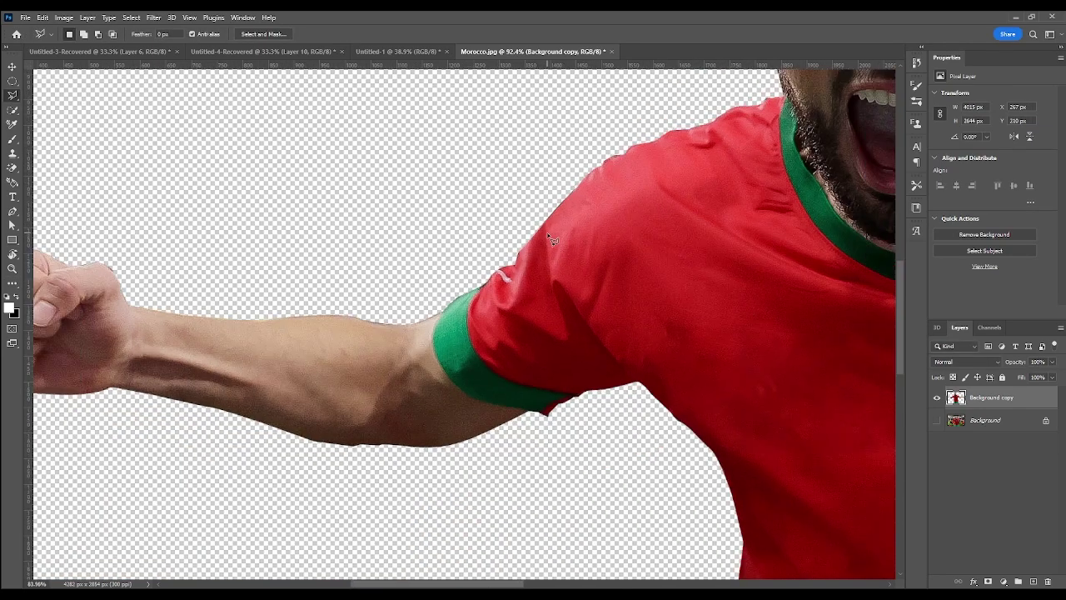
key("ctrl+0")
scroll(548, 227, "up", 10)
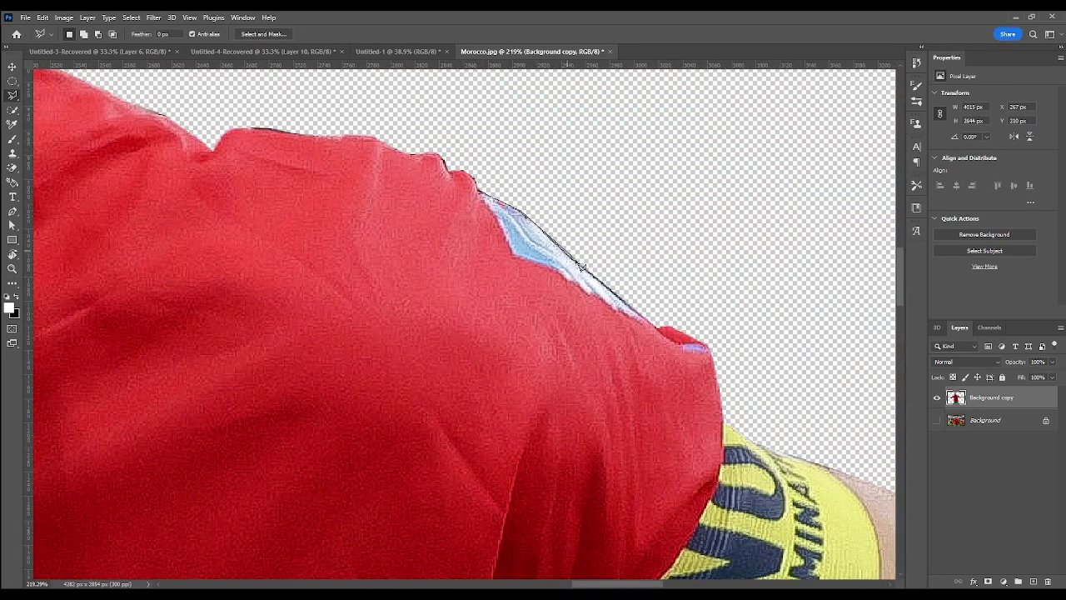
left_click(577, 327)
double_click(458, 208)
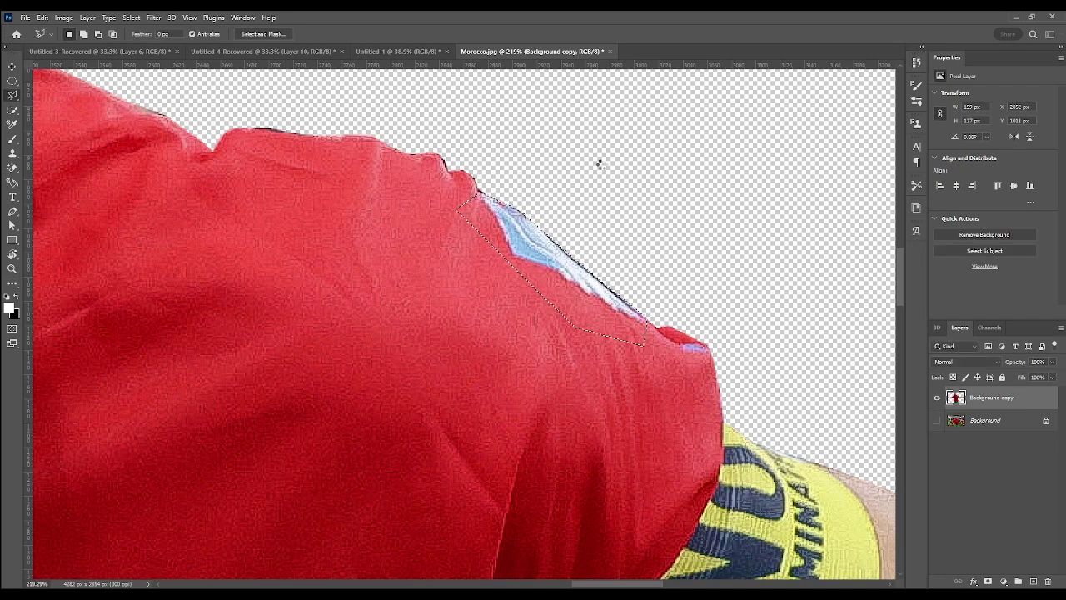
key("Delete")
scroll(605, 166, "down", 5)
scroll(588, 198, "down", 3)
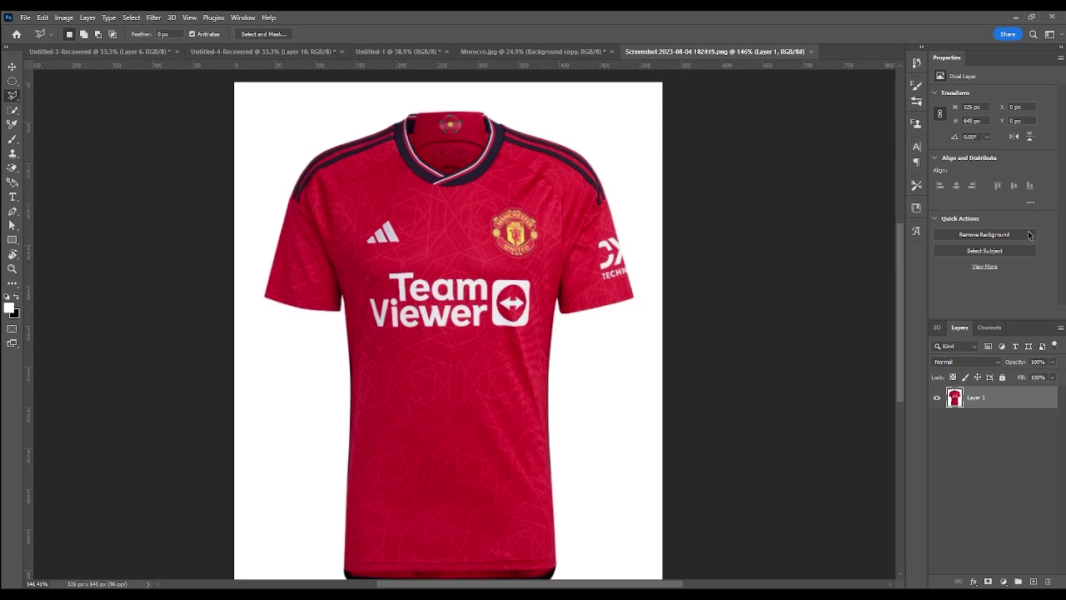
Step: Bring the lassoed crest into the Morocco image and scale it onto the player's chest
scroll(499, 200, "up", 3)
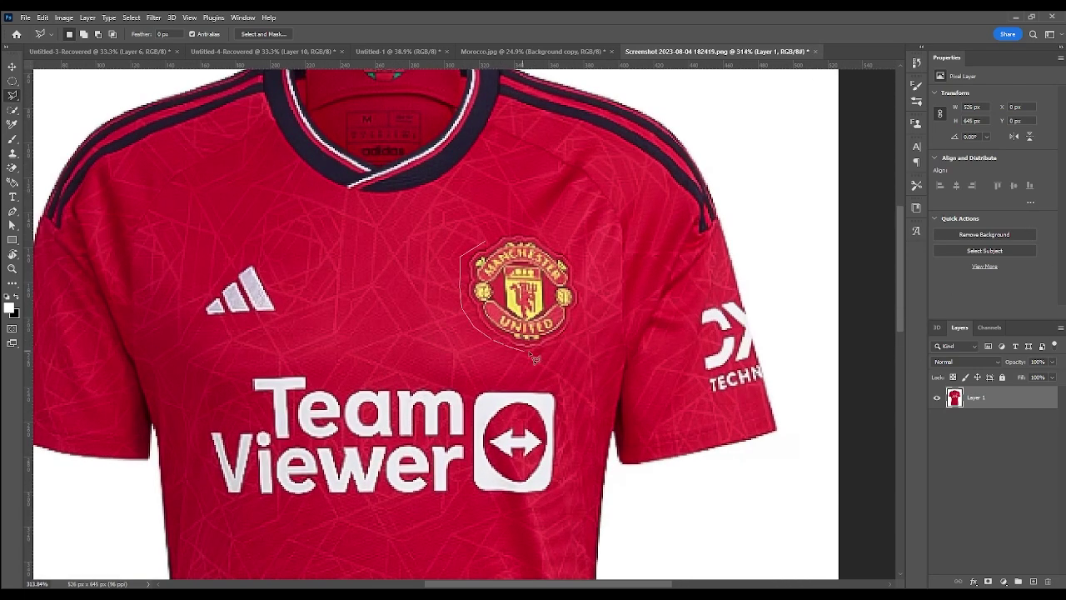
scroll(549, 230, "down", 5)
key("v")
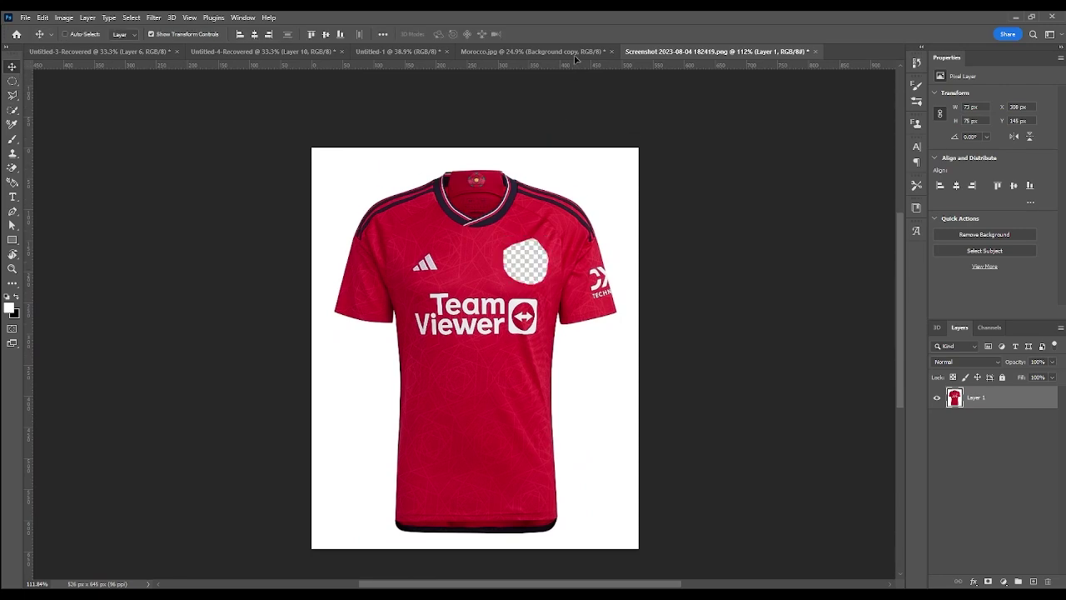
mouse_move(524, 250)
left_mouse_down()
mouse_move(512, 346)
mouse_move(525, 397)
left_mouse_up()
scroll(511, 346, "up", 3)
key("ctrl+t")
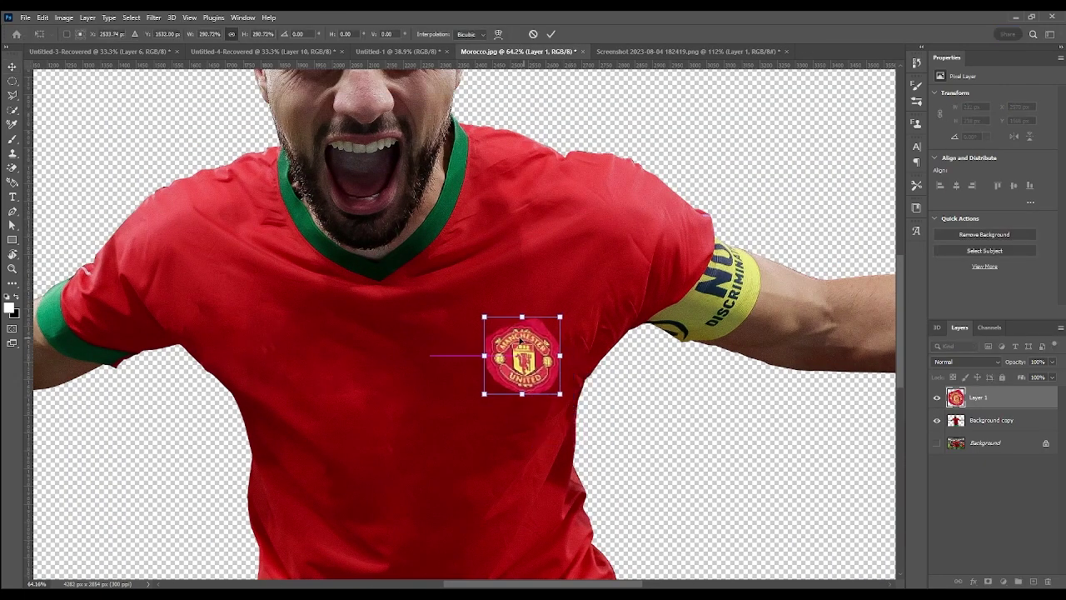
left_click_drag(558, 350, 566, 348)
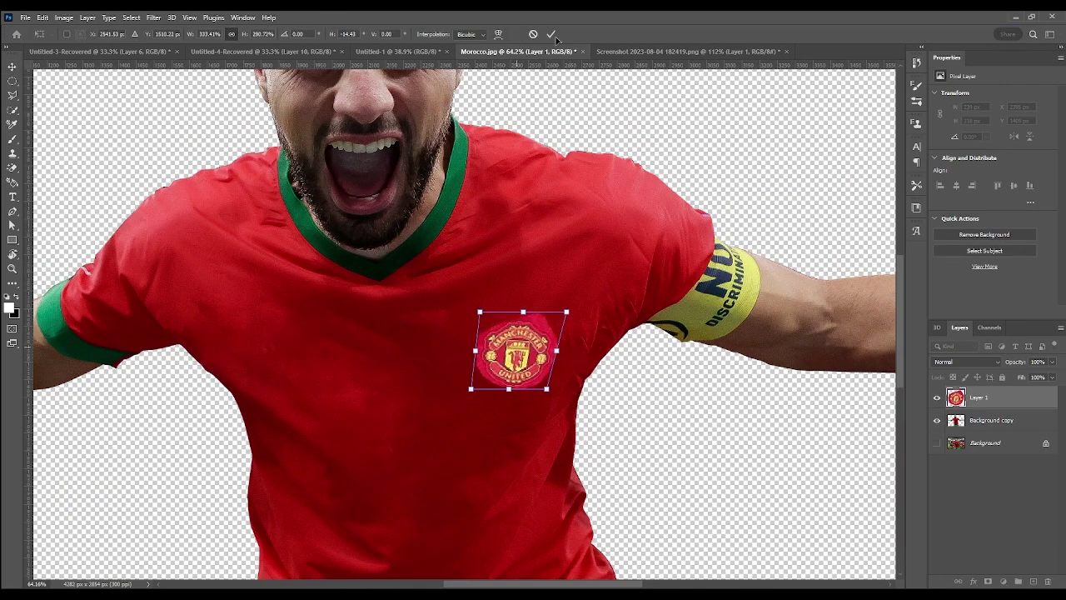
key("Return")
Step: Erase the stray edges around the crest
scroll(513, 343, "up", 1)
scroll(513, 344, "up", 3)
key("h")
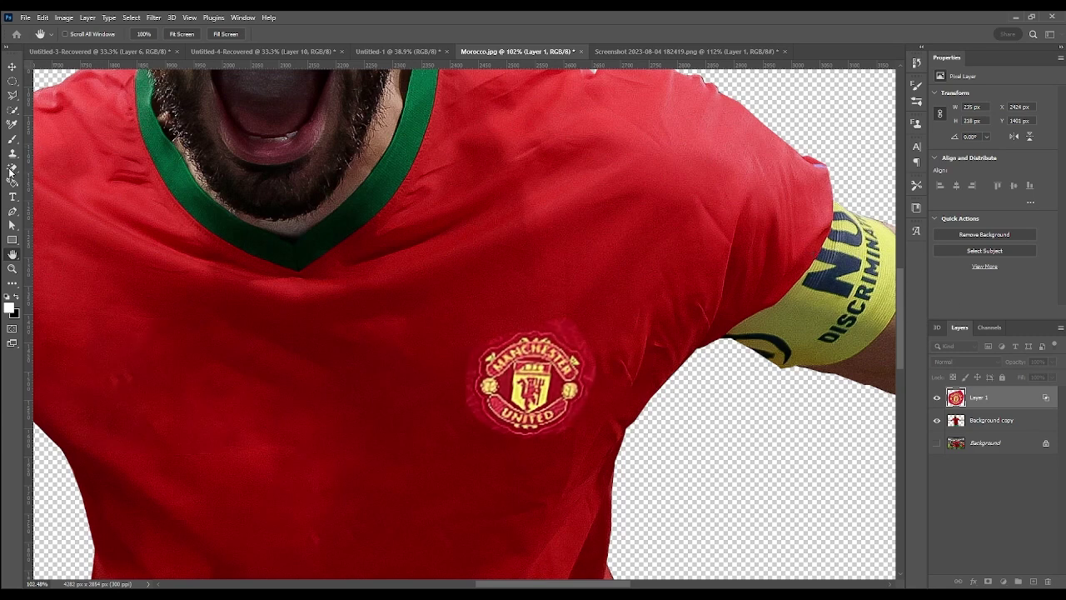
key("e")
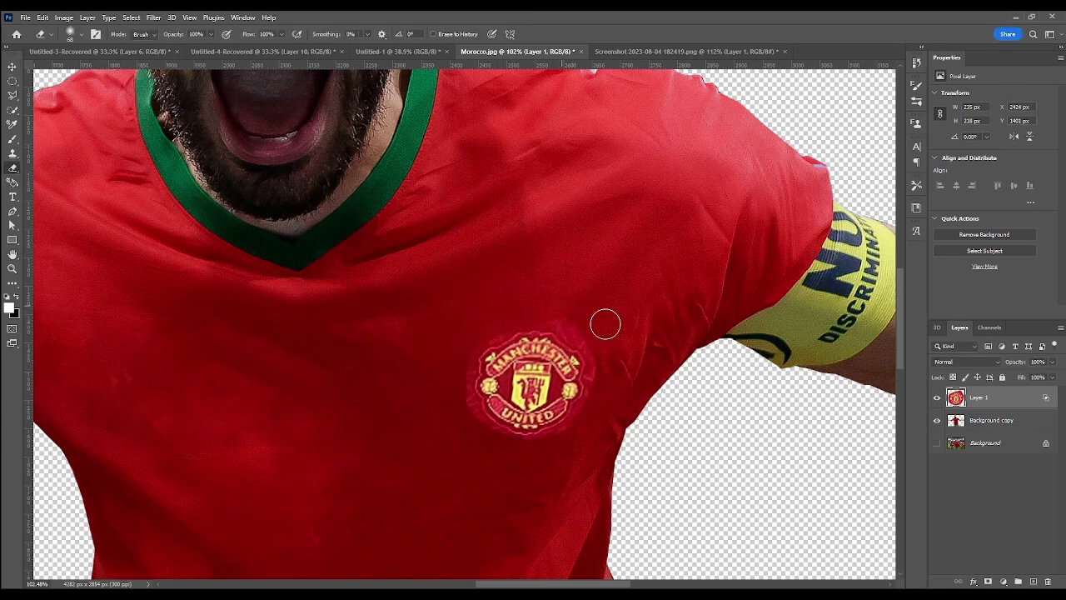
scroll(527, 302, "down", 2)
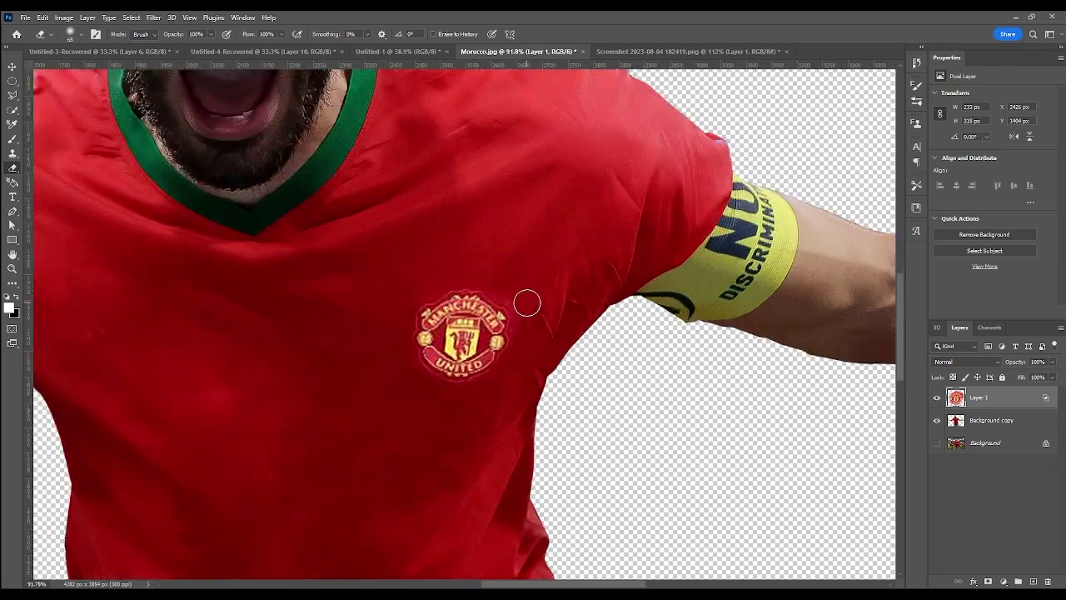
scroll(526, 304, "up", 1)
scroll(528, 328, "down", 4)
scroll(456, 236, "up", 3)
Step: Add a Levels adjustment clipped to the crest, darkening its midtones to 0.77
key("v")
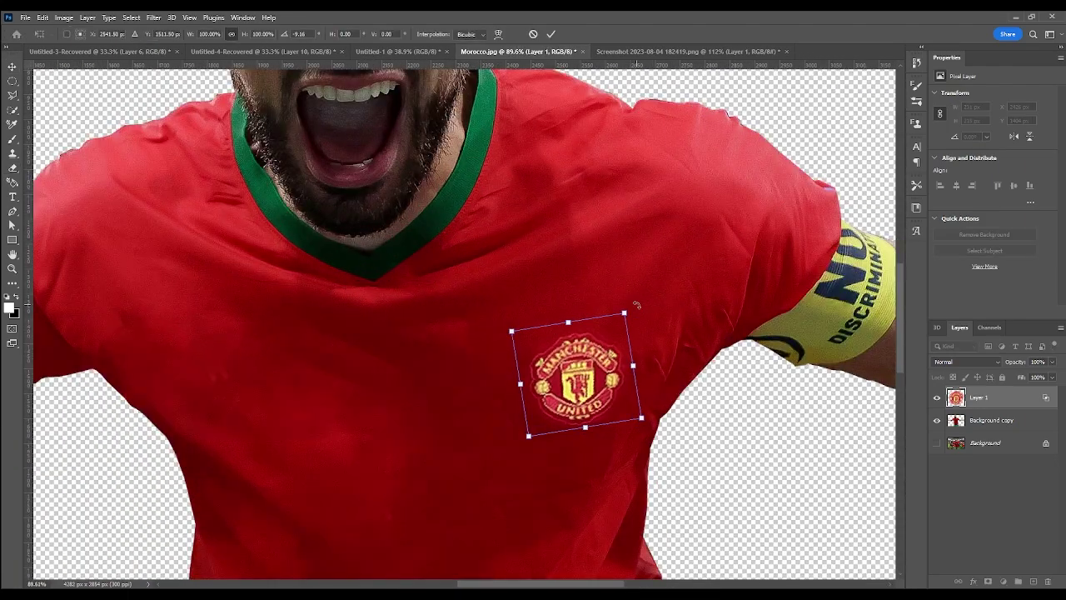
scroll(533, 325, "down", 3)
scroll(533, 325, "up", 2)
key("l")
left_click(1003, 581)
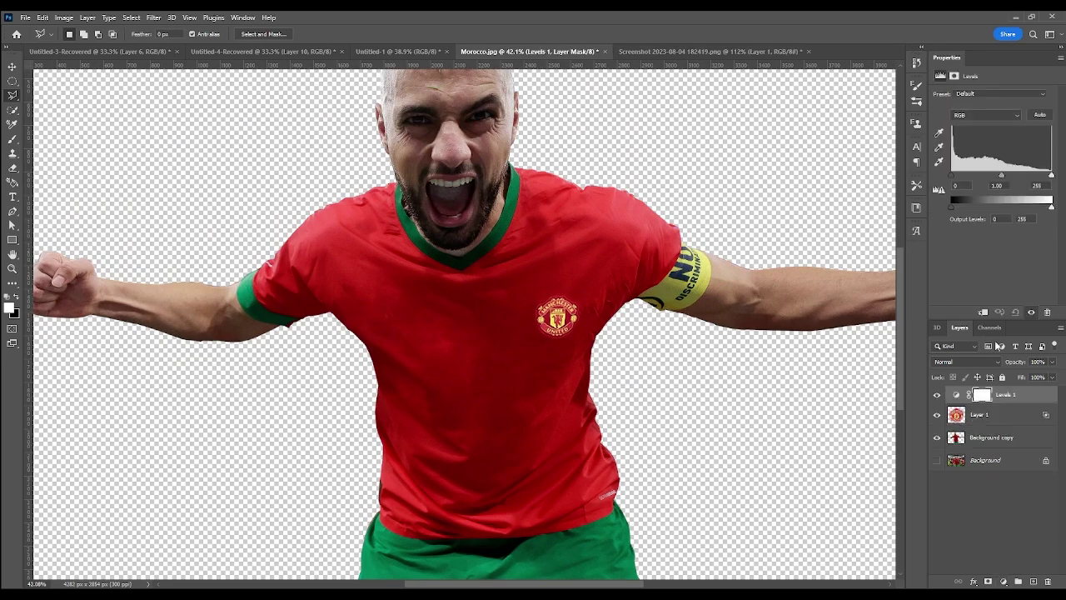
left_click_drag(1001, 176, 1010, 176)
scroll(533, 325, "down", 2)
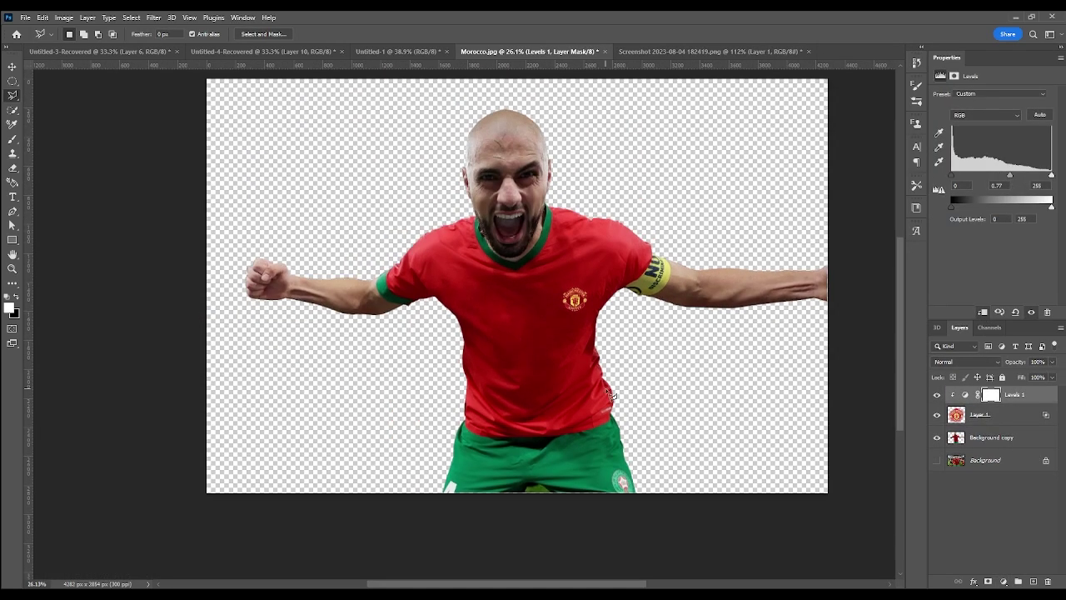
Step: Retransform the crest into its final chest position and bring up the jersey screenshot
left_click(979, 414)
key("ctrl+t")
scroll(489, 269, "up", 3)
scroll(489, 269, "up", 1)
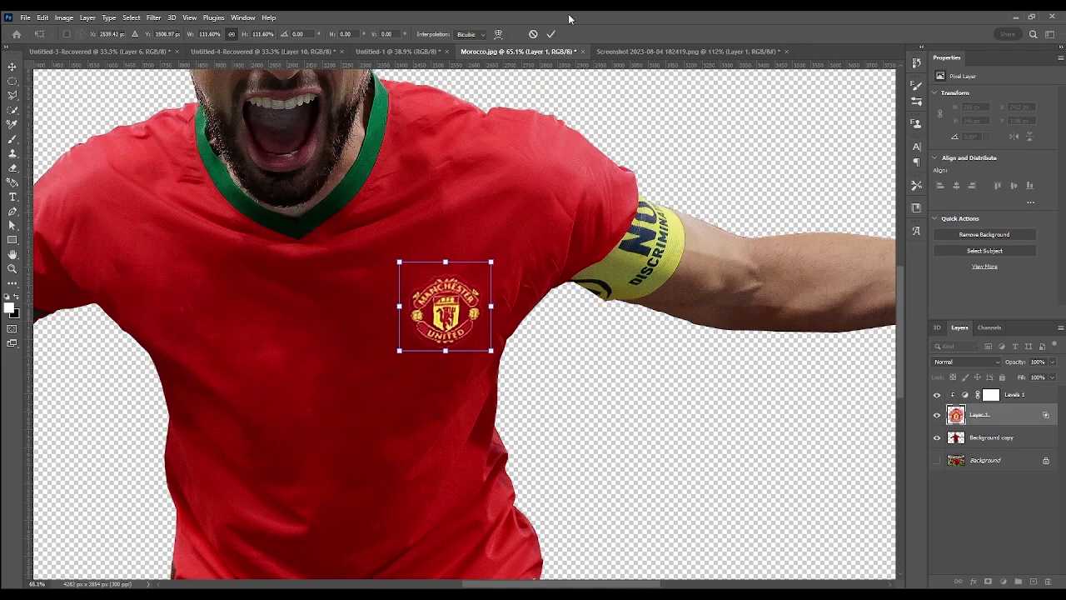
key("Return")
scroll(489, 269, "down", 3)
left_click(716, 50)
Step: Cut the adidas logo from the jersey screenshot and paste it into the Morocco image
left_click(11, 94)
scroll(422, 180, "up", 2)
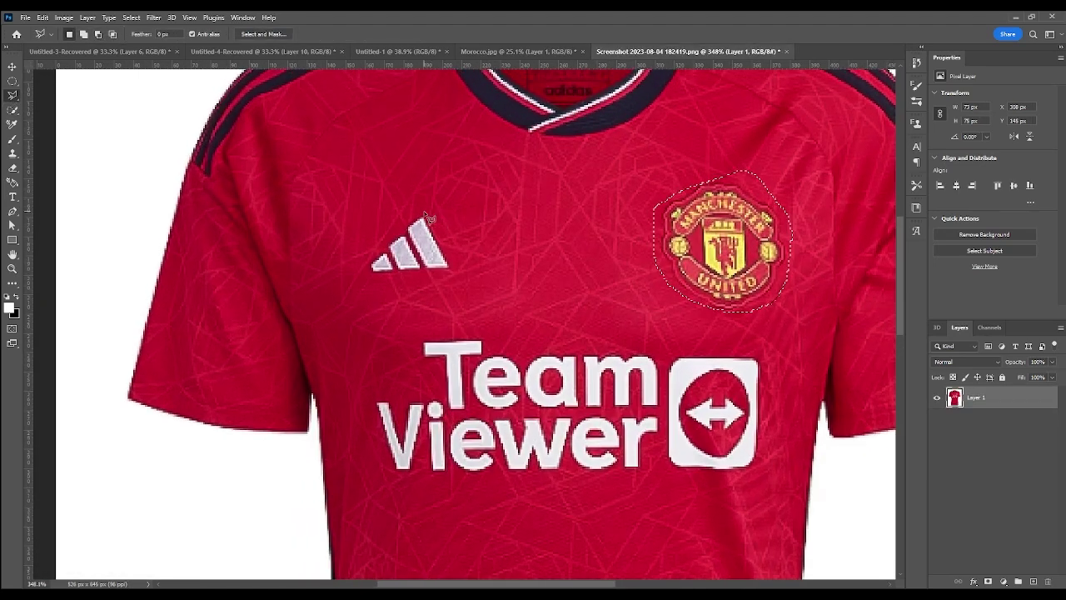
key("ctrl+d")
key("ctrl+0")
key("ctrl+c")
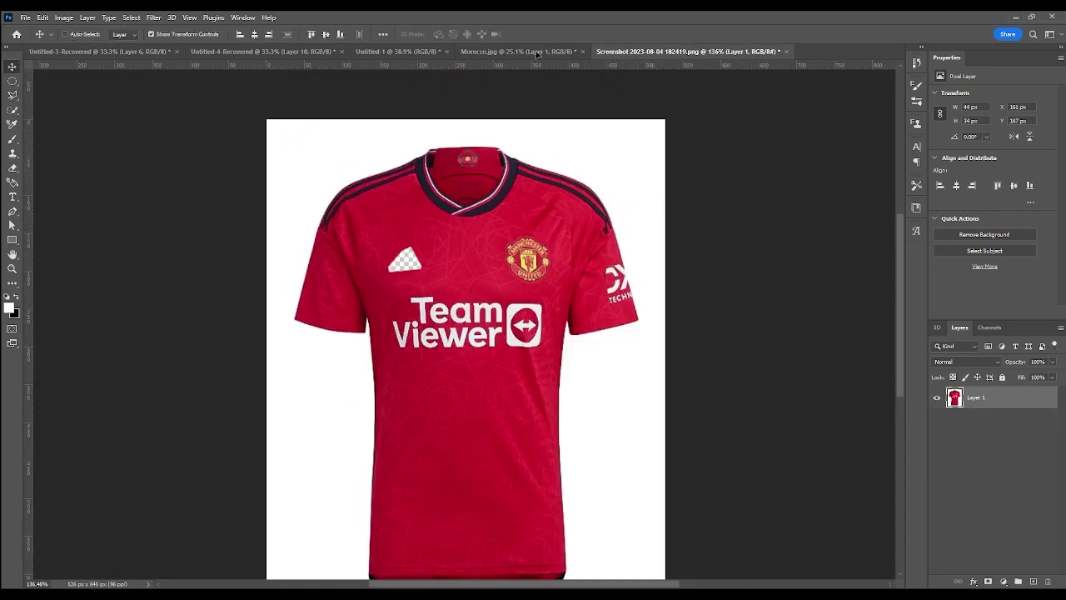
left_click(517, 51)
key("ctrl+v")
Step: Place the unclipped adidas logo above the Levels layer on the player's right chest
key("ctrl+t")
key("Return")
left_click_drag(966, 415, 979, 390)
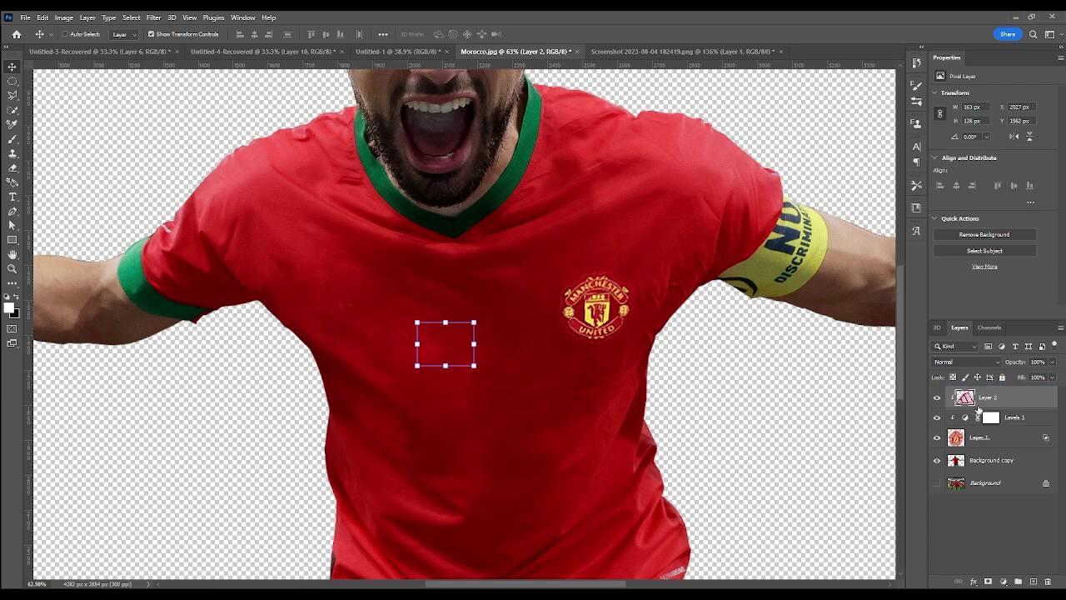
key("ctrl+alt+g")
left_click_drag(452, 349, 398, 329)
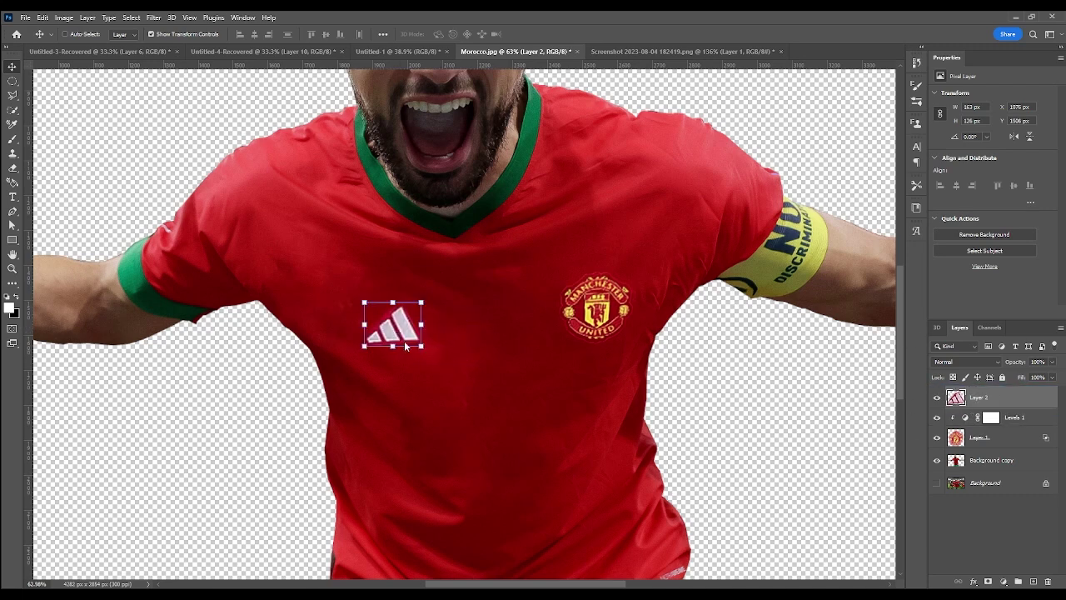
key("ctrl+t")
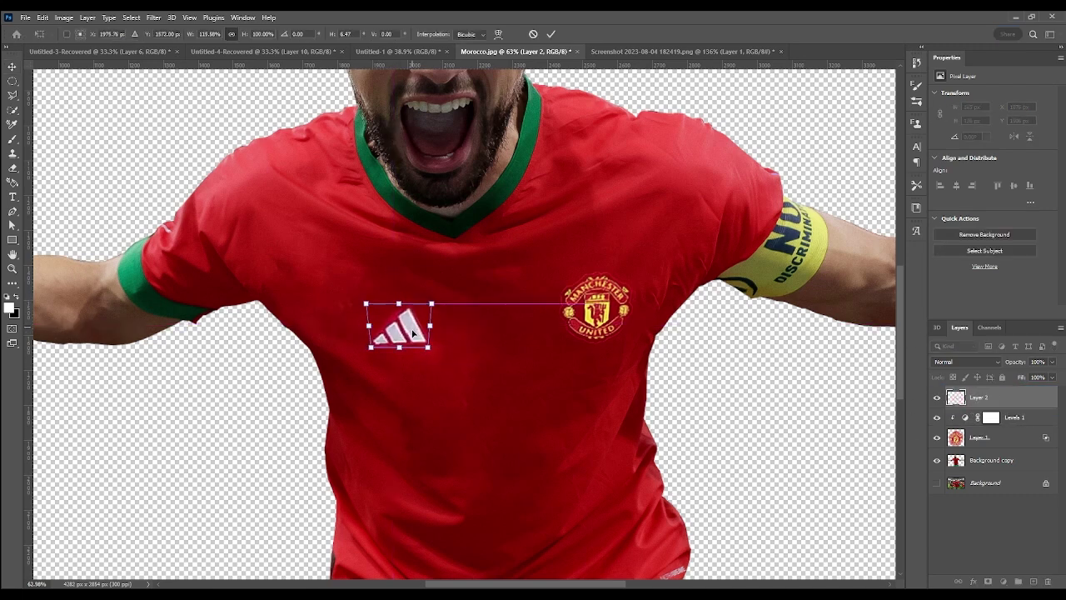
left_click(551, 35)
Step: Shift the crest slightly to line up with the adidas logo
key("ctrl+Tab")
left_click(508, 56)
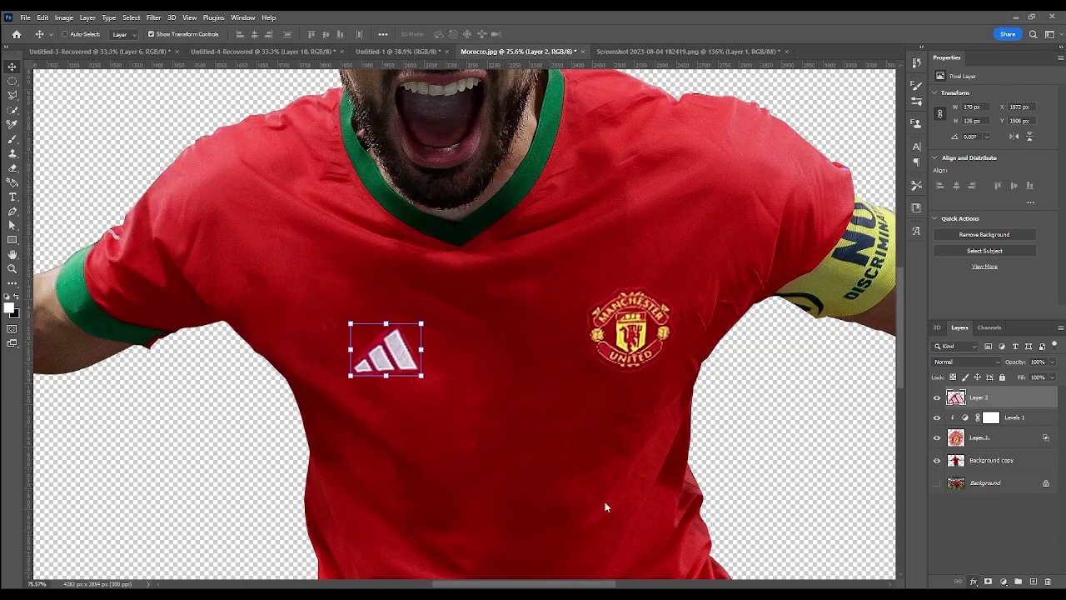
key("space")
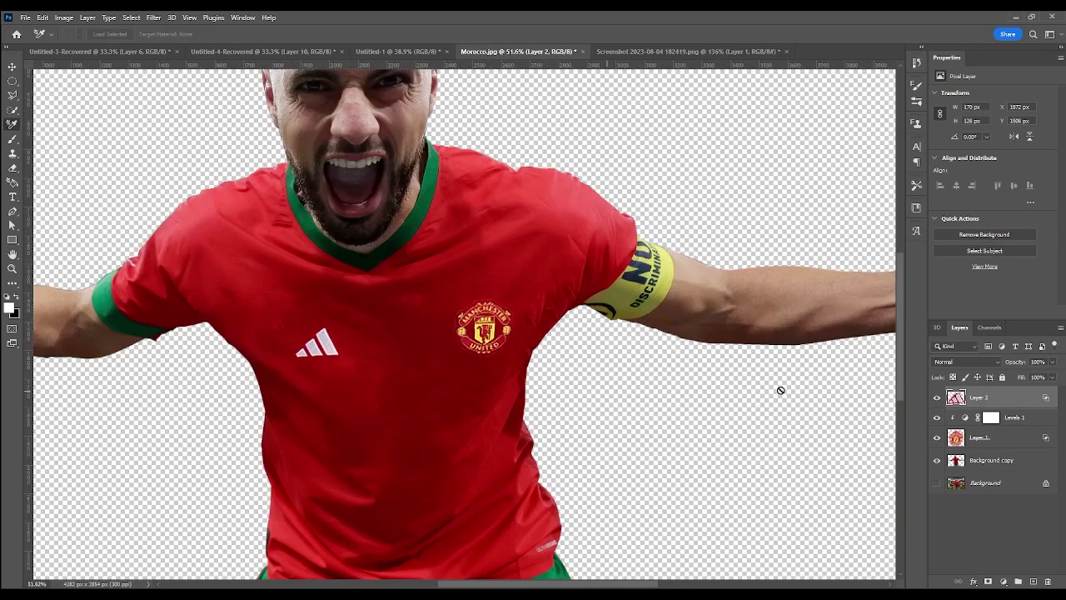
left_click(979, 437)
left_click_drag(520, 325, 510, 323)
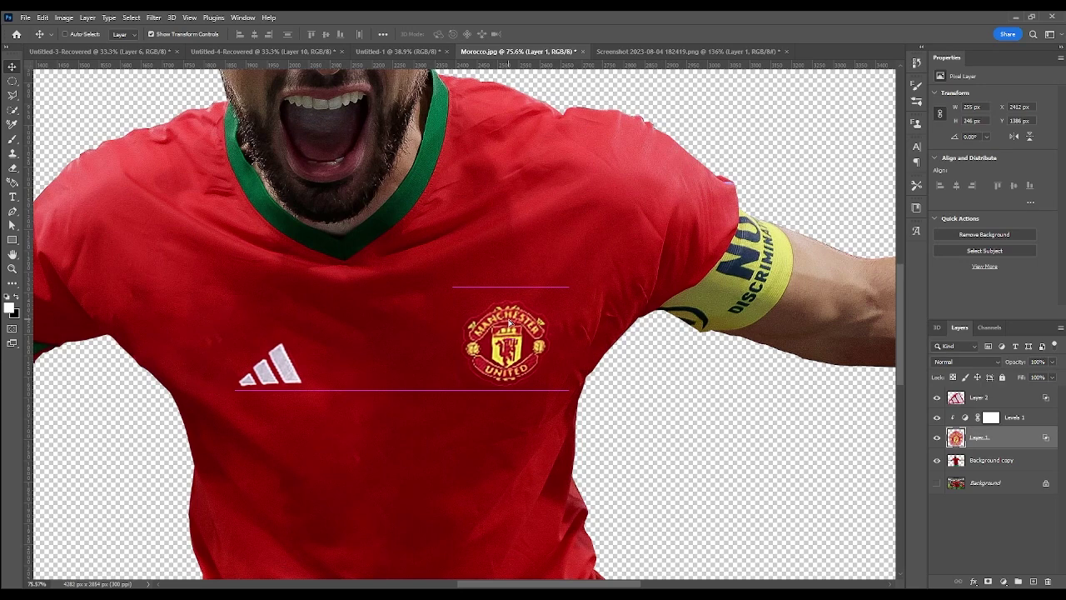
key("ctrl+0")
key("ctrl+Tab")
Step: Copy the TeamViewer logo from the jersey into Morocco, above the Levels layer
left_click(13, 95)
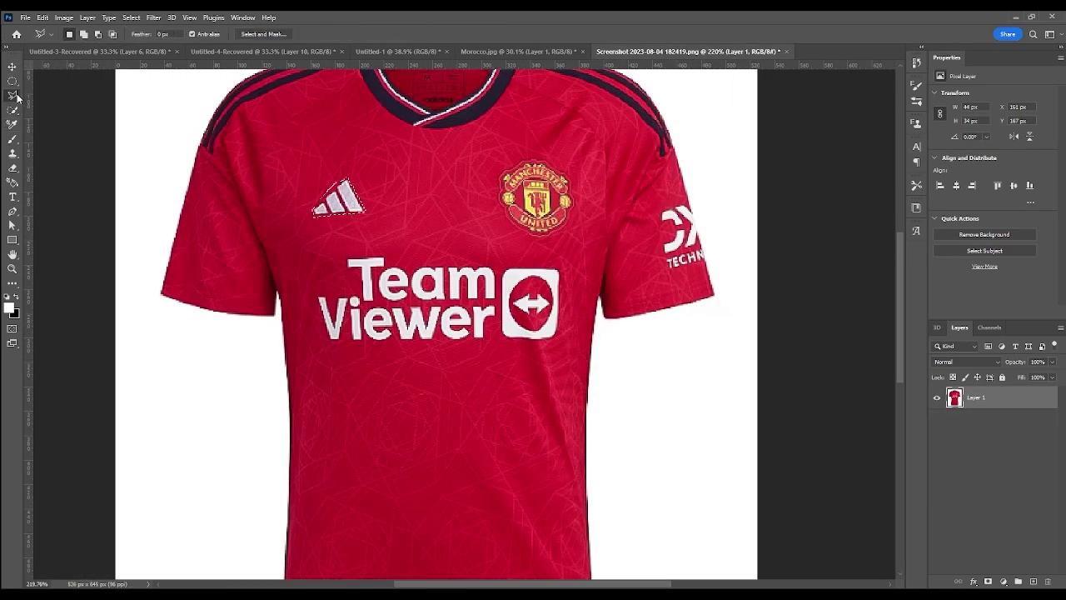
left_click_drag(572, 345, 328, 350)
key("ctrl+0")
key("v")
key("ctrl+c")
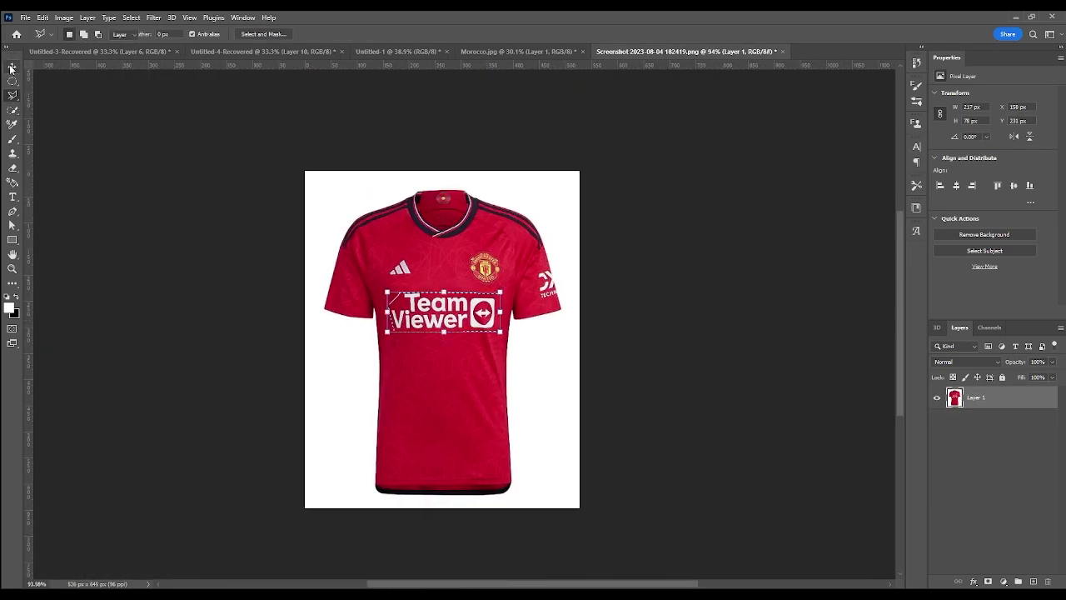
key("ctrl+Tab")
key("ctrl+v")
left_click_drag(978, 440, 977, 410)
Step: Scale, tilt and warp the TeamViewer logo to follow the chest
key("ctrl+t")
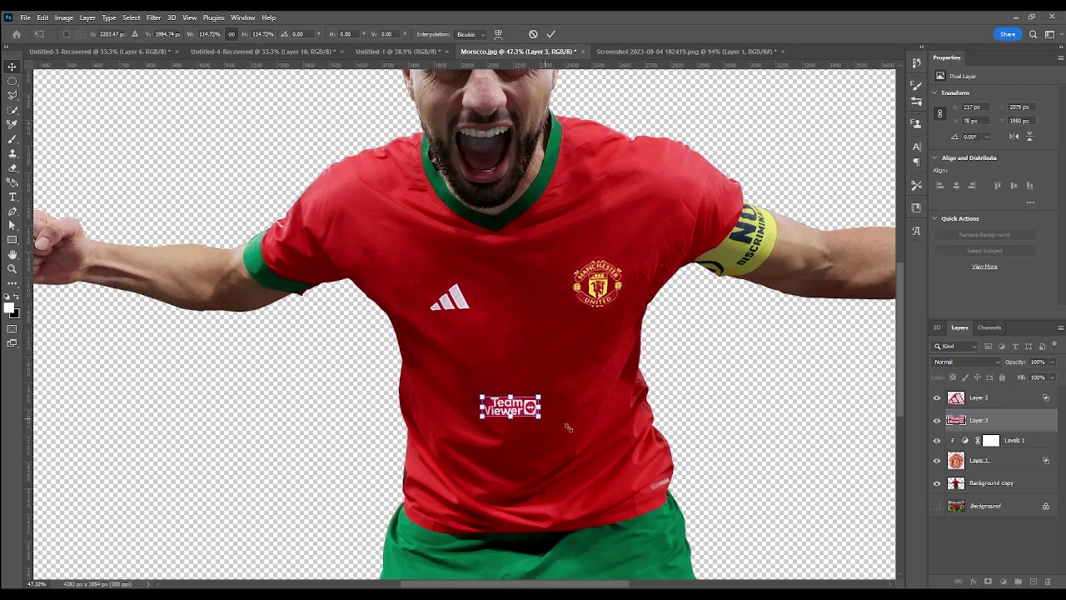
mouse_move(539, 416)
left_mouse_down()
mouse_move(635, 403)
mouse_move(602, 375)
left_mouse_up()
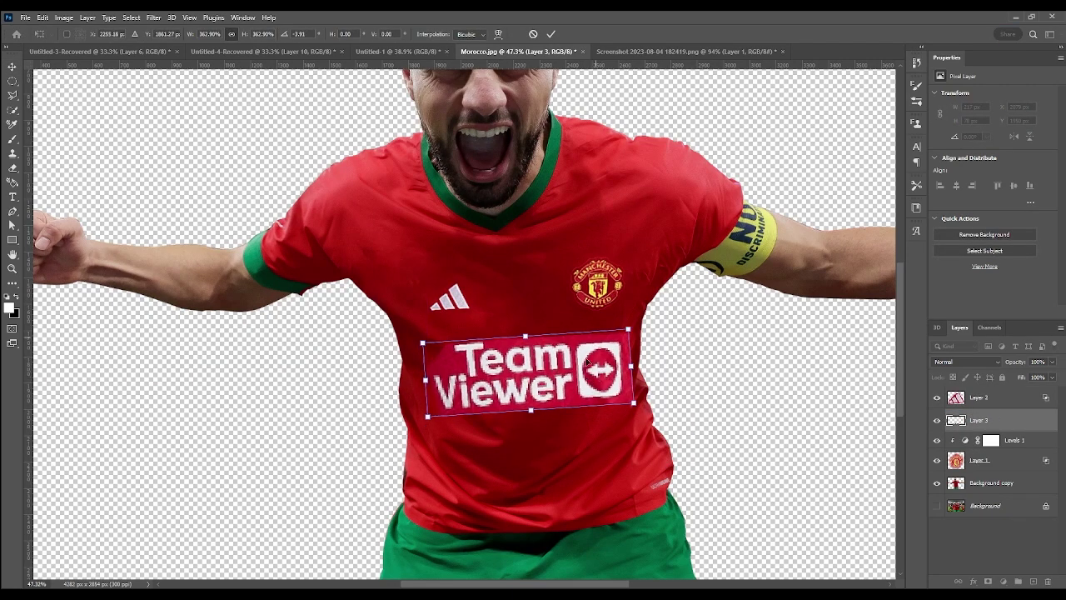
left_click_drag(629, 330, 644, 329)
left_click_drag(423, 343, 407, 343)
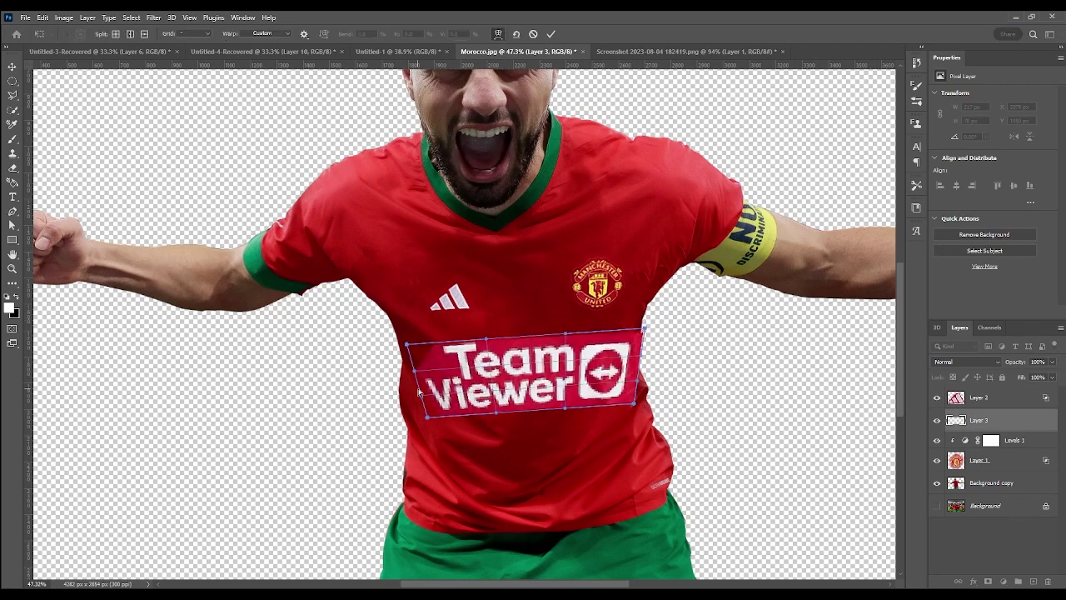
left_click_drag(635, 403, 623, 397)
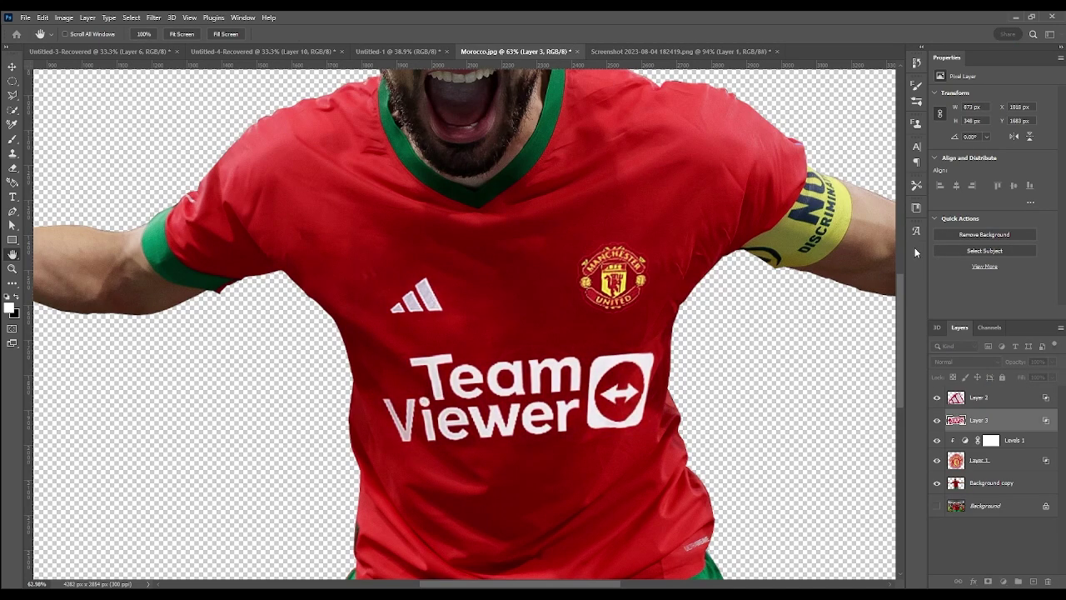
scroll(559, 352, "down", 5)
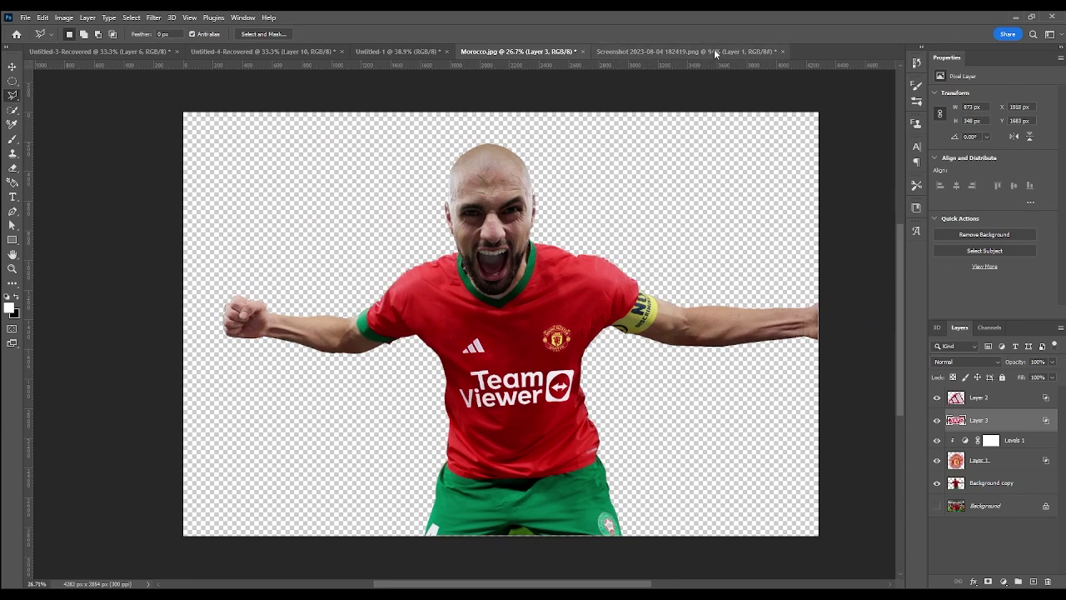
Step: Raise the adidas and TeamViewer logos slightly and stretch TeamViewer a little wider to the right
left_click(713, 48)
left_click(522, 53)
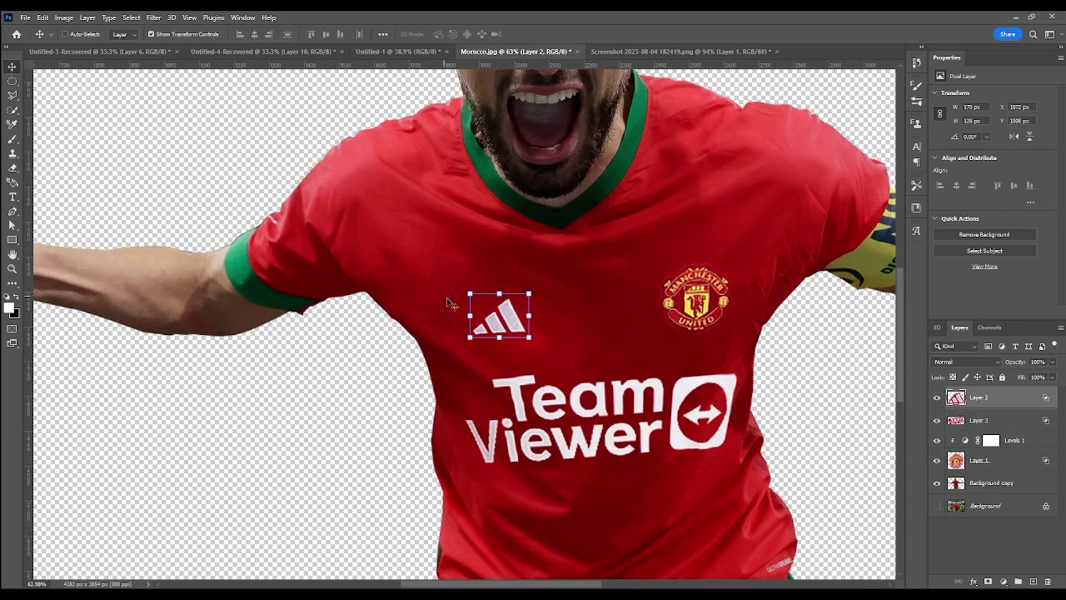
left_click(491, 312)
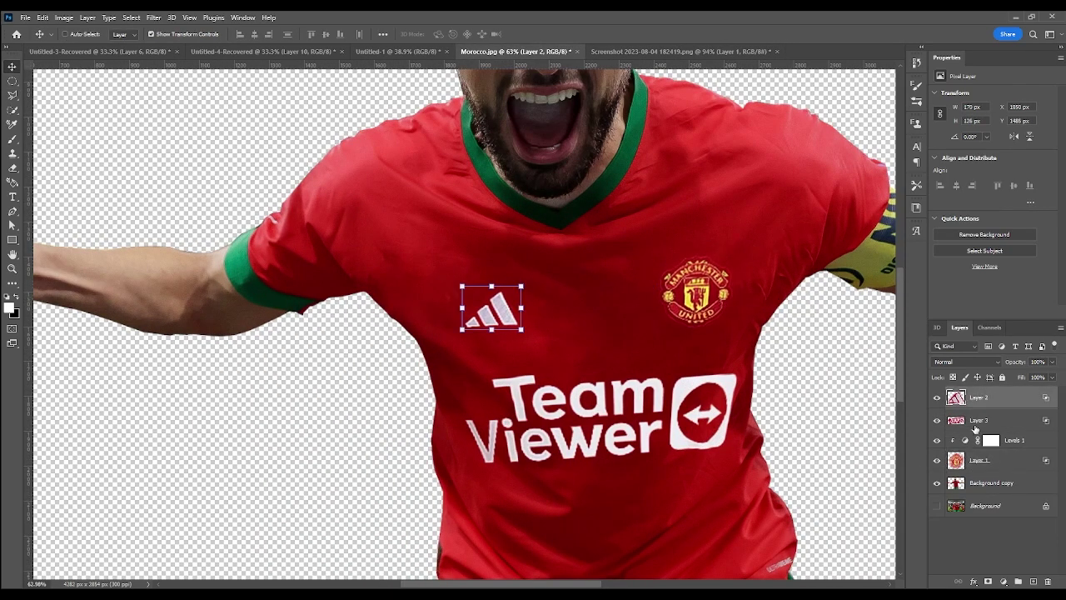
left_click_drag(670, 423, 666, 407)
left_click_drag(751, 459, 754, 459)
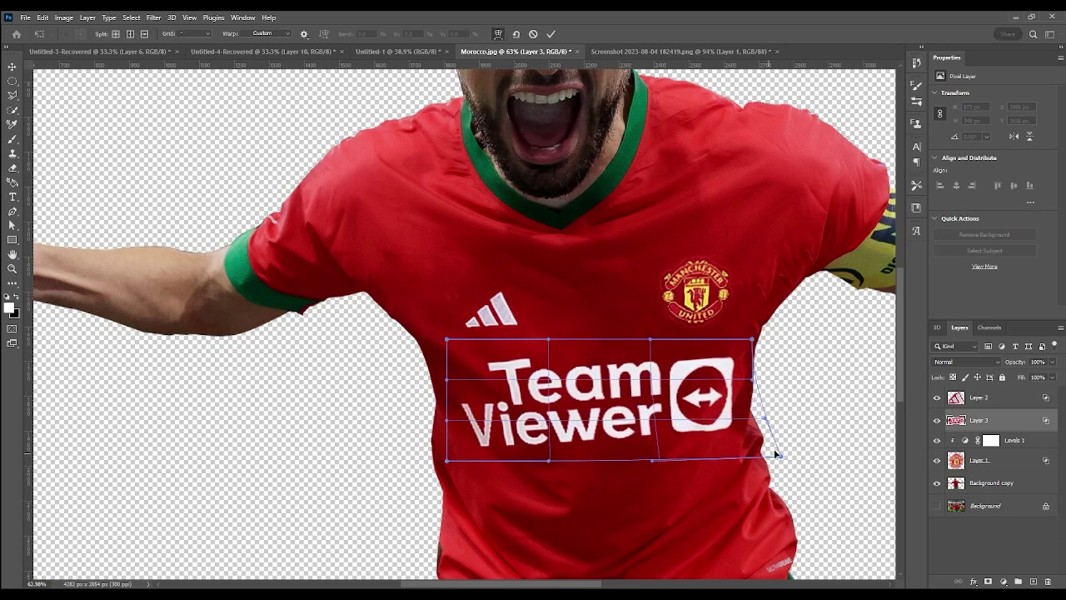
key("space")
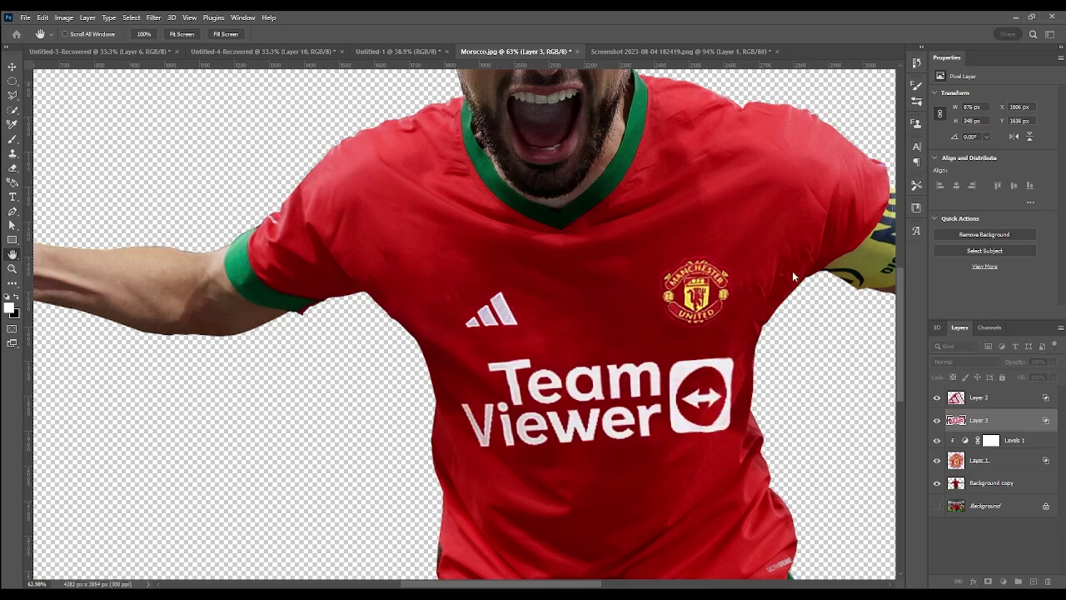
left_click(12, 95)
key("ctrl+minus")
scroll(499, 333, "down", 3)
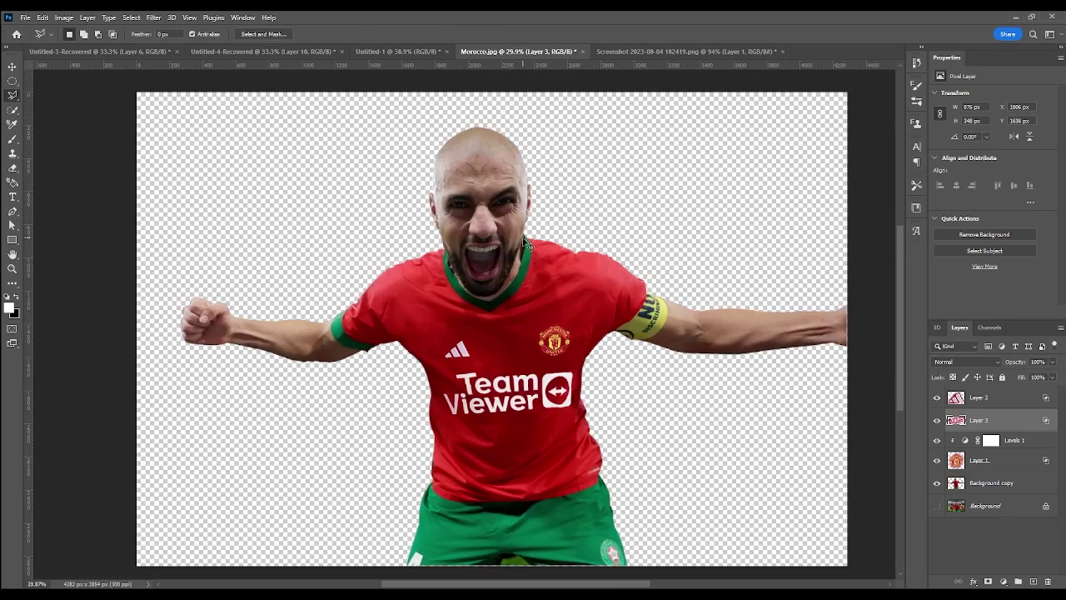
left_click(685, 51)
scroll(420, 281, "up", 10)
Step: Magic-erase the jersey's white background and copy the lassoed shoulder stripes
scroll(421, 282, "down", 3)
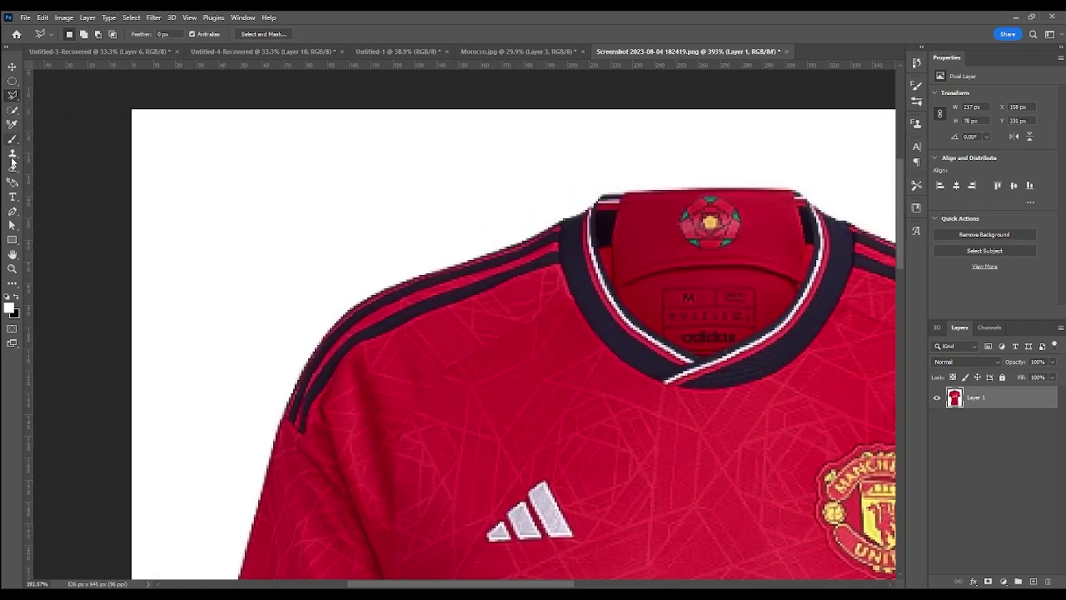
key("shift+e")
scroll(343, 226, "down", 5)
left_click(341, 219)
scroll(340, 219, "up", 2)
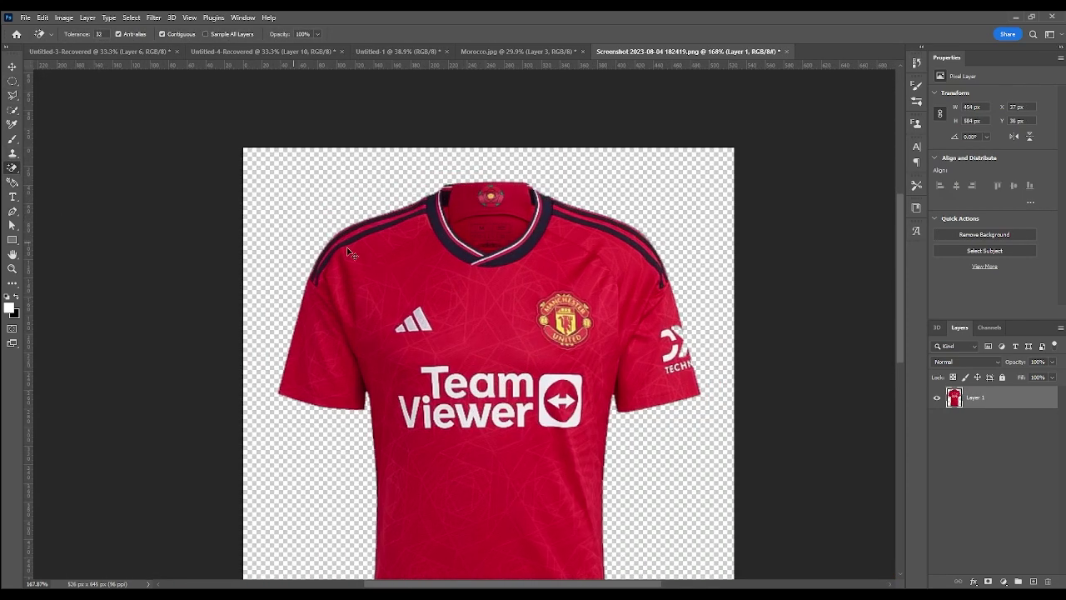
scroll(400, 218, "up", 2)
key("l")
scroll(517, 170, "up", 3)
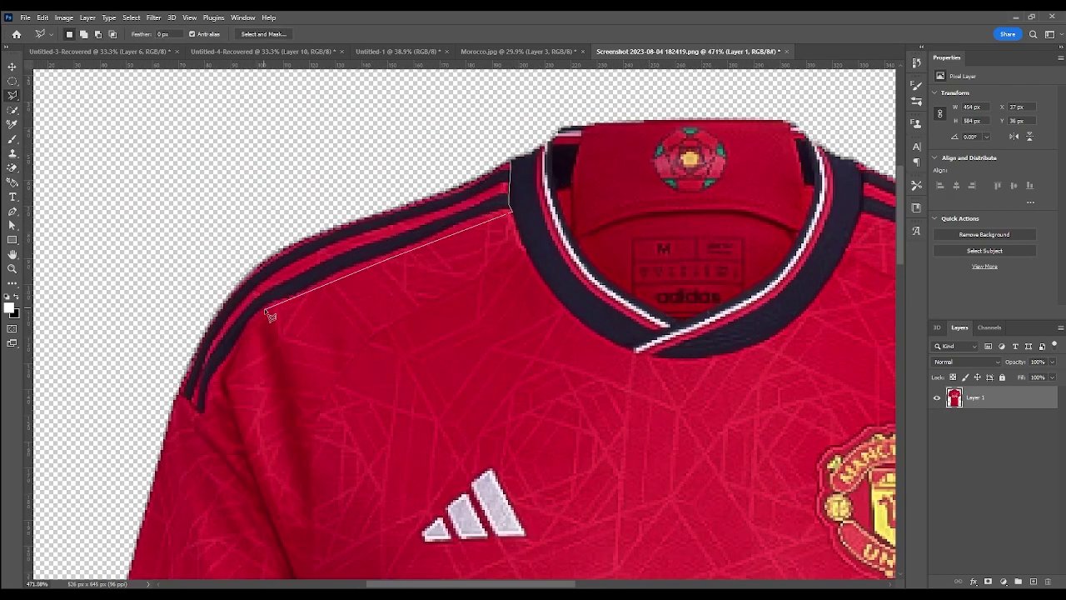
double_click(170, 399)
key("ctrl+c")
Step: Paste the stripes into the Morocco image and enlarge them onto the shoulder
key("ctrl+shift+Tab")
key("ctrl+v")
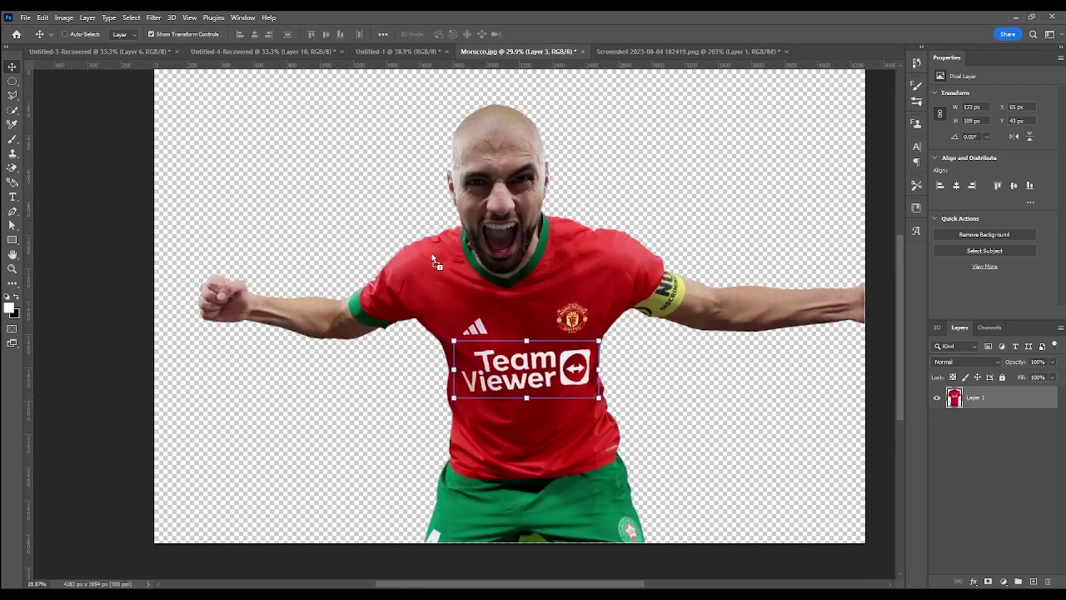
key("ctrl+t")
scroll(484, 289, "up", 3)
left_click_drag(484, 289, 461, 299)
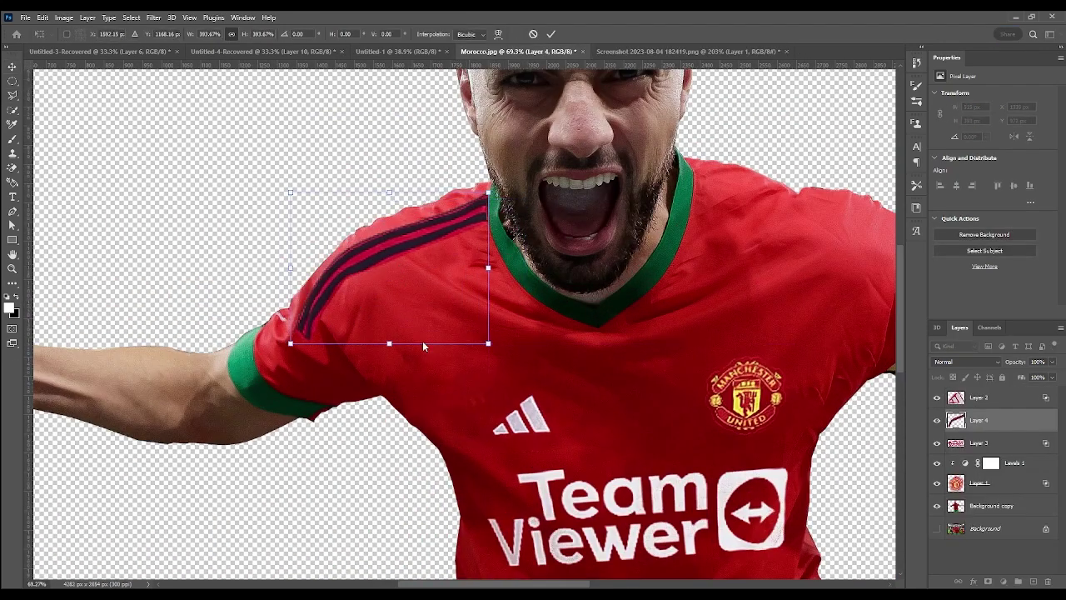
Step: Warp the stripes around the shoulder and sleeve, then move the layer below Layer 1
left_click_drag(372, 184, 368, 156)
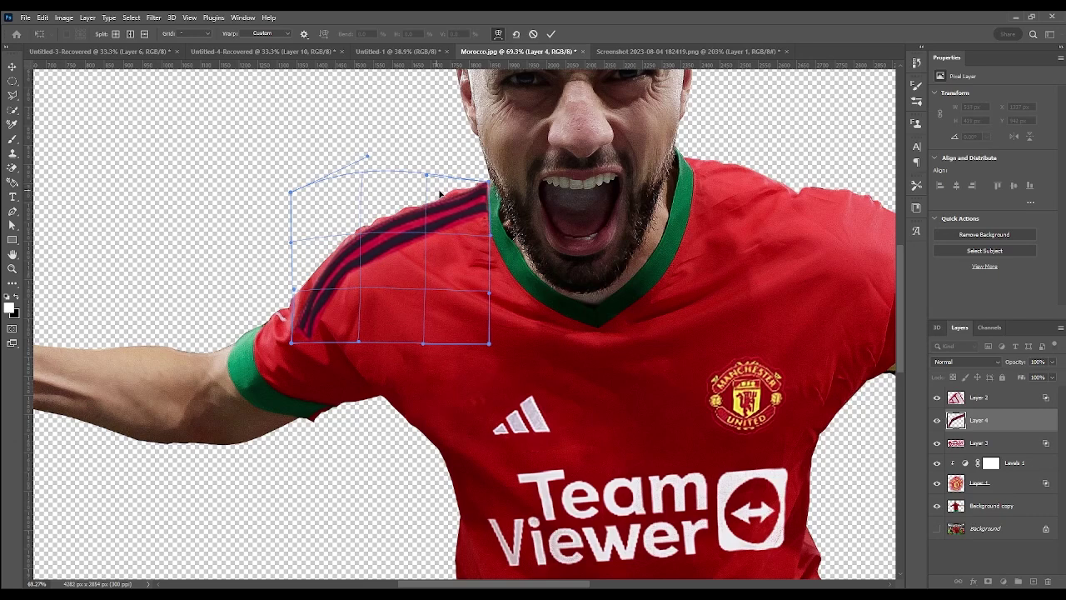
left_click_drag(440, 193, 449, 142)
left_click_drag(291, 341, 278, 318)
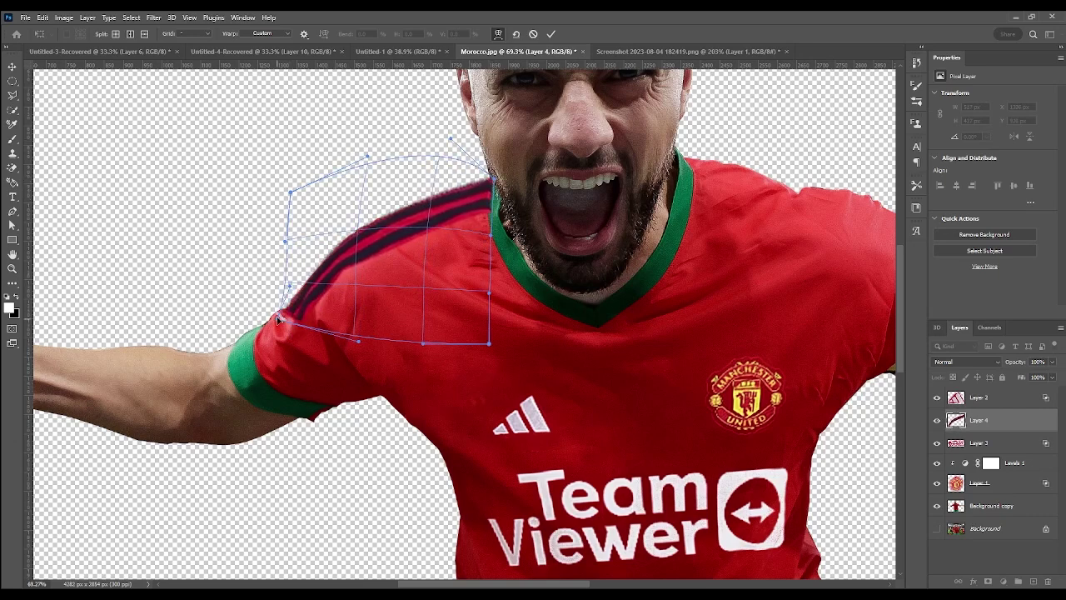
left_click(550, 34)
left_click_drag(978, 419, 979, 493)
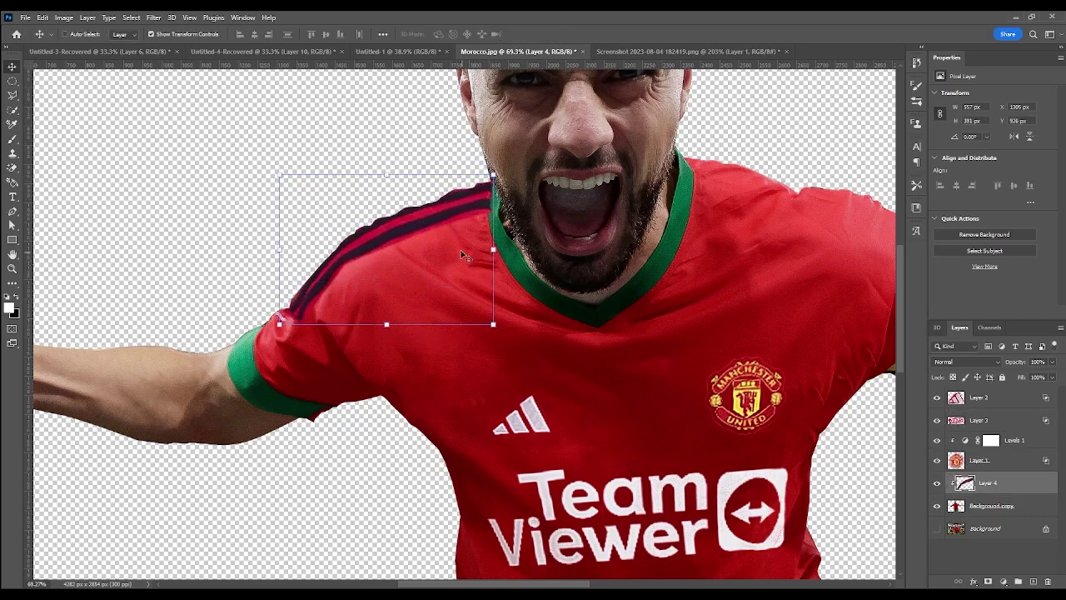
scroll(258, 335, "down", 2)
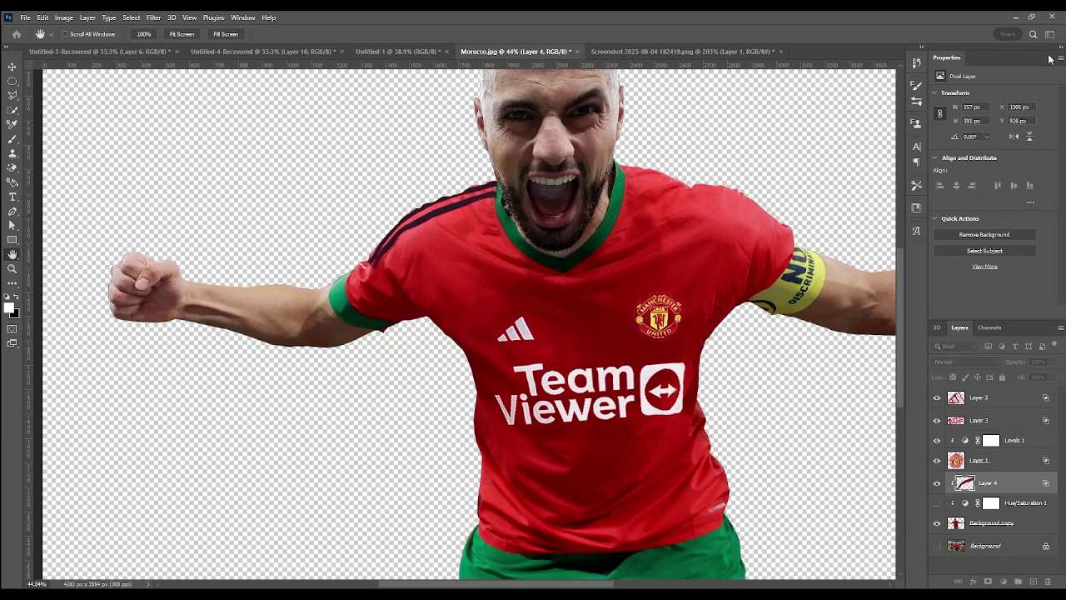
Step: Erase the rough edges of the shoulder stripes
key("e")
scroll(530, 221, "up", 3)
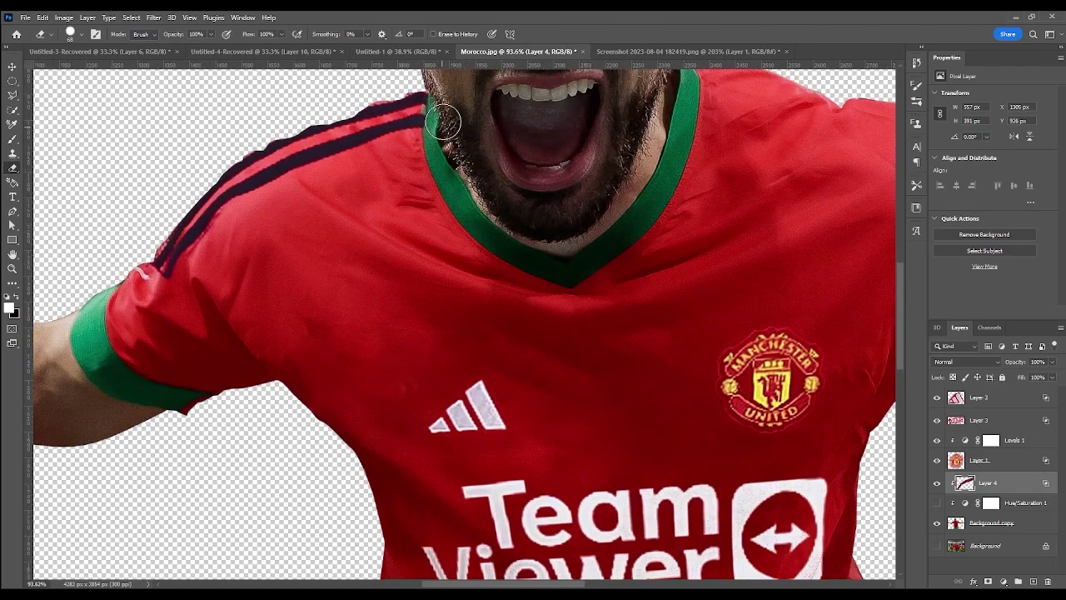
scroll(443, 123, "down", 1)
scroll(433, 141, "down", 1)
scroll(400, 200, "down", 3)
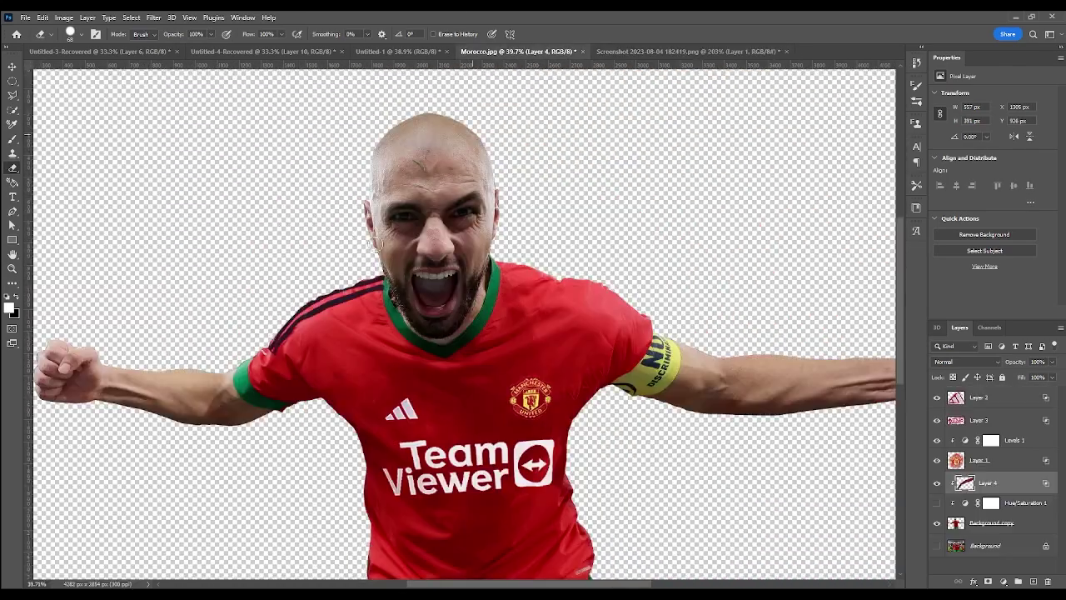
scroll(299, 325, "up", 3)
scroll(357, 292, "up", 3)
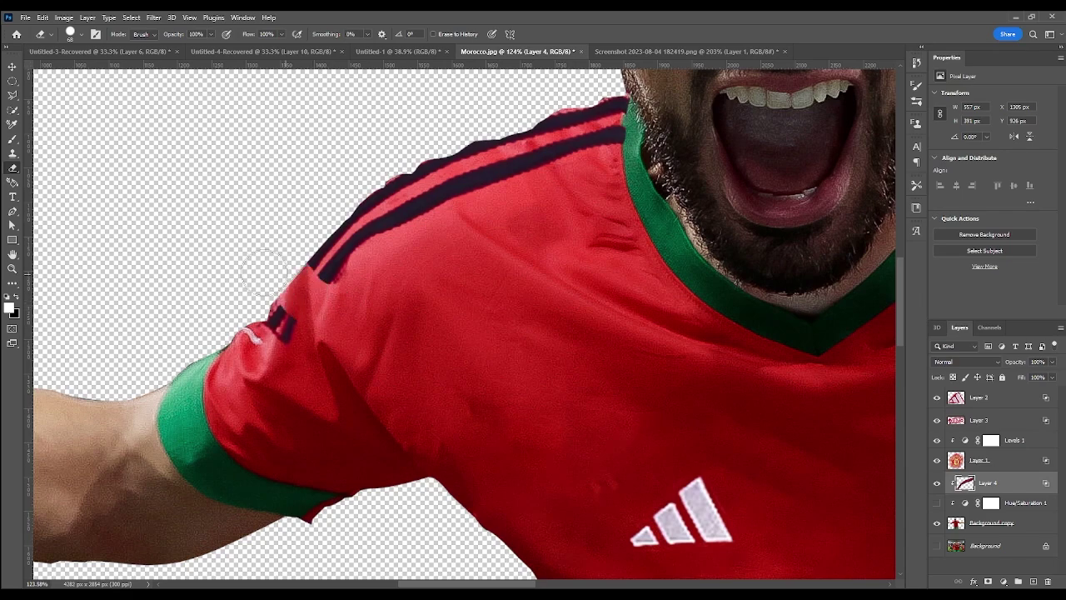
scroll(367, 300, "down", 2)
scroll(405, 358, "down", 5)
scroll(436, 172, "up", 5)
Step: Duplicate the stripes as Layer 4 copy and offset it to deepen them
key("ctrl+j")
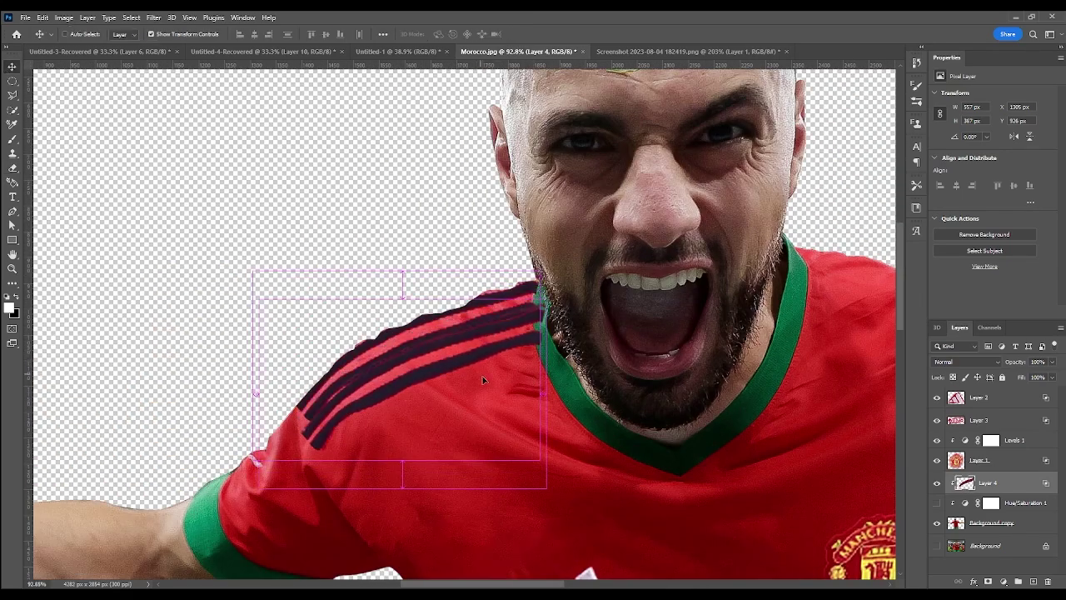
key("ctrl+shift+Down")
key("ctrl+shift+Down")
key("ctrl+shift+Down")
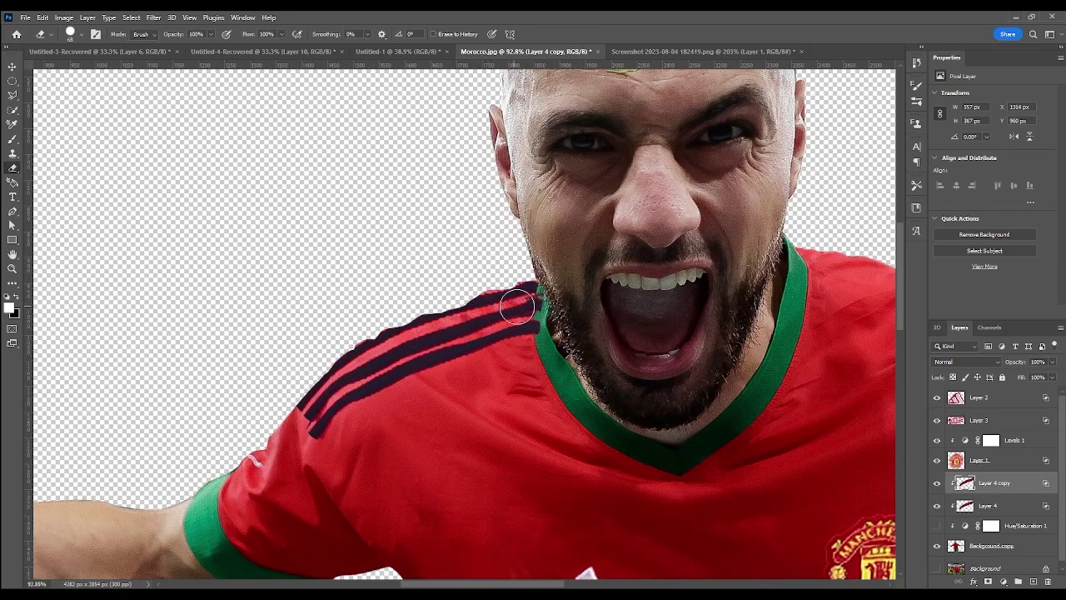
scroll(516, 308, "up", 2)
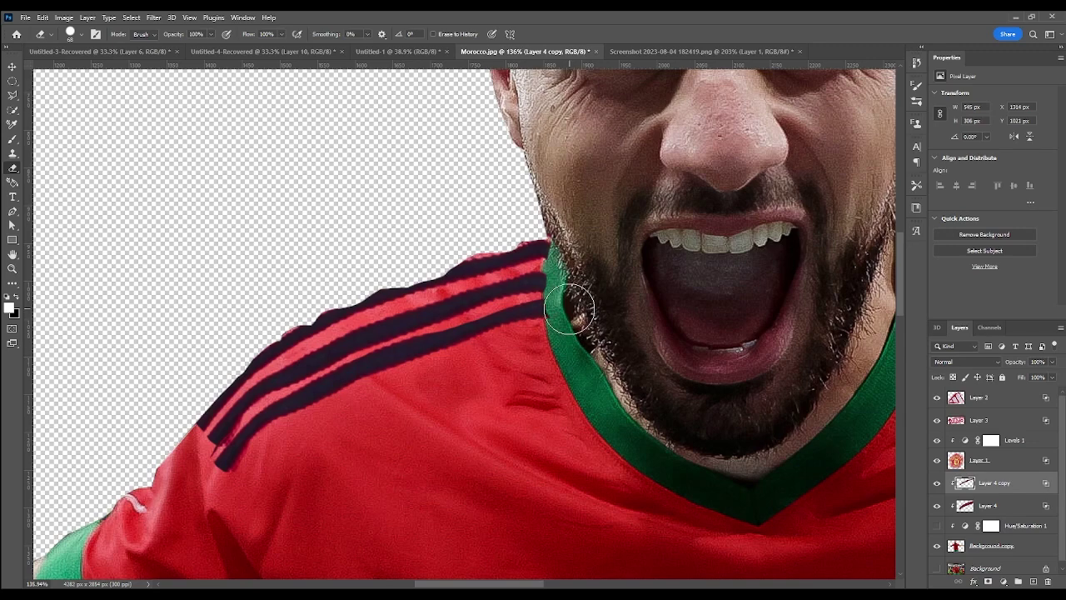
scroll(231, 484, "down", 5)
scroll(452, 348, "up", 2)
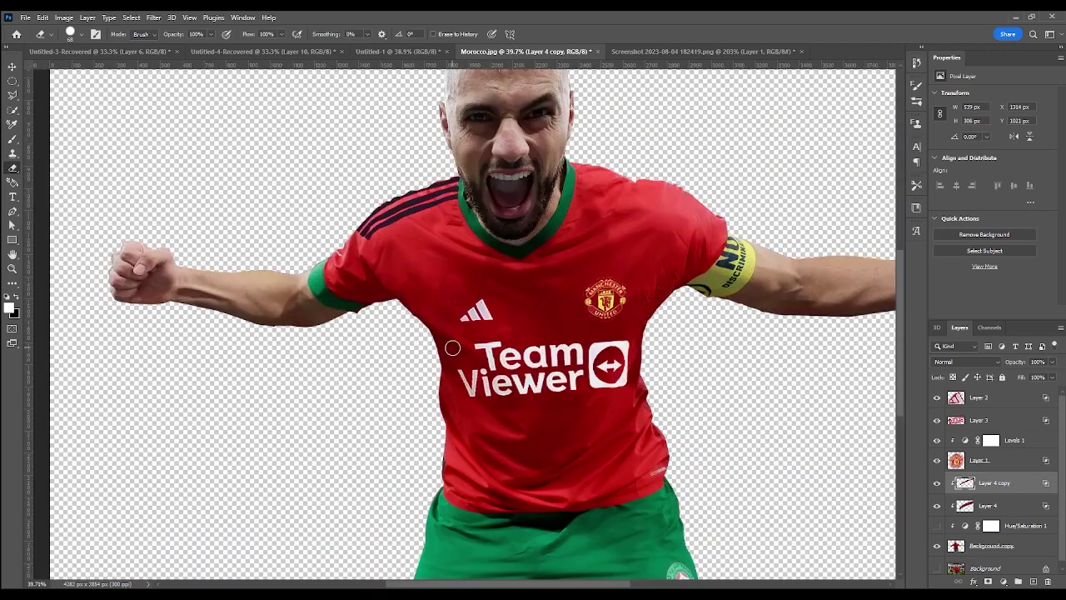
left_click(12, 65)
Step: Duplicate the stripes onto the other shoulder and warp them down toward the arm
key("ctrl+j")
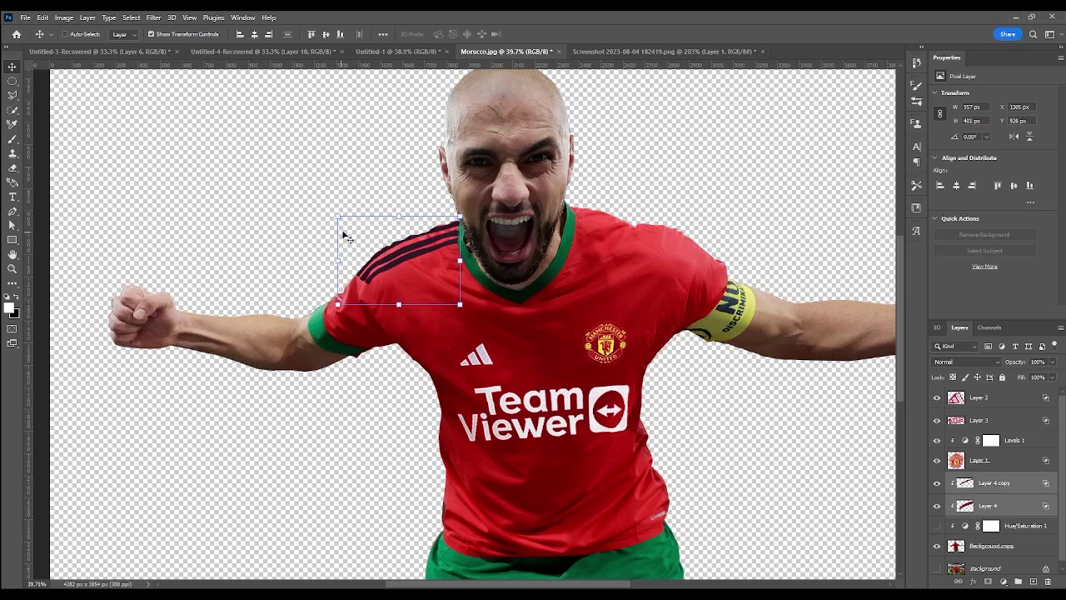
mouse_move(397, 282)
left_mouse_down()
mouse_move(615, 279)
mouse_move(671, 264)
left_mouse_up()
key("ctrl+t")
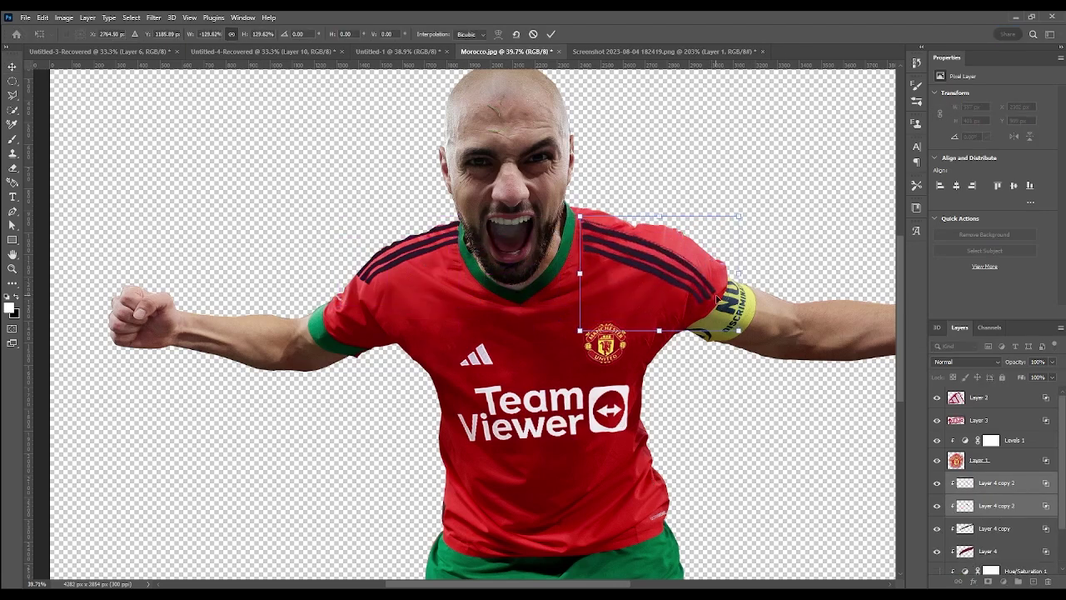
left_click(937, 483)
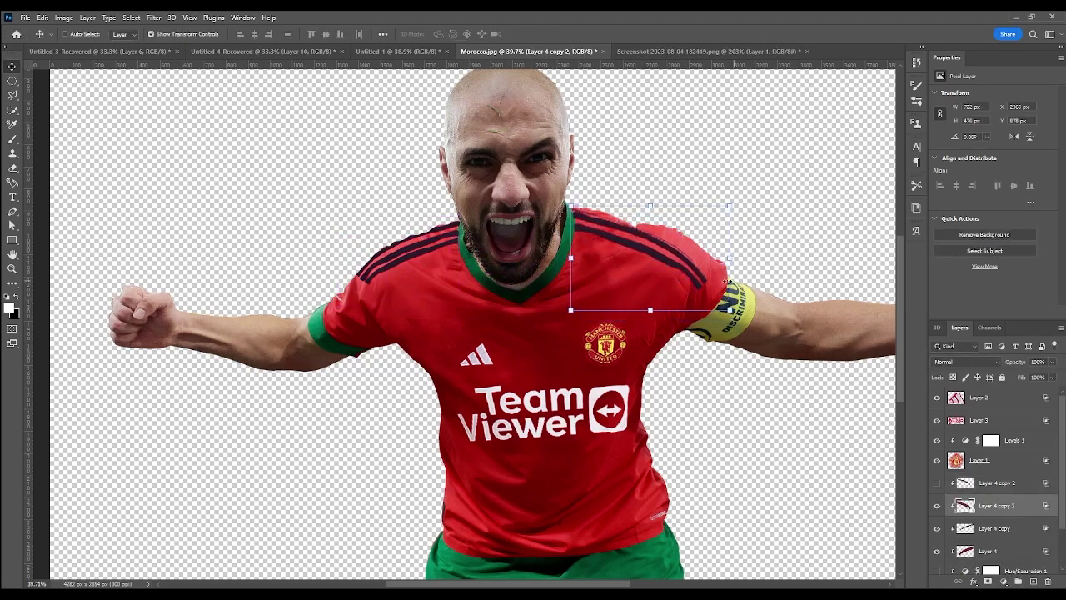
left_click(498, 34)
scroll(698, 263, "up", 3)
left_click_drag(698, 264, 893, 357)
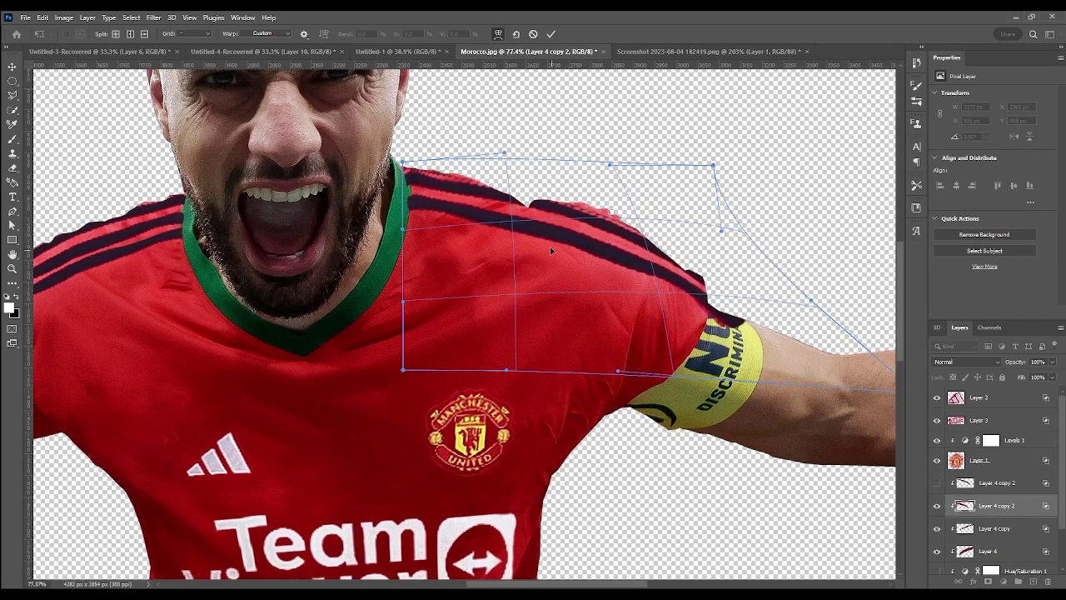
key("Return")
Step: Scale the shoulder stripes to about 72% and warp them to fit
key("e")
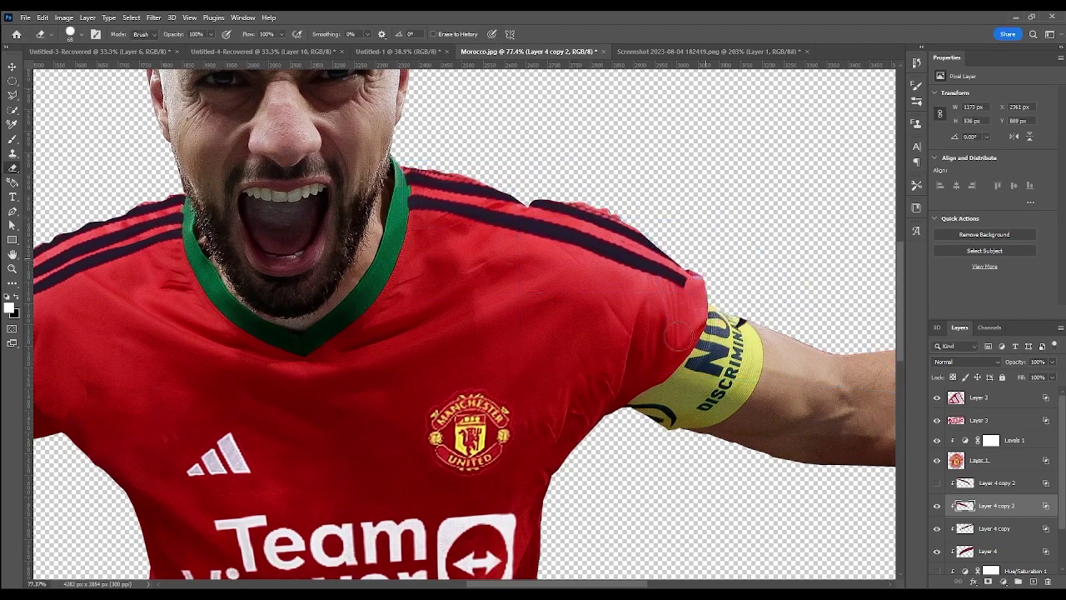
scroll(472, 245, "up", 3)
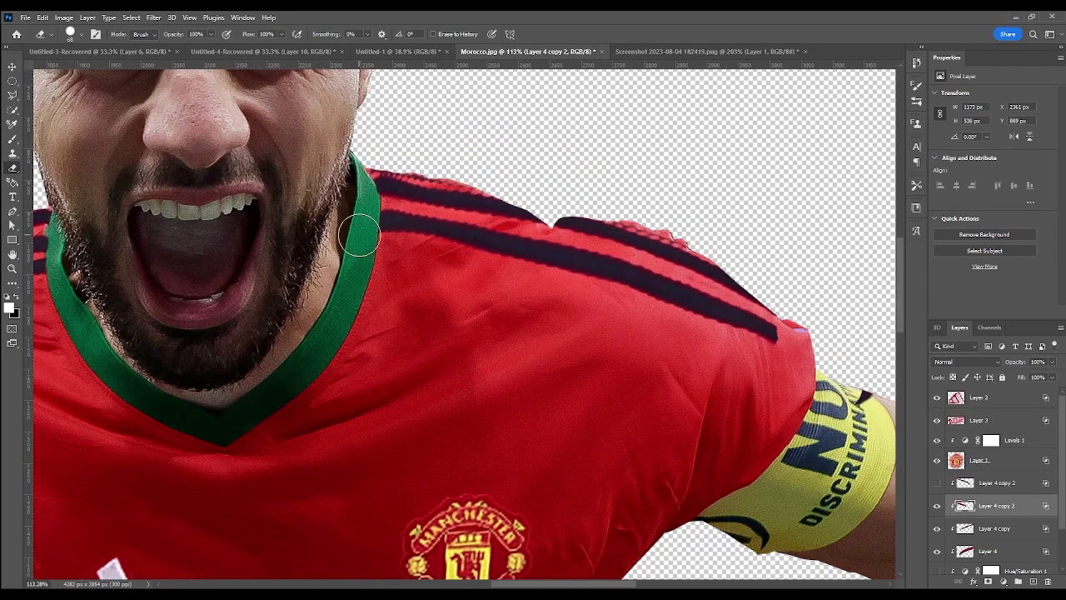
scroll(360, 236, "down", 5)
scroll(360, 235, "up", 3)
key("ctrl+t")
left_click_drag(692, 375, 607, 336)
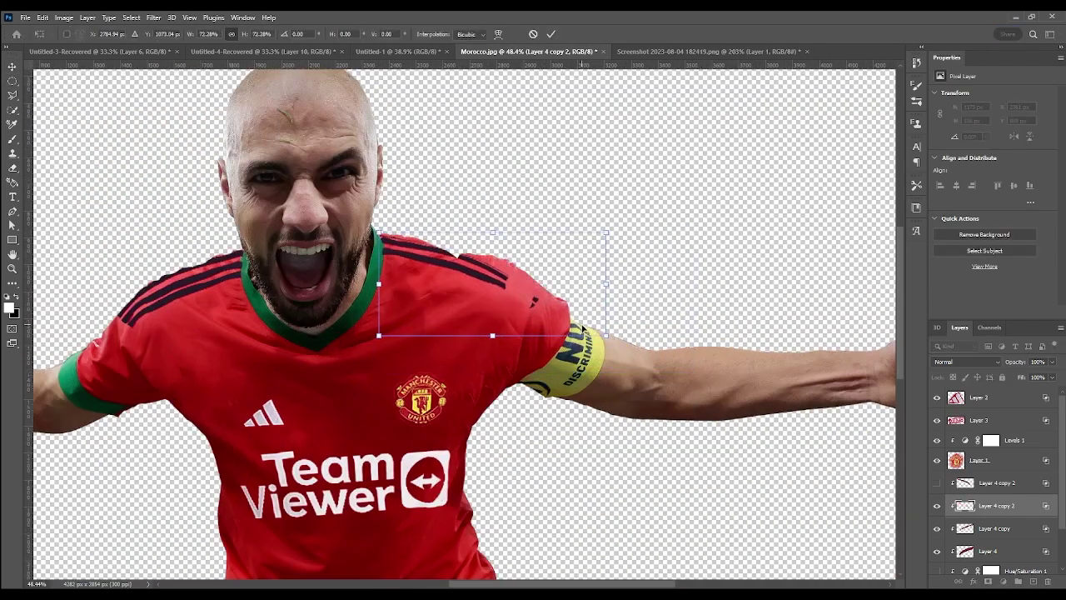
right_click(541, 279)
left_click(566, 375)
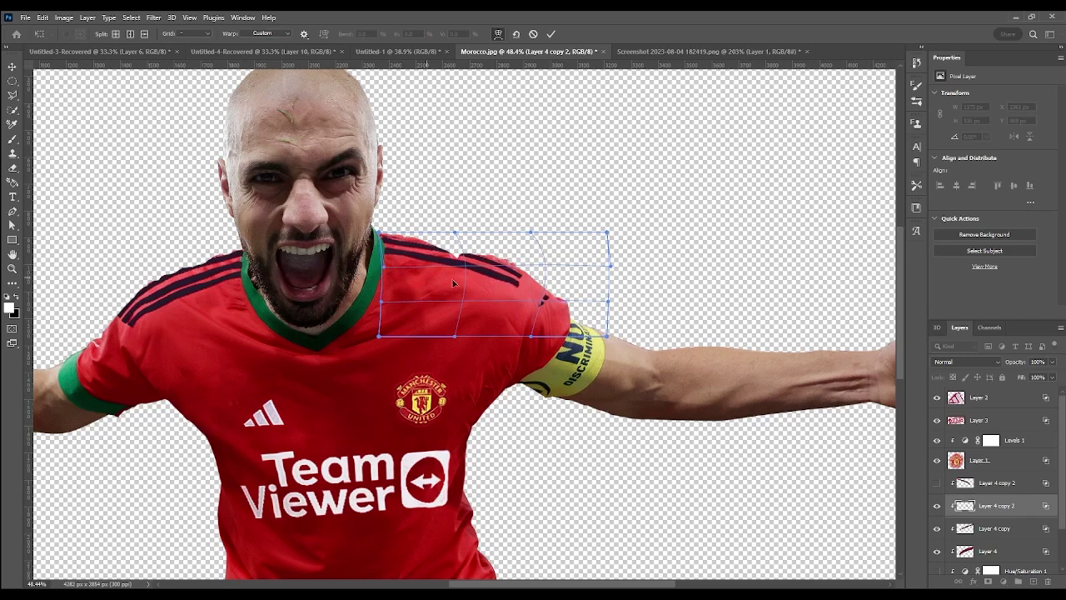
key("Return")
Step: Move and rotate the duplicate stripes along the shoulder, warping their left edge toward the collar
left_click_drag(488, 338, 560, 354)
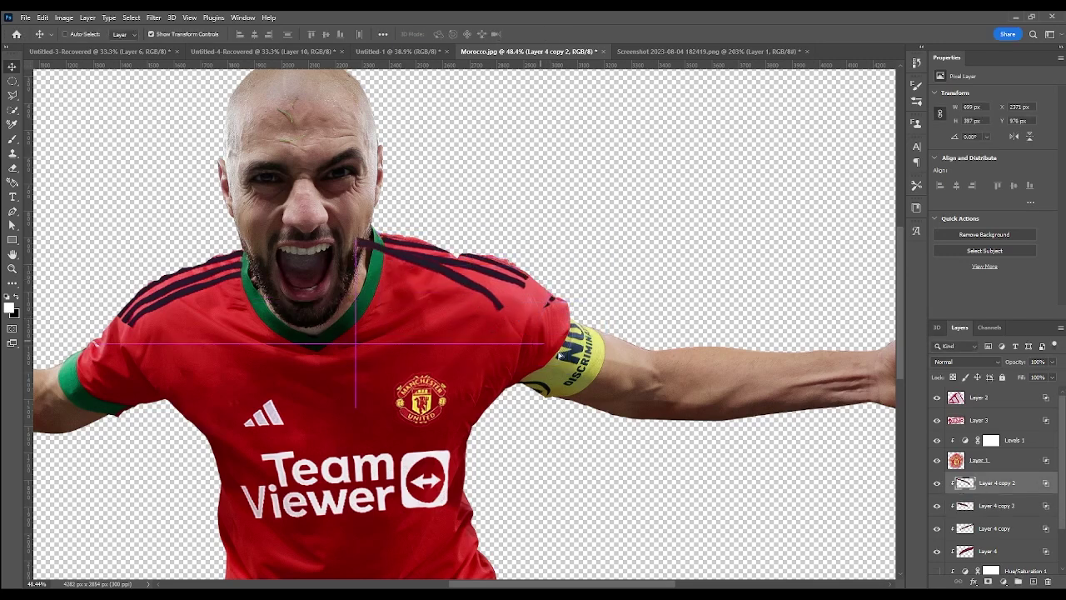
key("ctrl+t")
left_click_drag(556, 254, 540, 231)
right_click(497, 293)
left_click(522, 389)
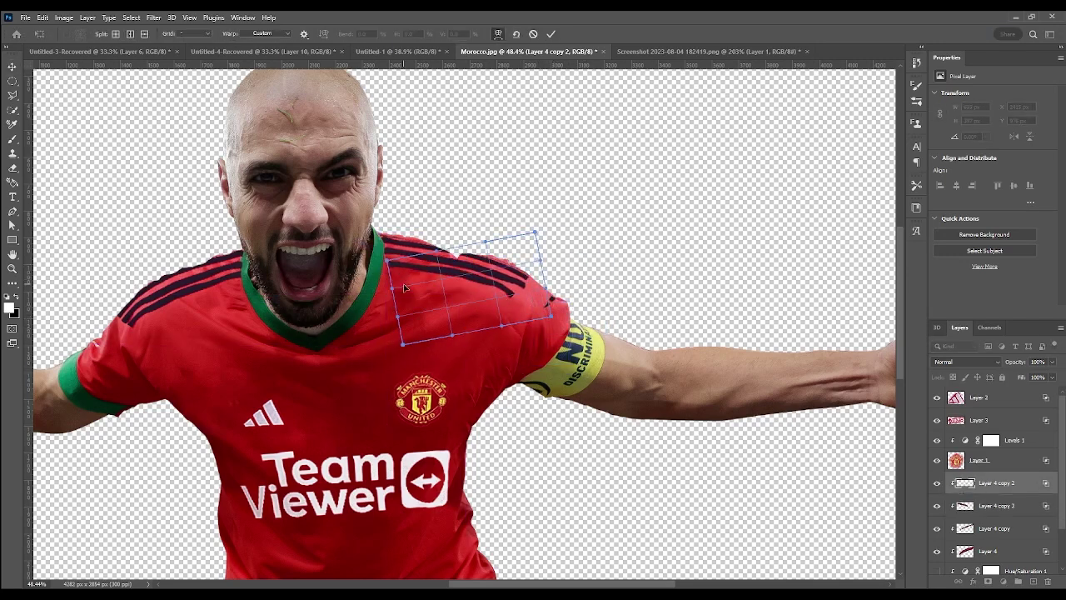
left_click_drag(404, 287, 452, 287)
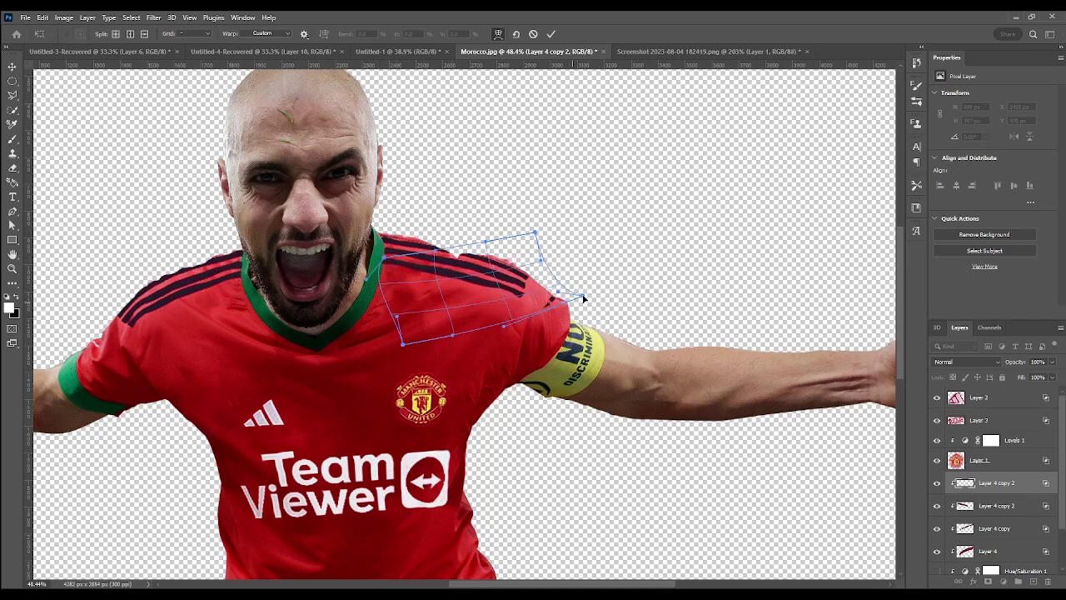
key("Return")
Step: Erase excess stripe edges, then begin a pen path around the jersey screenshot's collar
key("e")
scroll(383, 270, "up", 2)
scroll(383, 270, "up", 2)
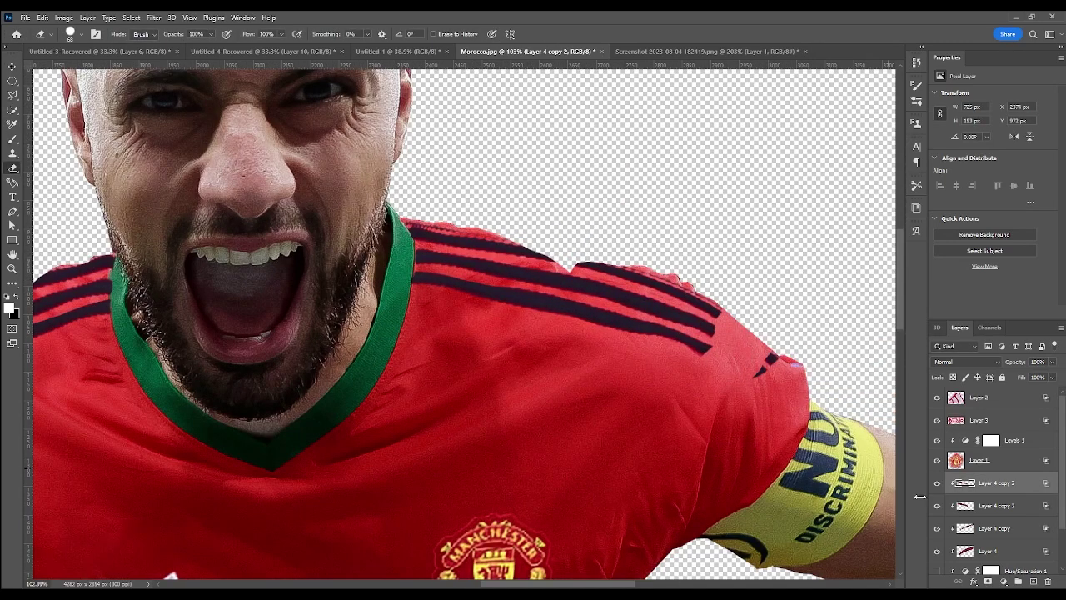
scroll(604, 150, "down", 5)
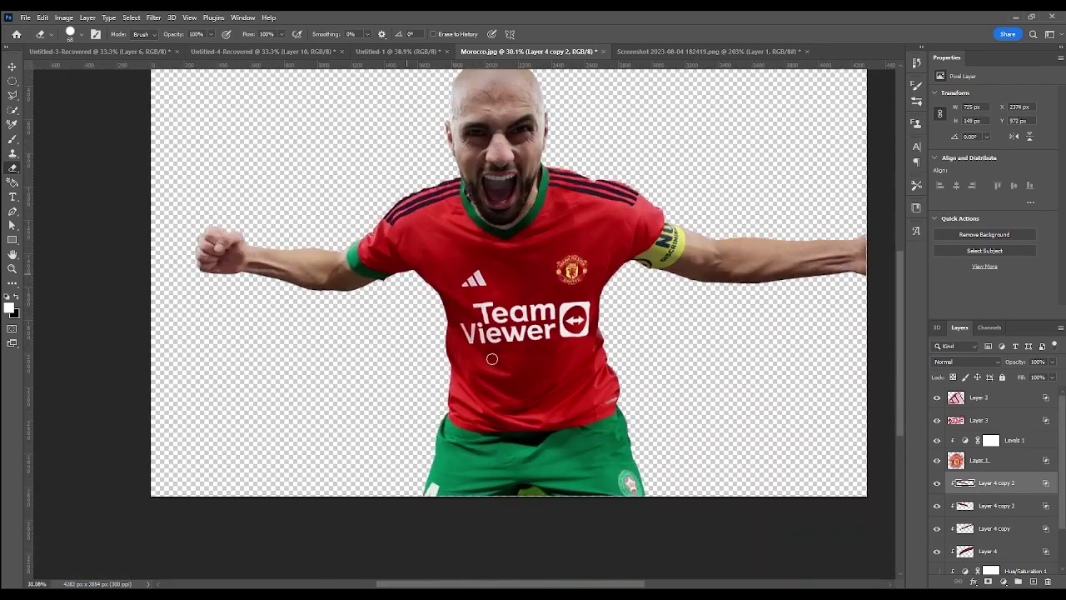
key("ctrl+Tab")
scroll(535, 274, "up", 3)
scroll(536, 274, "up", 1)
key("p")
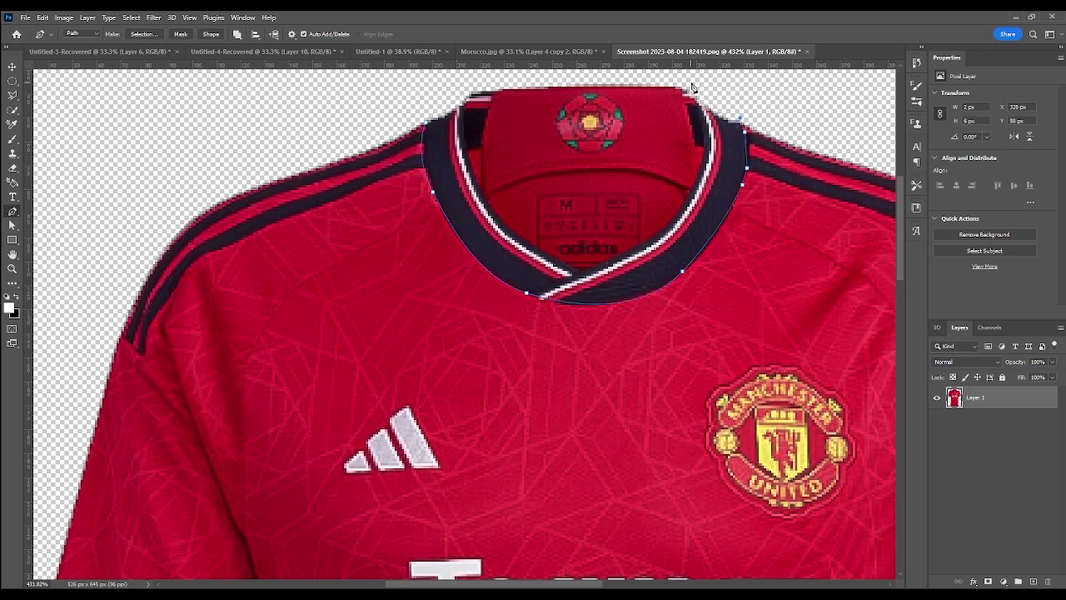
Step: Select the collar from its path, refine the edge, and erase the red interior and rose
key("ctrl+Return")
key("ctrl+alt+r")
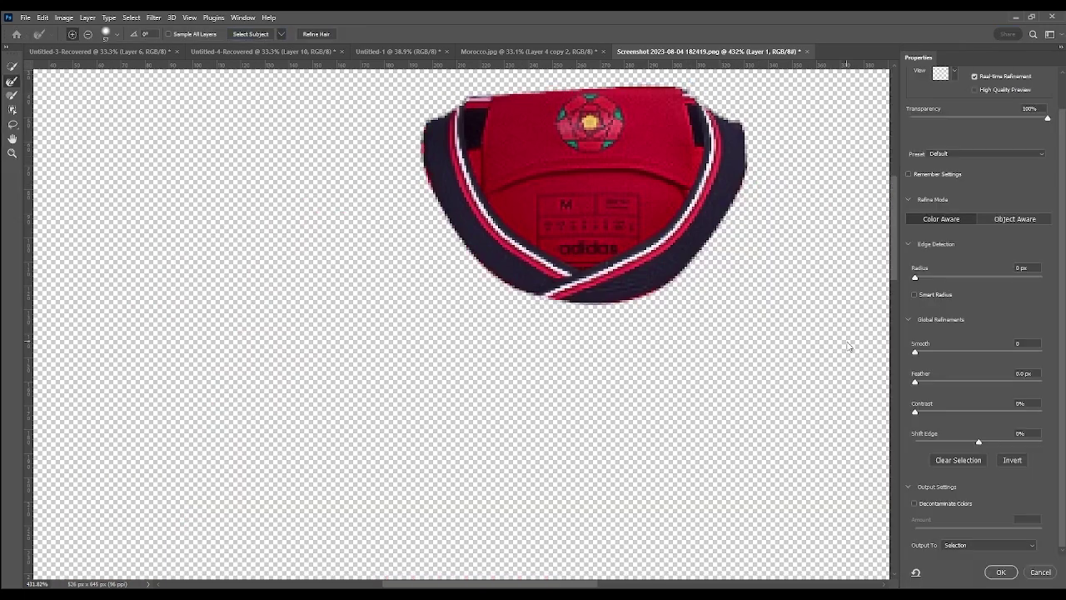
left_click(1000, 572)
key("e")
left_click(518, 124)
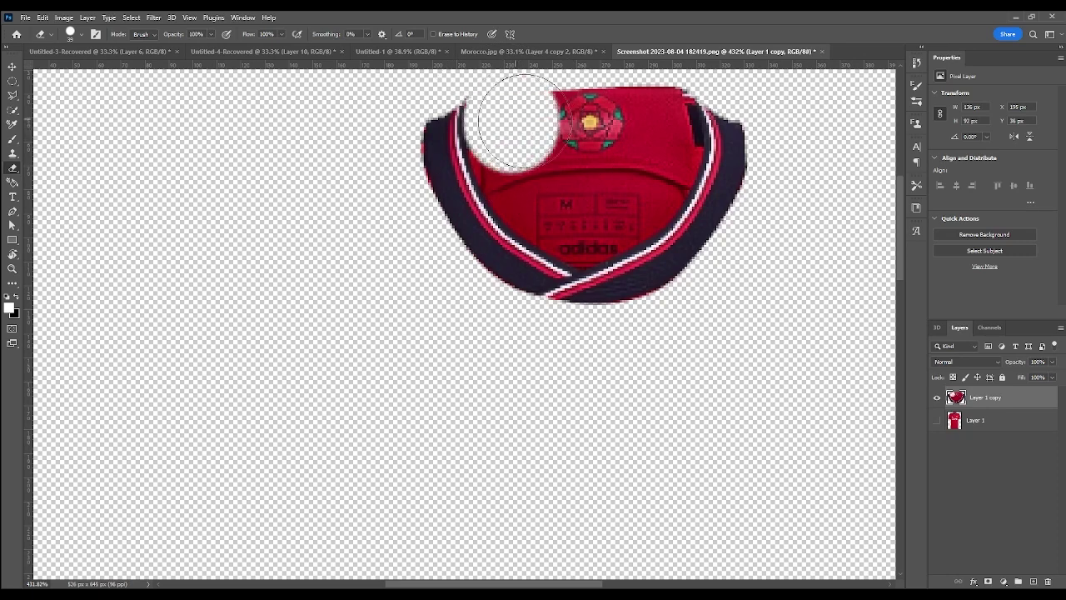
scroll(554, 143, "up", 1)
mouse_move(554, 143)
left_mouse_down()
mouse_move(607, 231)
mouse_move(500, 275)
left_mouse_up()
scroll(500, 275, "up", 1)
Step: Trace the remaining red shirt inside the collar and delete it
key("p")
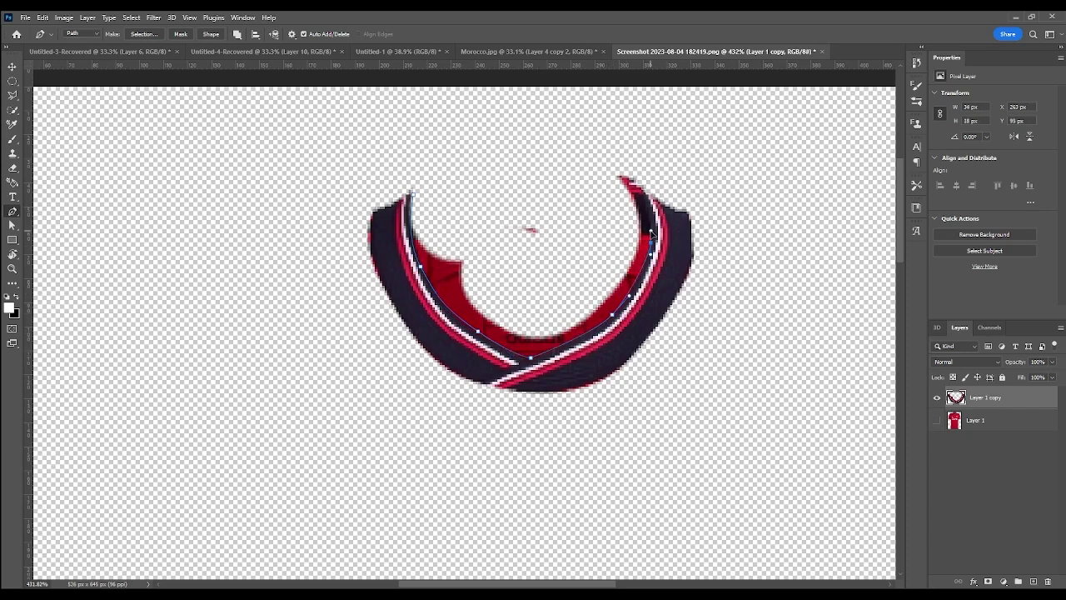
key("ctrl+Return")
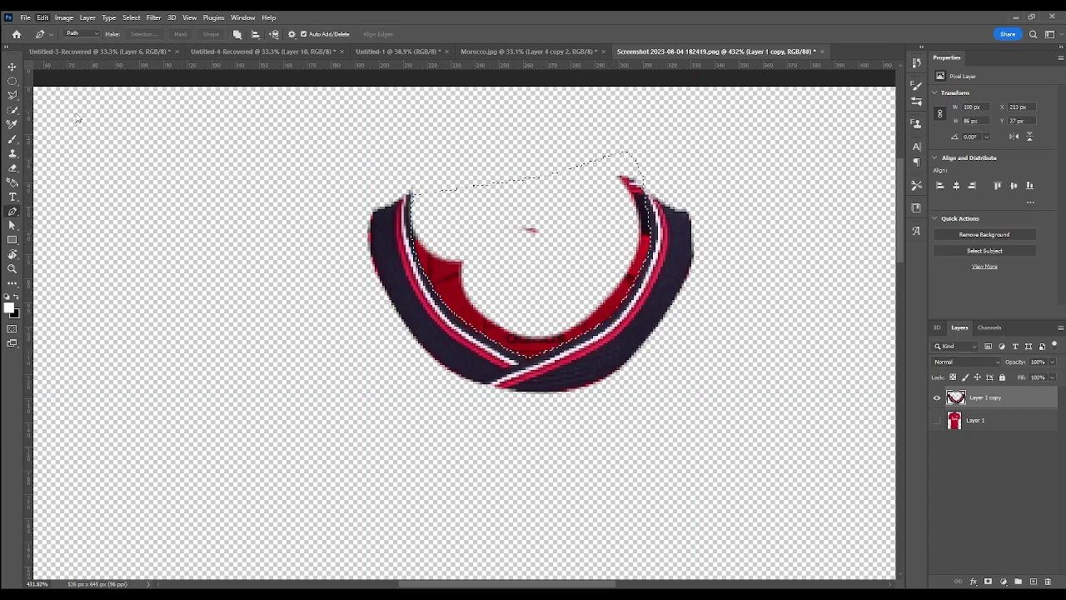
key("Delete")
key("ctrl+d")
Step: Move the collar into the Morocco image over the player's neck and enlarge it
scroll(491, 247, "down", 5)
key("v")
key("ctrl+t")
left_click_drag(492, 247, 571, 298)
left_click_drag(533, 250, 527, 236)
scroll(526, 236, "up", 3)
Step: Warp the collar, pulling its top-right corner upward to fit the neck
left_click(498, 34)
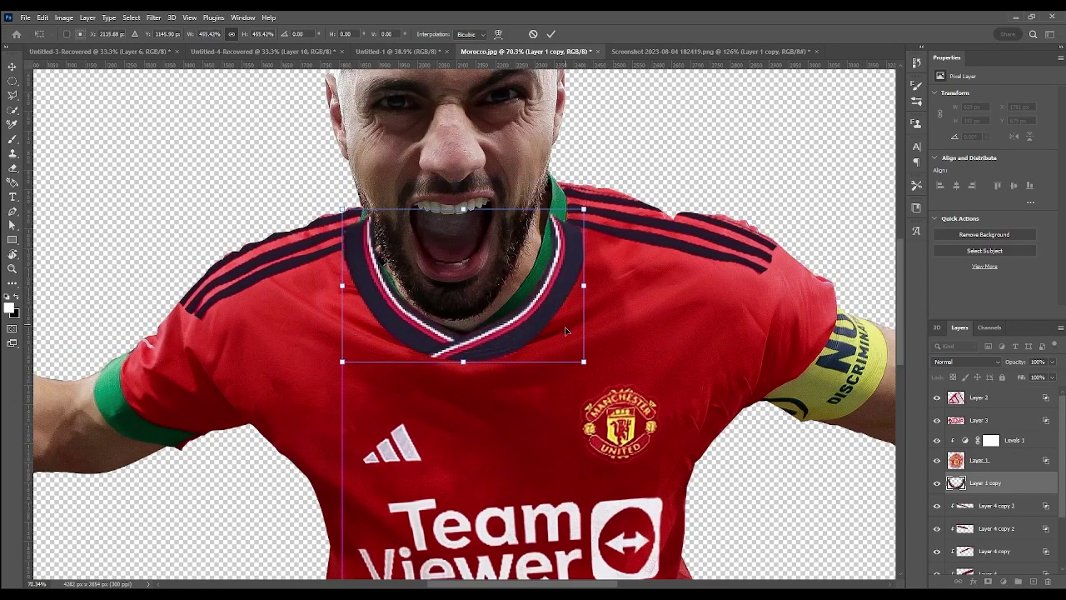
left_click_drag(583, 202, 578, 138)
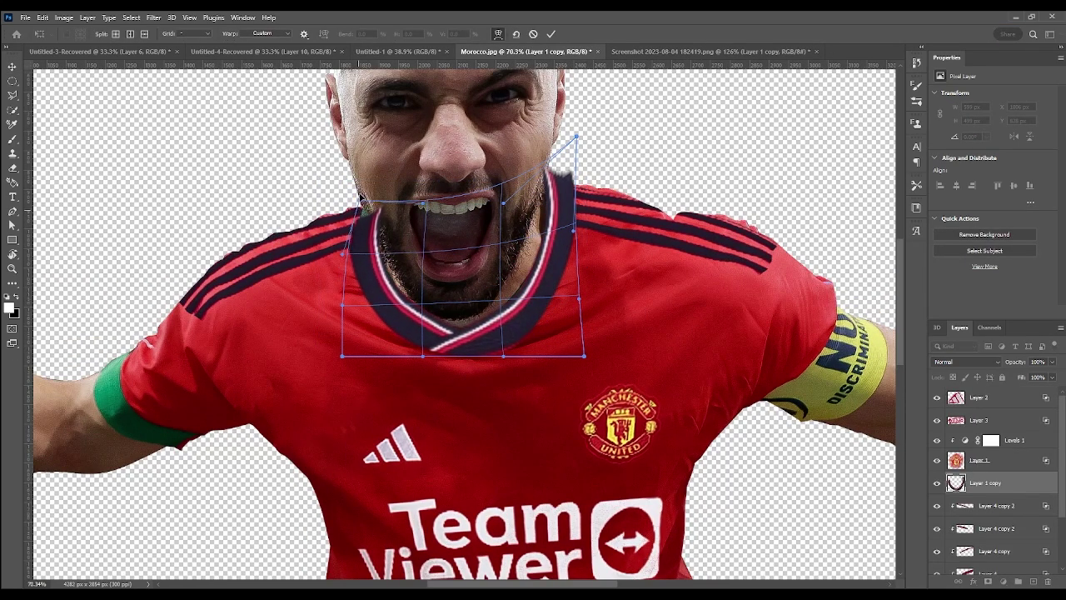
left_click(550, 34)
Step: Erase the collar edges so the player's beard overlaps it
key("e")
scroll(524, 217, "up", 2)
scroll(381, 251, "up", 2)
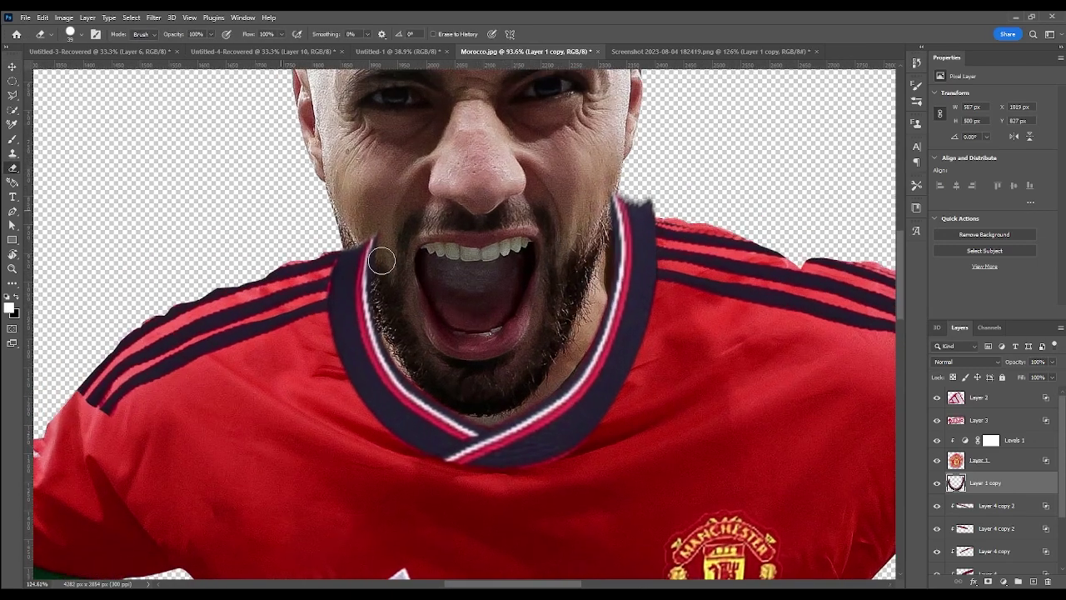
scroll(366, 249, "up", 1)
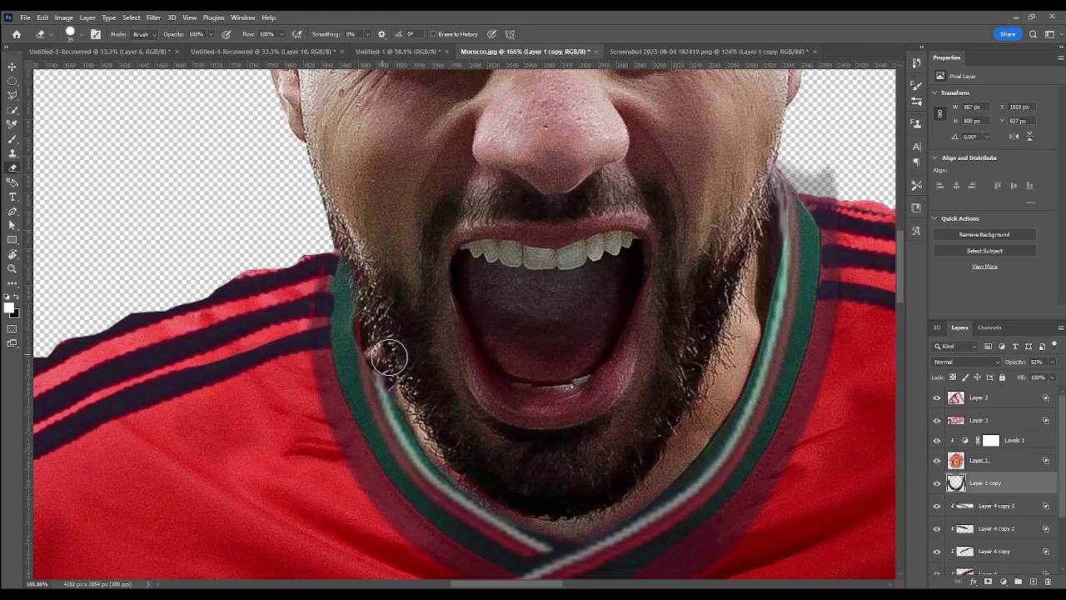
scroll(391, 357, "down", 3)
key("ctrl+z")
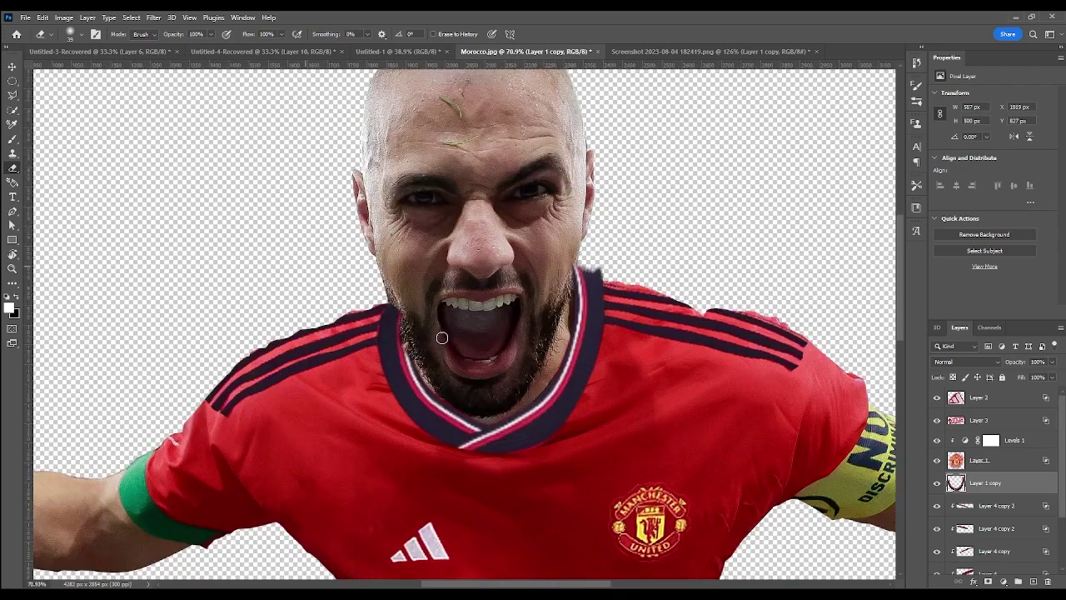
scroll(441, 333, "down", 1)
scroll(543, 235, "up", 2)
scroll(543, 235, "up", 1)
scroll(977, 430, "down", 2)
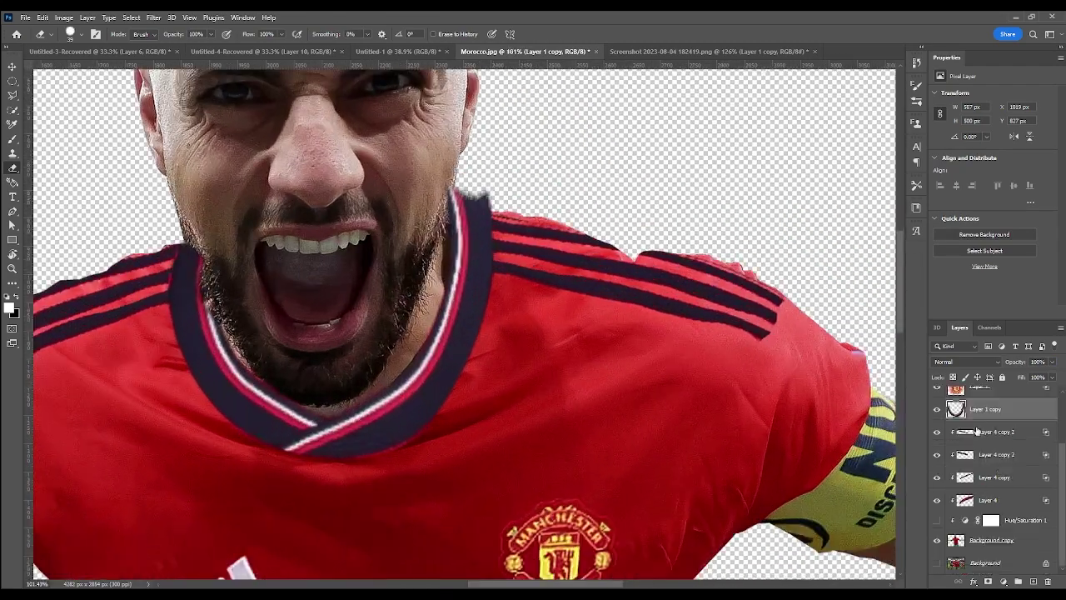
scroll(614, 316, "down", 1)
scroll(500, 241, "up", 1)
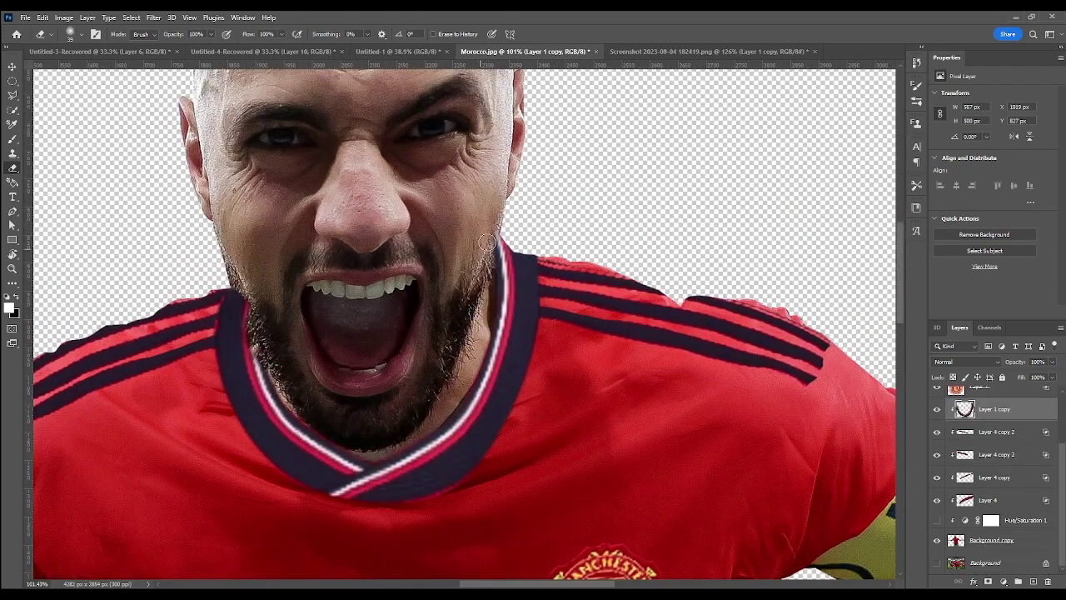
scroll(487, 242, "down", 2)
scroll(488, 241, "down", 2)
scroll(309, 174, "up", 3)
scroll(330, 109, "up", 1)
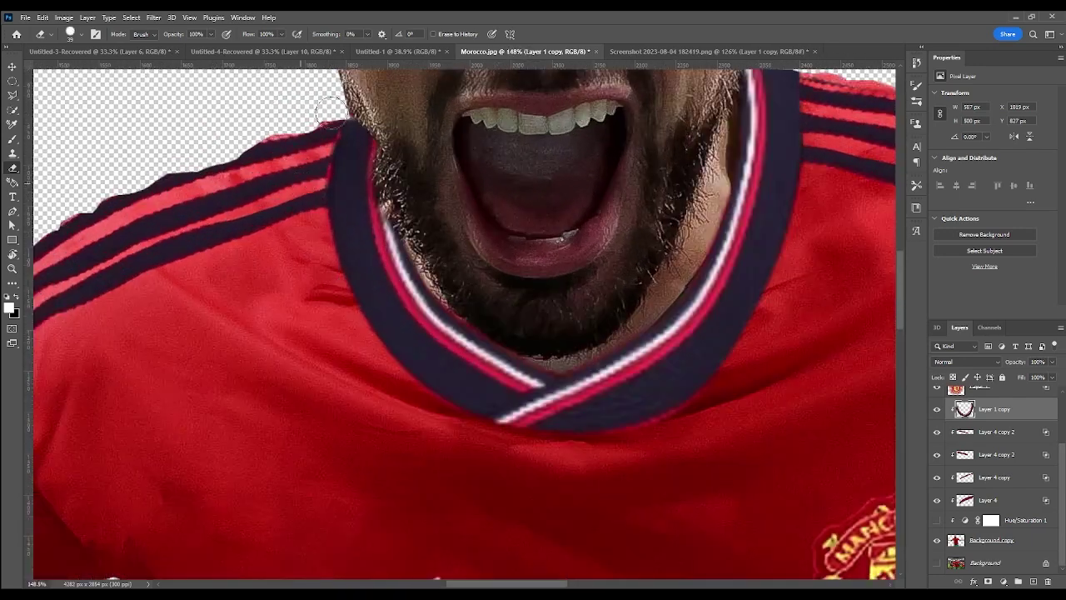
Step: Trace both outer collar edges with pen paths and clean them via selections
left_click_drag(405, 375, 336, 138)
left_click(14, 213)
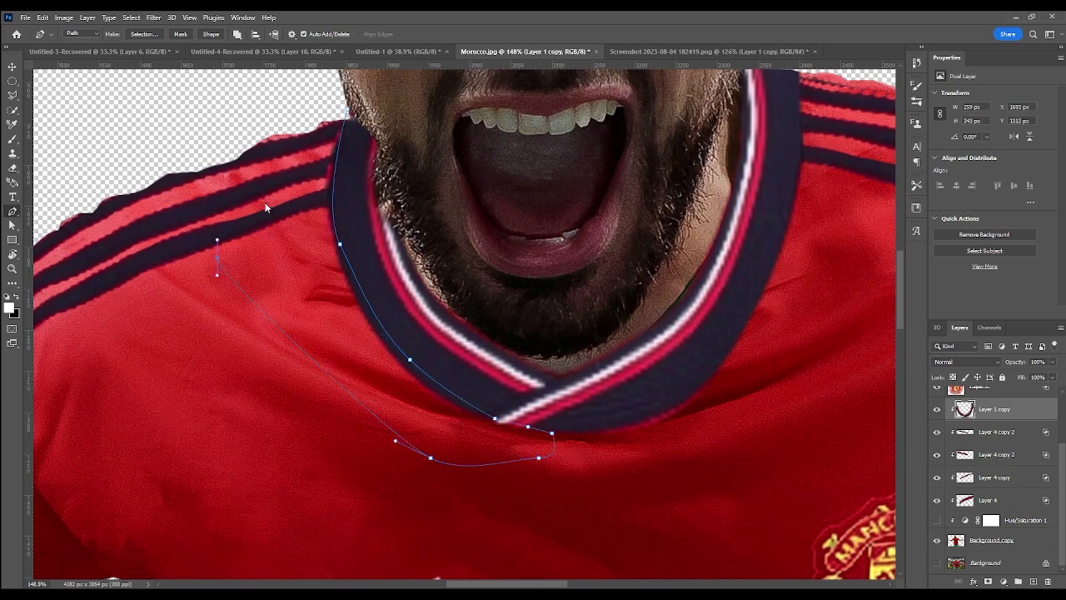
key("ctrl+Return")
scroll(699, 116, "down", 2)
scroll(699, 117, "up", 2)
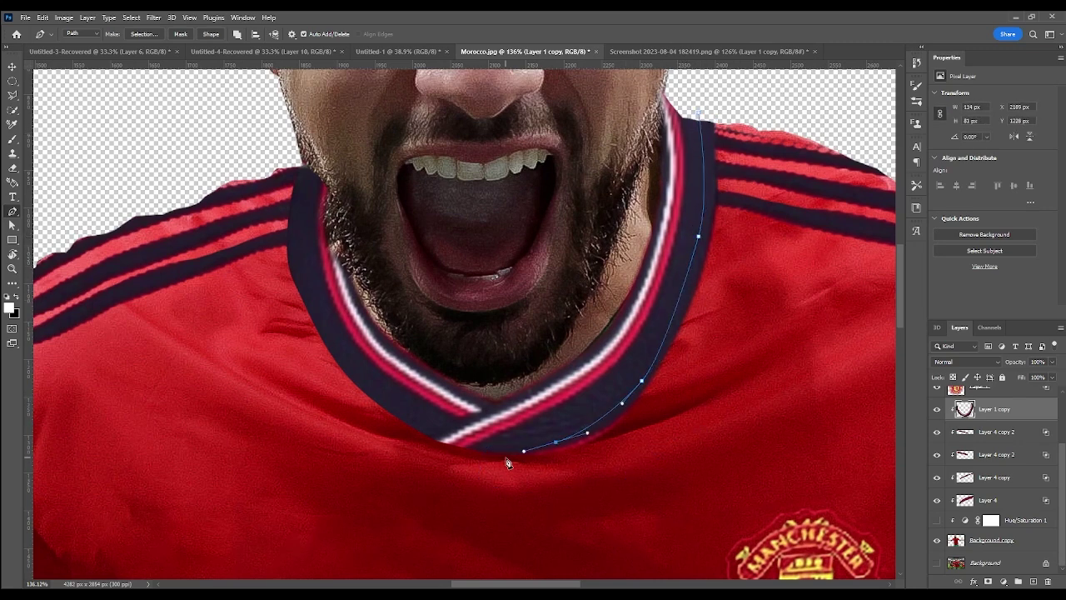
key("ctrl+Return")
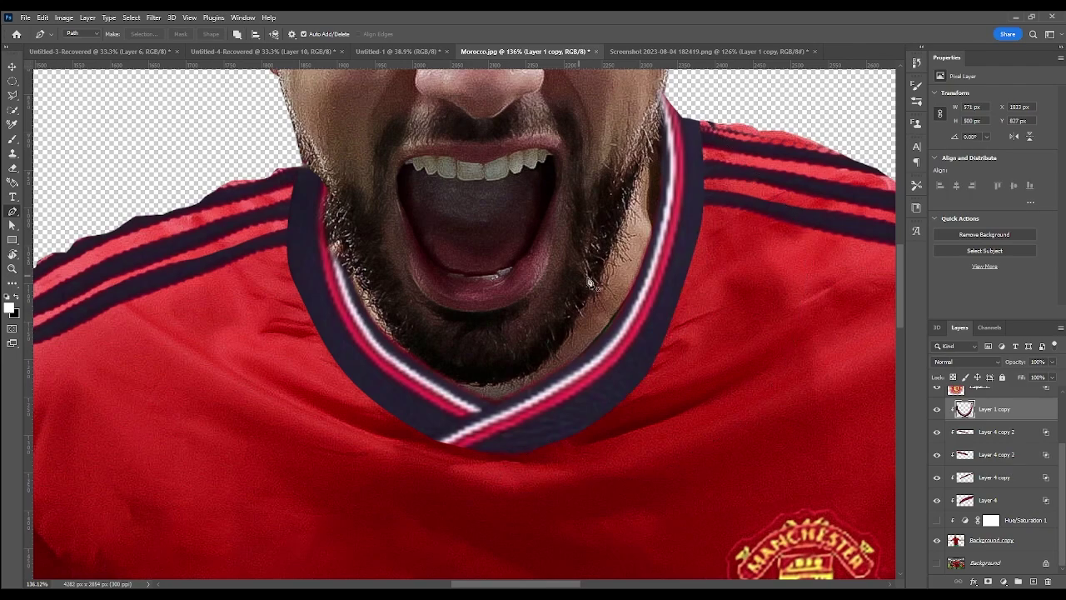
scroll(596, 279, "down", 5)
scroll(596, 279, "up", 2)
scroll(522, 265, "down", 2)
scroll(521, 264, "up", 1)
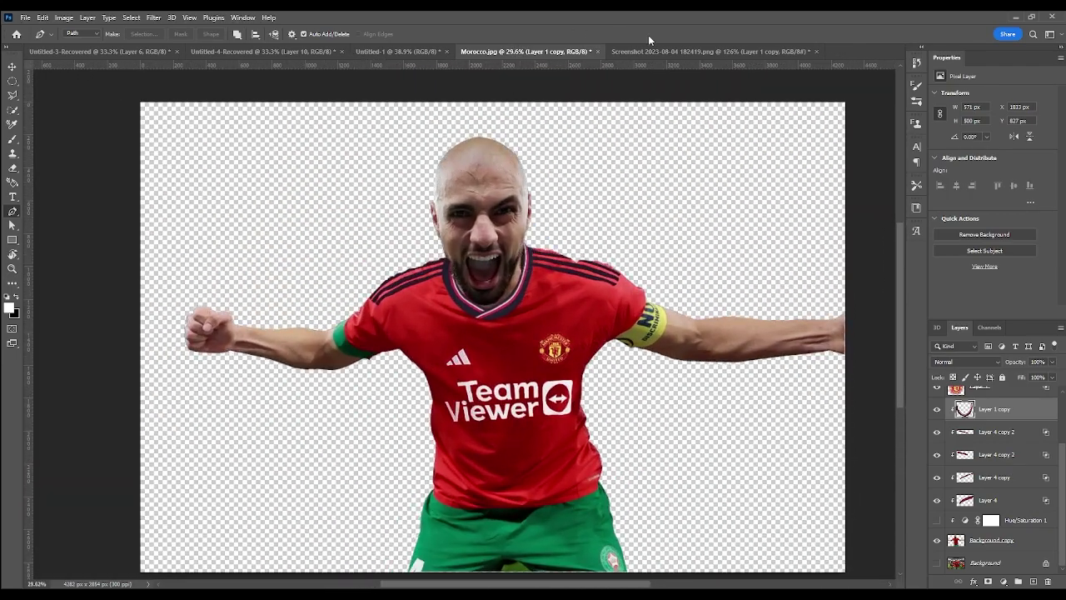
Step: Return to the kit screenshot and show the full shirt Layer 1
left_click(648, 52)
left_click(936, 420, "alt")
scroll(483, 350, "up", 2)
Step: Hide the collar layer, duplicate Layer 1, and Content-Aware fill the logos and TeamViewer sponsor
scroll(483, 350, "down", 3)
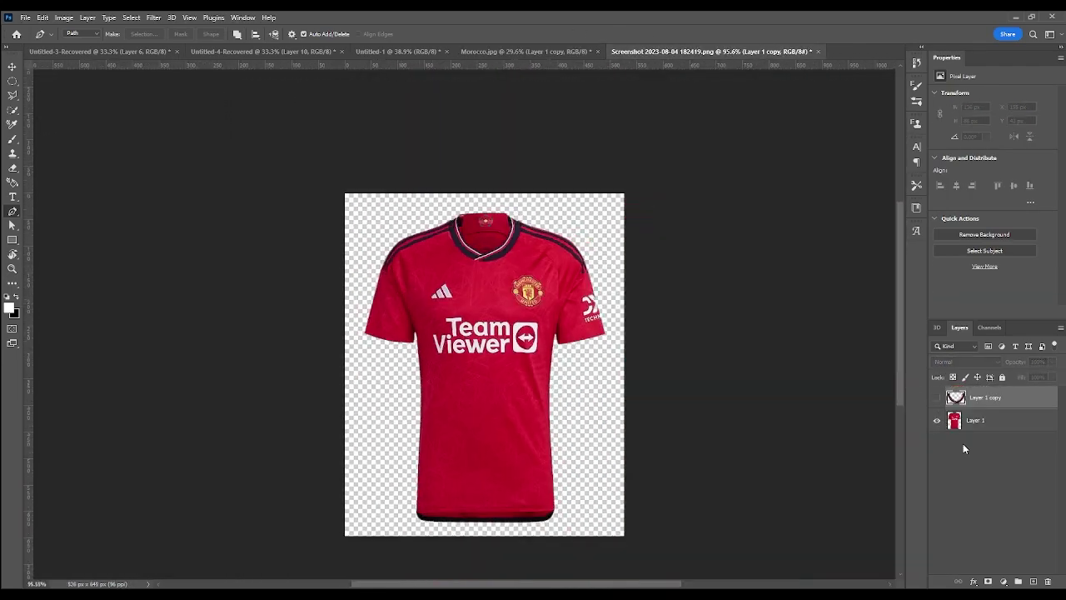
left_click(975, 419)
key("ctrl+j")
scroll(462, 370, "up", 3)
key("l")
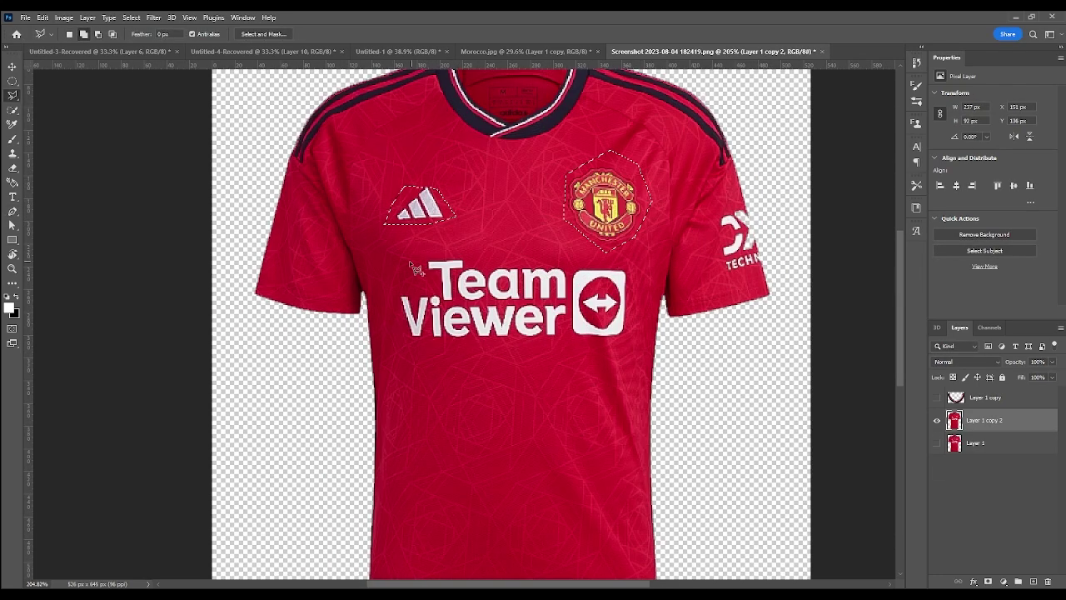
left_click(397, 304)
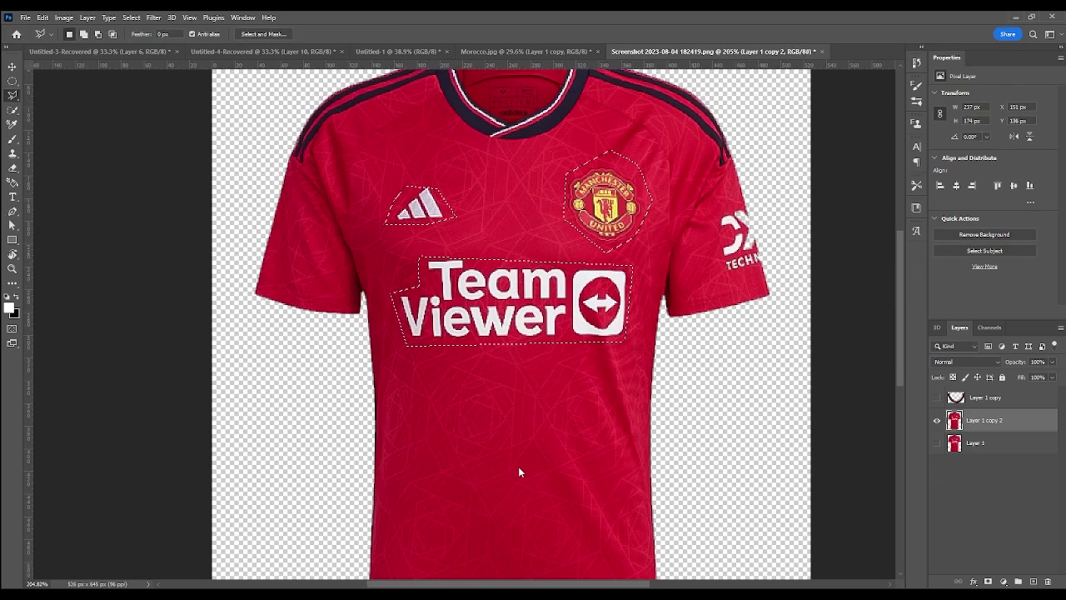
key("shift+BackSpace")
key("Return")
key("ctrl+d")
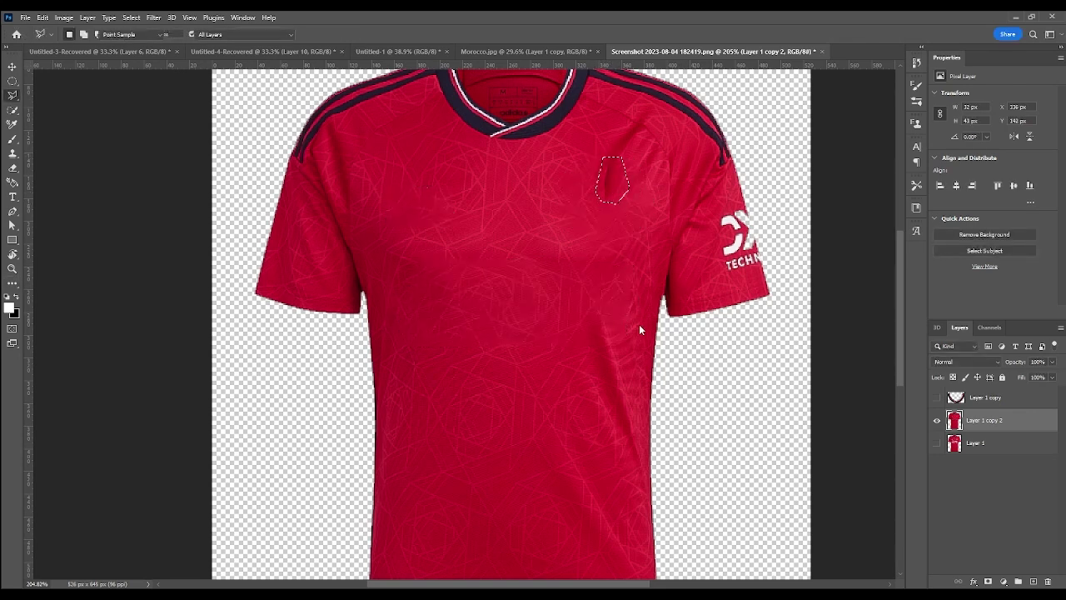
Step: Erase the collar and neck area from the plain shirt copy
scroll(589, 248, "down", 4)
key("e")
mouse_move(412, 158)
left_mouse_down()
mouse_move(508, 125)
mouse_move(546, 140)
left_mouse_up()
scroll(699, 200, "down", 3)
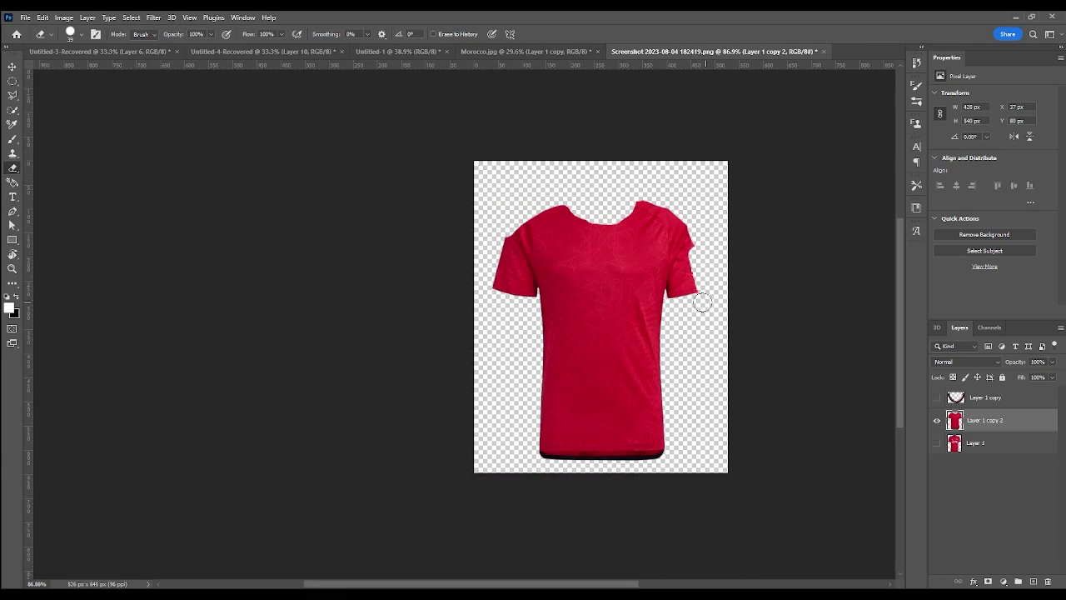
Step: Place the plain shirt over the player's chest, enlarge it, and warp its top edge clear of the face
key("v")
left_click_drag(505, 291, 538, 300)
scroll(537, 300, "down", 2)
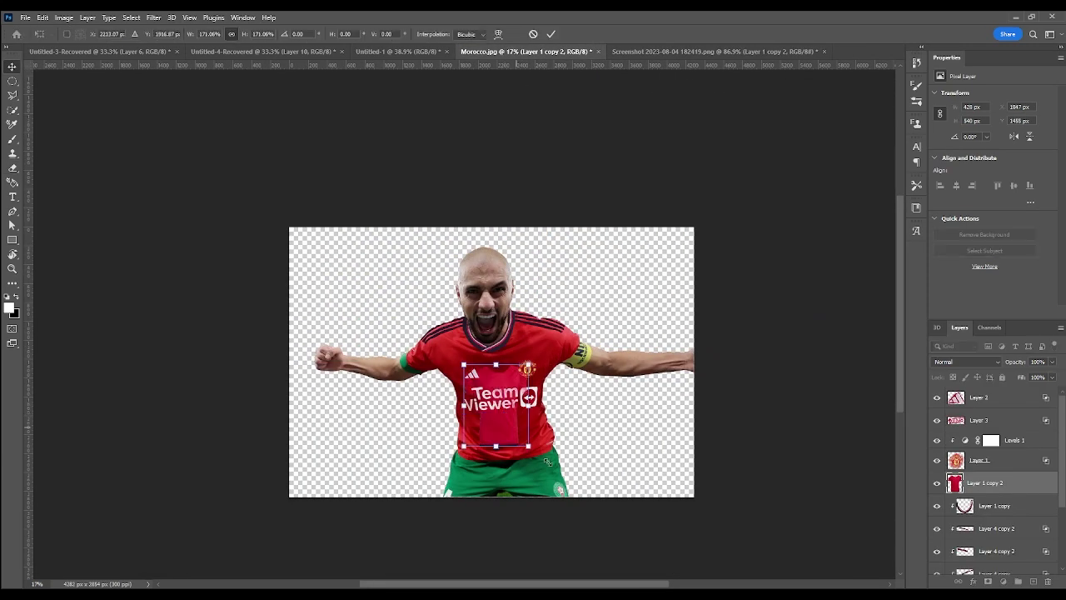
key("ctrl+t")
left_click_drag(534, 361, 571, 457)
scroll(501, 314, "up", 2)
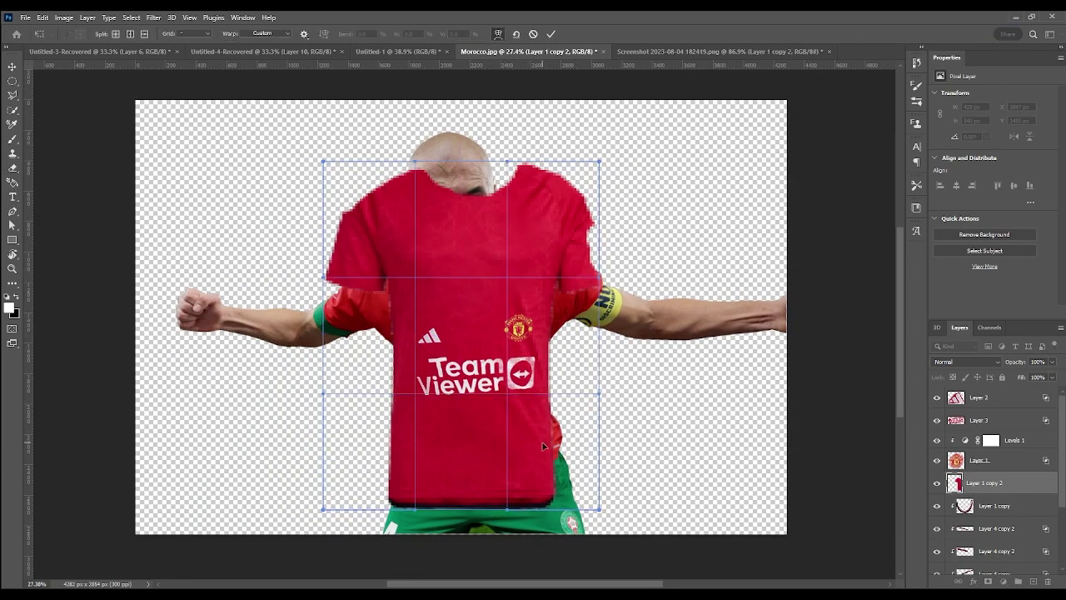
left_click_drag(501, 313, 673, 288)
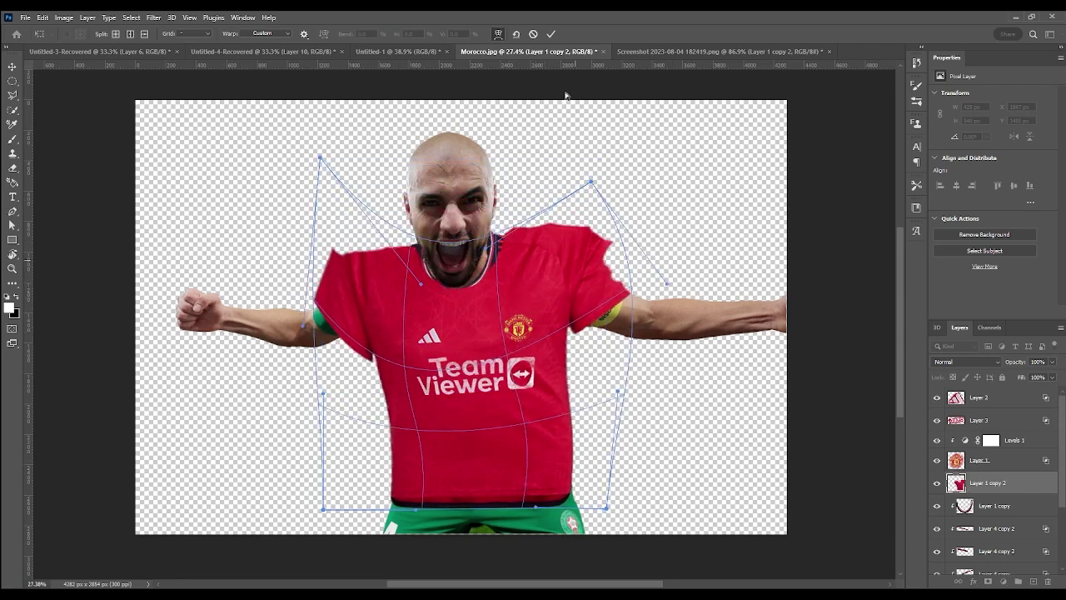
key("Return")
left_click(279, 333, "ctrl")
Step: Quick-select the player's shirt and mask the plain shirt layer to it
left_click(13, 109)
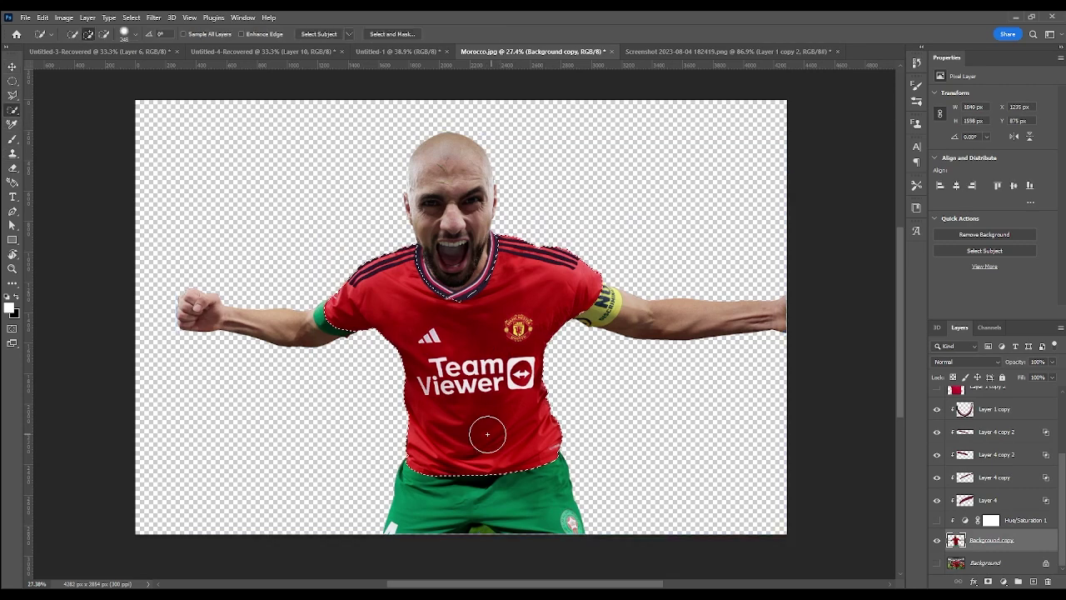
left_click_drag(488, 436, 495, 322)
left_click(1013, 482)
left_click(989, 581)
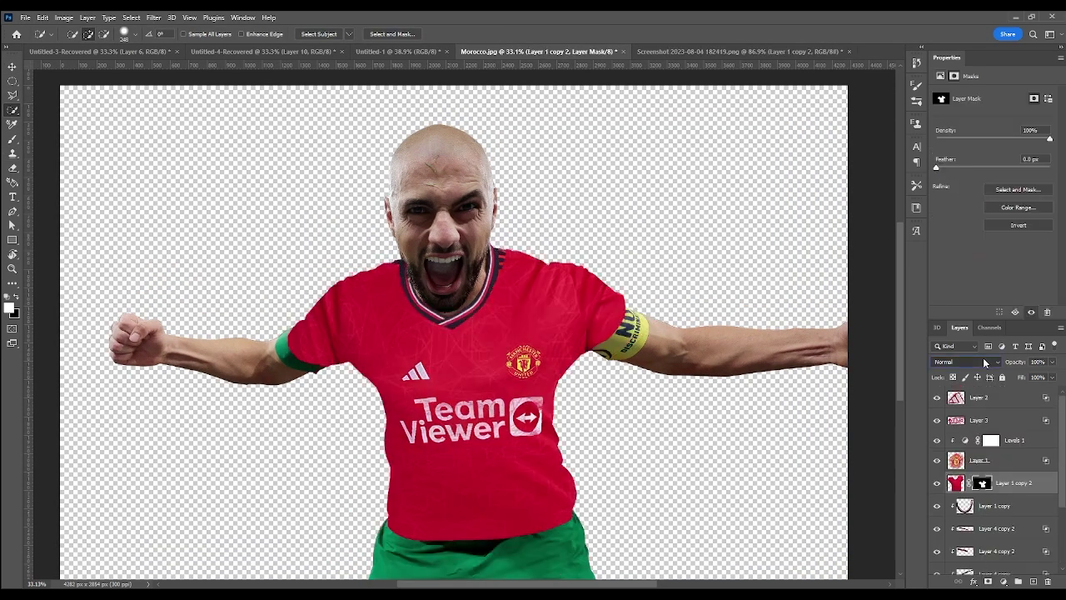
Step: Set the shirt to Darken blending and add a clipped Levels adjustment
scroll(986, 362, "down", 4)
scroll(985, 362, "down", 2)
scroll(986, 362, "down", 2)
scroll(985, 362, "down", 3)
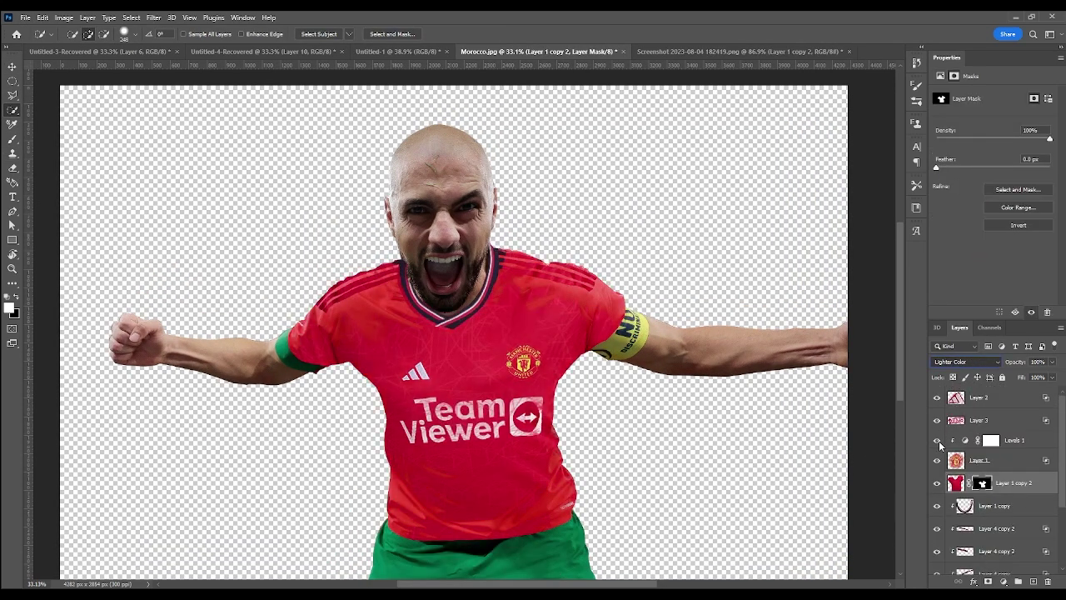
scroll(966, 362, "up", 2)
scroll(966, 362, "up", 2)
scroll(966, 362, "up", 3)
scroll(967, 361, "up", 2)
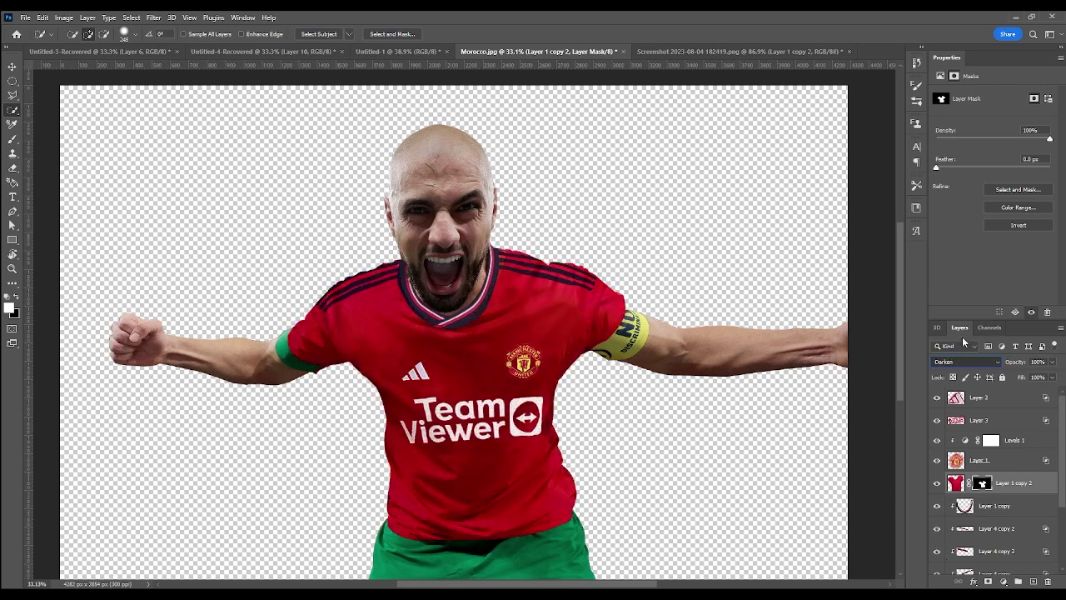
key("ctrl+l")
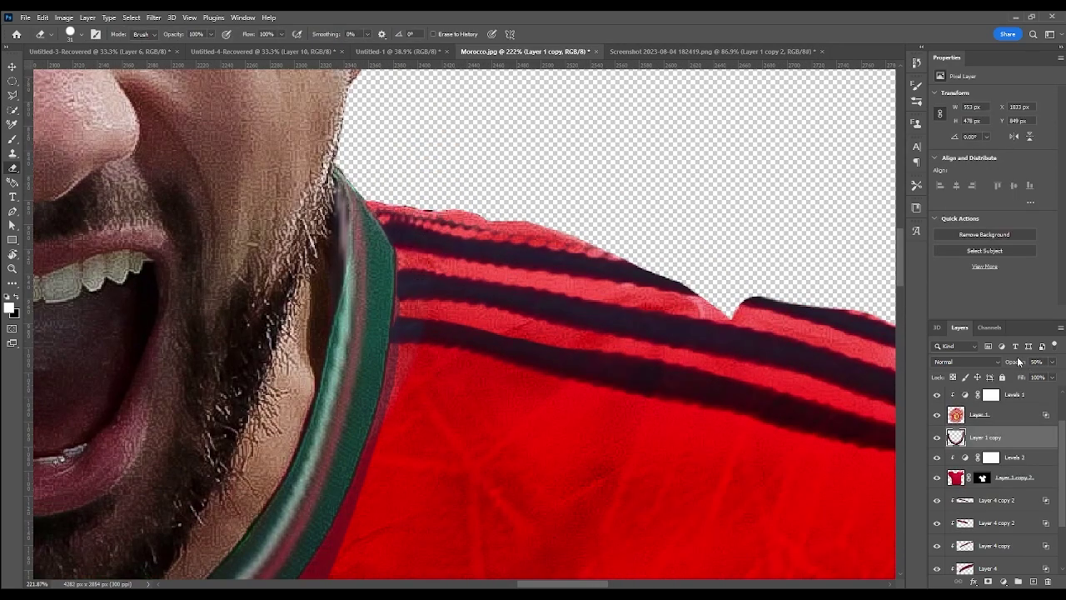
Step: Restore the collar layer to full opacity and adjust the brush tip and size
left_click_drag(1018, 360, 1052, 361)
scroll(278, 298, "left", 10)
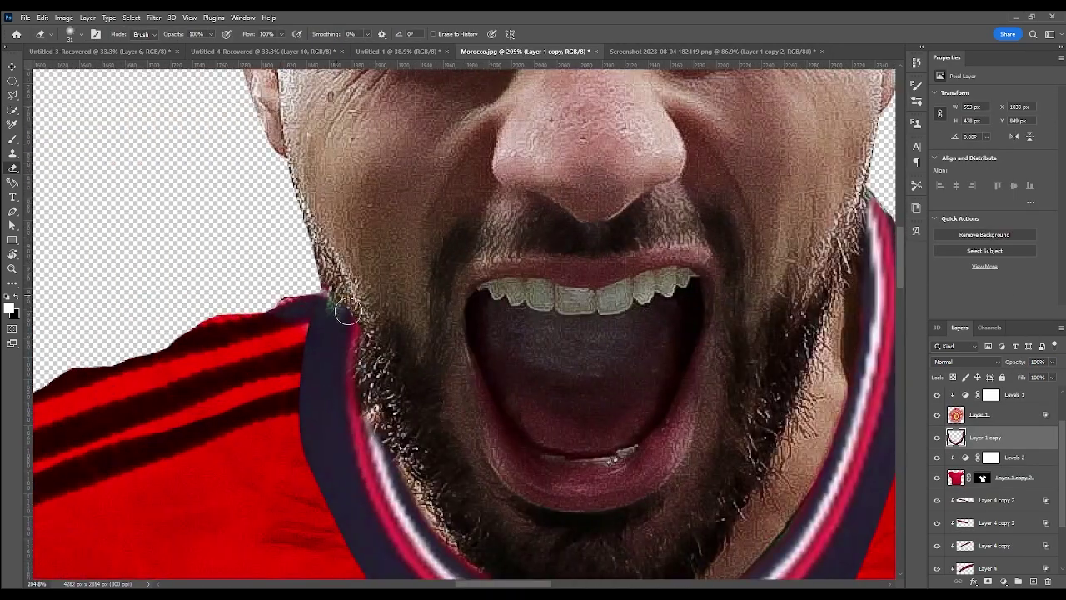
key("period")
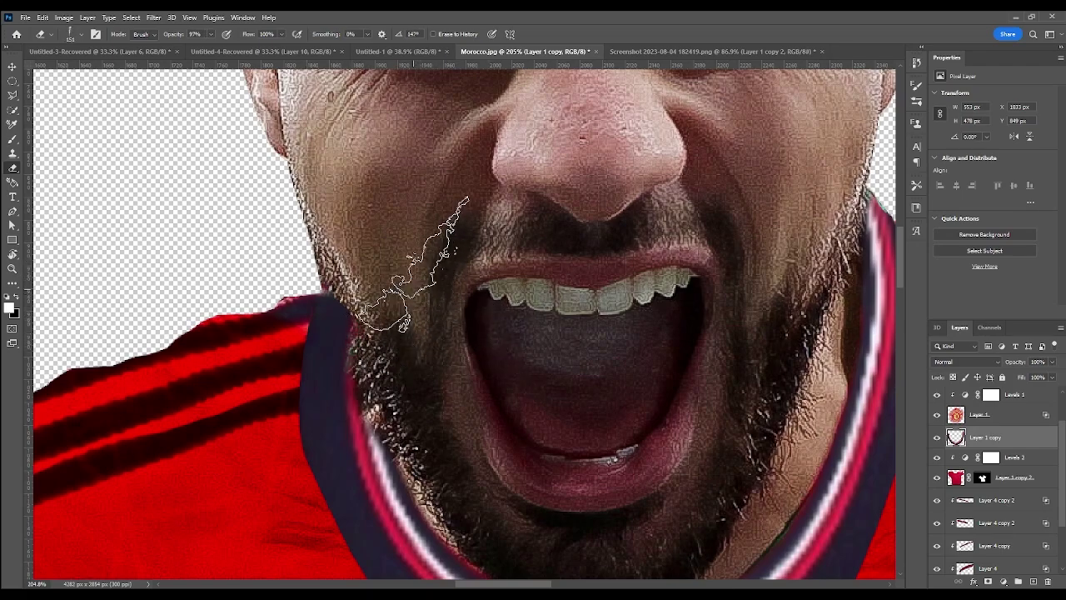
scroll(408, 275, "down", 5)
scroll(452, 297, "up", 4)
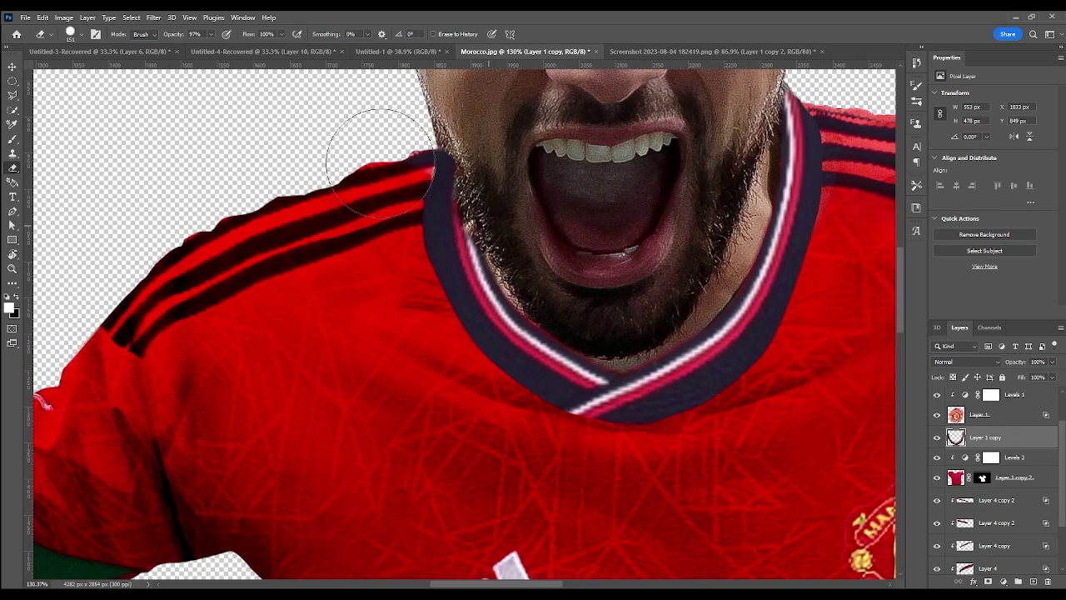
scroll(405, 226, "up", 2)
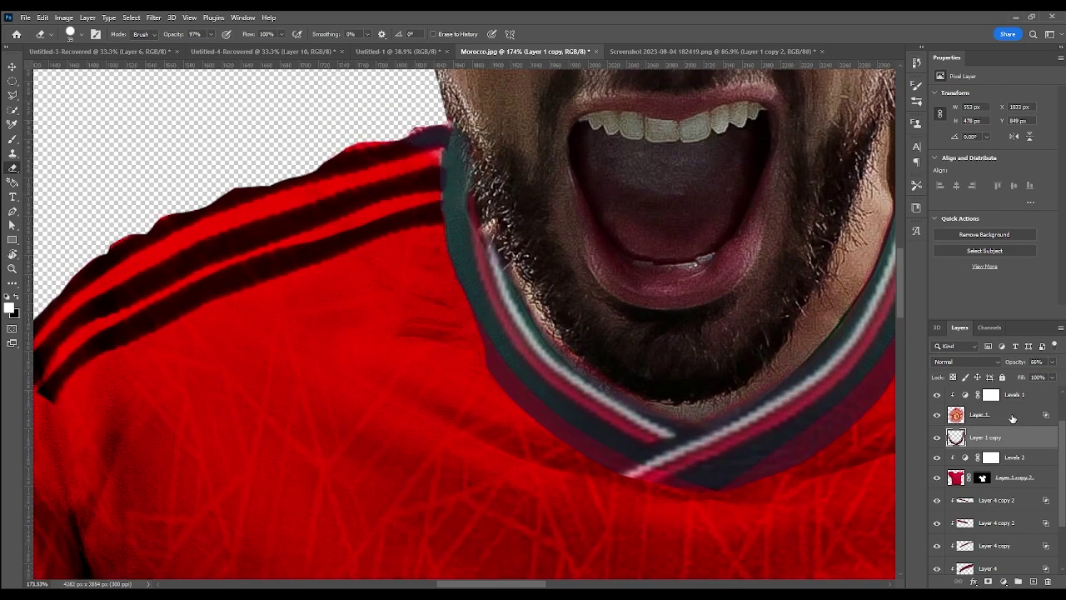
scroll(447, 197, "down", 2)
scroll(436, 269, "up", 3)
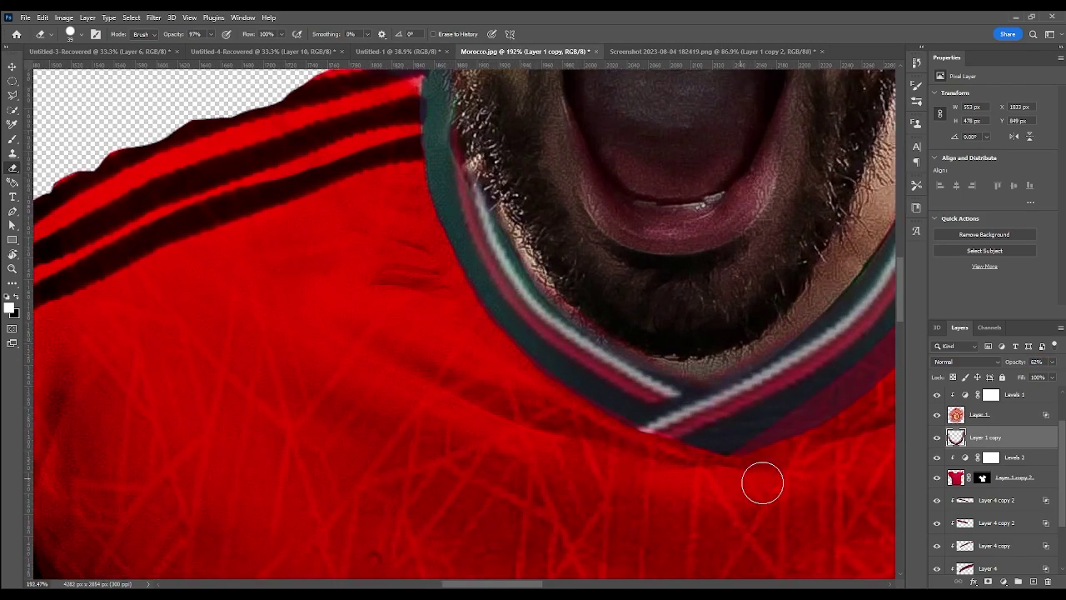
scroll(856, 386, "down", 3)
scroll(409, 331, "up", 3)
Step: Add a new empty layer and brush in the missing navy collar edge
left_click(12, 140)
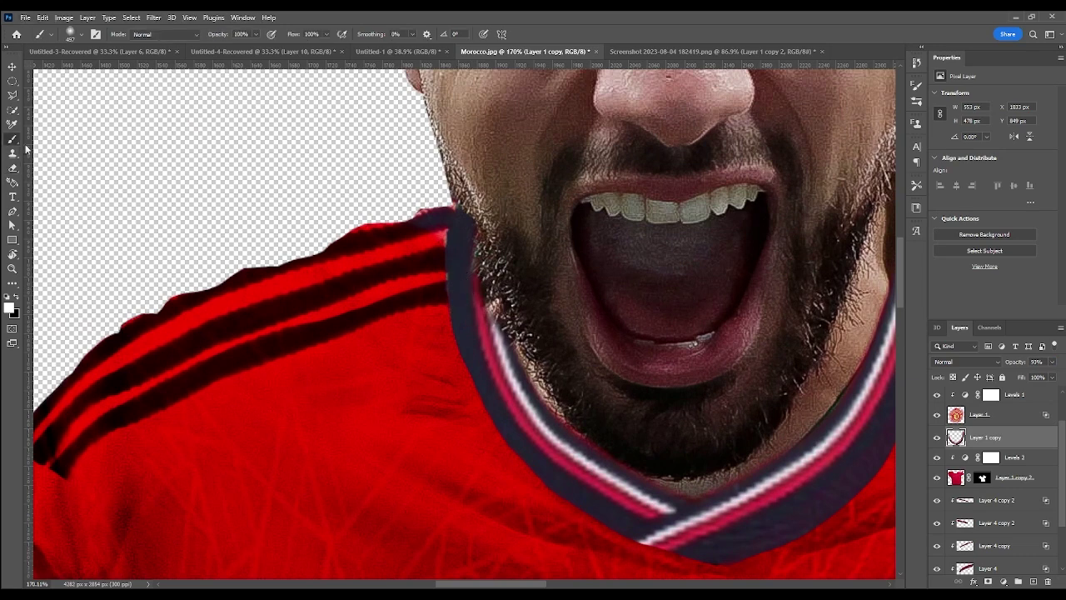
key("ctrl+shift+alt+n")
scroll(456, 291, "up", 1)
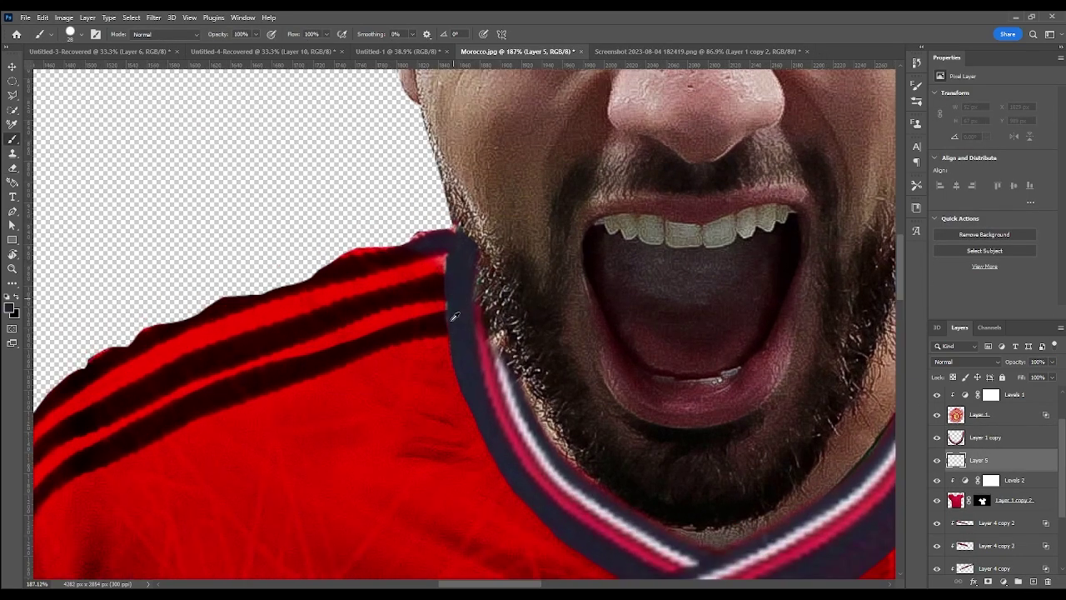
scroll(453, 309, "up", 3)
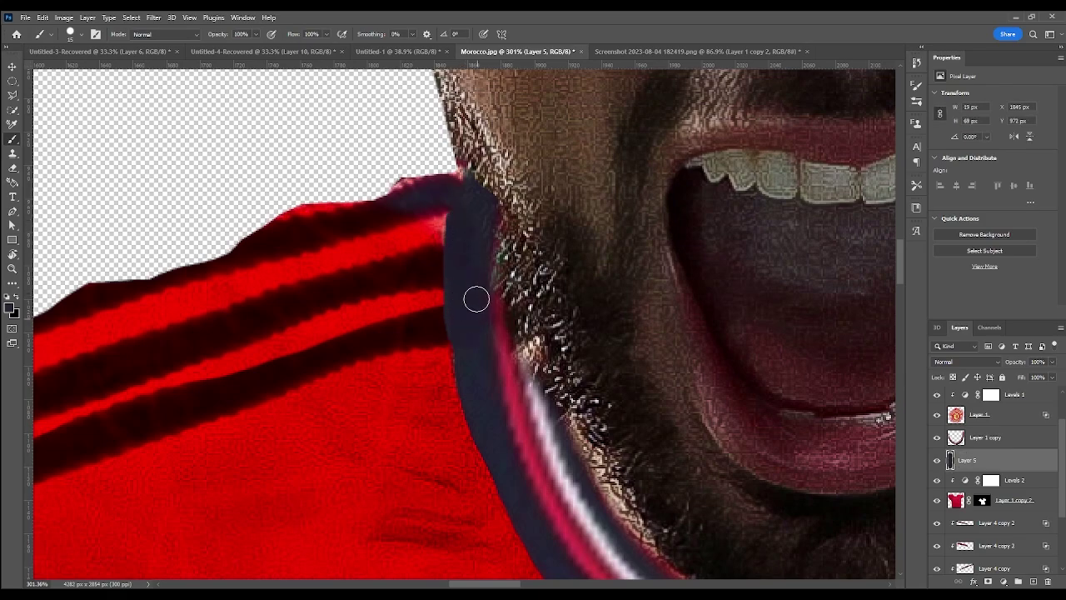
scroll(460, 215, "down", 5)
scroll(459, 249, "up", 3)
Step: Drop the collar layer to 74% opacity and lasso-delete the extra collar area
left_click(987, 437)
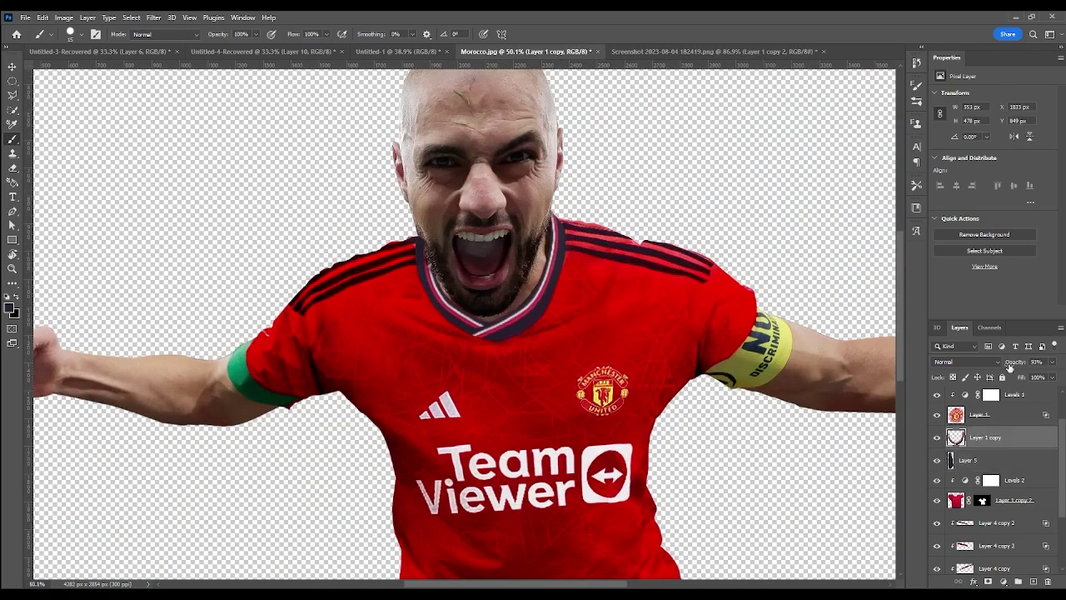
left_click_drag(1018, 364, 996, 364)
scroll(457, 359, "up", 2)
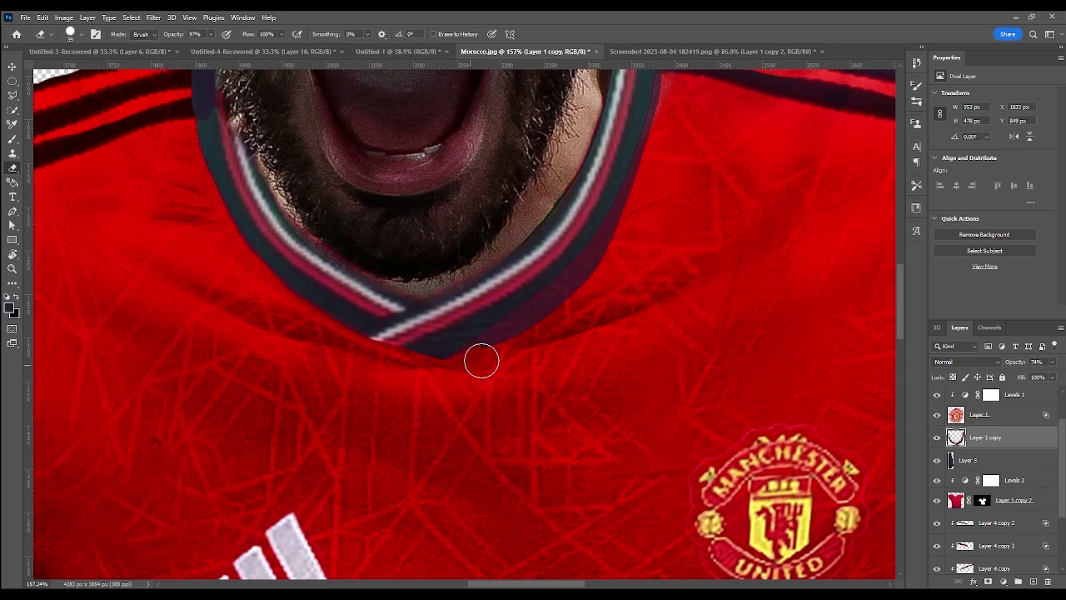
scroll(485, 355, "up", 3)
key("l")
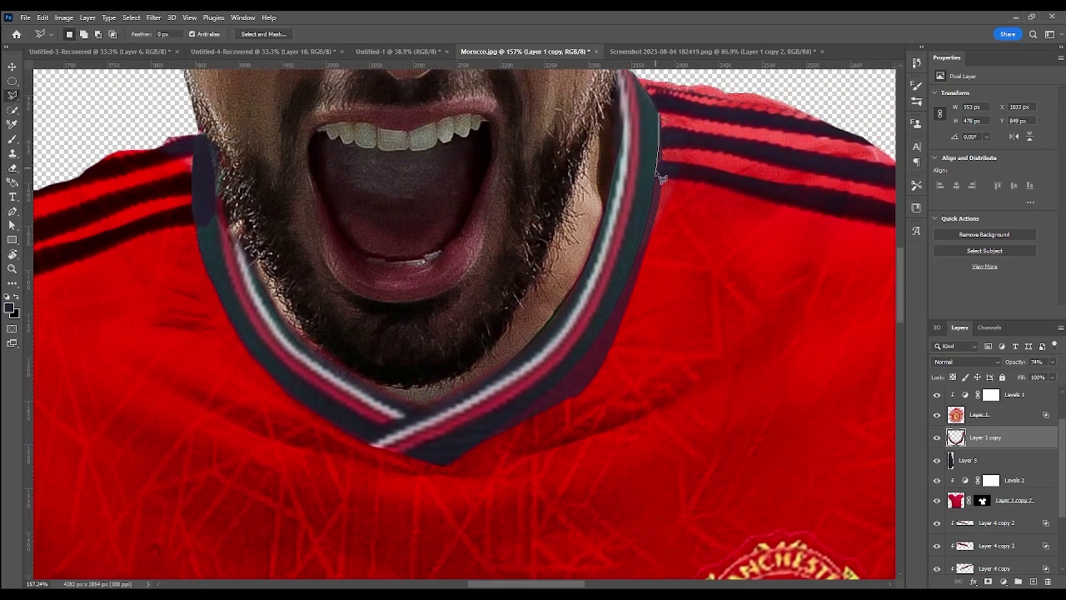
double_click(747, 225)
key("Delete")
key("ctrl+d")
Step: Return the collar layer to full opacity and zoom out to view the whole figure
key("0")
key("ctrl+0")
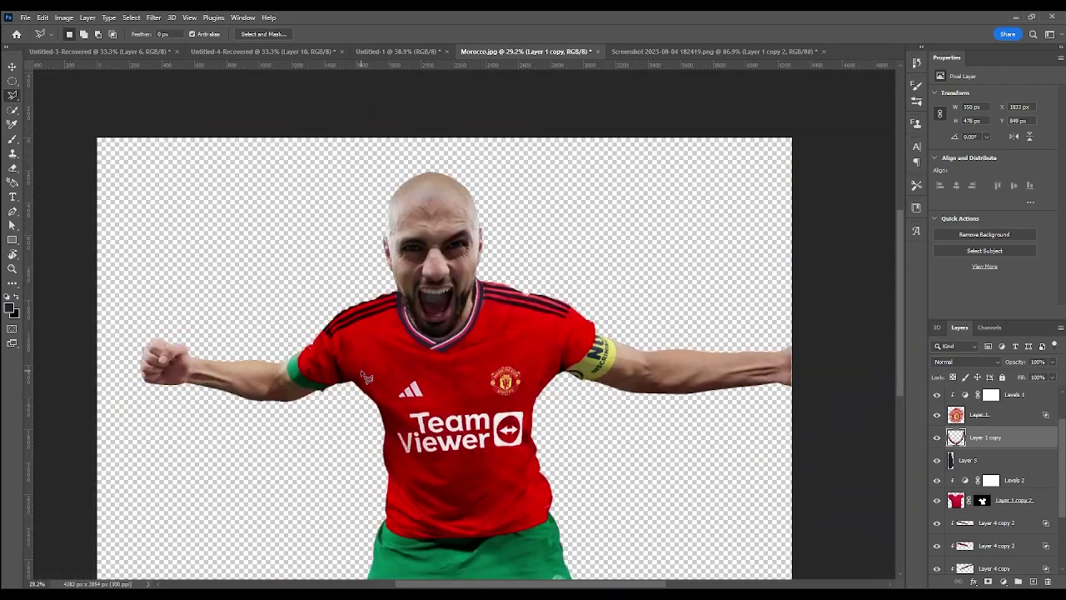
scroll(361, 370, "up", 2)
scroll(476, 333, "down", 2)
scroll(450, 325, "up", 2)
scroll(430, 306, "down", 2)
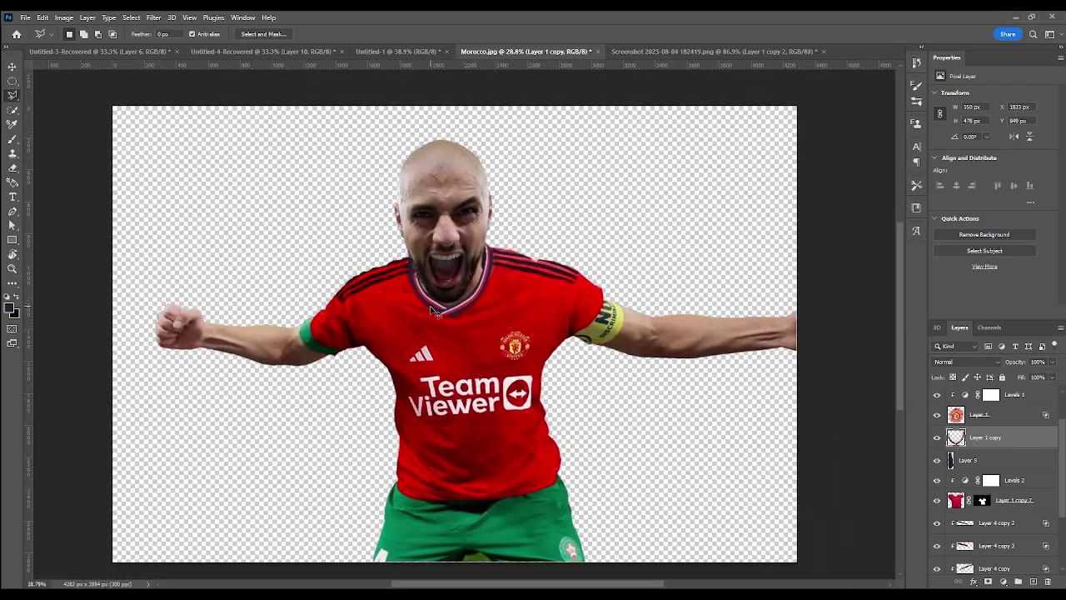
key("ctrl+Tab")
Step: Outline the red sleeve in the T-shirt screenshot and paste it into the Morocco composite
scroll(433, 315, "up", 2)
scroll(425, 304, "up", 2)
left_click(403, 278)
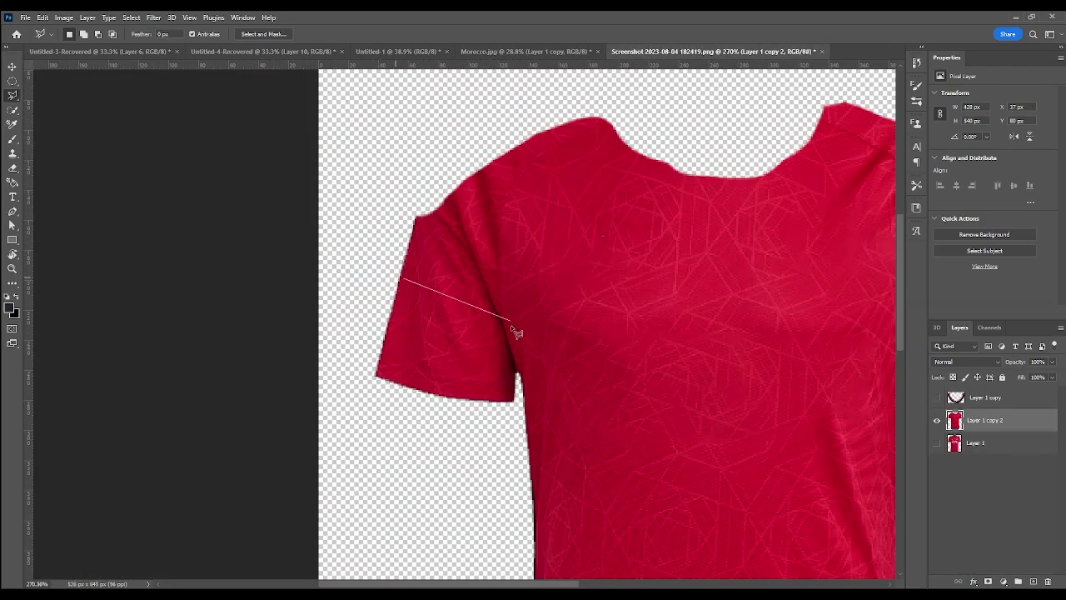
double_click(319, 354)
key("ctrl+0")
key("ctrl+x")
key("ctrl+Tab")
key("ctrl+v")
Step: Rotate, place and warp the pasted sleeve over the left shoulder
key("ctrl+t")
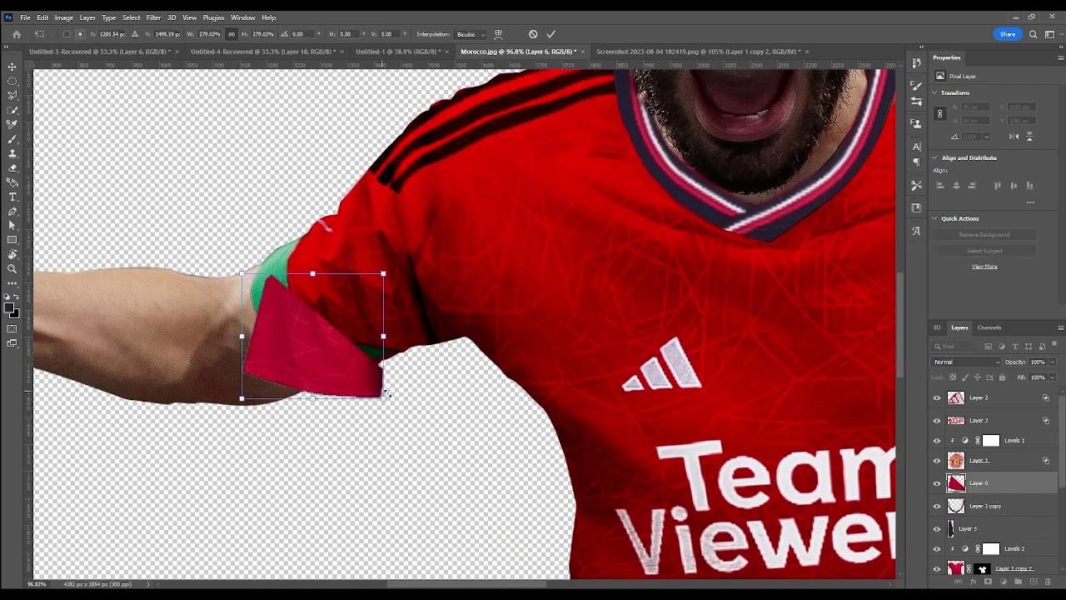
mouse_move(384, 393)
left_mouse_down()
mouse_move(399, 275)
mouse_move(301, 230)
mouse_move(272, 329)
left_mouse_up()
left_click(498, 34)
left_click(551, 34)
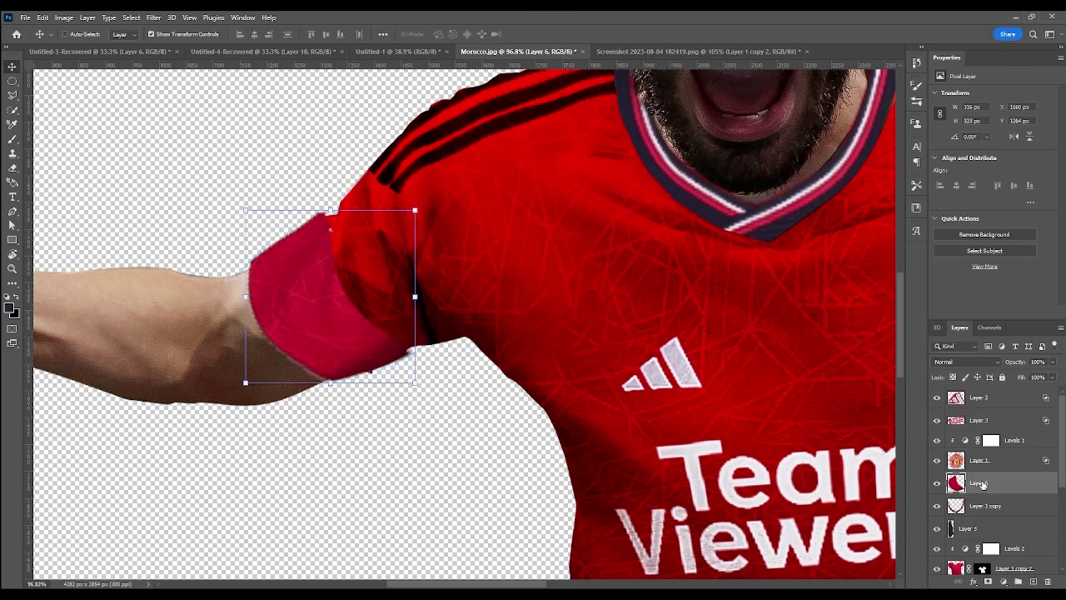
Step: Reorder the sleeve layer around Layer 1 copy 2 and above Levels 2, trimming its edges
left_click_drag(982, 485, 983, 527)
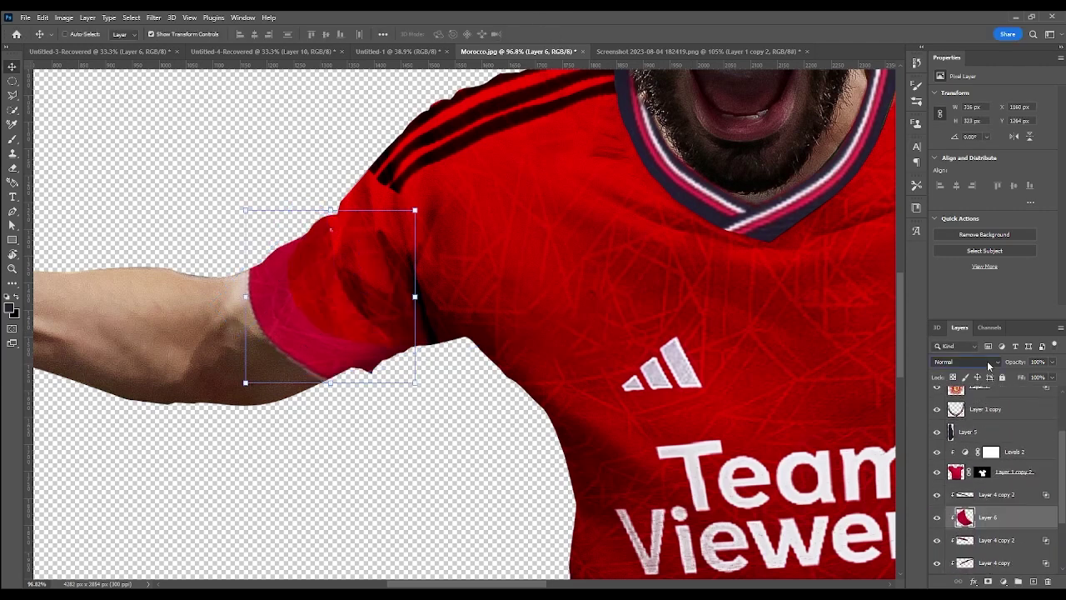
left_click_drag(965, 472, 944, 468)
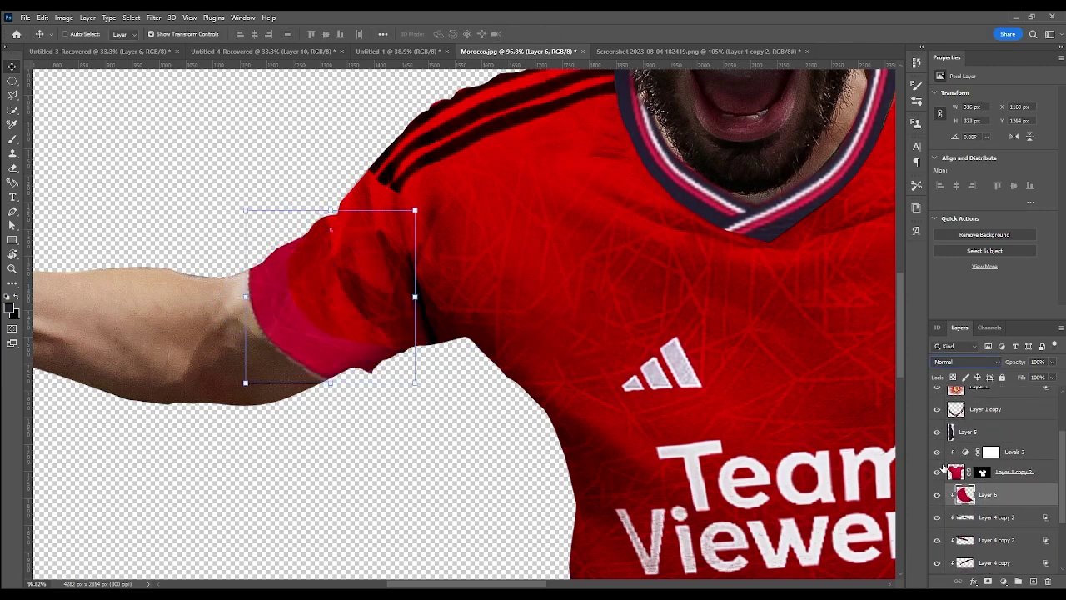
left_click(956, 473)
key("b")
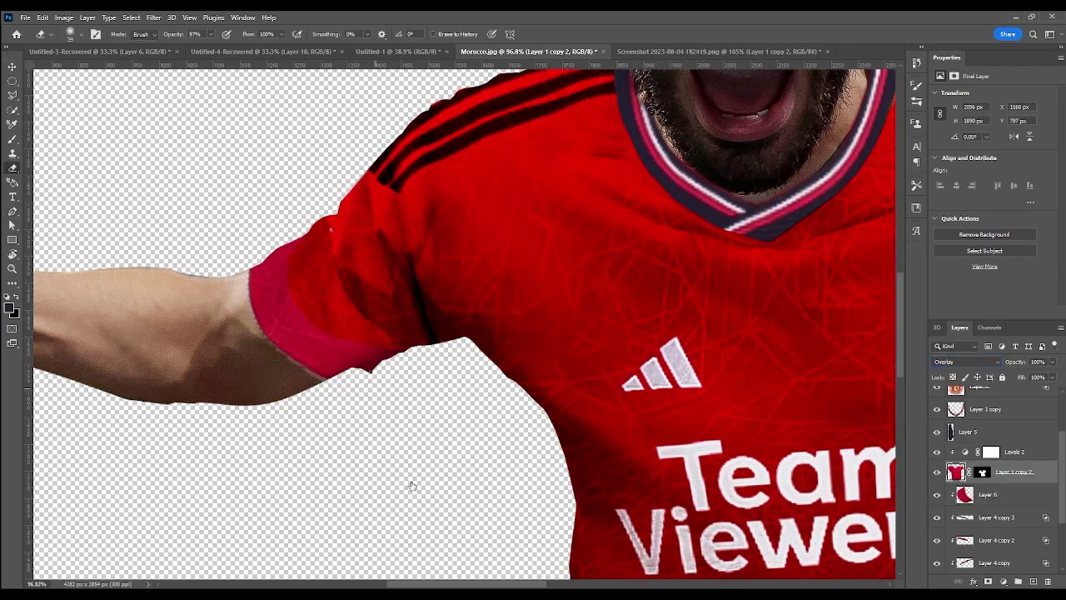
left_click_drag(292, 250, 275, 250)
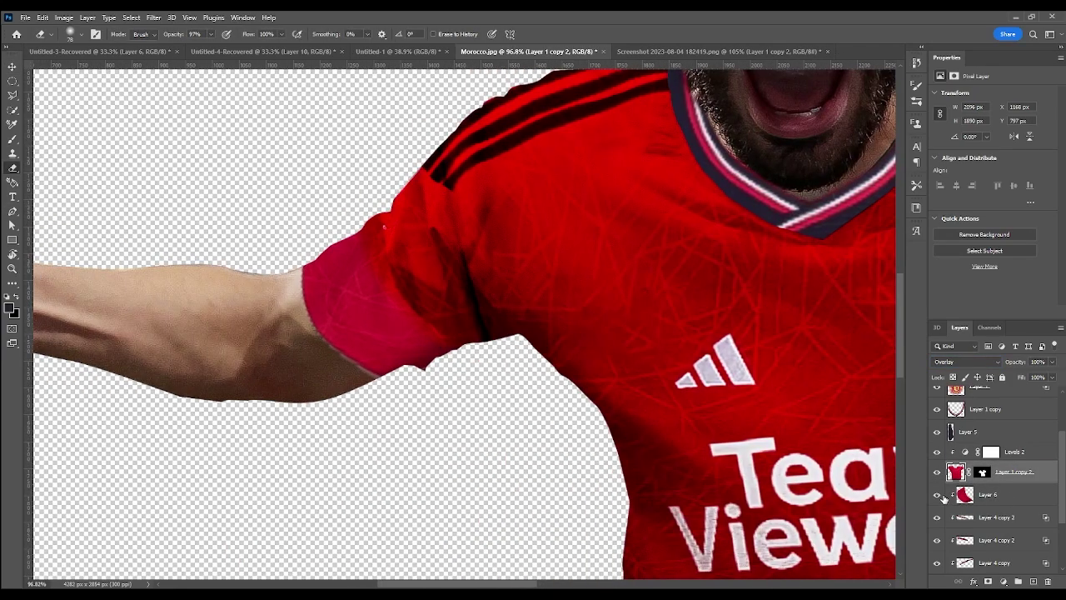
left_click_drag(991, 443, 992, 449)
scroll(405, 372, "up", 5)
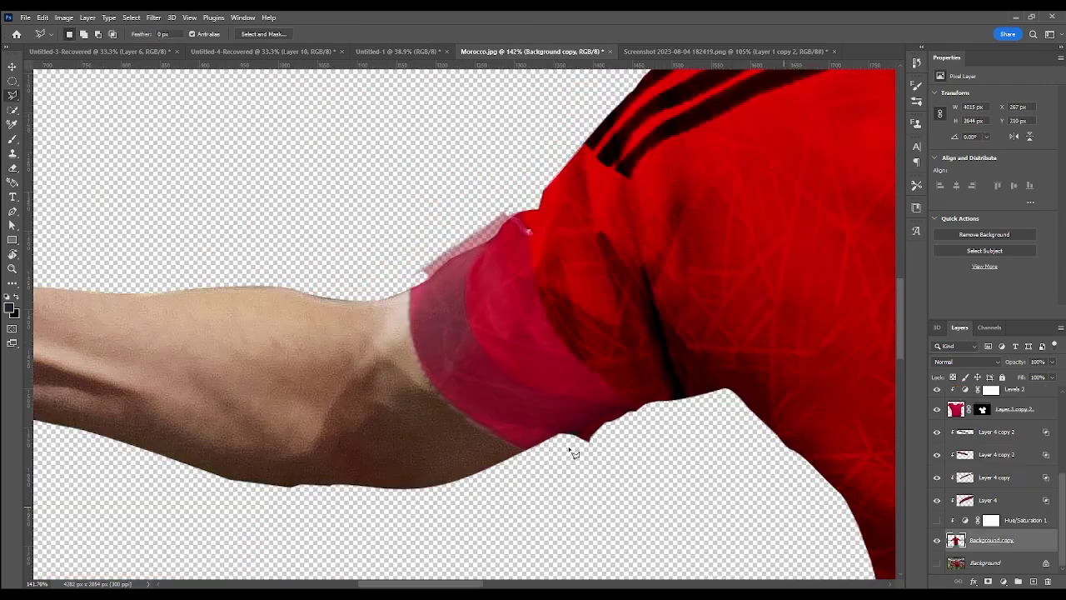
Step: Quick-select the shoulder area and erase the sleeve's ragged fringe beyond the arm
key("w")
mouse_move(614, 286)
left_mouse_down()
mouse_move(471, 321)
mouse_move(333, 400)
left_mouse_up()
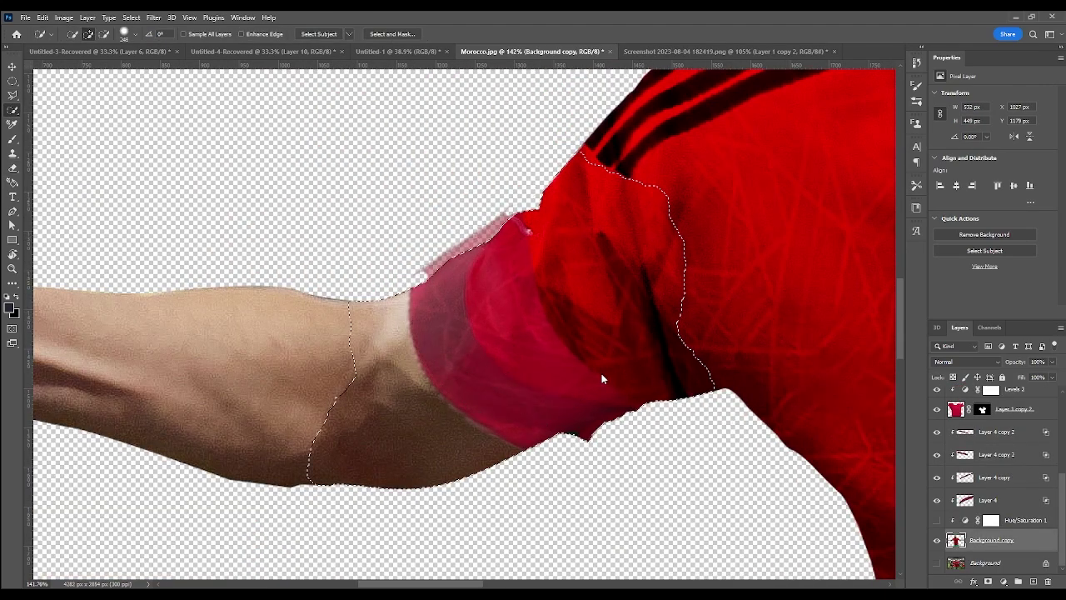
left_click(979, 483)
key("e")
left_click_drag(528, 224, 433, 267)
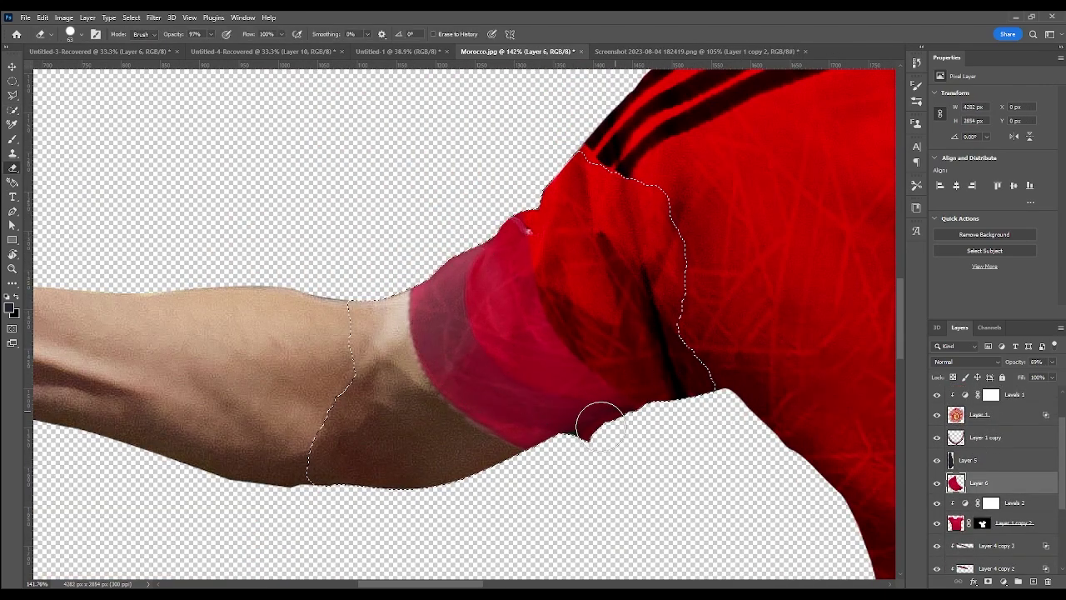
key("ctrl+d")
Step: Duplicate Levels 2 above the sleeve layer and clip it to darken the sleeve
left_click(958, 504)
left_click_drag(958, 504, 958, 490)
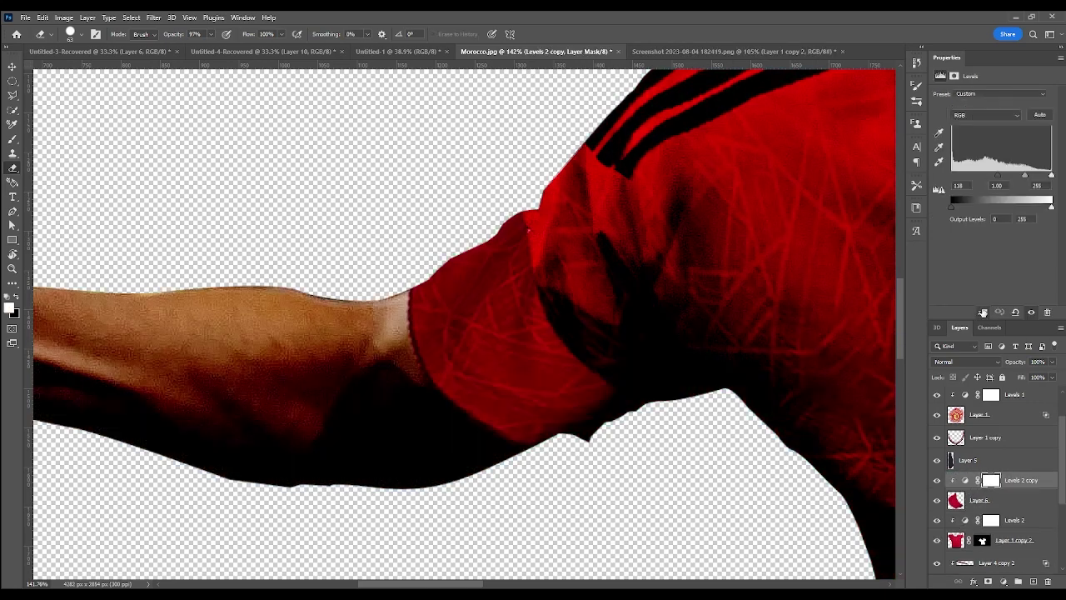
key("ctrl+alt+g")
left_click(979, 500)
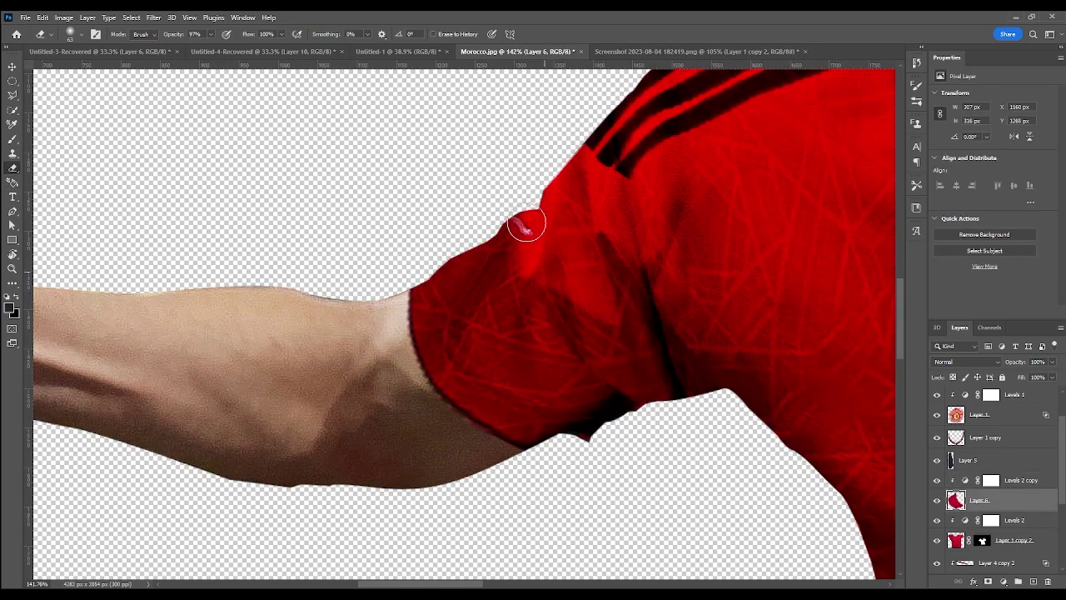
scroll(553, 355, "down", 5)
scroll(553, 355, "up", 1)
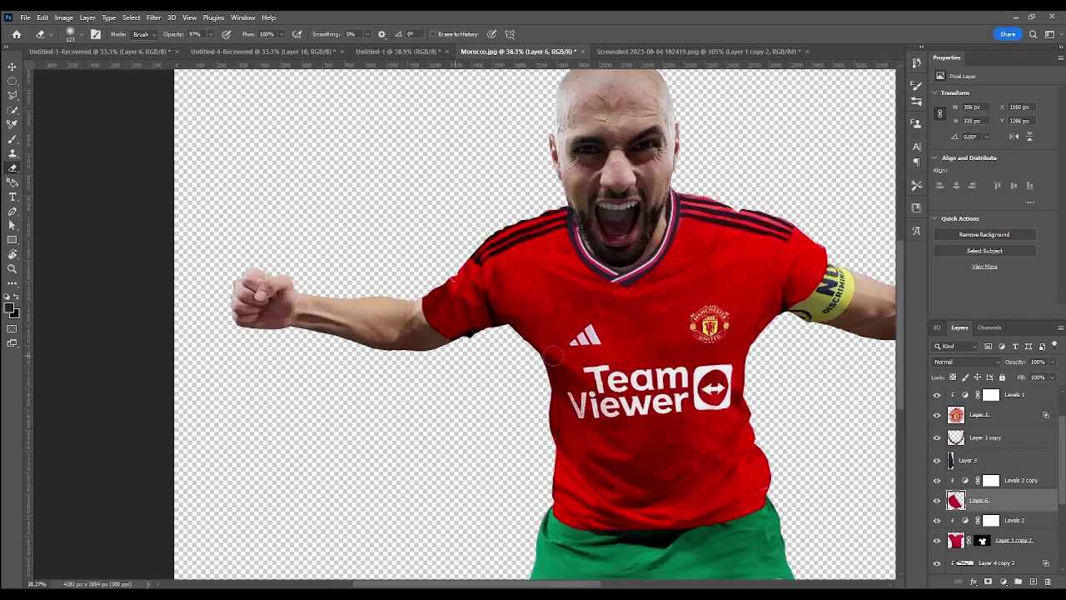
left_click(966, 483)
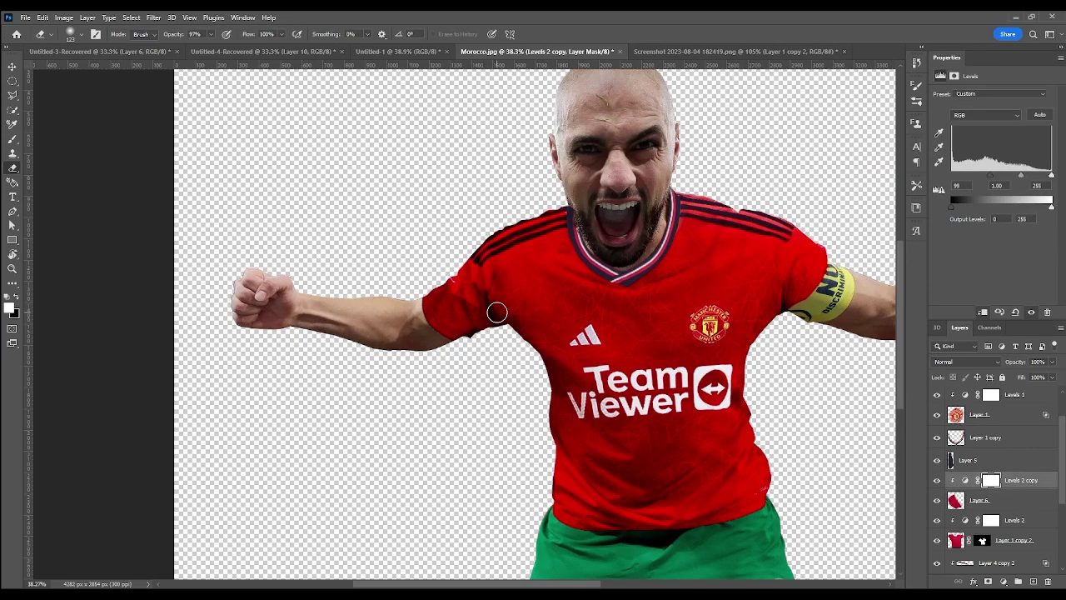
left_click(979, 499)
scroll(510, 359, "down", 3)
scroll(510, 358, "up", 4)
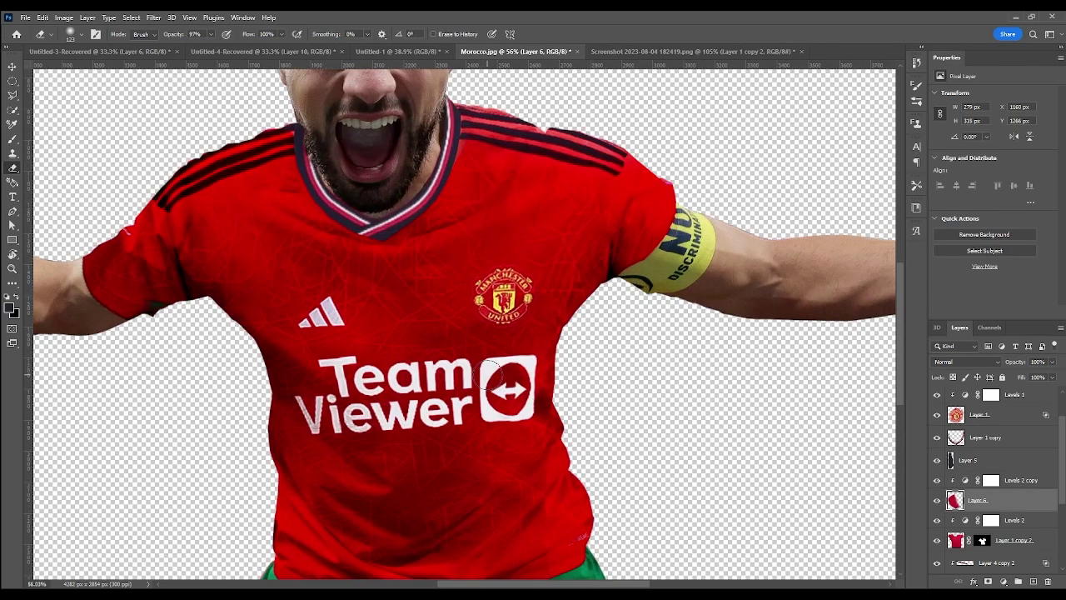
scroll(510, 371, "down", 4)
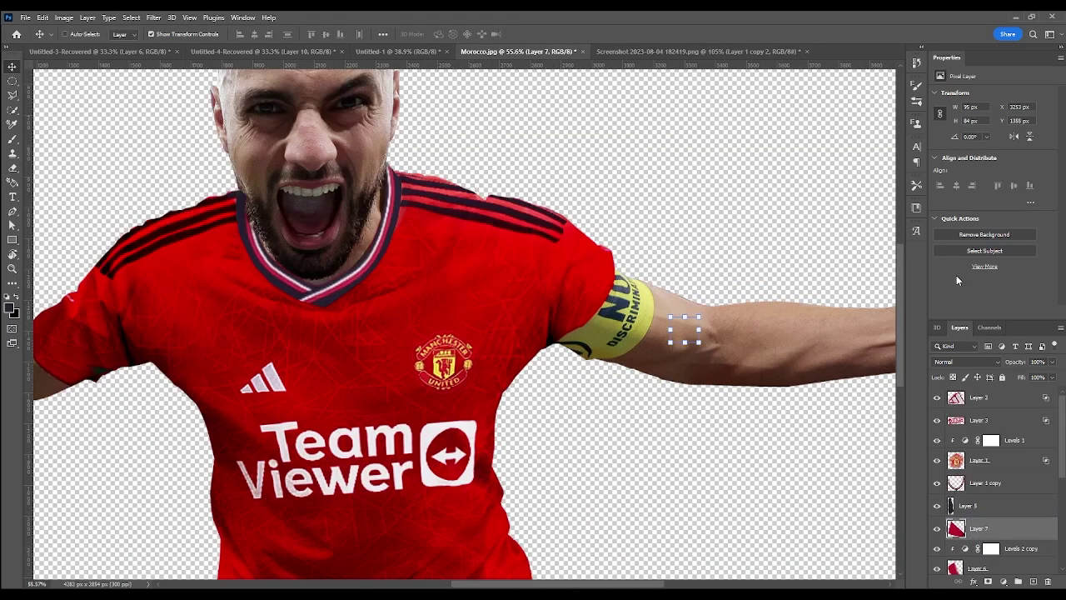
Step: Scale, rotate and warp the red patch so it wraps the player's right arm
key("ctrl+t")
mouse_move(701, 344)
left_mouse_down()
mouse_move(833, 437)
mouse_move(717, 392)
left_mouse_up()
left_click_drag(642, 316, 600, 334)
scroll(657, 410, "up", 1)
left_click(498, 33)
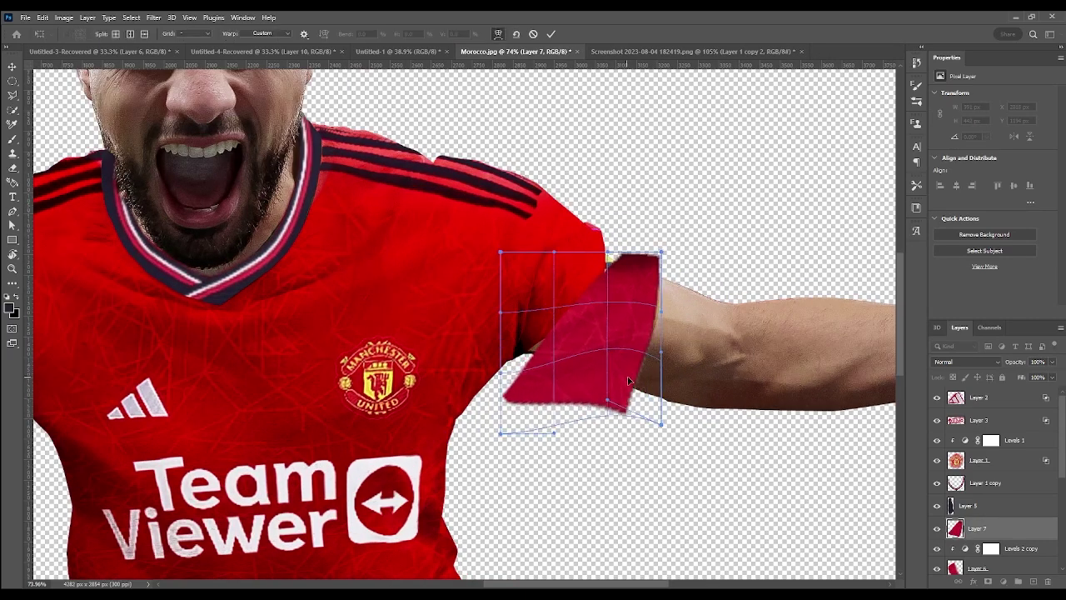
left_click_drag(533, 392, 537, 360)
left_click_drag(583, 267, 566, 233)
left_click_drag(658, 333, 679, 342)
left_click(517, 33)
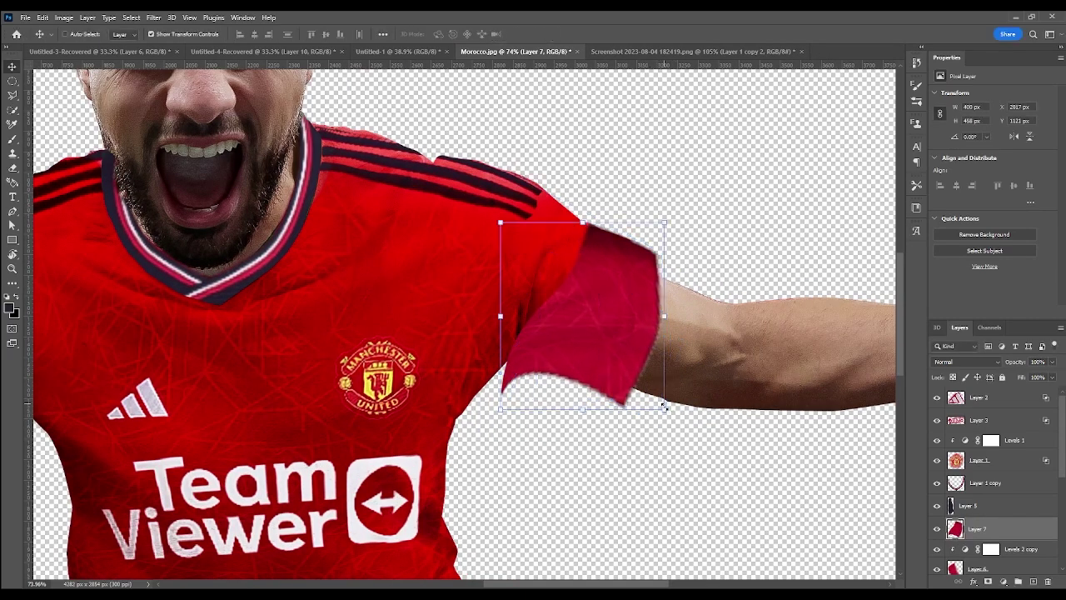
mouse_move(550, 243)
left_mouse_down()
mouse_move(576, 184)
mouse_move(552, 386)
left_mouse_up()
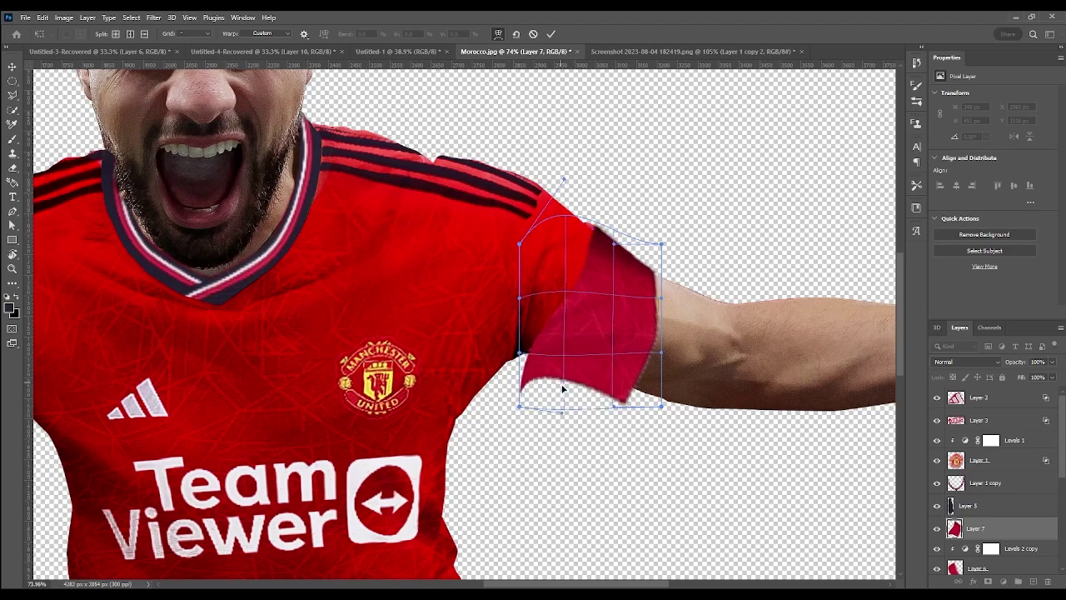
key("Return")
Step: Quick-select the shirt on the original photo and erase sleeve edges outside it
scroll(989, 534, "down", 5)
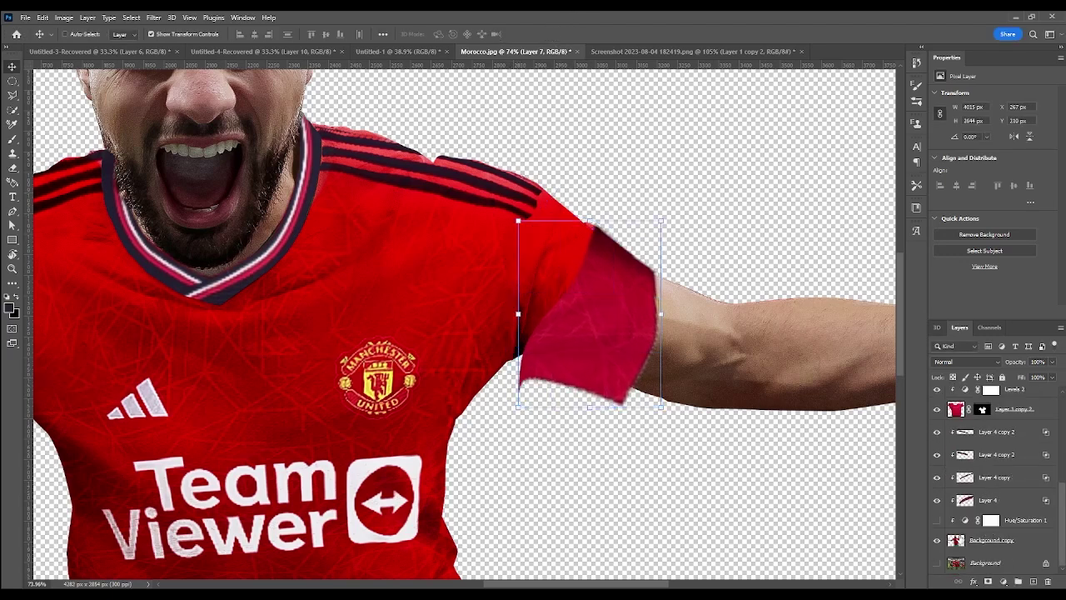
left_click(992, 540)
left_click(13, 109)
mouse_move(503, 250)
left_mouse_down()
mouse_move(628, 298)
mouse_move(654, 360)
left_mouse_up()
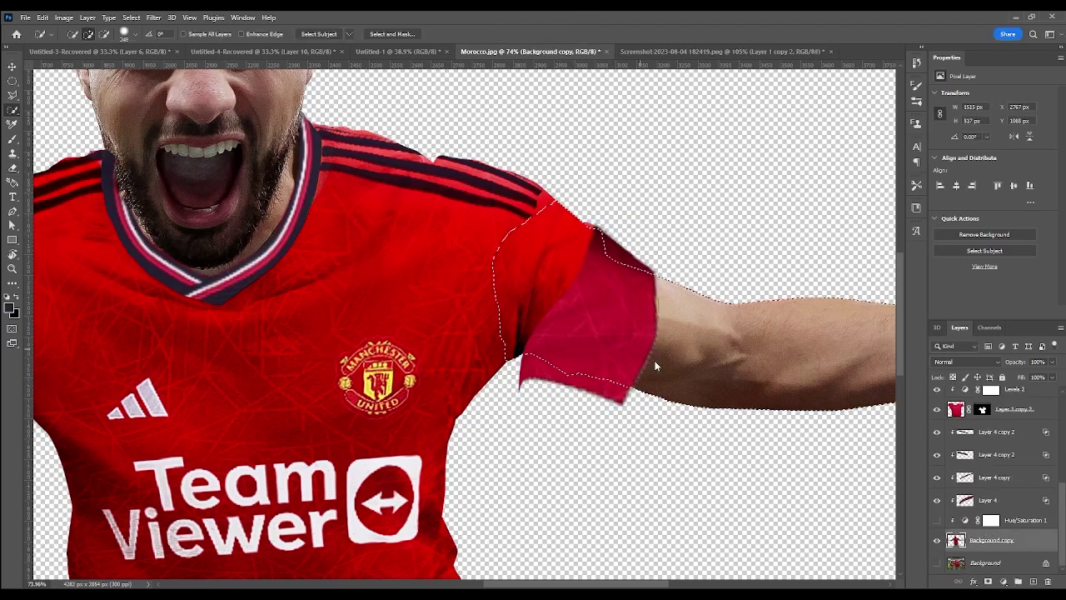
key("ctrl+j")
key("e")
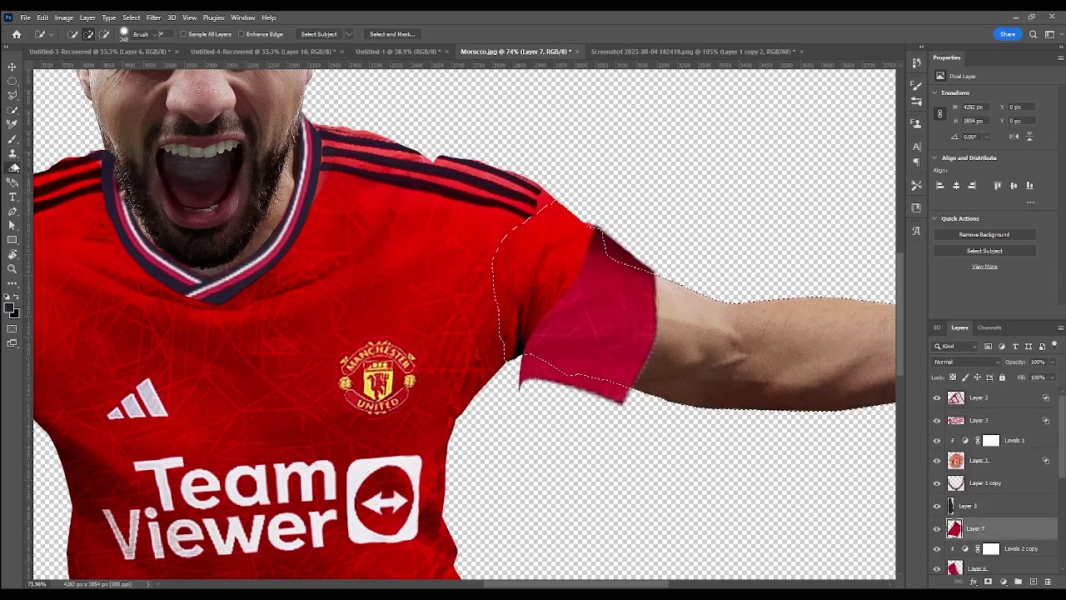
left_click_drag(523, 360, 517, 164)
Step: Duplicate the Levels adjustment and clip it to the sleeve layer Layer 7
key("ctrl+d")
scroll(991, 499, "down", 2)
left_click(1020, 520)
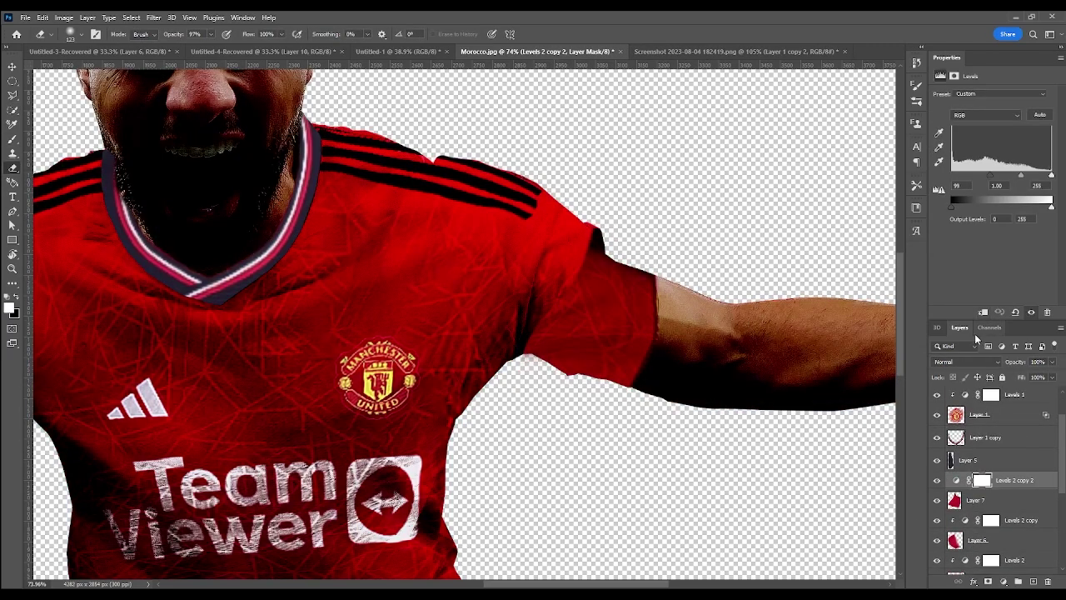
key("ctrl+j")
key("ctrl+bracketright")
key("ctrl+alt+g")
left_click(956, 504)
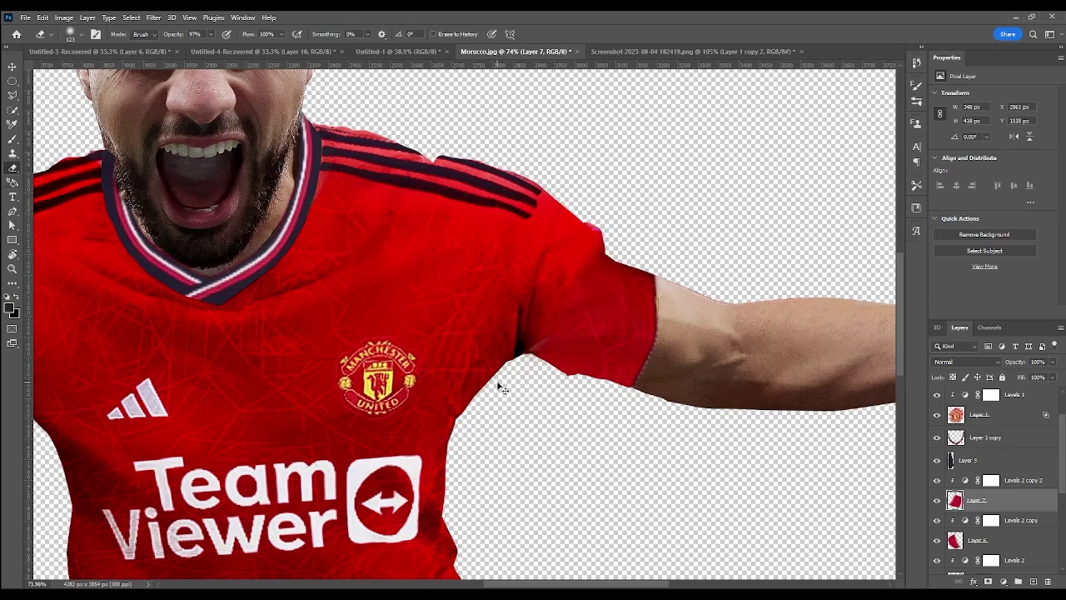
Step: Hide Layer 7 to inspect the yellow armband and smudge Background copy around it
scroll(530, 387, "up", 2)
key("v")
scroll(506, 355, "up", 2)
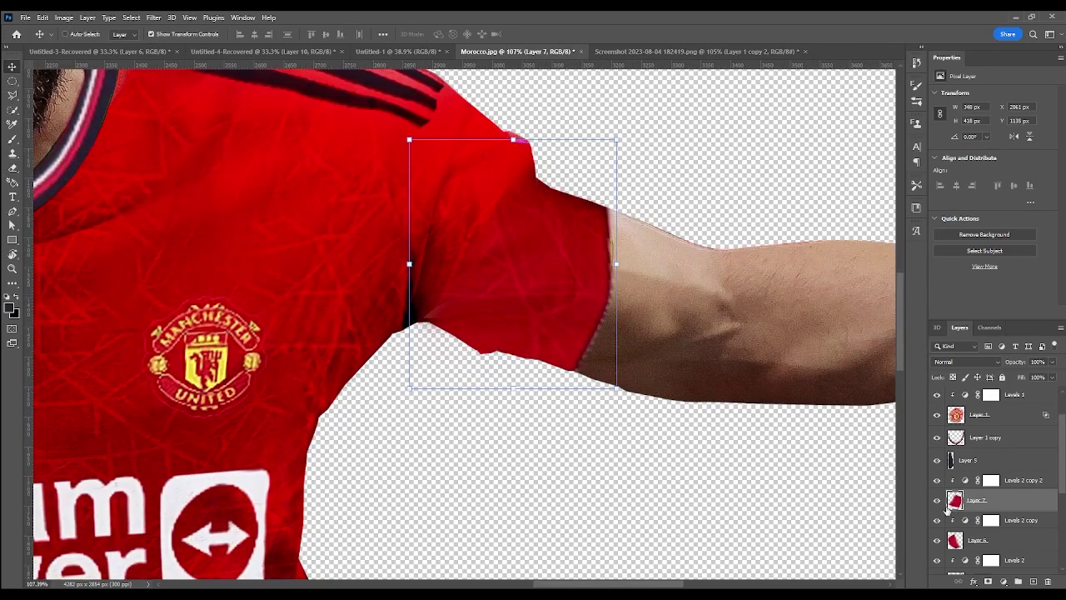
left_click(937, 500)
left_click(75, 219, "ctrl")
left_click(13, 283)
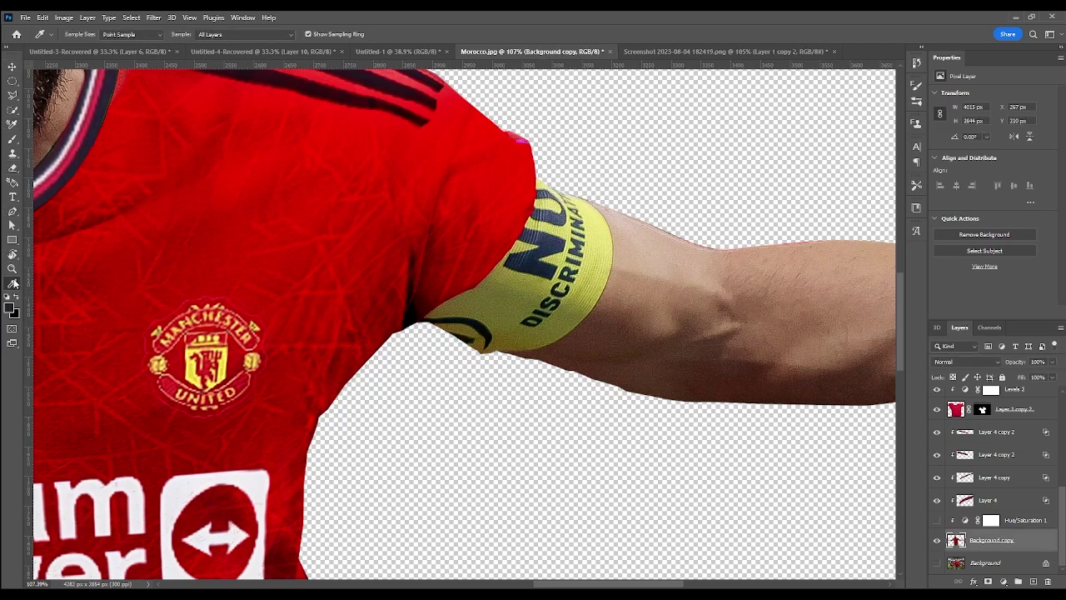
key("shift+i")
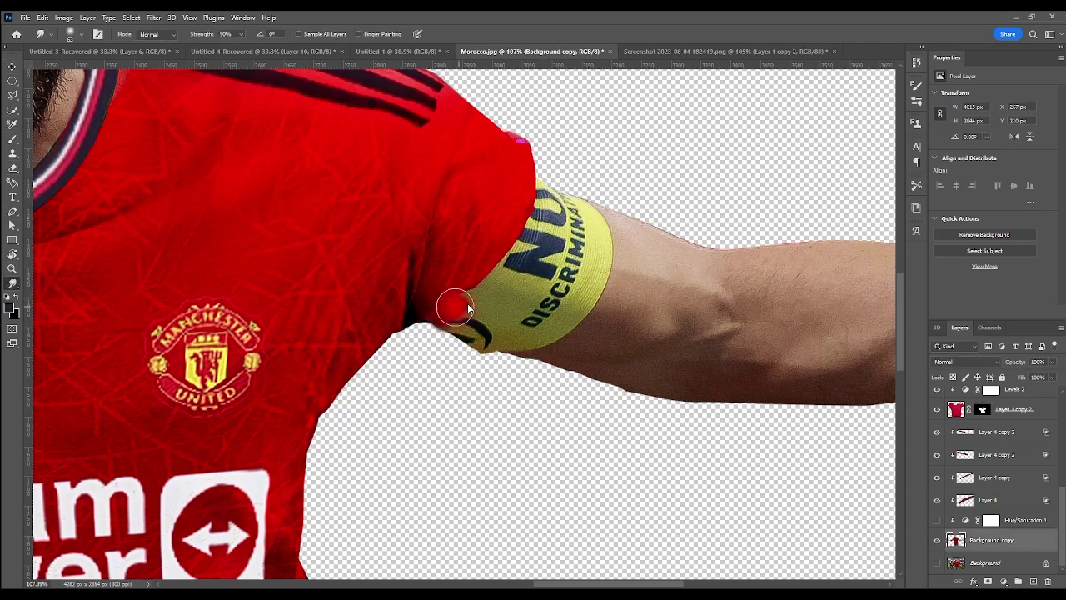
key("e")
scroll(450, 340, "up", 3, "alt")
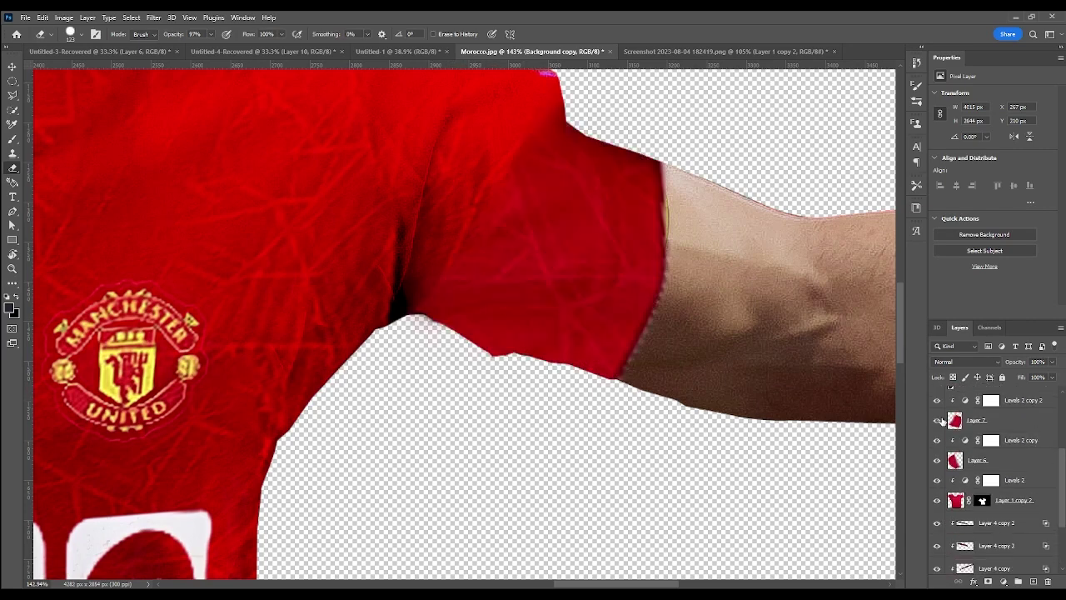
Step: Clean the sleeve edge by smudging Background copy and erasing Layer 7
left_click(975, 420)
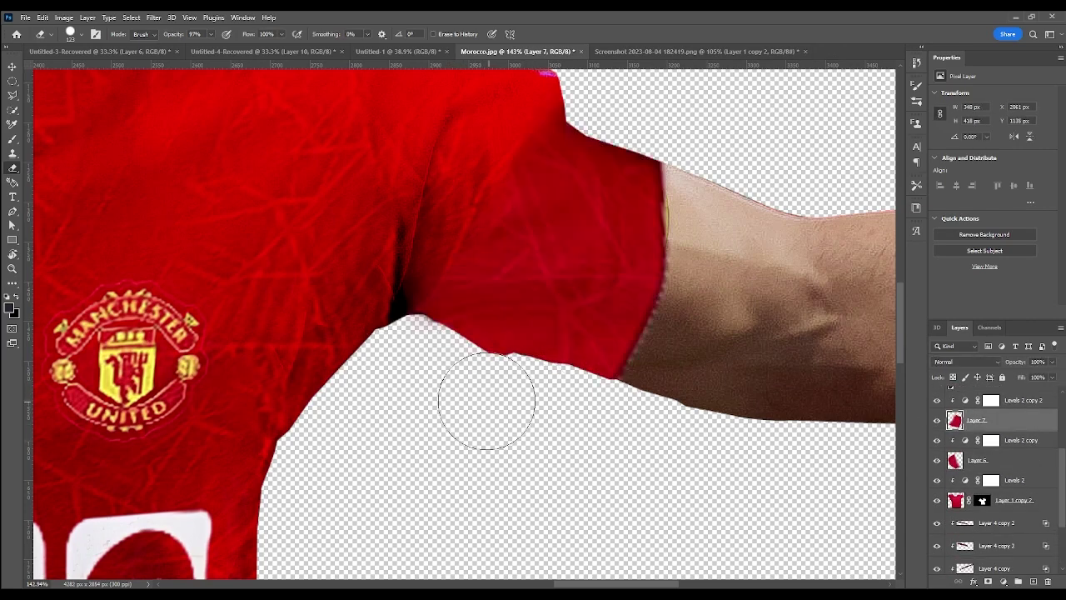
scroll(487, 400, "down", 3, "alt")
scroll(622, 395, "up", 3, "alt")
left_click(658, 254, "ctrl")
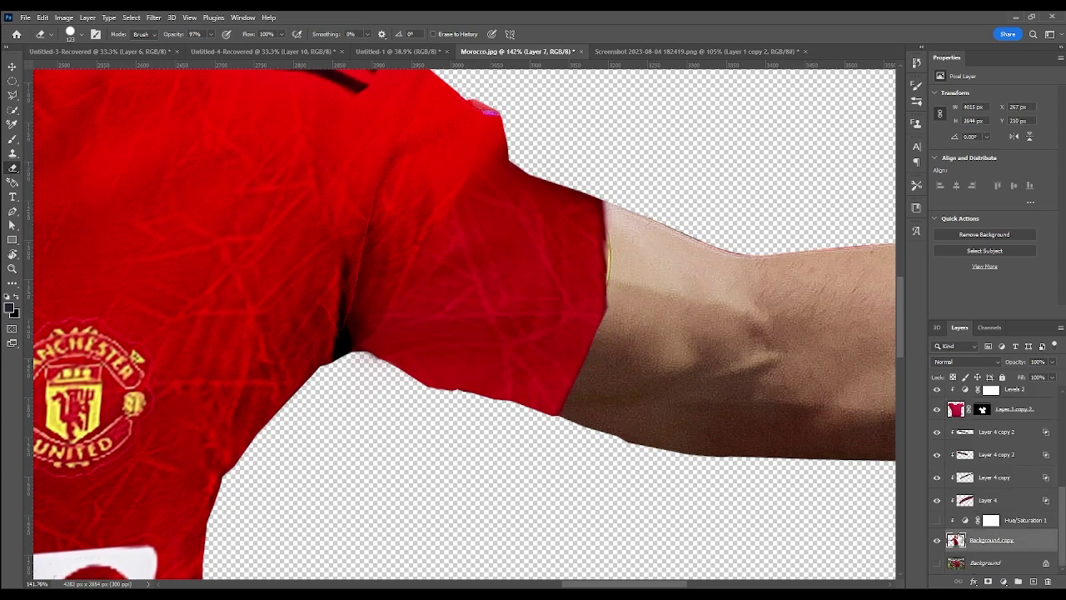
left_click(13, 283)
scroll(590, 289, "down", 3, "alt")
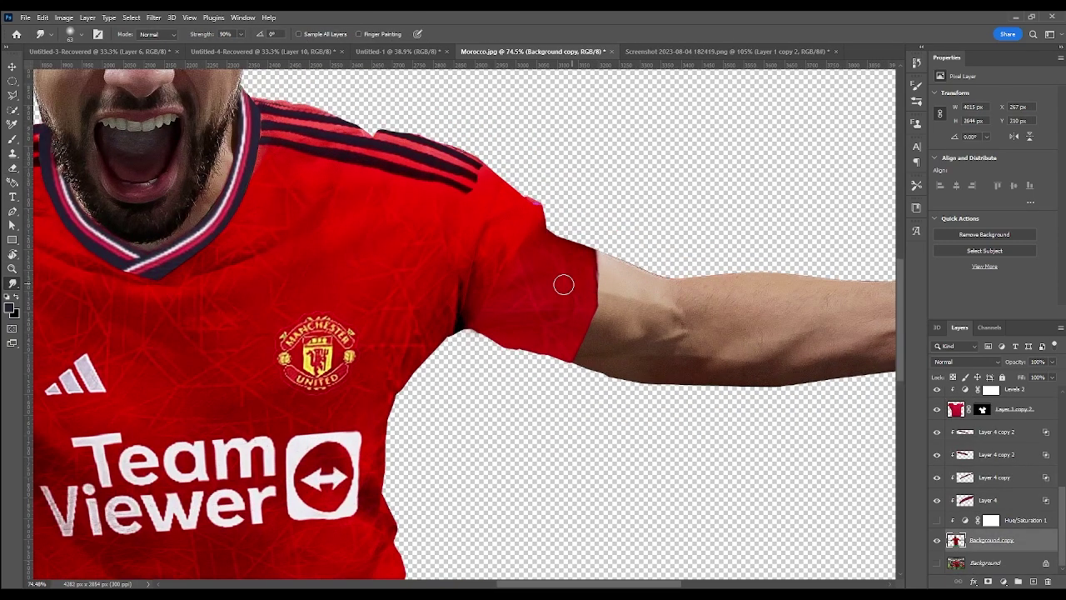
scroll(561, 283, "up", 3, "alt")
left_click(539, 232, "ctrl")
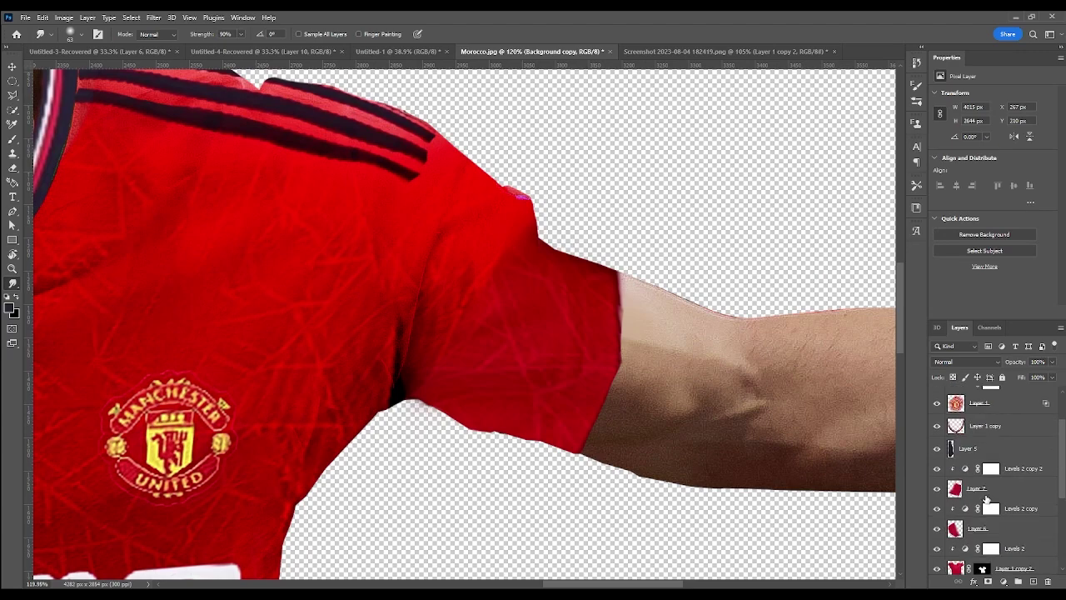
key("e")
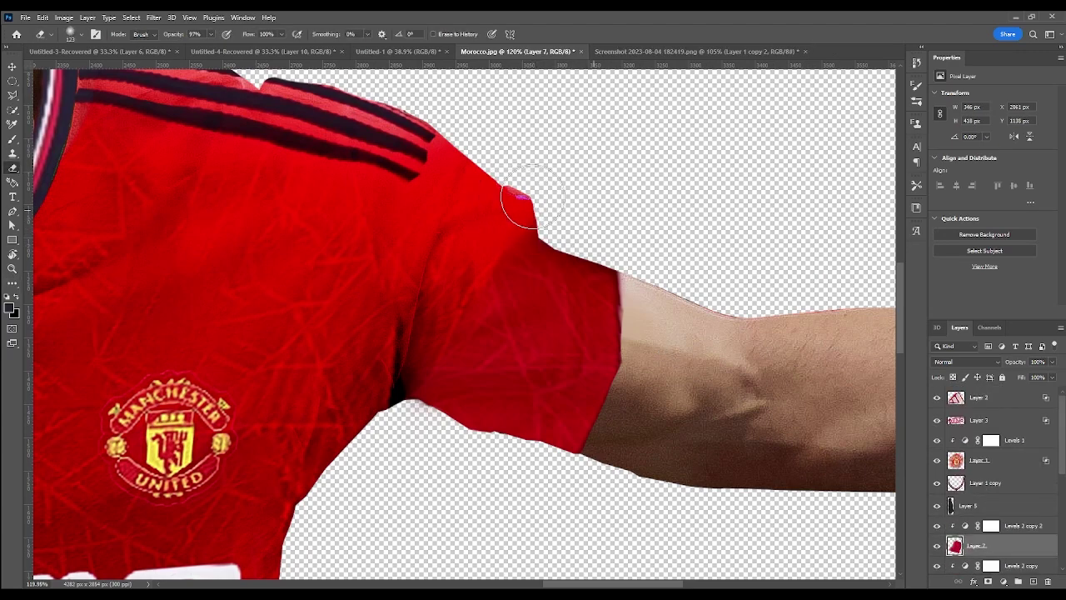
scroll(457, 253, "down", 4, "alt")
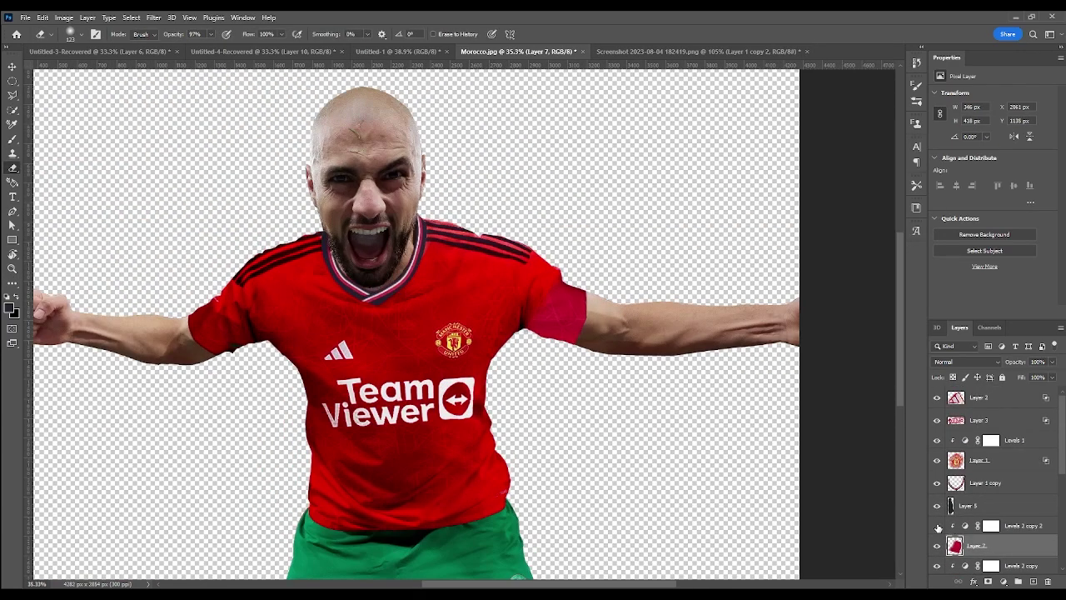
Step: Retune the Levels 2 copy 2 highlight slider to blend the sleeve's red
left_click(990, 526)
scroll(612, 295, "up", 3, "alt")
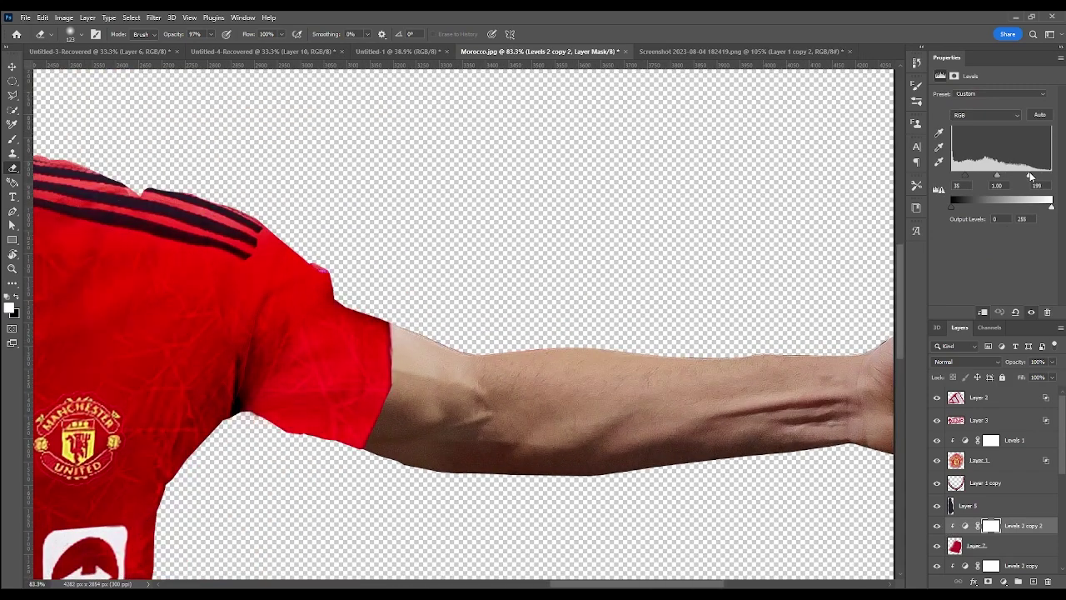
scroll(613, 295, "down", 4, "alt")
scroll(505, 321, "up", 2, "alt")
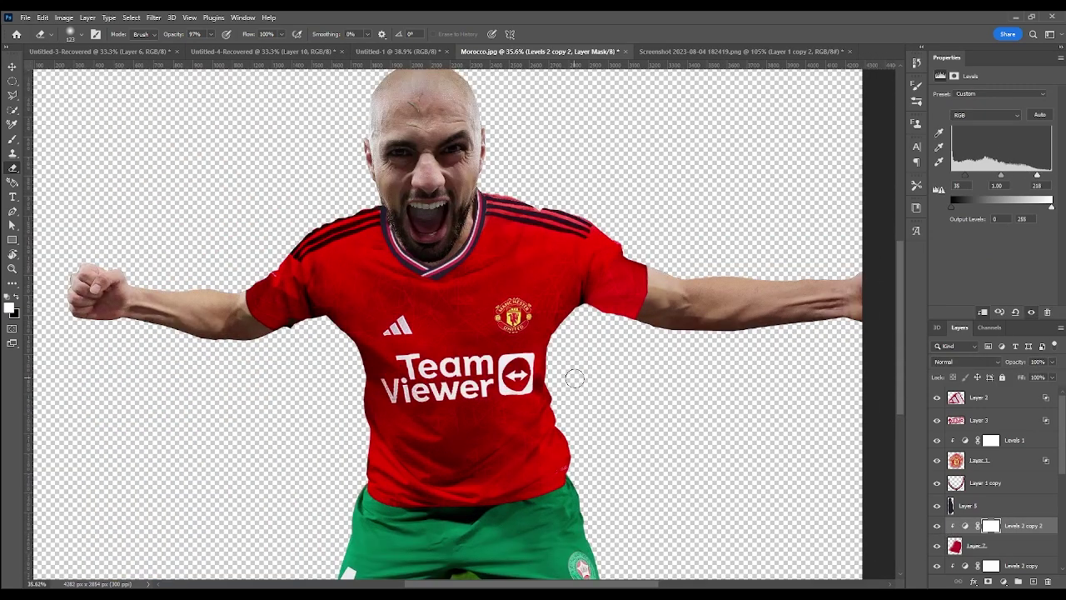
scroll(536, 314, "down", 2, "alt")
scroll(554, 349, "up", 3, "alt")
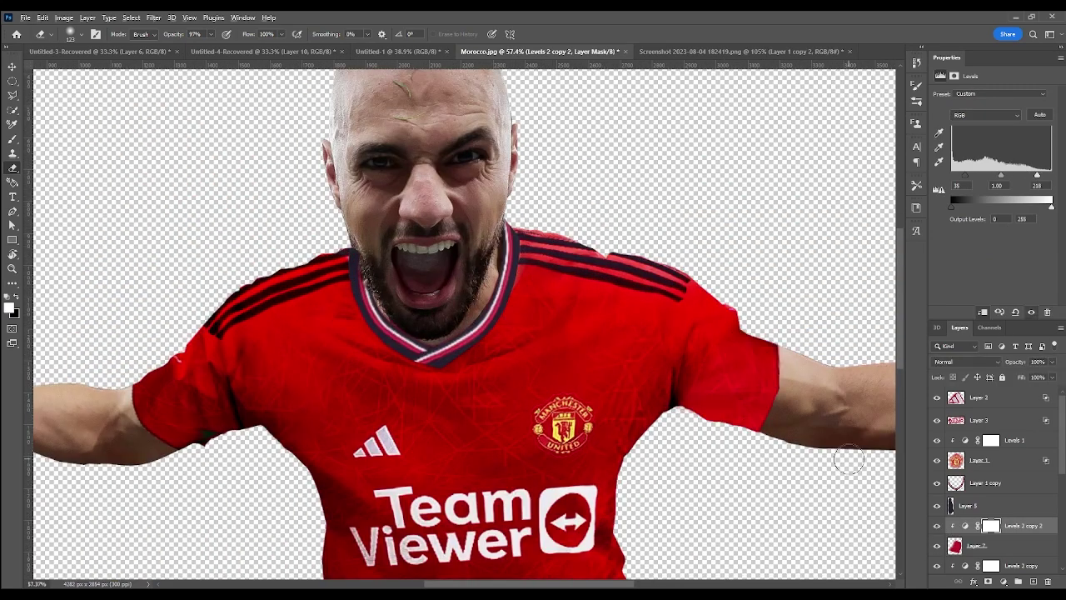
scroll(849, 459, "up", 3, "alt")
Step: Temporarily lower Layer 7's opacity to check the armband underneath
key("alt+bracketleft")
left_click_drag(1018, 361, 992, 363)
scroll(759, 330, "up", 2, "alt")
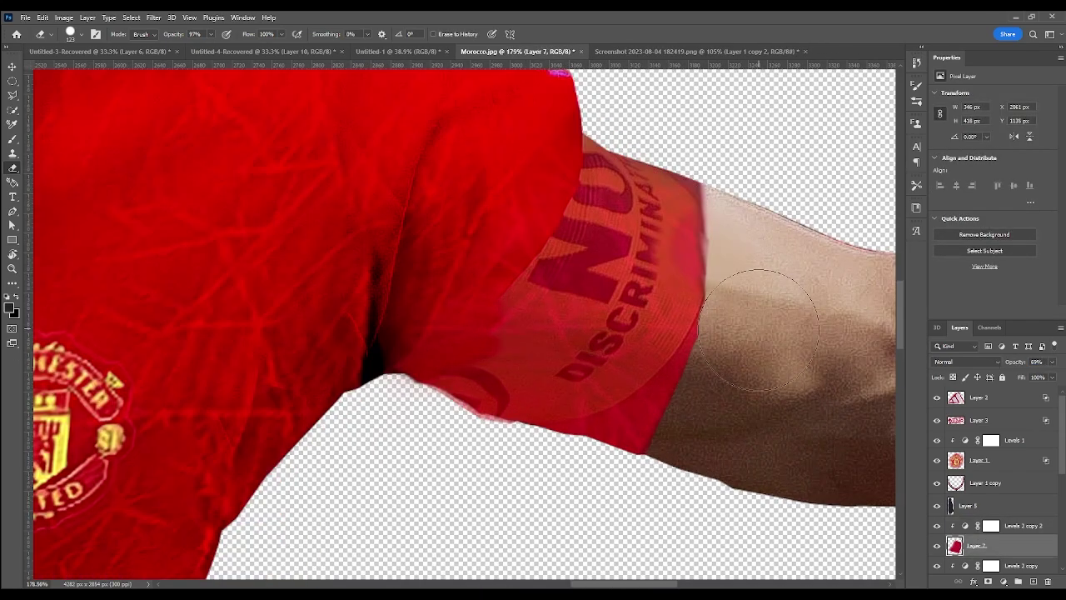
scroll(533, 513, "down", 3, "alt")
scroll(572, 405, "down", 3, "alt")
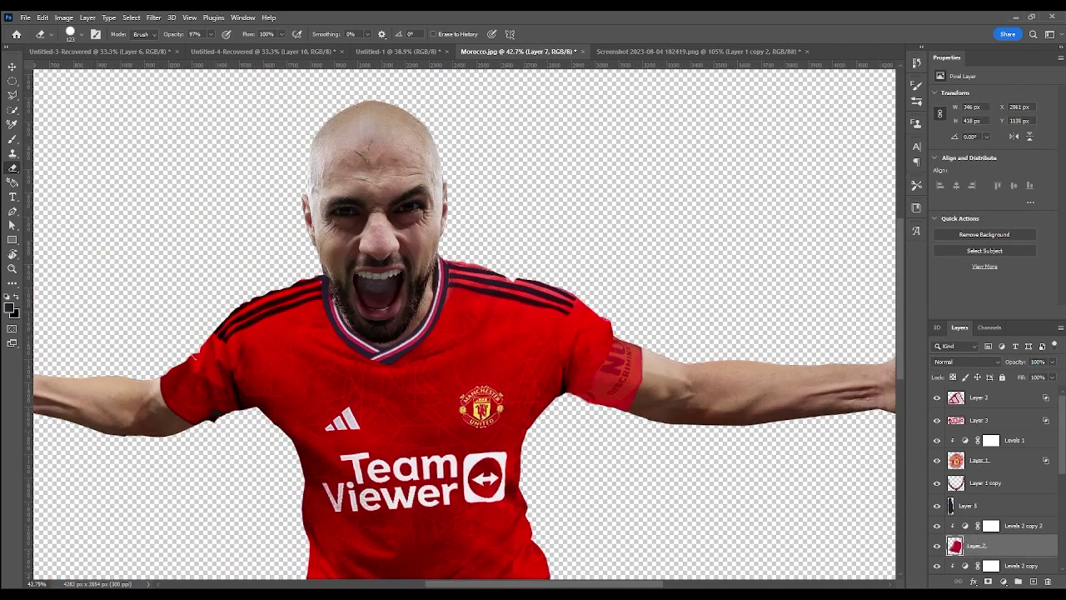
scroll(569, 414, "up", 1, "alt")
scroll(621, 469, "down", 3, "alt")
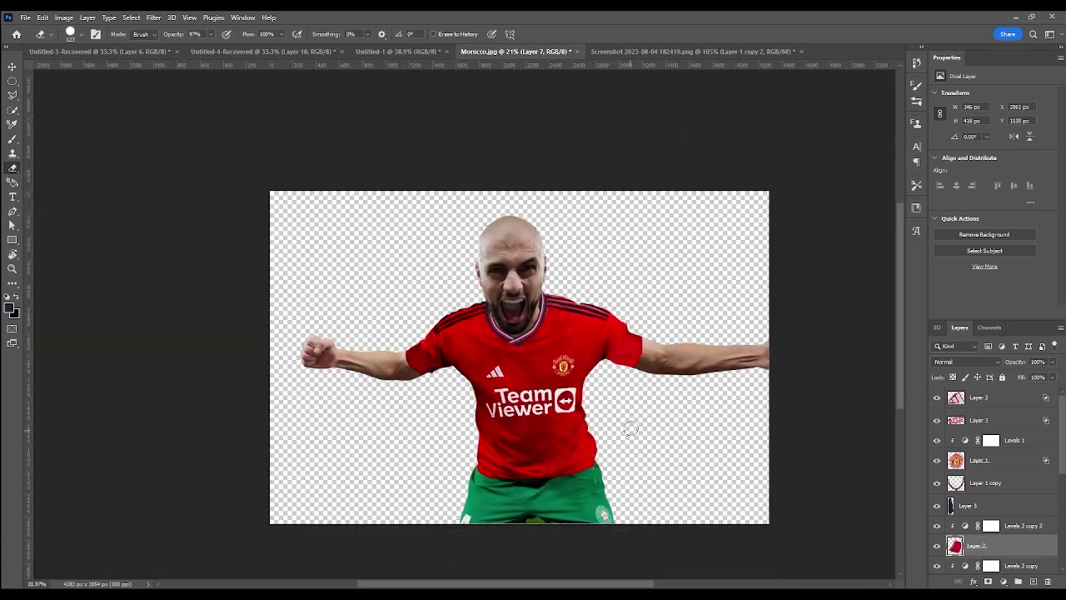
scroll(624, 409, "up", 2, "alt")
scroll(608, 375, "up", 3, "alt")
scroll(946, 423, "down", 3)
Step: Toggle Layer 7's visibility to compare, then select the red Overlay shirt layer
left_click(937, 431)
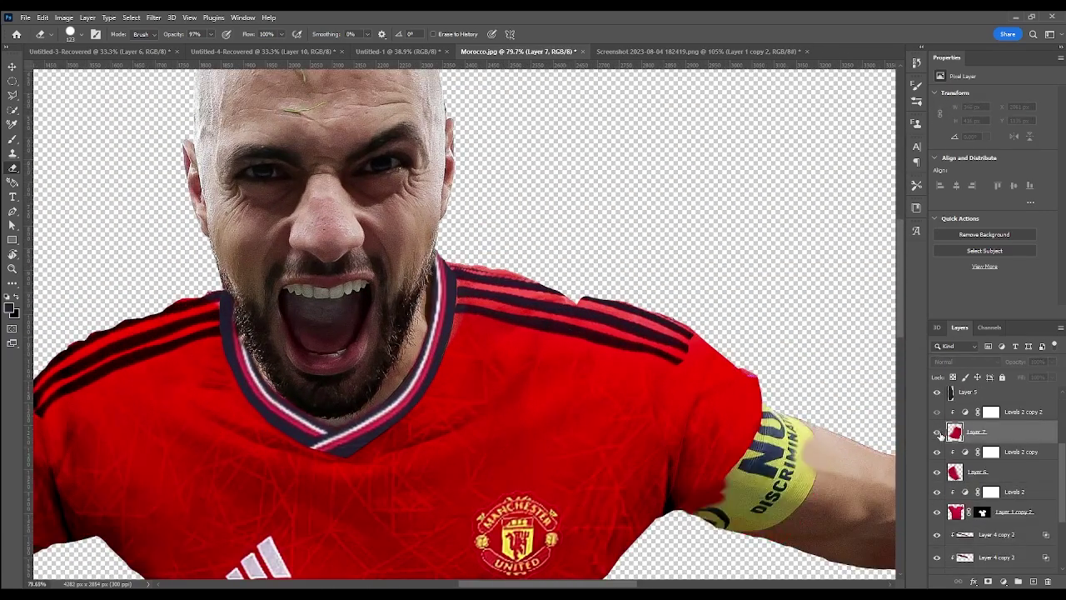
scroll(944, 423, "down", 2)
left_click(941, 425)
scroll(641, 241, "down", 3, "alt")
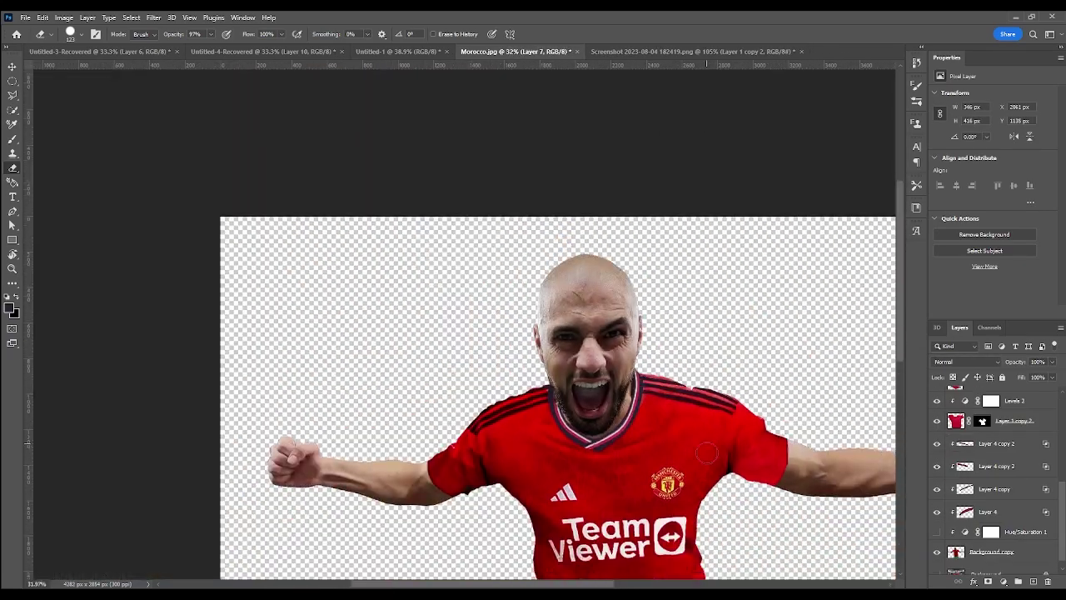
scroll(643, 291, "up", 2, "alt")
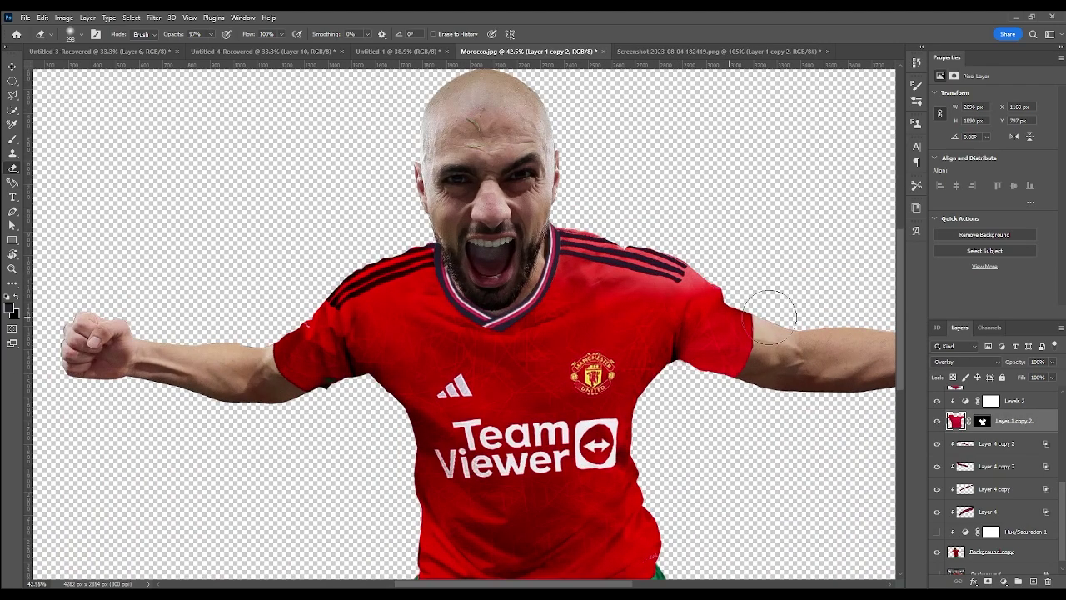
scroll(643, 292, "down", 3, "alt")
Step: Duplicate the red overlay, raise it above Levels 2, and enlarge it over the shirt
key("v")
left_click_drag(643, 292, 672, 222)
key("ctrl+bracketright")
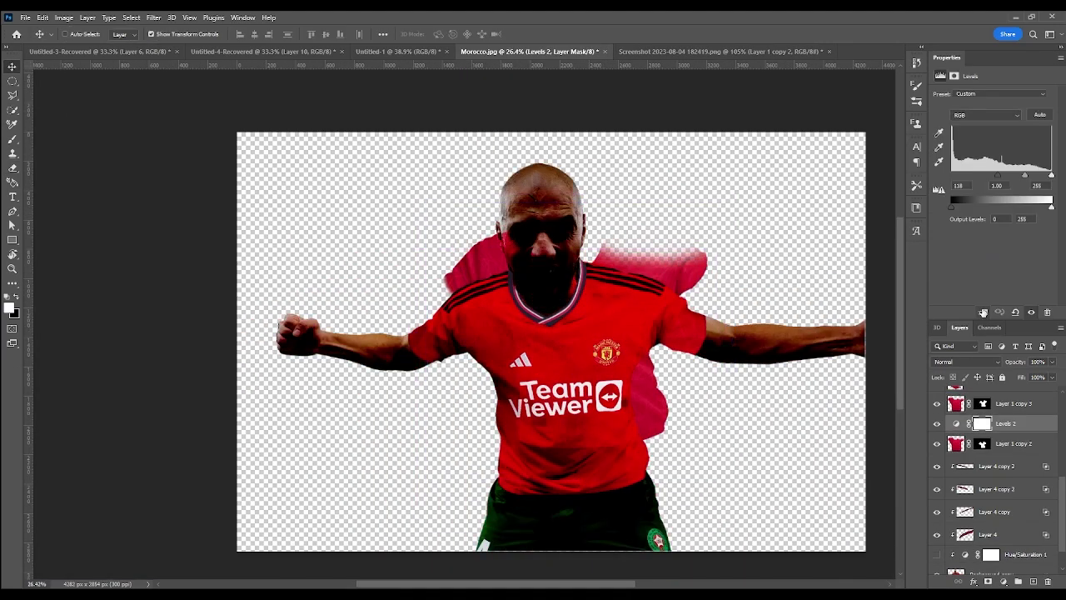
left_click_drag(456, 286, 458, 287)
left_click_drag(428, 202, 364, 171)
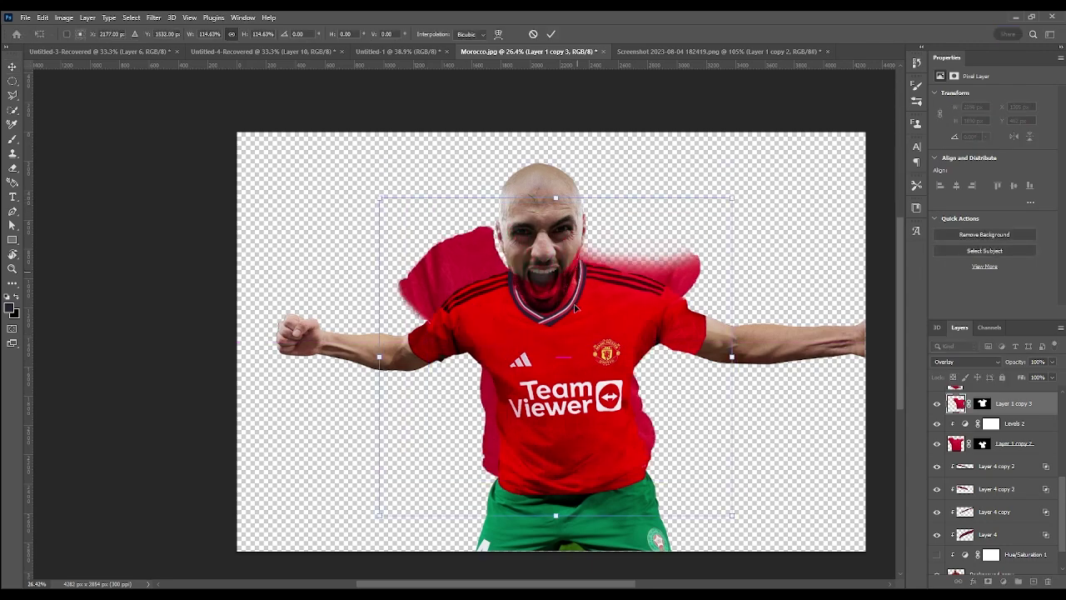
key("Return")
Step: Erase the red overlay off the face and the sliver beside the shirt
scroll(553, 298, "up", 3, "alt")
key("e")
mouse_move(471, 217)
left_mouse_down()
mouse_move(547, 314)
mouse_move(572, 247)
mouse_move(425, 159)
left_mouse_up()
scroll(509, 287, "down", 3, "alt")
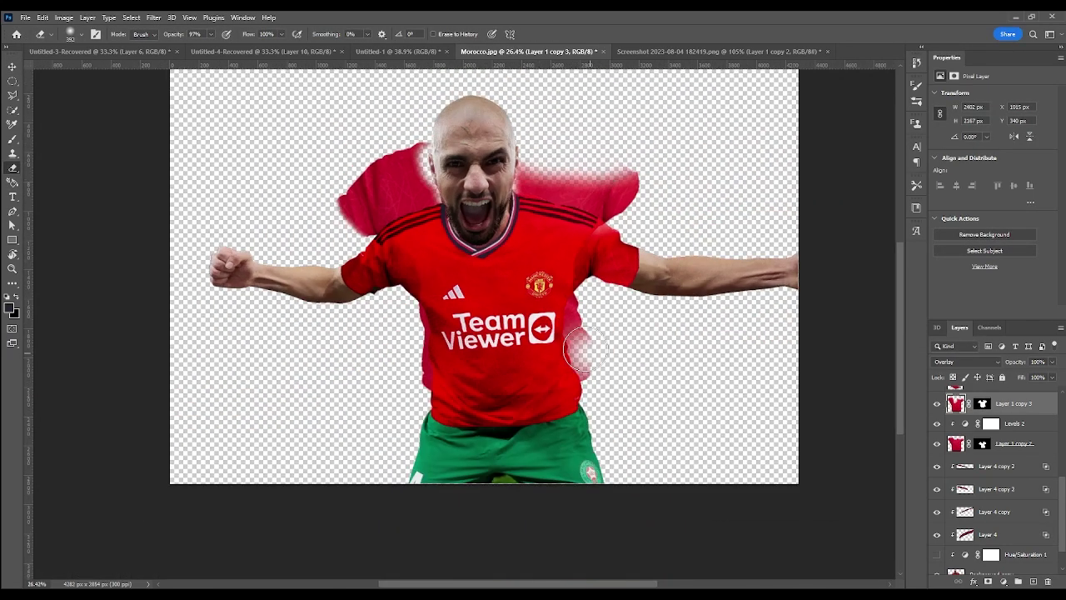
left_click_drag(582, 350, 577, 310)
scroll(642, 253, "up", 3, "alt")
Step: Warp the duplicated overlay so it bends to follow the shirt
key("v")
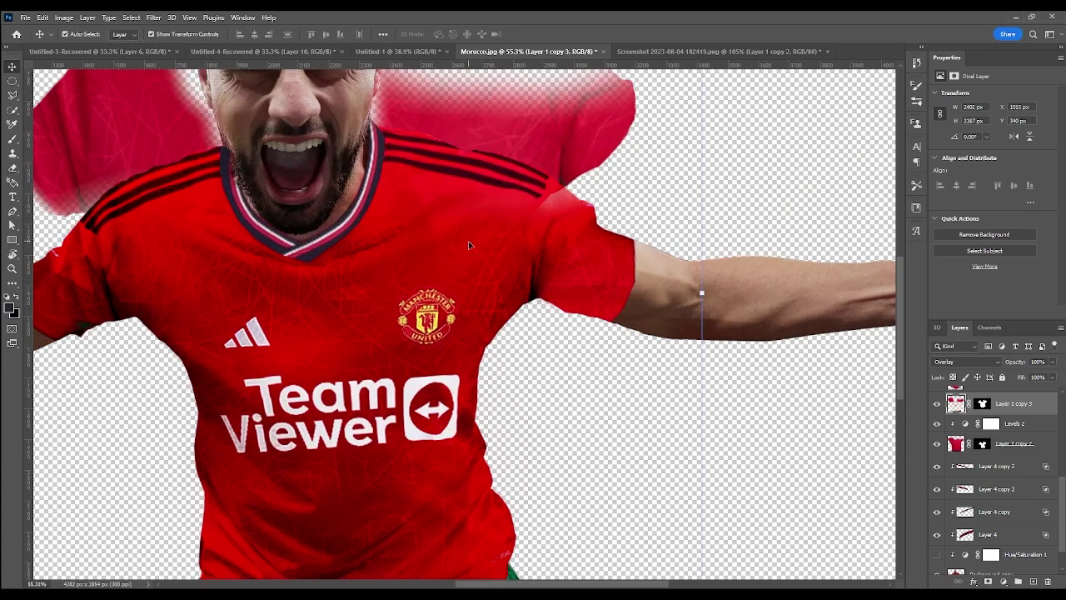
key("ctrl+t")
left_click(498, 34)
left_click_drag(469, 245, 499, 208)
scroll(230, 208, "down", 2, "alt")
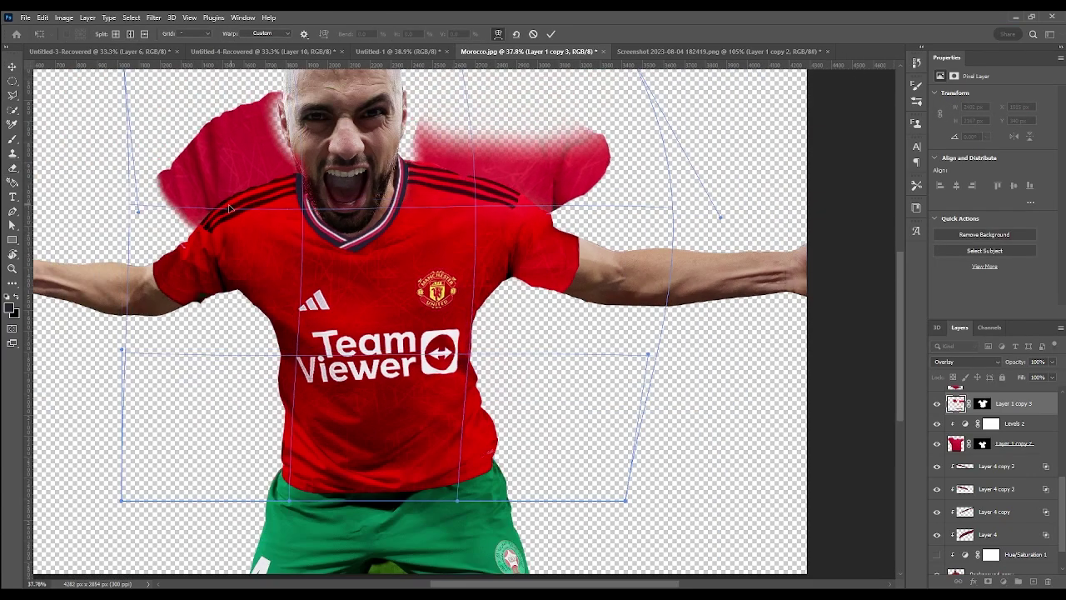
key("Return")
Step: Select the player as the subject on the original photo layer using Quick Selection
key("e")
left_click(992, 540)
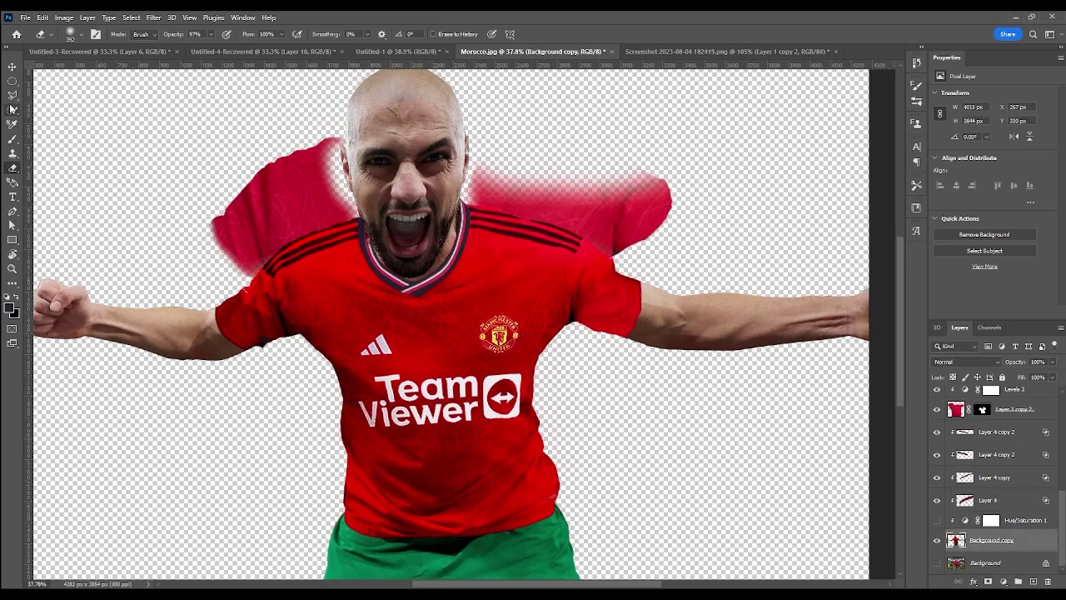
left_click(11, 109)
scroll(387, 159, "down", 2, "alt")
left_click(399, 200)
scroll(387, 158, "down", 1, "alt")
scroll(991, 466, "up", 5)
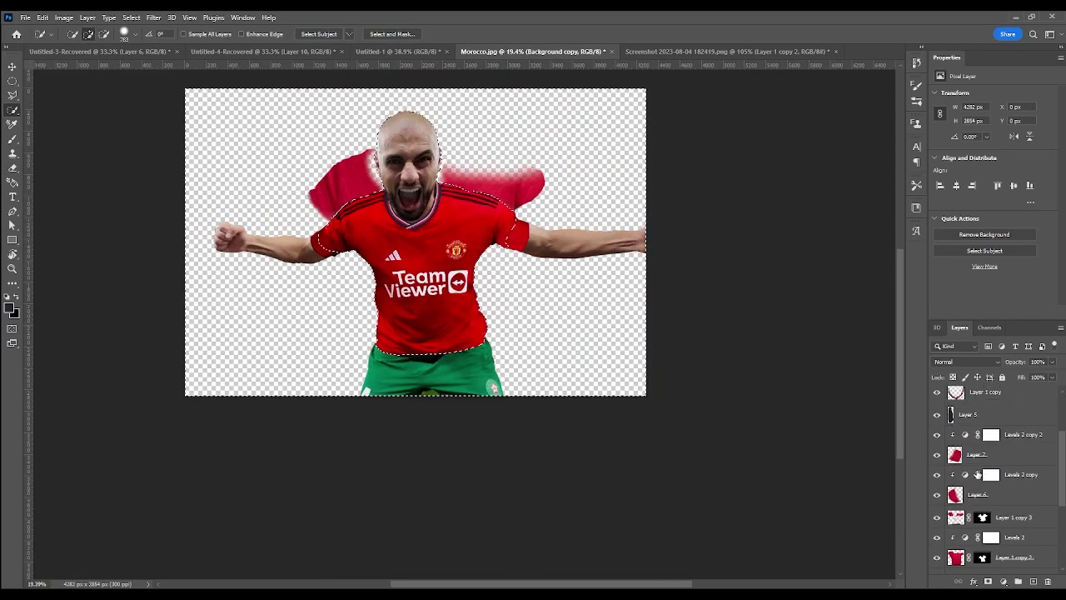
Step: Erase the red patches behind the head and shoulders on the duplicated overlay
left_click(1013, 472)
key("e")
left_click_drag(406, 165, 422, 229)
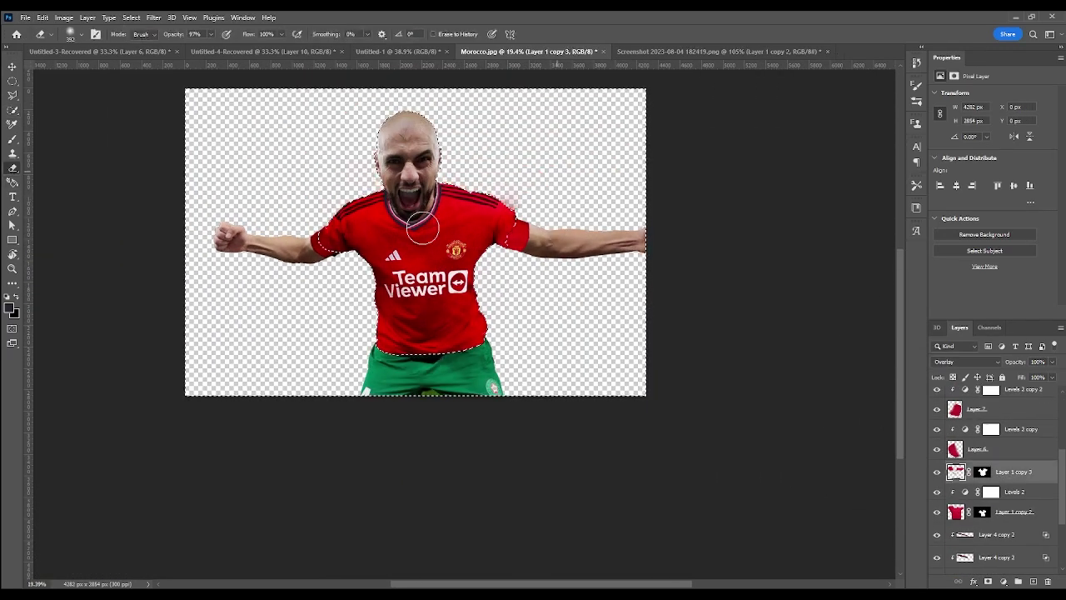
scroll(491, 187, "up", 4, "alt")
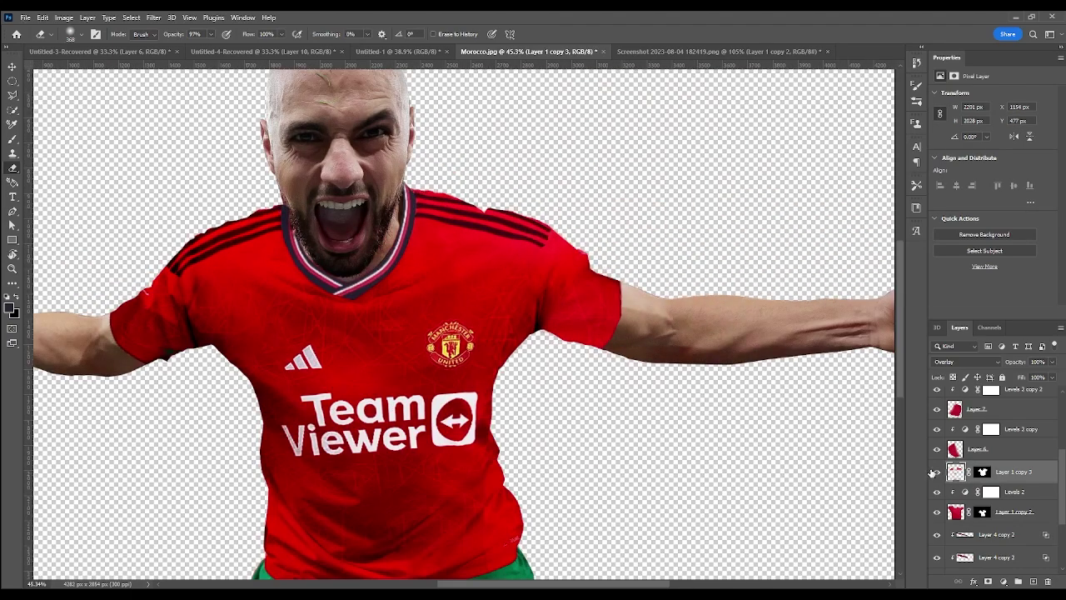
scroll(511, 473, "down", 3)
scroll(786, 446, "up", 2)
Step: Add a new layer below Background copy and sample the stripe's dark maroon to paint the notch
left_click(708, 333, "ctrl")
scroll(624, 215, "up", 2)
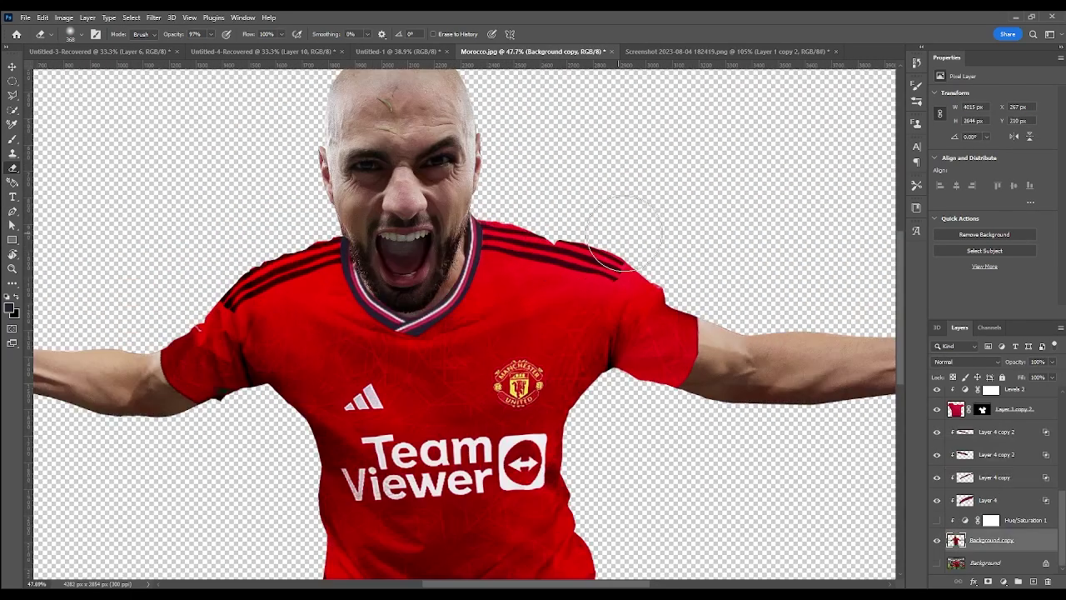
scroll(671, 275, "up", 2)
scroll(673, 302, "up", 2)
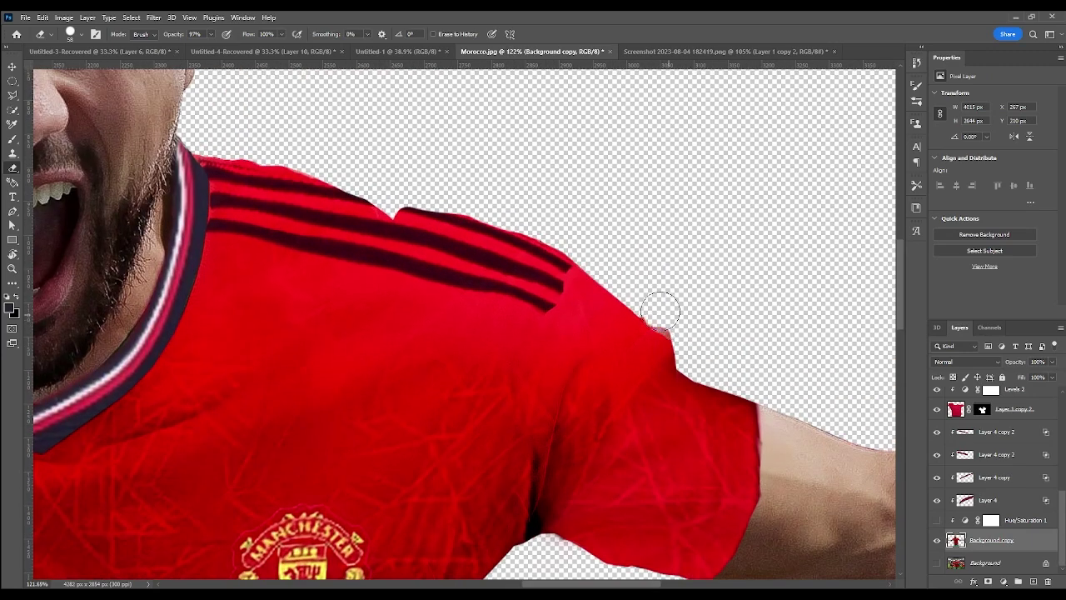
scroll(334, 167, "down", 2)
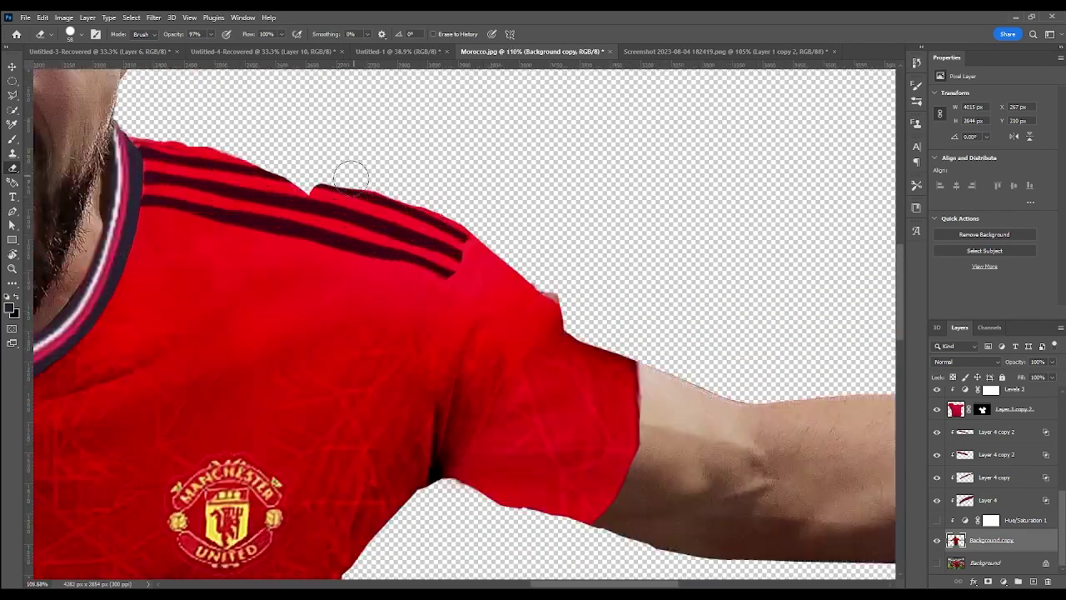
scroll(352, 174, "up", 3)
key("b")
left_click(1033, 581, "ctrl")
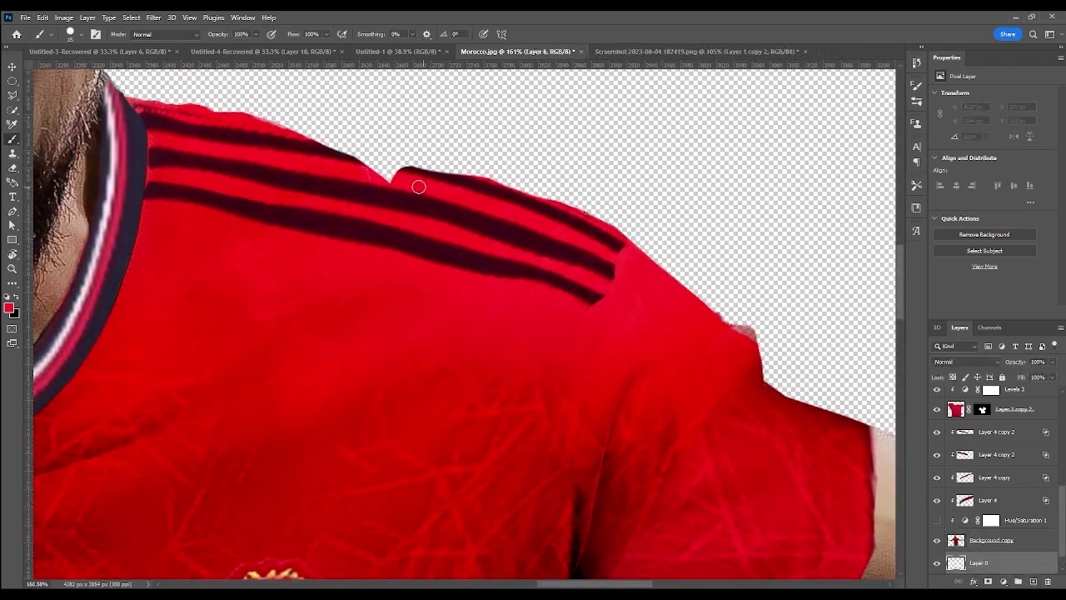
scroll(327, 164, "up", 3)
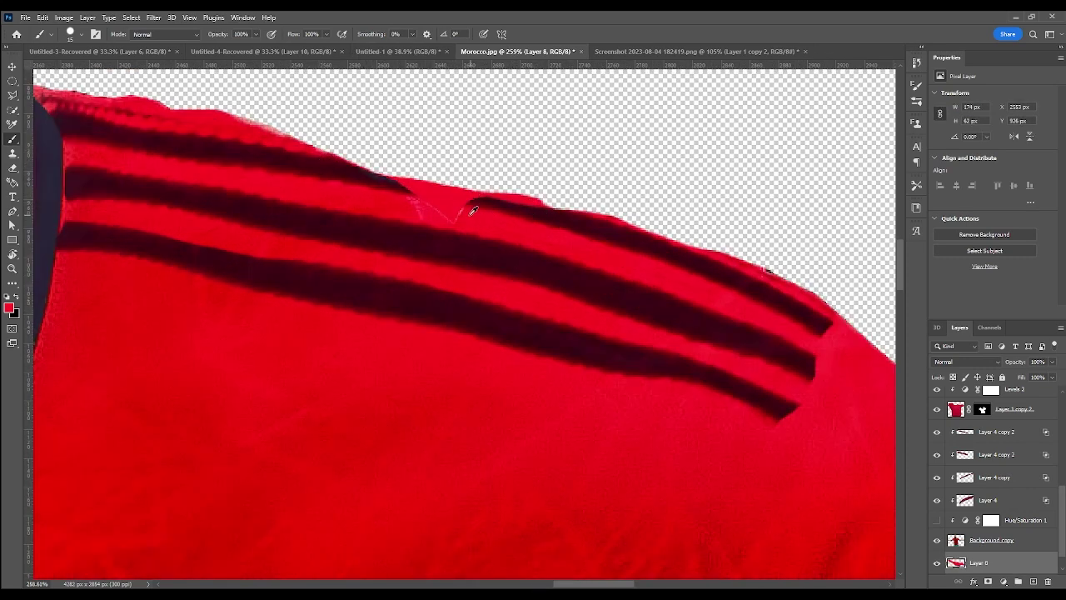
left_click(390, 187, "alt")
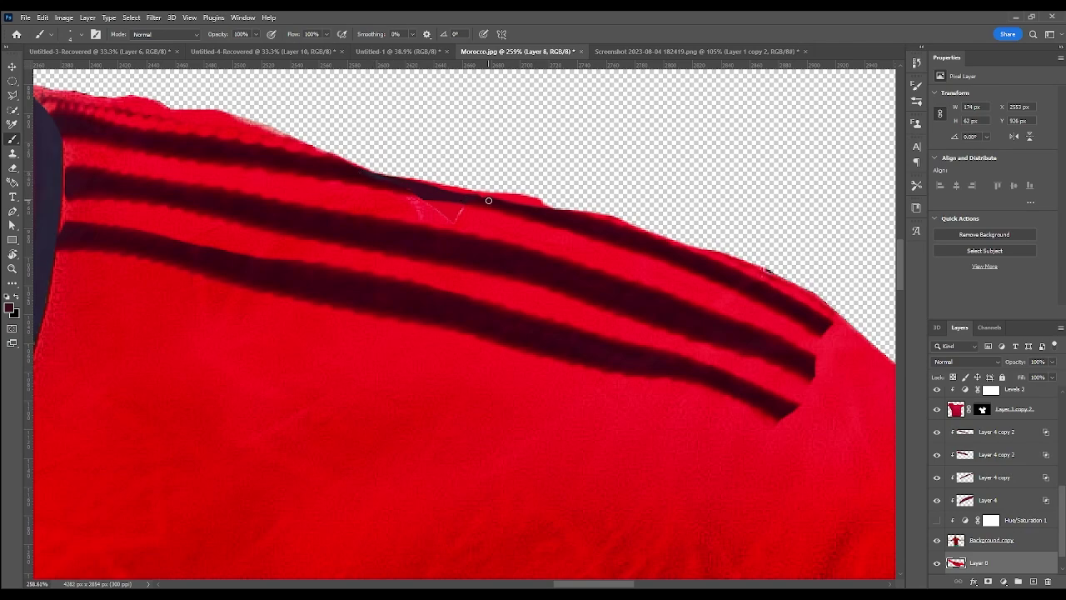
scroll(489, 201, "down", 3)
Step: Switch to the Eraser, select Layer 1 copy 3, and bring up the red shirt screenshot
key("e")
scroll(497, 193, "up", 2)
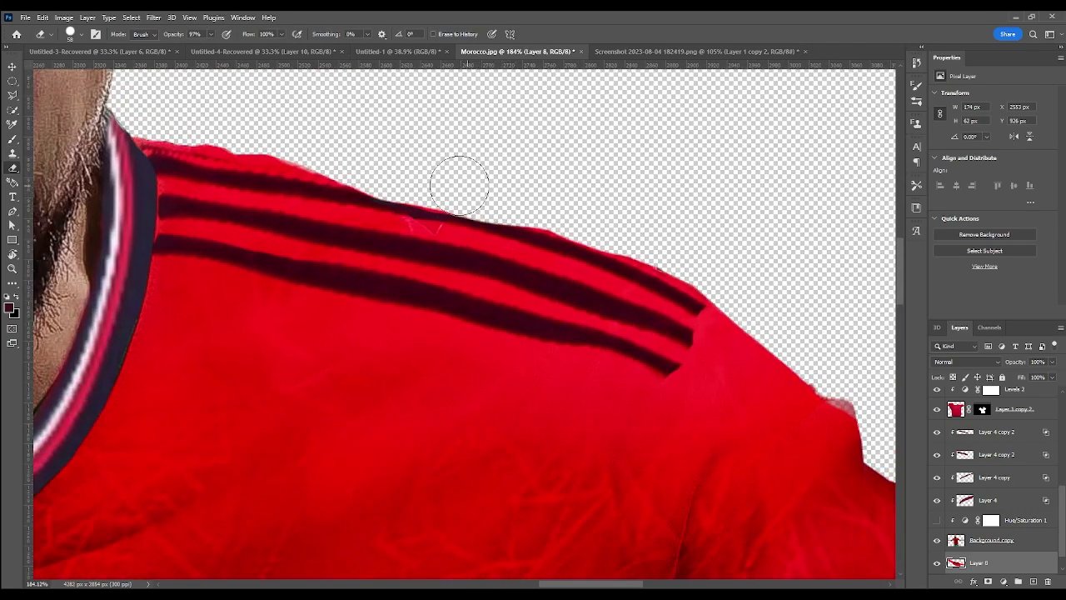
key("alt+bracketright")
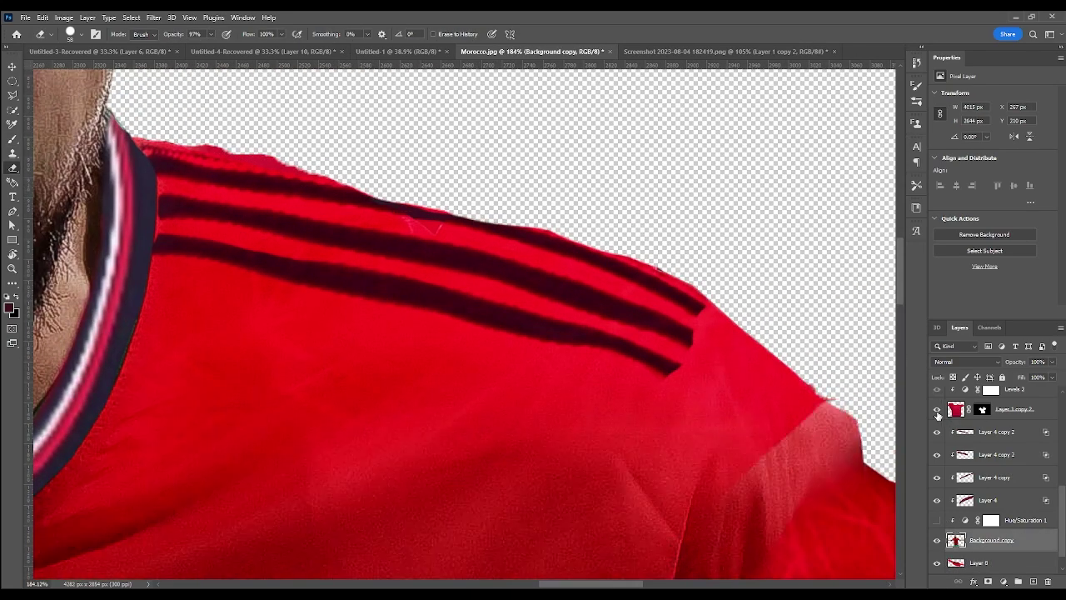
scroll(991, 467, "up", 2)
left_click(945, 461)
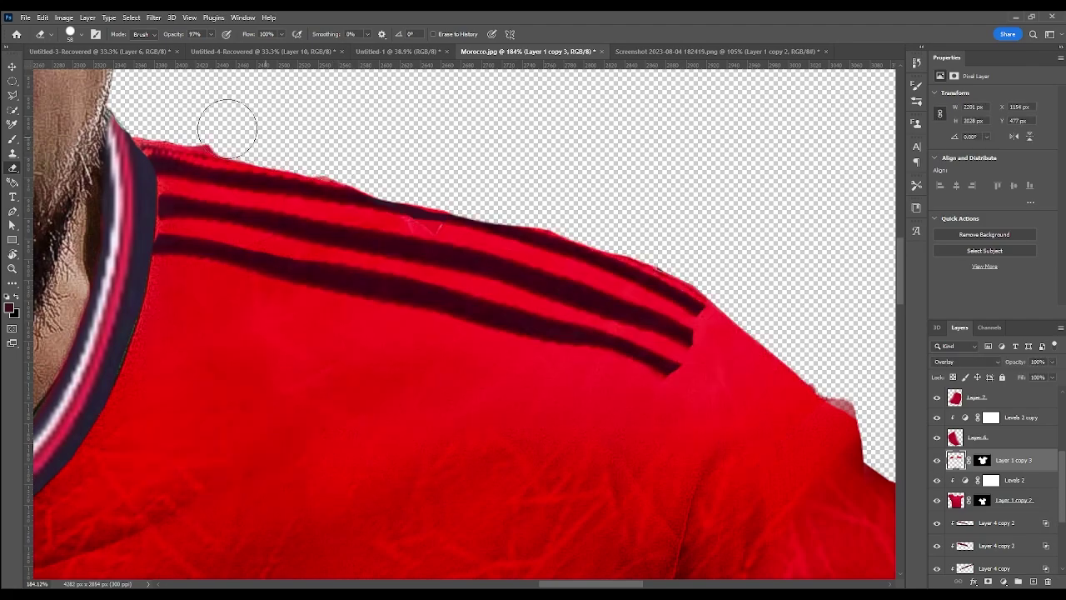
scroll(228, 129, "down", 3)
scroll(527, 332, "down", 2)
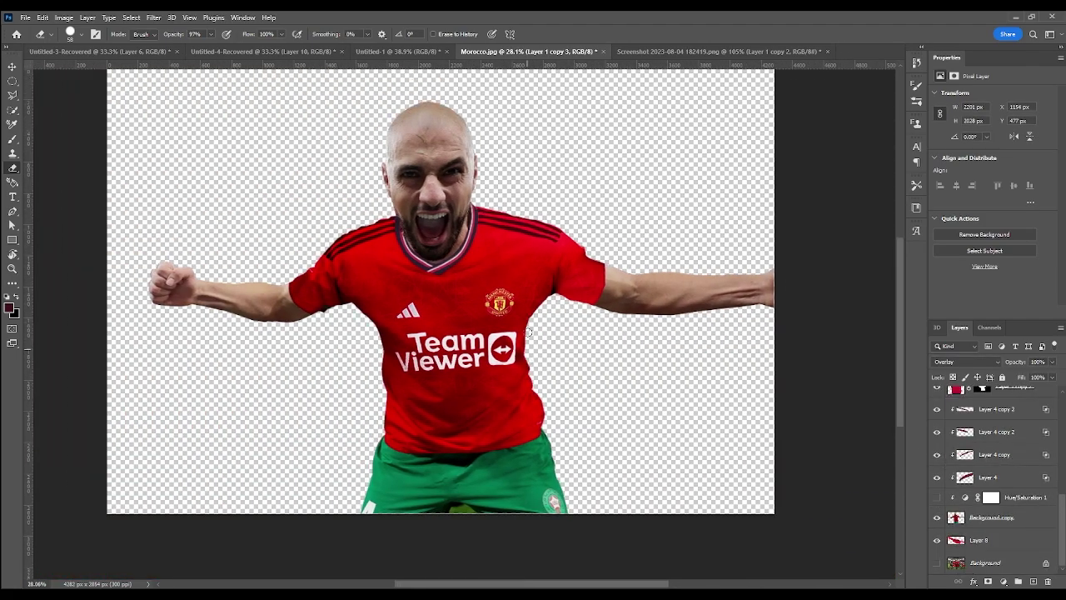
scroll(547, 299, "down", 1)
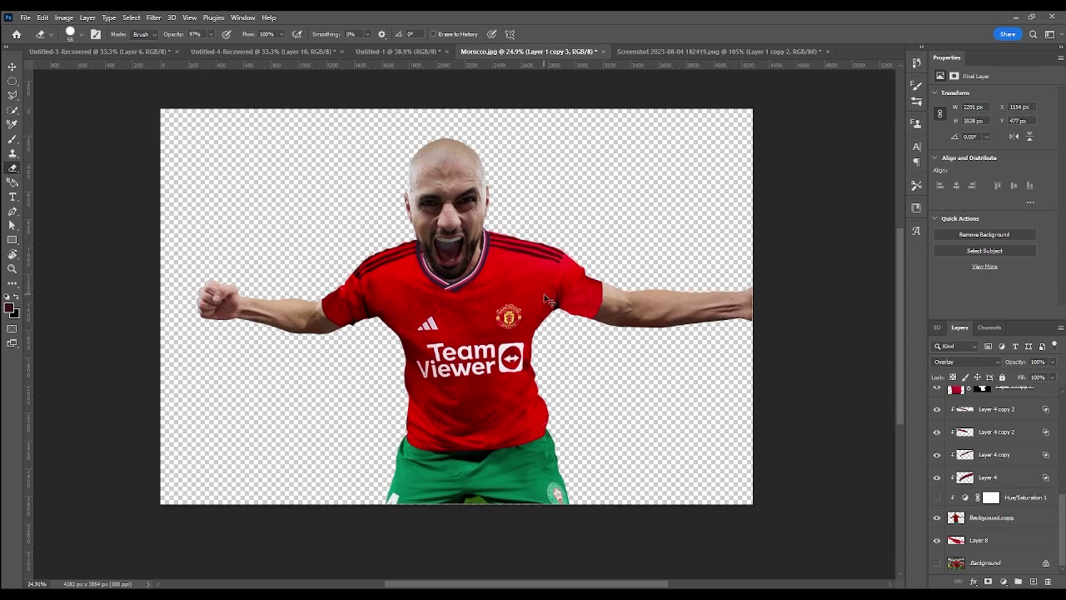
left_click(781, 52)
Step: Close the red shirt screenshot document
left_click(529, 52)
scroll(543, 104, "up", 1)
left_click(782, 55)
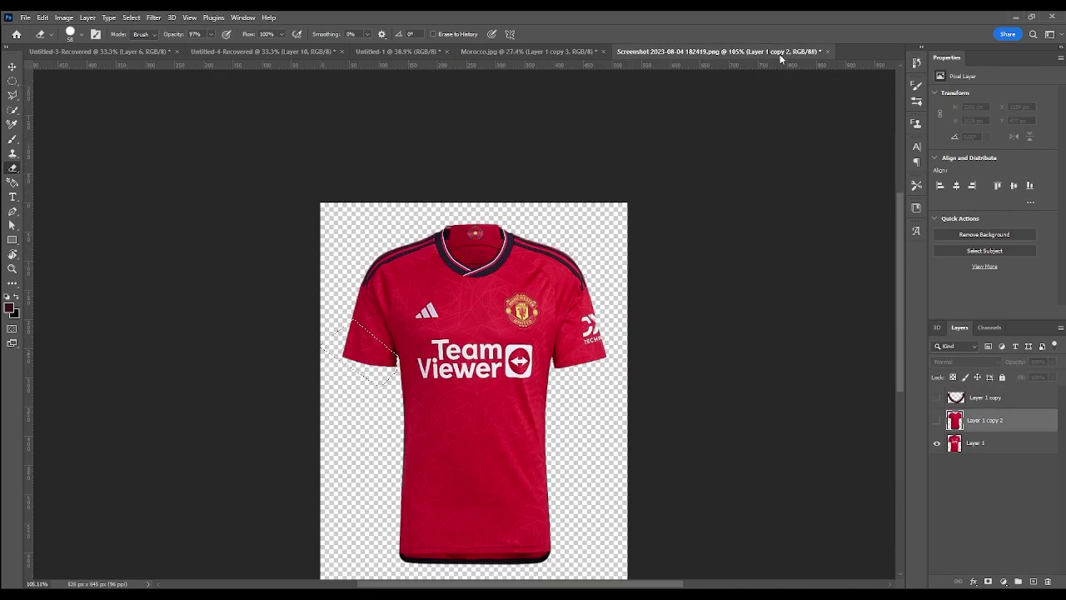
key("ctrl+w")
Step: Scale the player down in the stadium frame so the shorts fit, then fit the image to the window
left_click(757, 484)
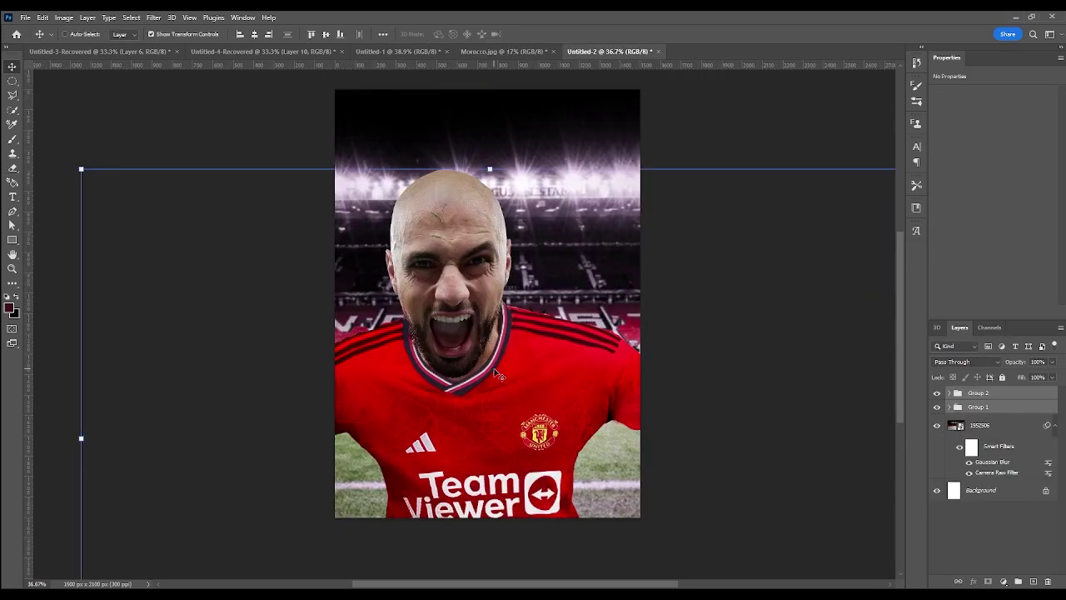
left_click_drag(779, 487, 733, 459)
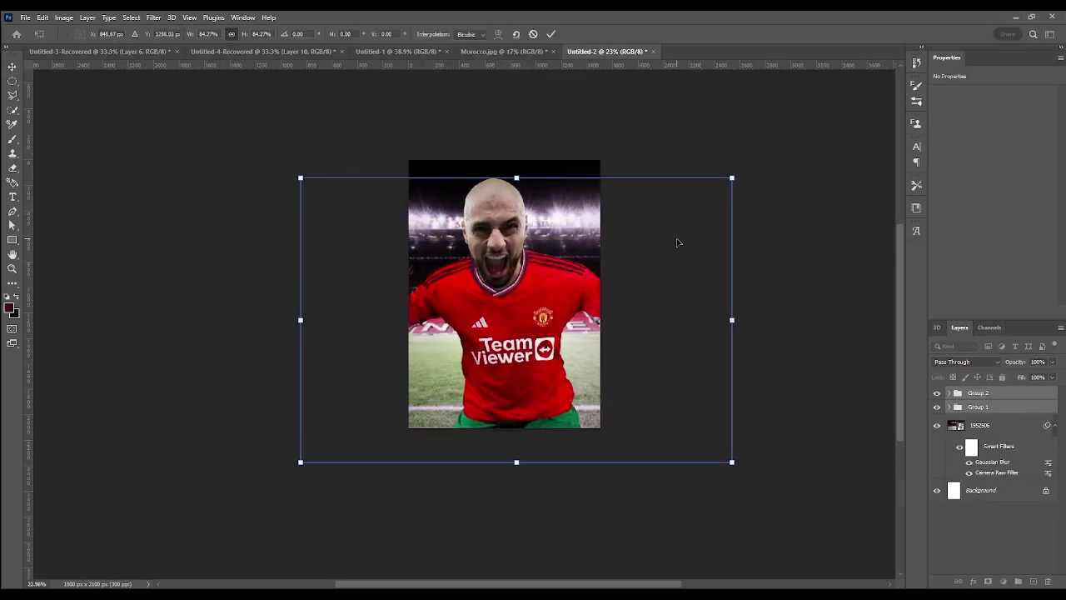
scroll(425, 354, "up", 2)
left_click(552, 35)
scroll(612, 171, "down", 1)
key("ctrl+t")
left_click_drag(823, 442, 740, 403)
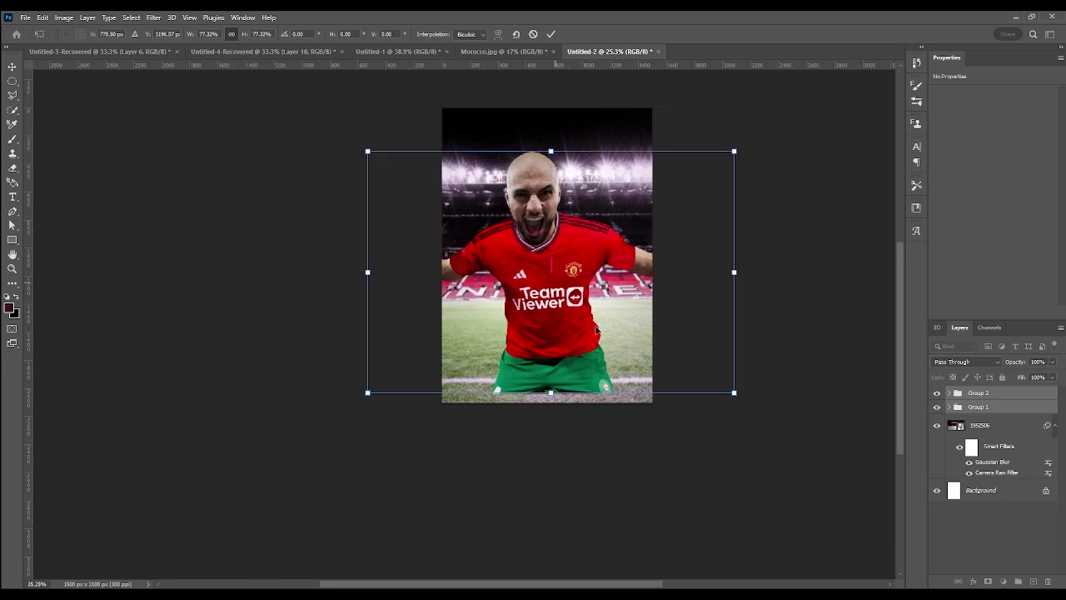
left_click_drag(755, 158, 762, 124)
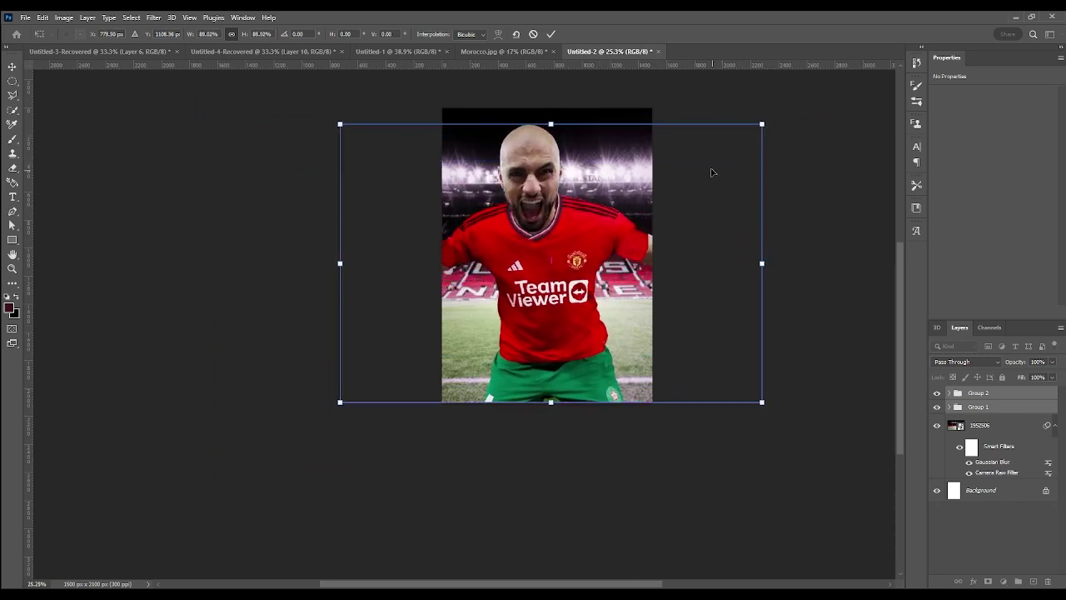
key("Return")
key("ctrl+0")
Step: Expand Group 2 and select Layer 6, the sleeve patch
key("b")
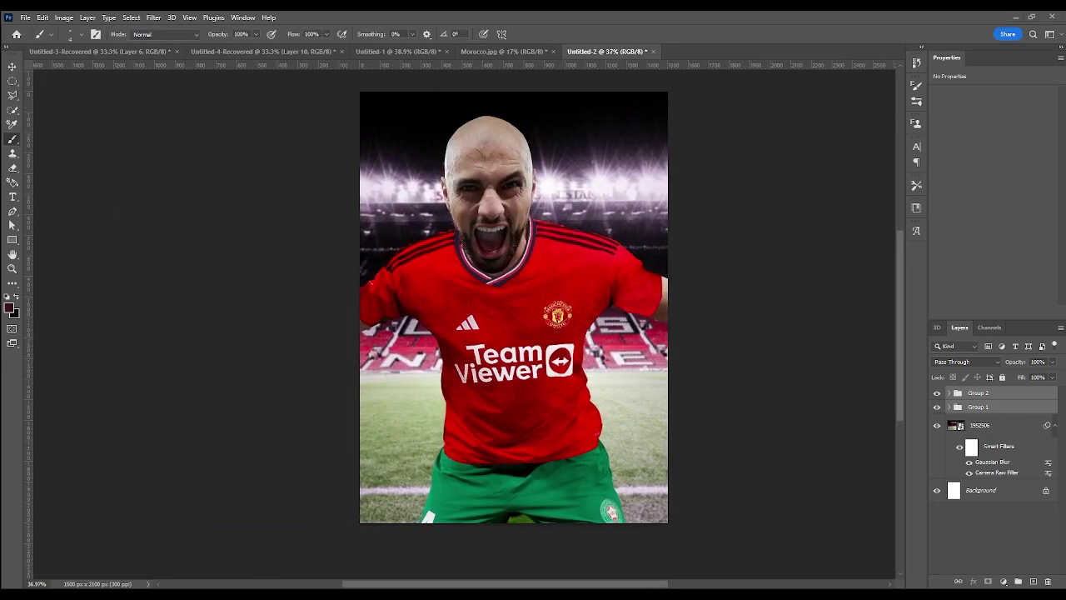
left_click(952, 393)
scroll(954, 448, "down", 2)
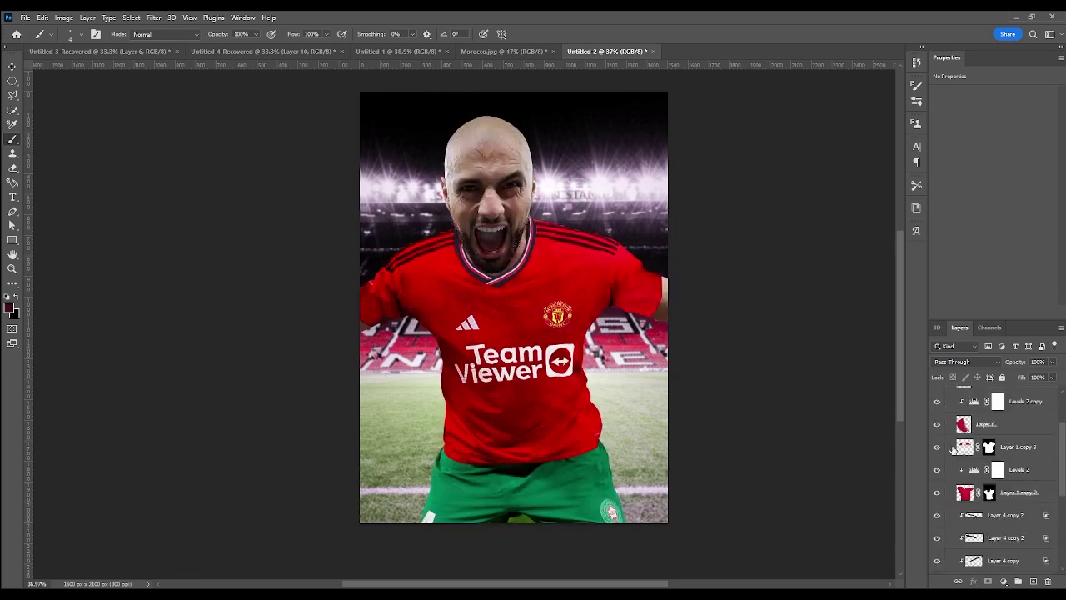
left_click(965, 492)
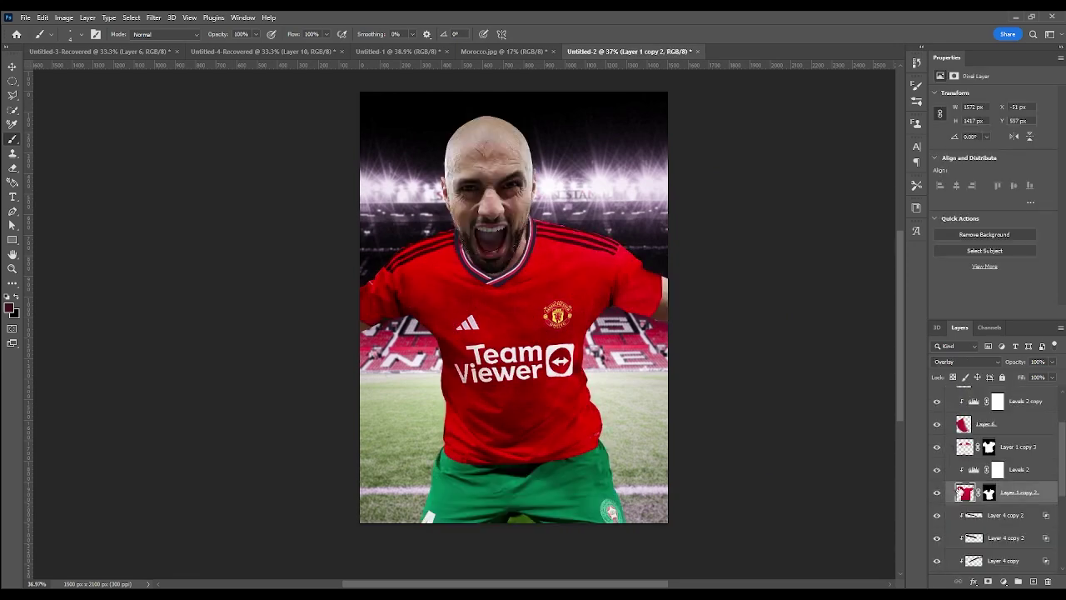
scroll(999, 450, "down", 1)
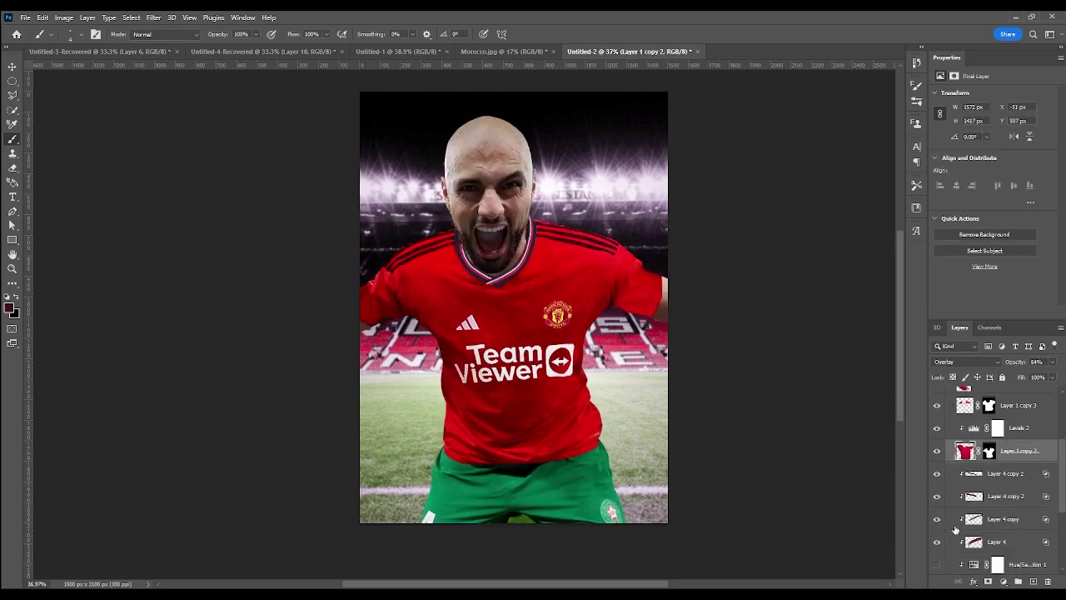
scroll(999, 450, "up", 1)
left_click(985, 424)
scroll(381, 351, "up", 5)
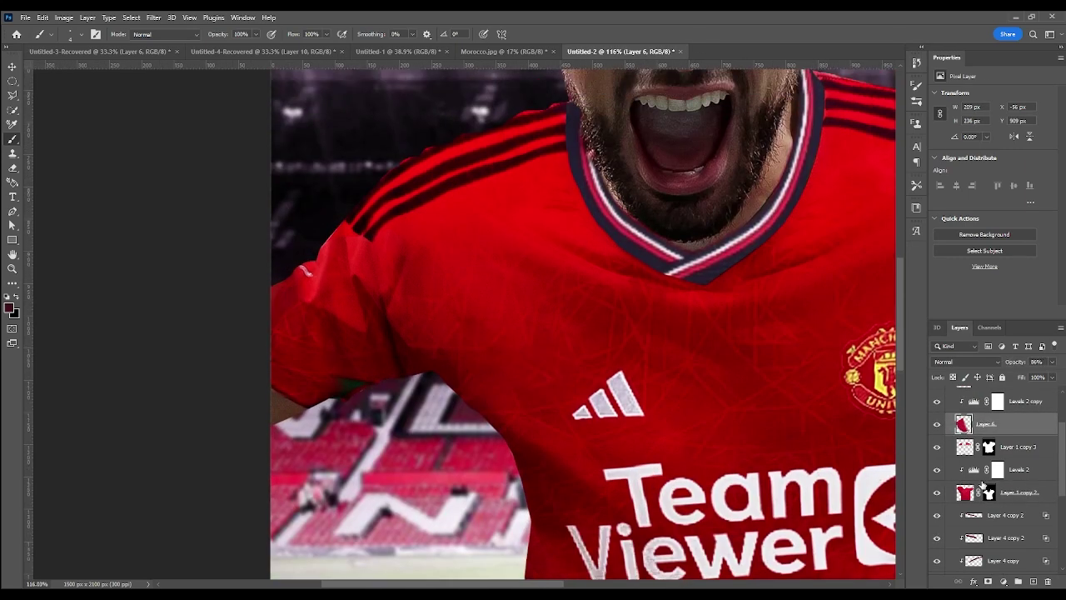
Step: Warp the sleeve patch to follow the arm
key("v")
scroll(353, 467, "up", 2)
scroll(353, 473, "up", 2)
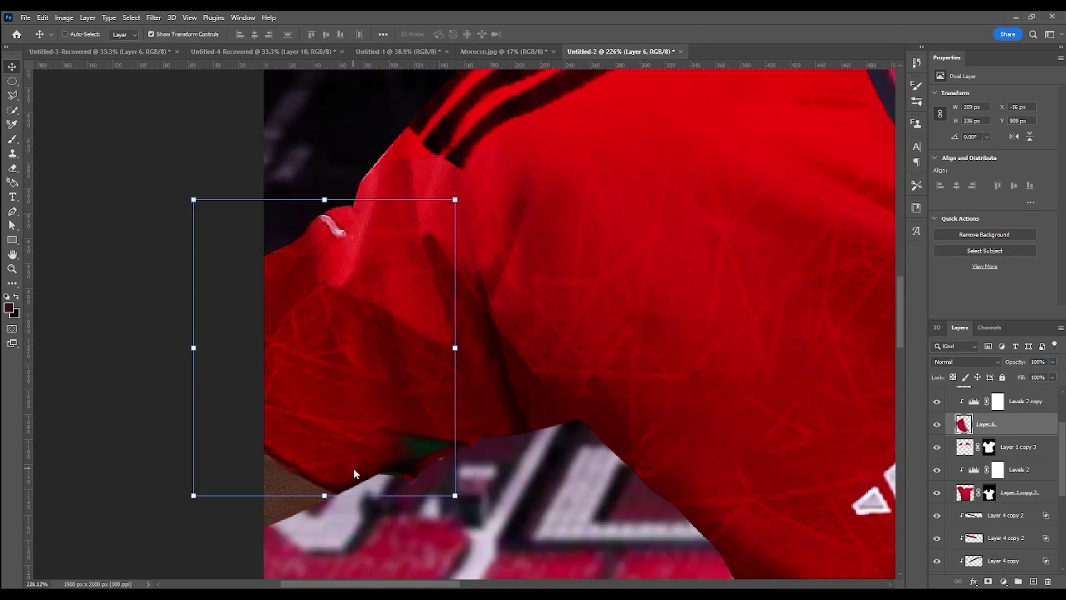
key("ctrl+t")
right_click(397, 328)
mouse_move(455, 496)
left_mouse_down()
mouse_move(561, 388)
mouse_move(506, 388)
left_mouse_up()
key("Return")
Step: Clean up the sleeve's lower edge, then select Layer 7
key("b")
scroll(477, 422, "down", 2)
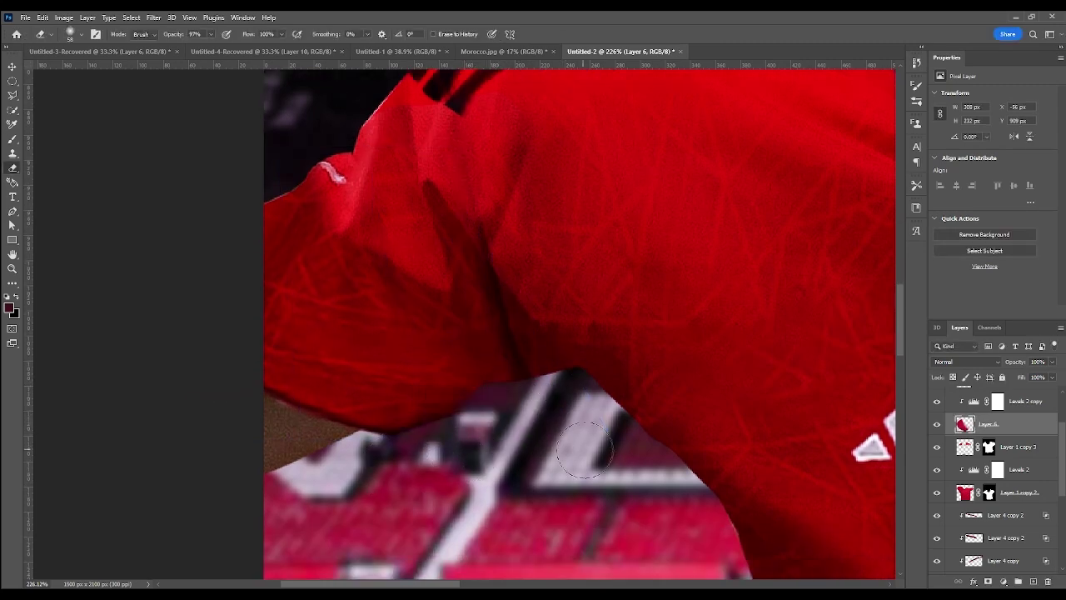
scroll(436, 466, "up", 2)
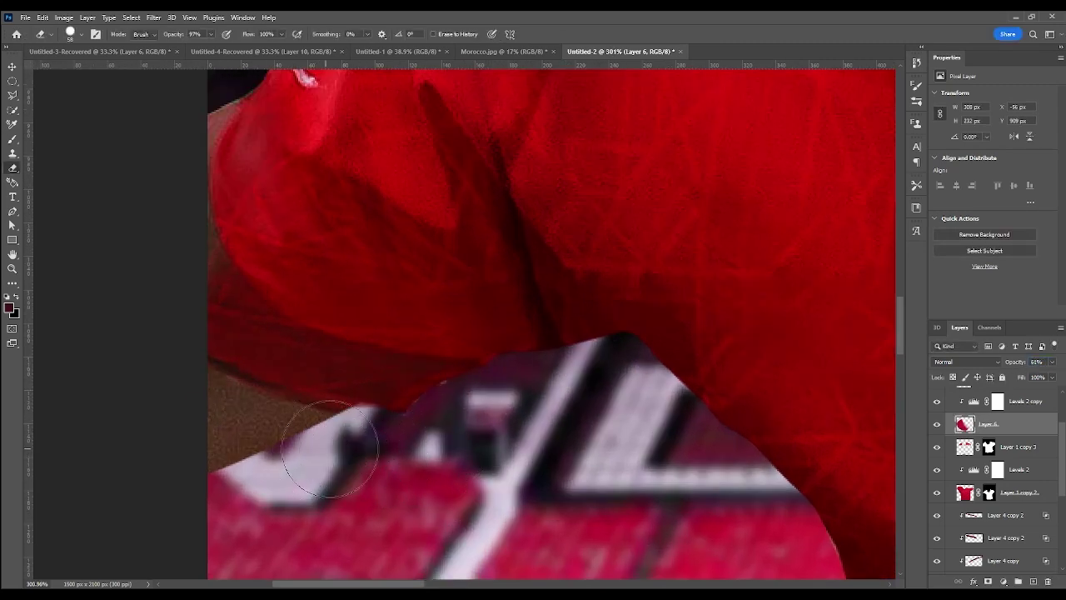
scroll(487, 445, "down", 3)
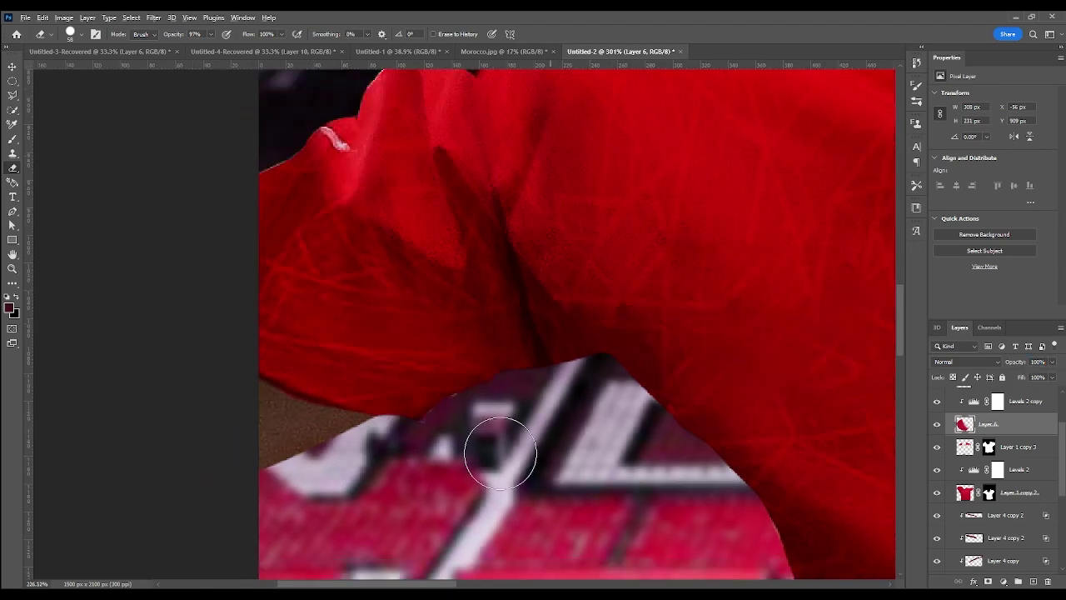
scroll(488, 445, "down", 5)
scroll(488, 445, "down", 3)
scroll(976, 447, "up", 2)
left_click(987, 420)
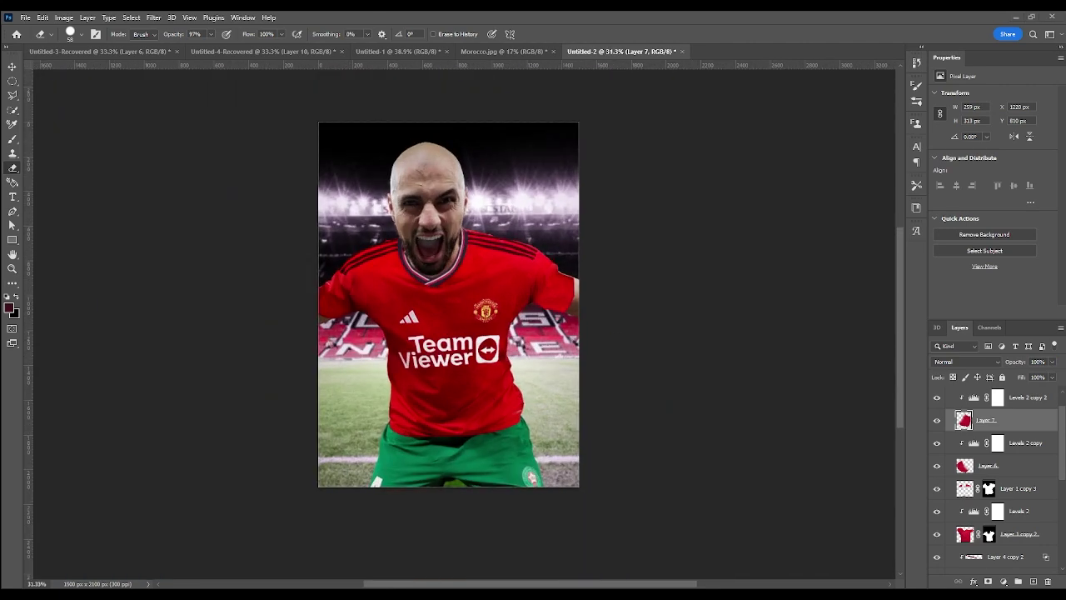
Step: Raise the Greens and Cyans sliders of Black & White 1 and invert its mask
mouse_move(990, 135)
left_mouse_down()
mouse_move(1017, 137)
mouse_move(992, 135)
left_mouse_up()
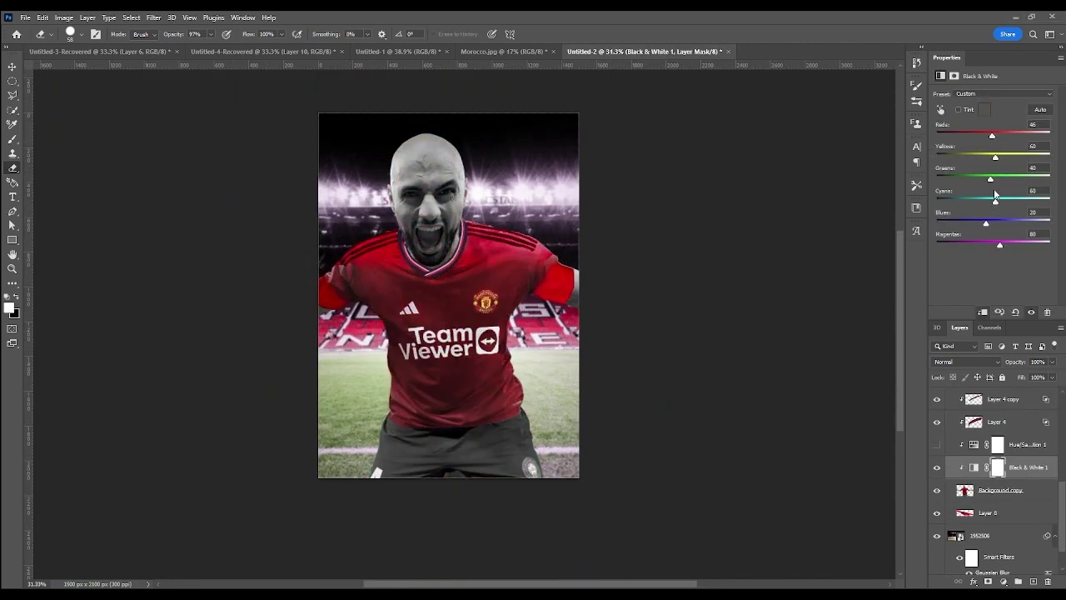
left_click_drag(992, 179, 1049, 178)
left_click_drag(995, 202, 1048, 202)
key("ctrl+i")
key("b")
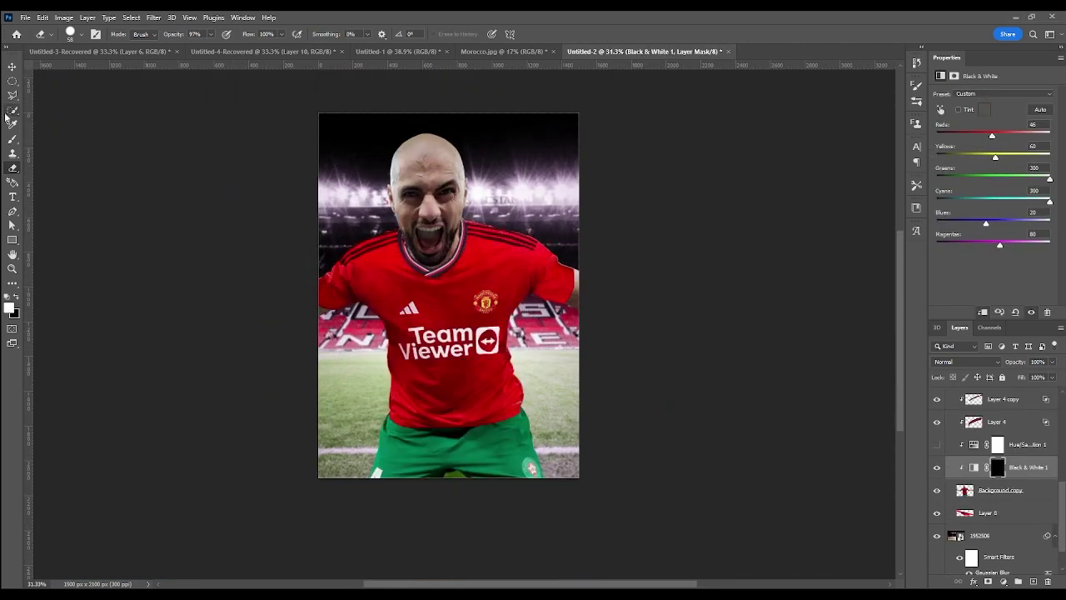
Step: Select the shorts area and brush it into the Black & White mask
scroll(528, 424, "down", 1)
scroll(499, 412, "up", 3)
scroll(489, 408, "up", 1)
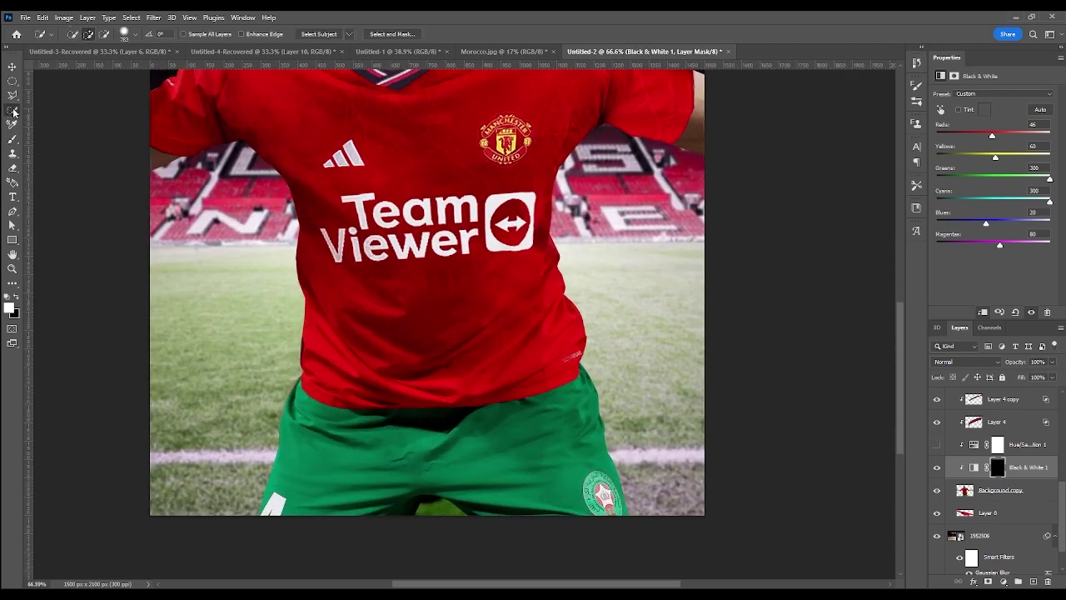
key("w")
left_click(351, 492)
key("b")
left_click_drag(405, 452, 440, 440)
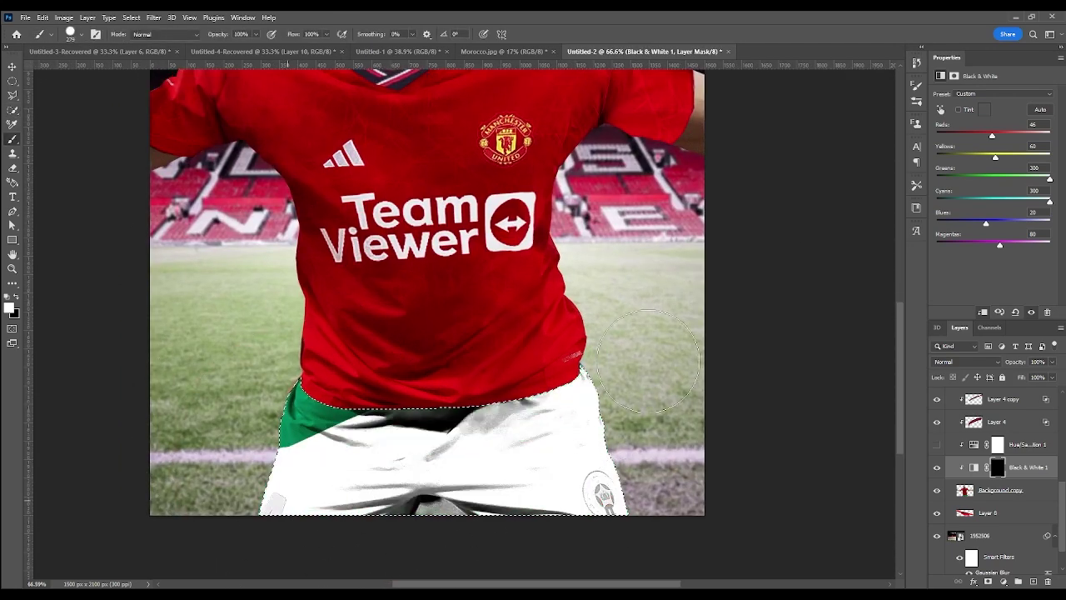
scroll(439, 439, "down", 1)
Step: Hide the Black & White adjustment and lasso the white mark on the lower shorts in Background copy
left_click(937, 466)
left_click(999, 490)
key("l")
scroll(558, 416, "up", 5)
left_click_drag(588, 454, 608, 537)
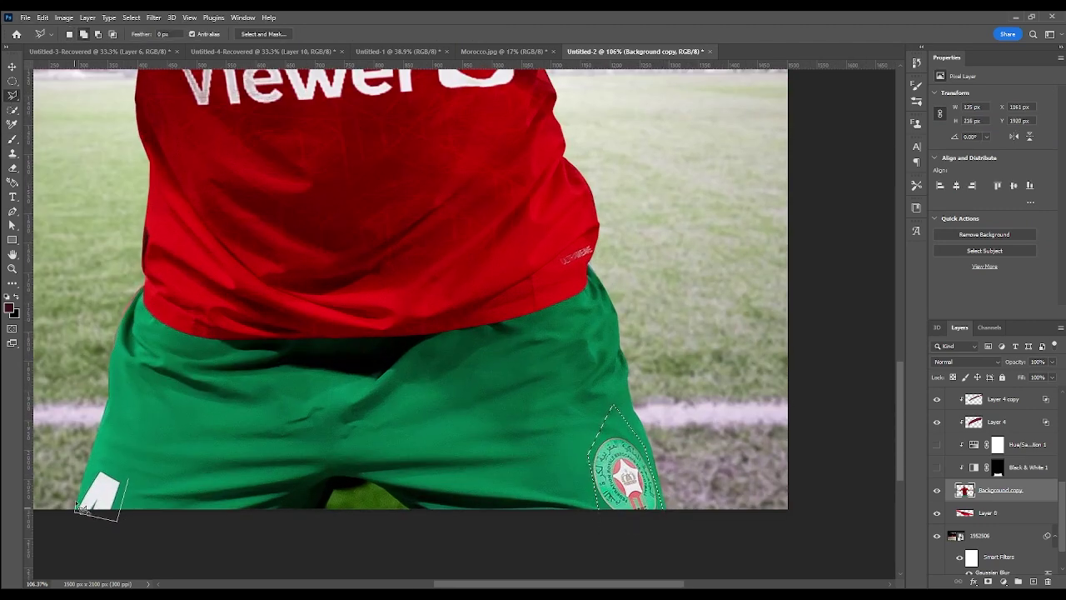
scroll(604, 167, "down", 3)
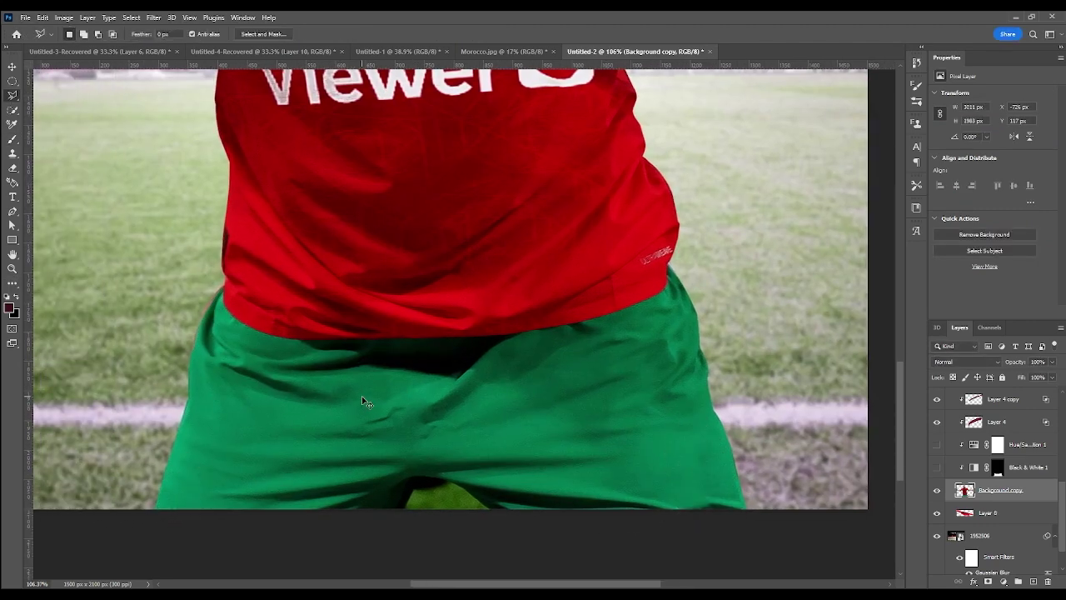
Step: Turn the Black & White adjustment back on and lower Greens and Cyans to tone the shorts
left_click(937, 468)
left_click(1021, 467)
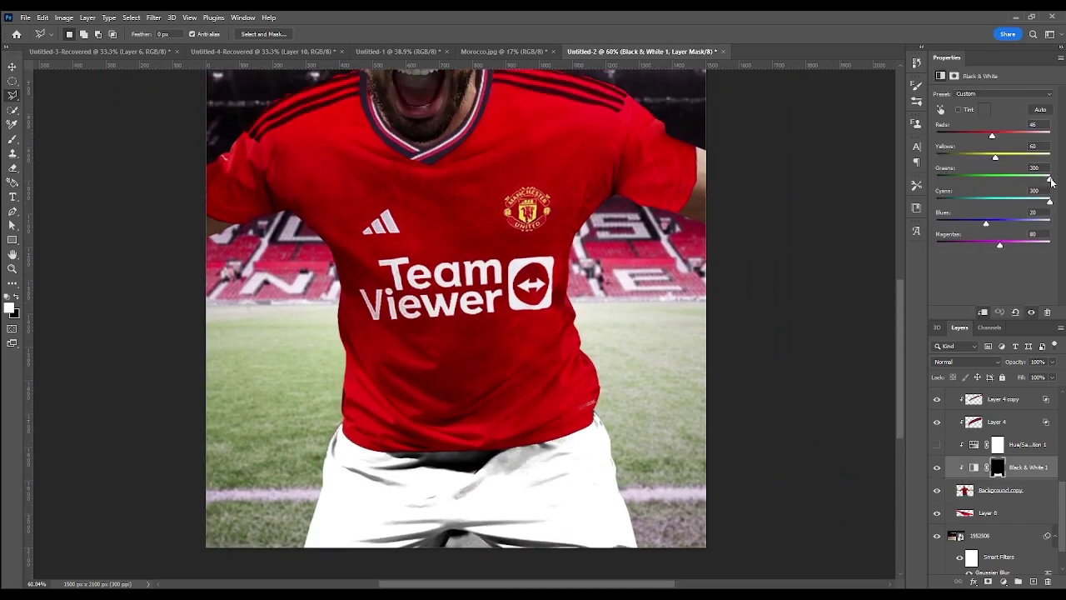
mouse_move(1049, 178)
left_mouse_down()
mouse_move(1015, 178)
mouse_move(1032, 201)
mouse_move(1048, 167)
left_mouse_up()
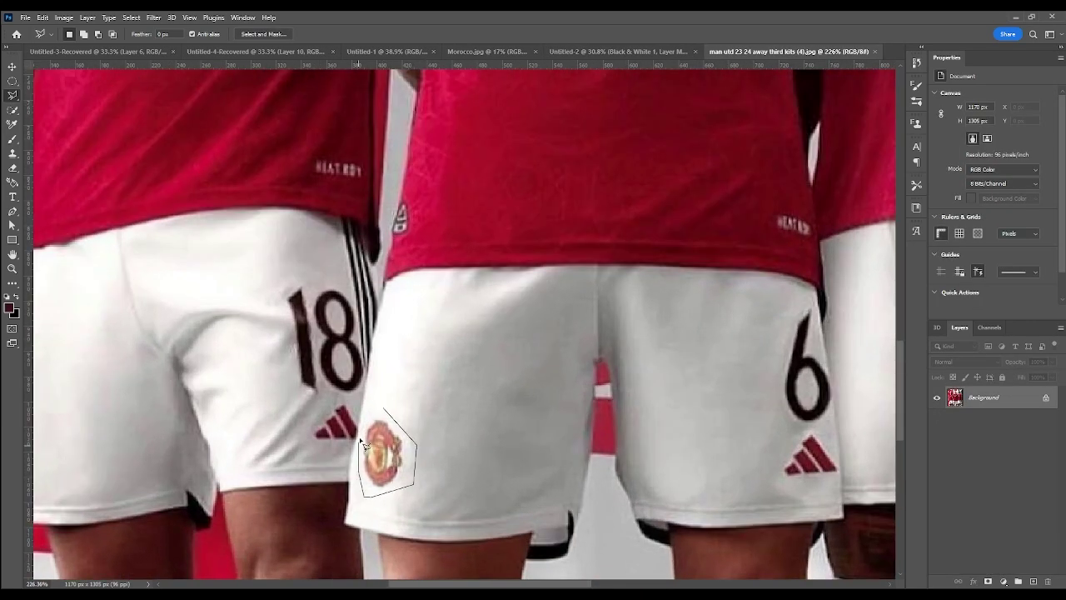
Step: Copy the United crest from the kits photo and place it on the shorts' left leg
key("ctrl+c")
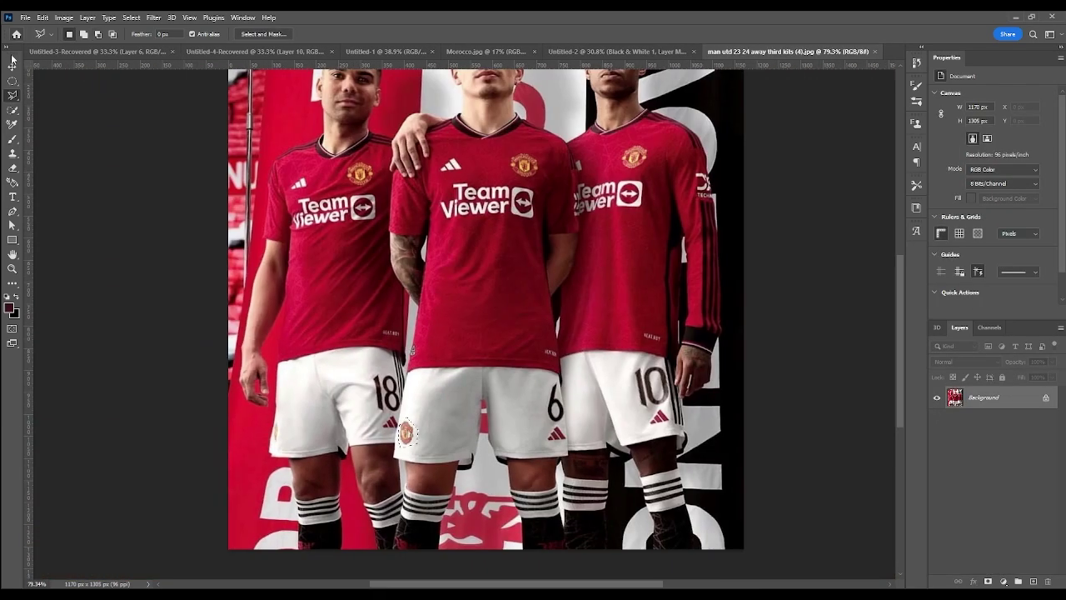
left_click(619, 50)
key("ctrl+v")
key("ctrl+t")
mouse_move(434, 520)
left_mouse_down()
mouse_move(441, 572)
mouse_move(379, 536)
mouse_move(388, 546)
left_mouse_up()
left_click(550, 33)
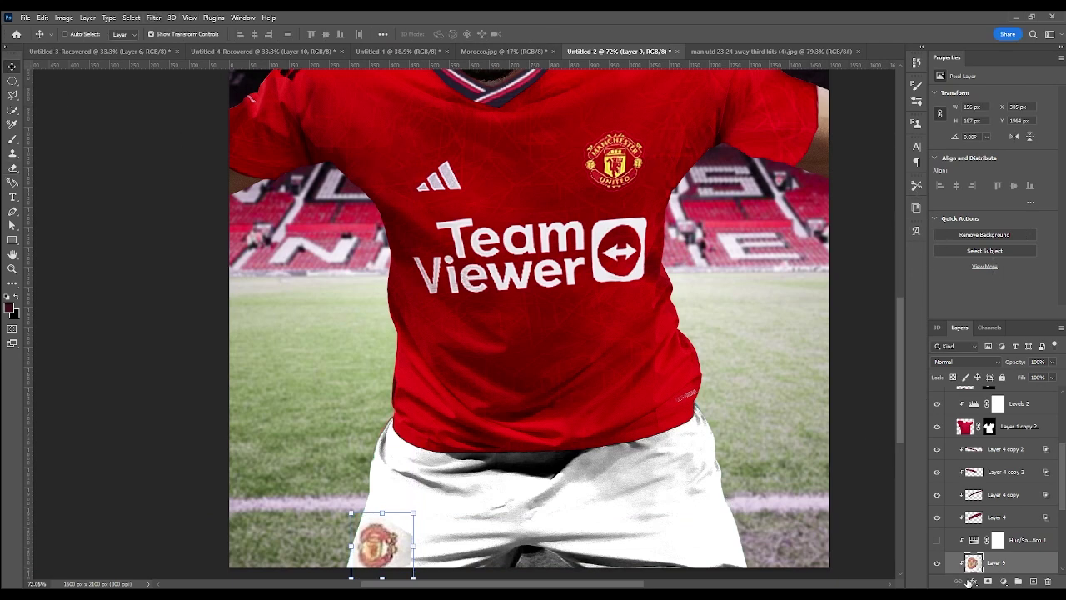
Step: Erase unwanted parts around the pasted crest
key("h")
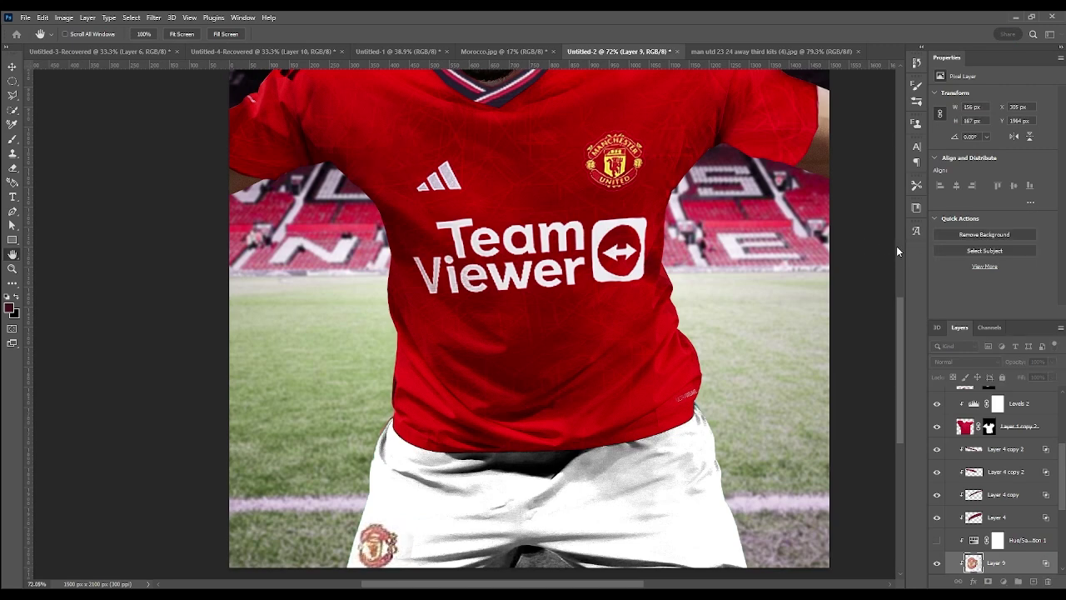
key("e")
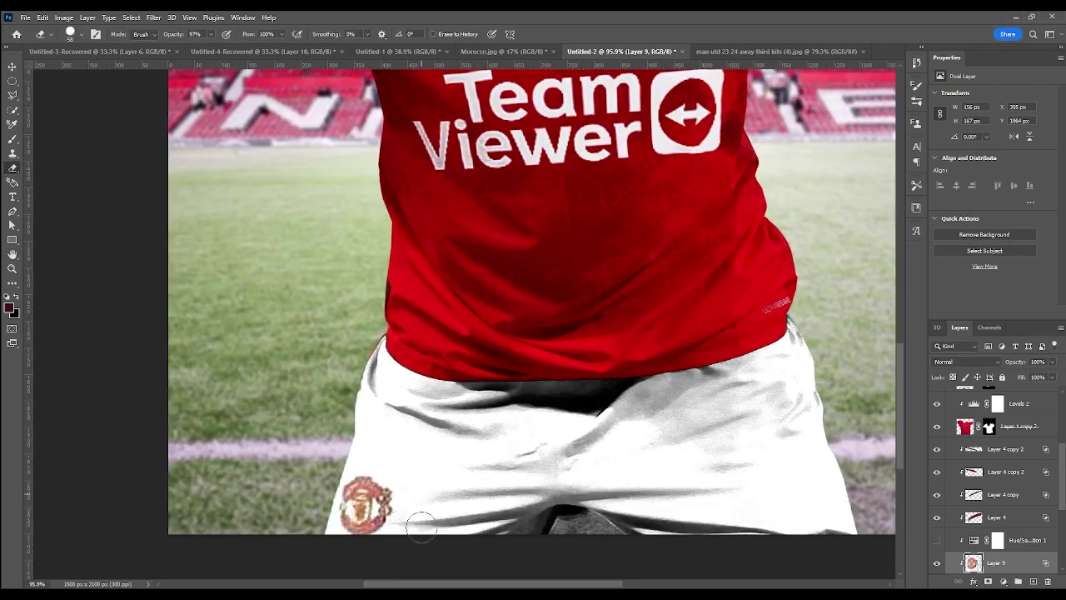
scroll(550, 452, "down", 5)
scroll(580, 297, "up", 1)
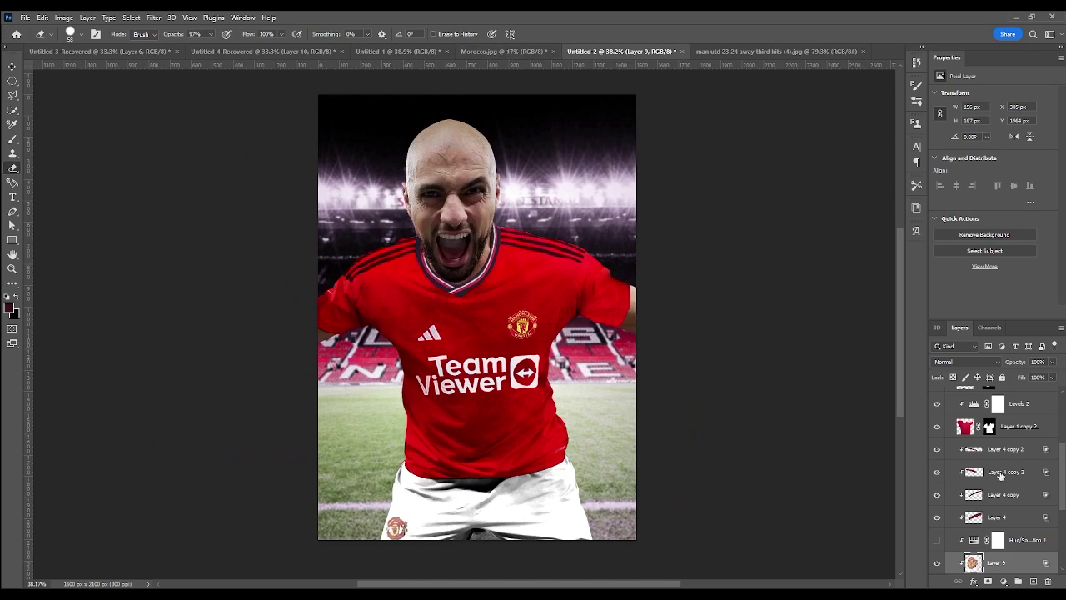
scroll(1001, 474, "up", 3)
Step: Outline the adidas logo in the Man Utd kits photo for copying
left_click(1000, 411)
key("v")
left_click_drag(429, 328, 723, 215)
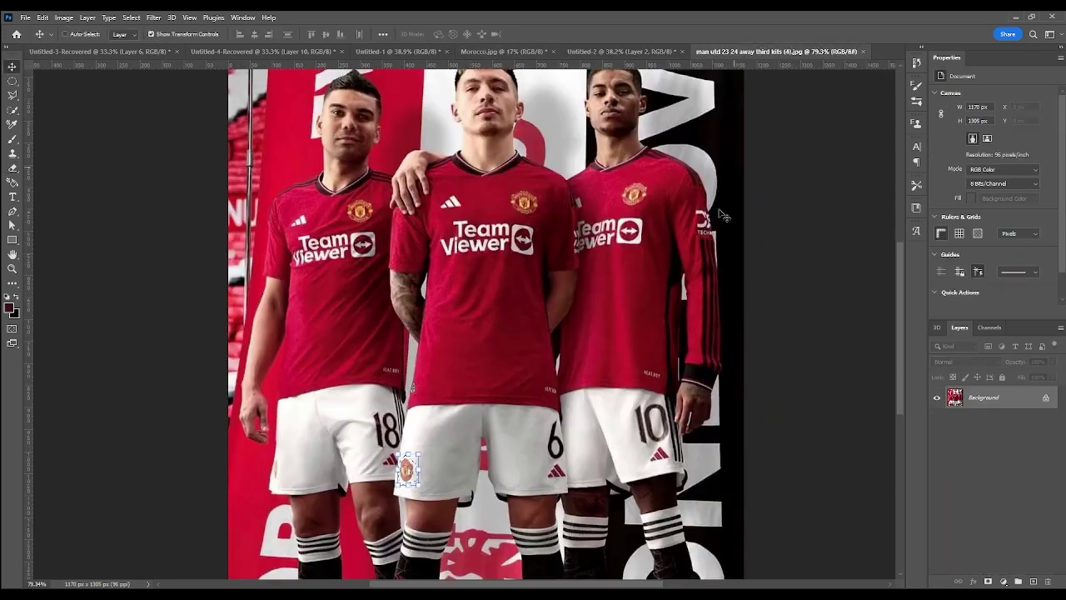
scroll(556, 454, "up", 3)
scroll(558, 450, "up", 3)
key("l")
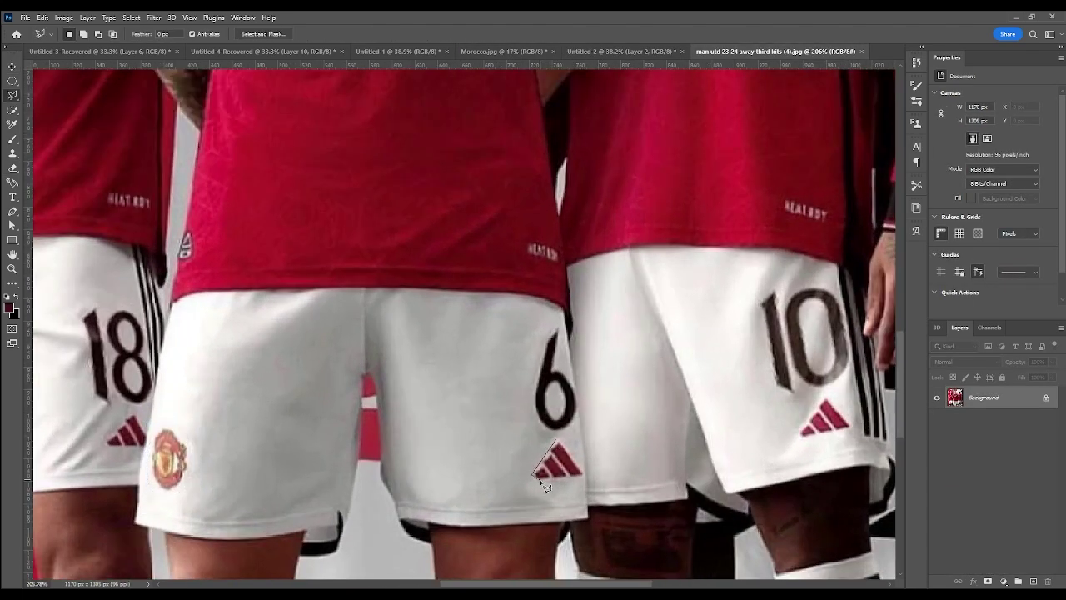
key("ctrl+0")
Step: Paste the adidas logo onto the right leg and reuse Layer 2's blend style to drop its white
left_click(620, 52)
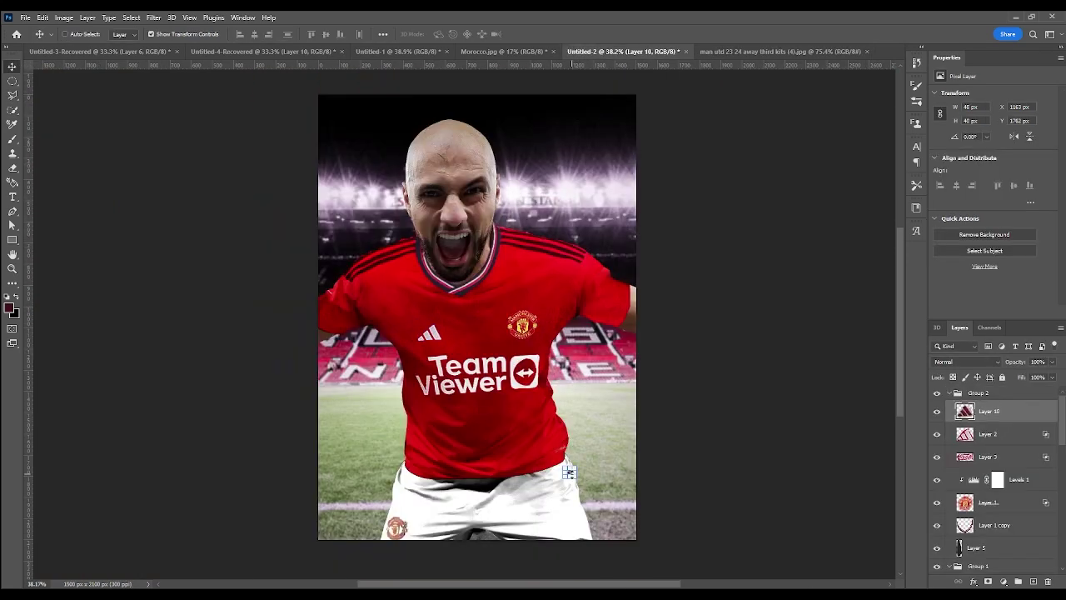
key("ctrl+v")
key("ctrl+t")
left_click_drag(570, 385, 573, 454)
key("Return")
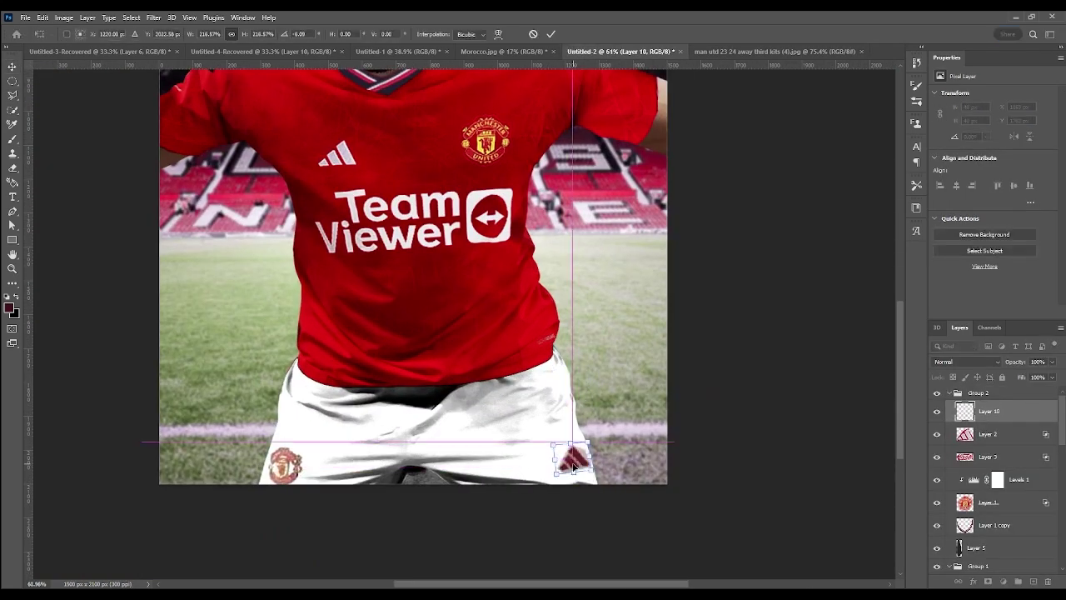
scroll(565, 480, "up", 3)
scroll(565, 481, "up", 2)
left_click_drag(646, 462, 655, 481)
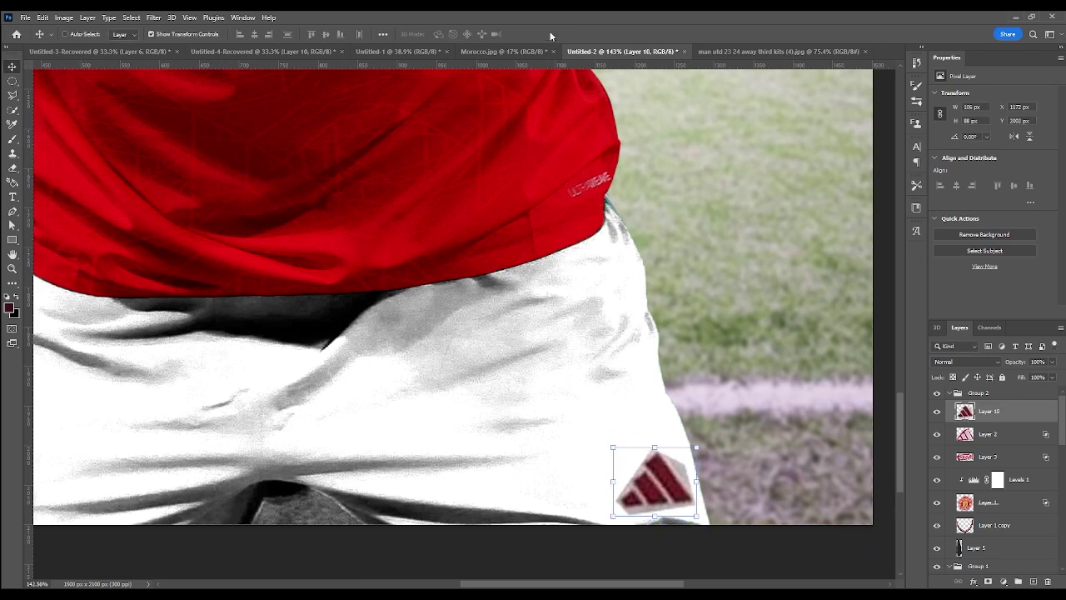
left_click_drag(1046, 434, 1046, 410)
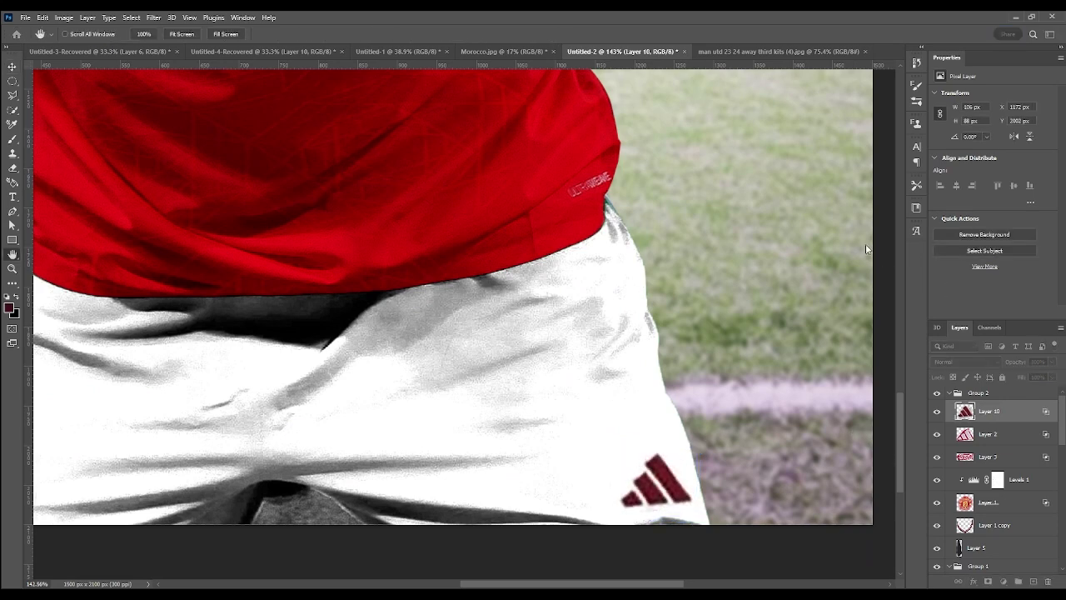
Step: Collapse Group 2 and select Layer 1 copy to work on the collar
scroll(587, 421, "down", 5)
key("w")
scroll(443, 265, "up", 3)
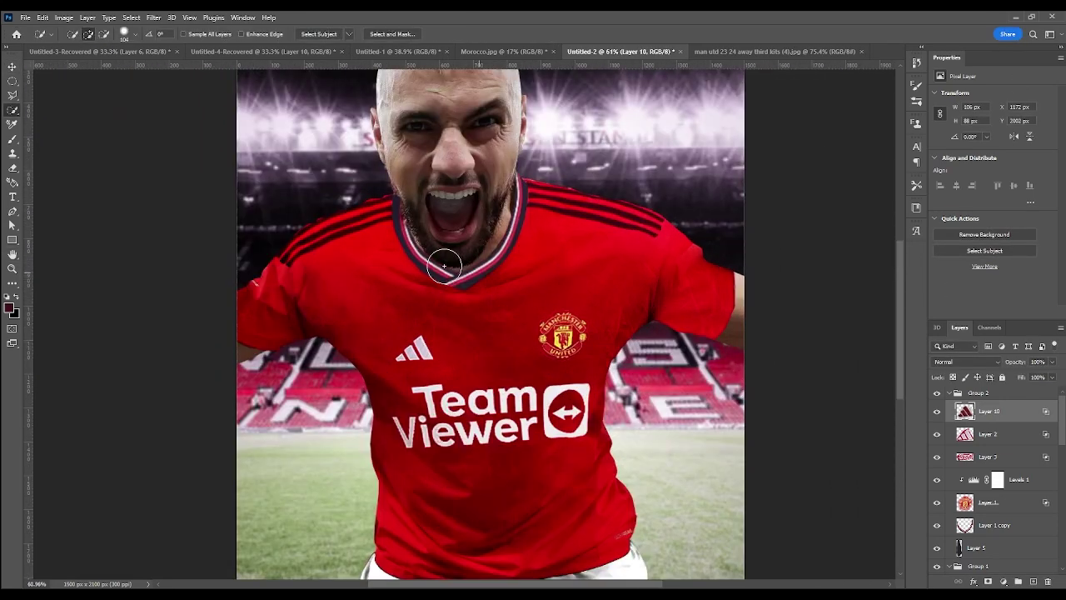
left_click(957, 394)
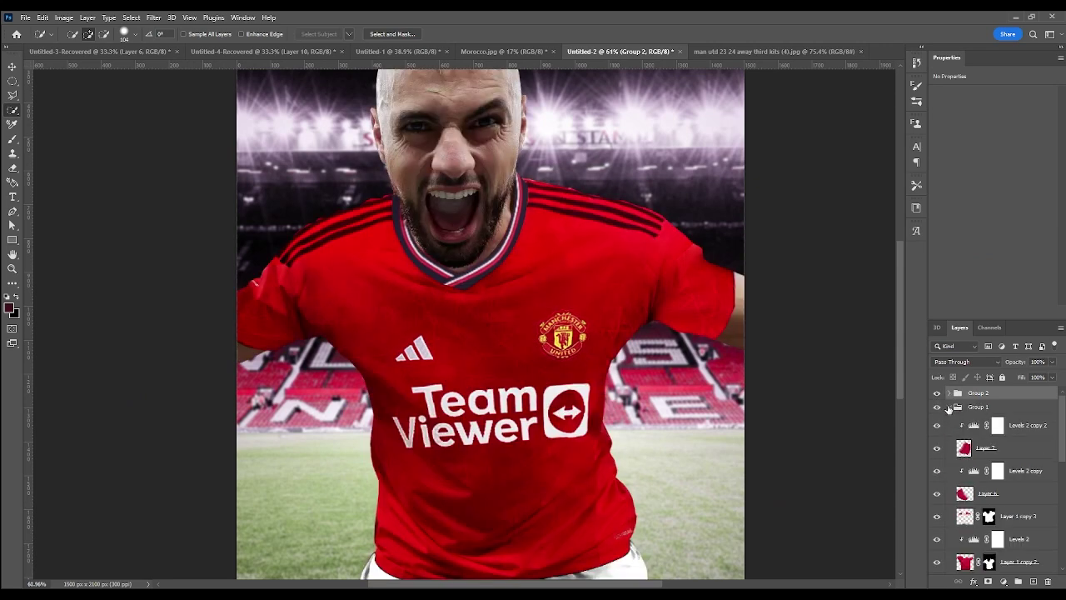
scroll(962, 473, "down", 3)
scroll(962, 473, "down", 2)
scroll(962, 474, "down", 2)
scroll(962, 473, "down", 1)
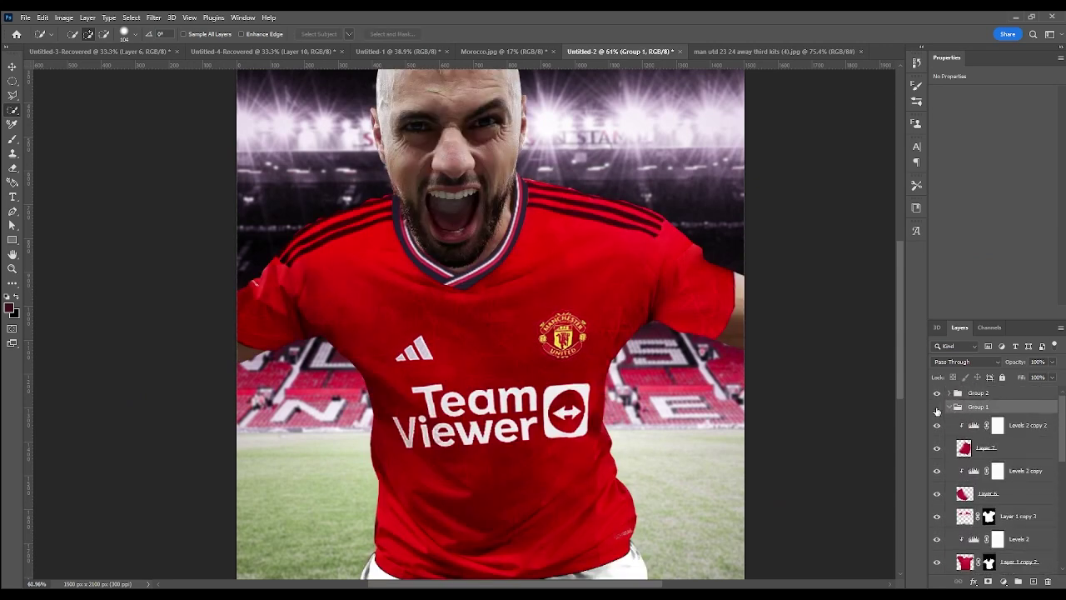
scroll(962, 474, "down", 2)
left_click(991, 525)
Step: Erase the beard edge along the collar on the Background copy layer
scroll(429, 250, "up", 3)
scroll(428, 250, "up", 3)
key("e")
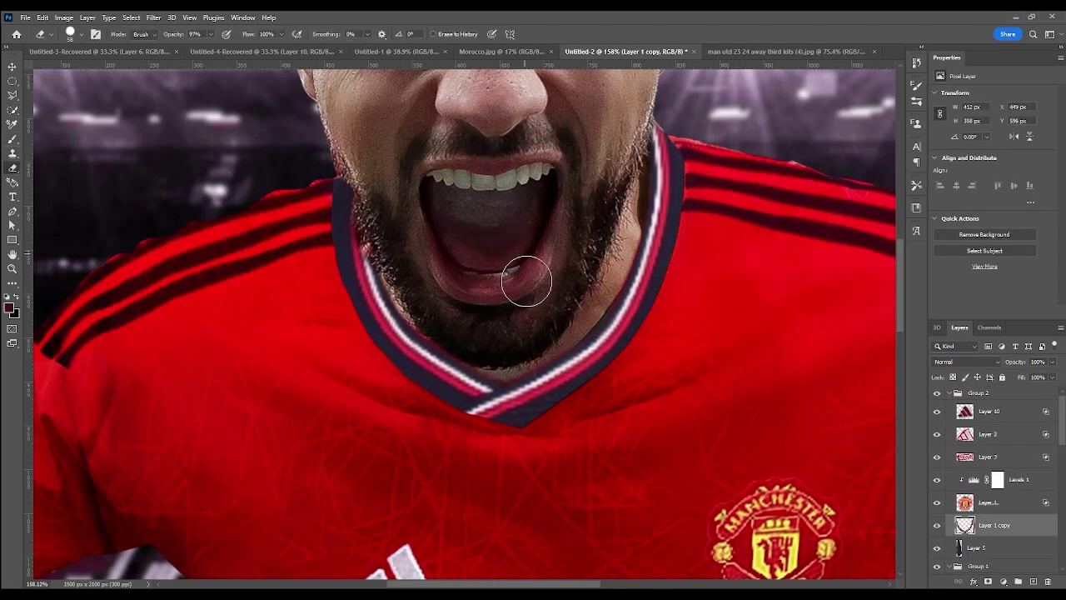
scroll(537, 166, "up", 1)
scroll(968, 534, "down", 2)
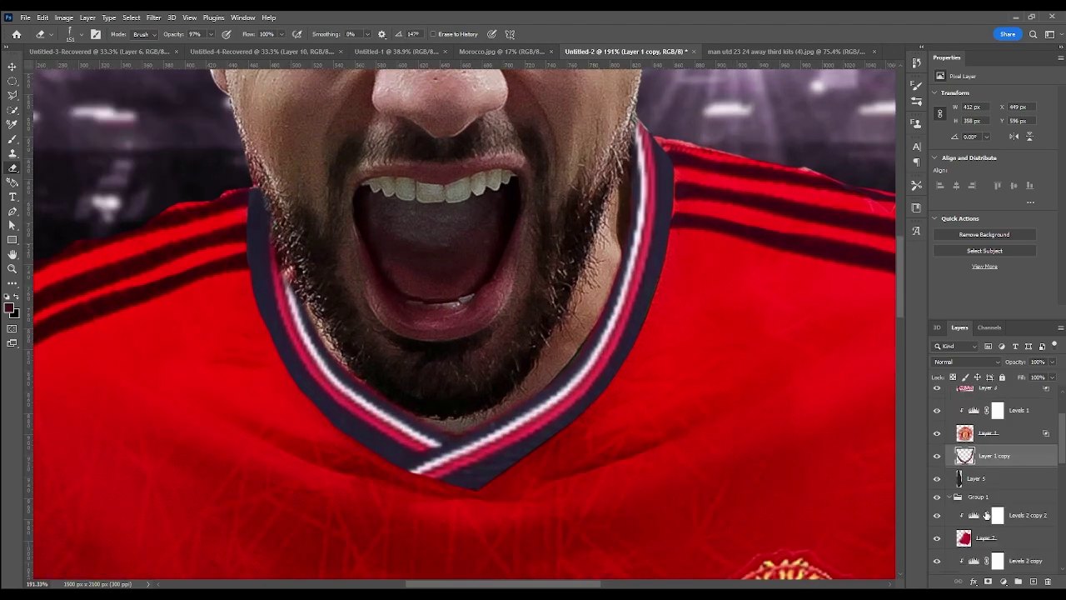
scroll(968, 533, "down", 3)
left_click(992, 500)
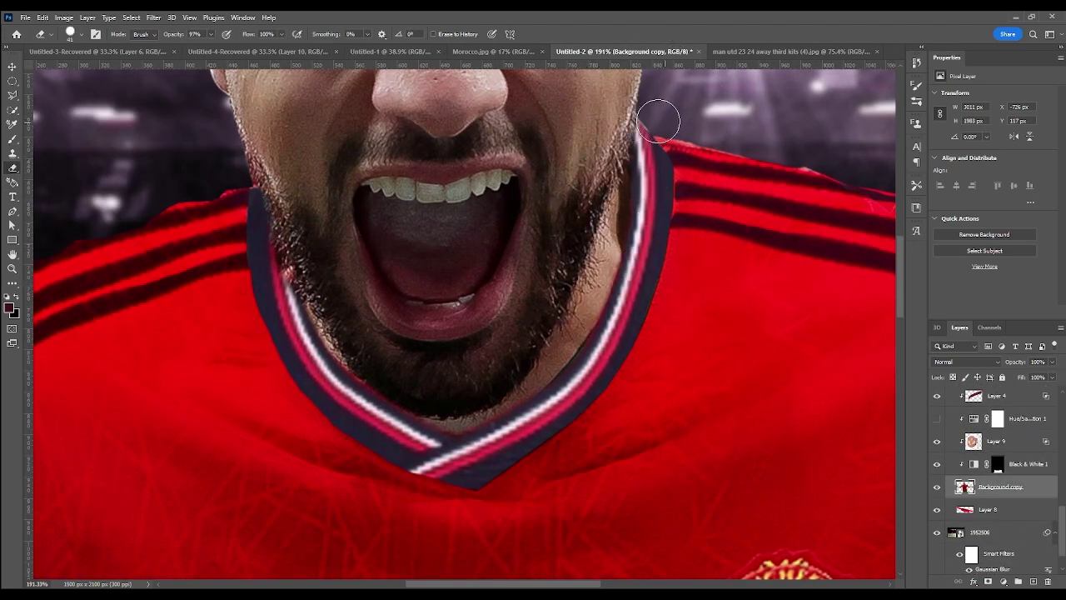
scroll(629, 191, "up", 4)
scroll(650, 222, "down", 10)
scroll(650, 223, "up", 6)
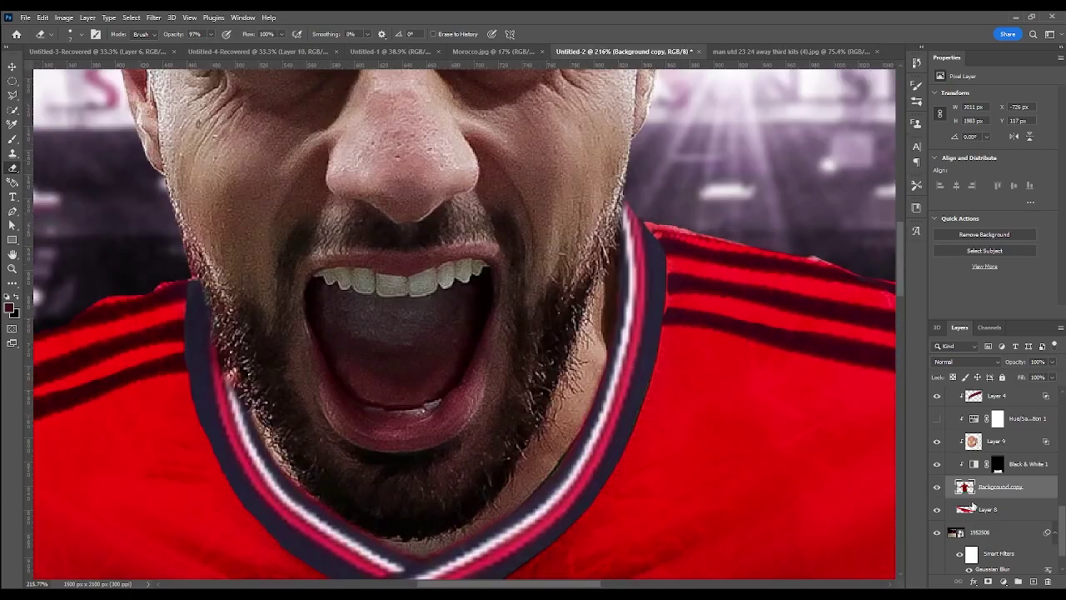
scroll(966, 461, "up", 2)
scroll(966, 461, "up", 2)
Step: Return to Layer 1 copy and place the stadium photo, currently smaller than the canvas
left_click(967, 456)
scroll(650, 200, "up", 2)
scroll(659, 205, "up", 2)
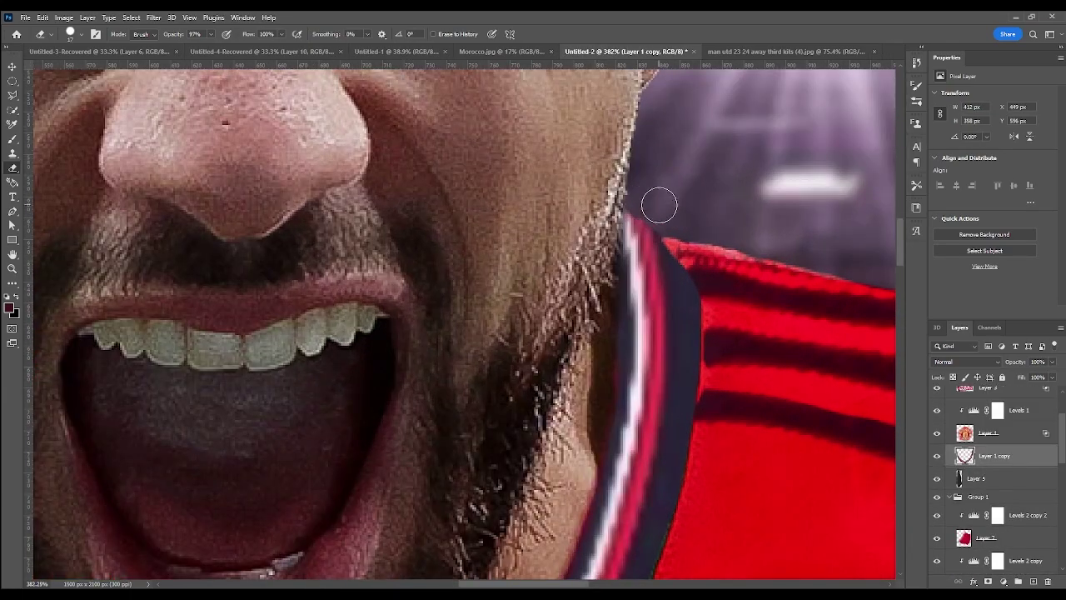
scroll(688, 220, "down", 5)
scroll(666, 250, "down", 1)
scroll(641, 299, "down", 1)
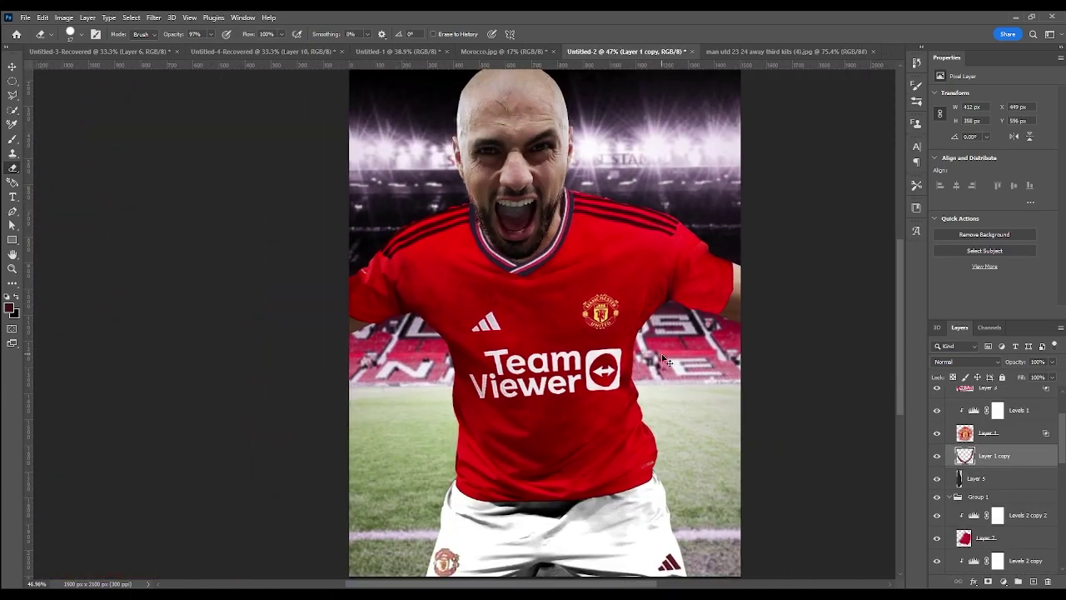
scroll(617, 346, "down", 1)
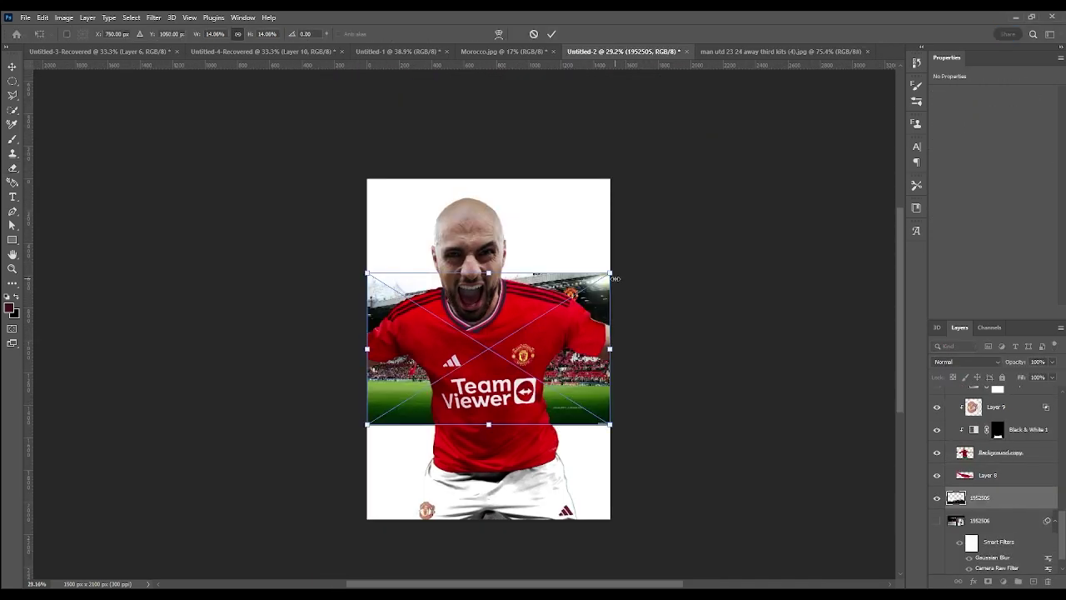
Step: Commit the placed stadium crowd photo so it fills the canvas behind the player
key("Return")
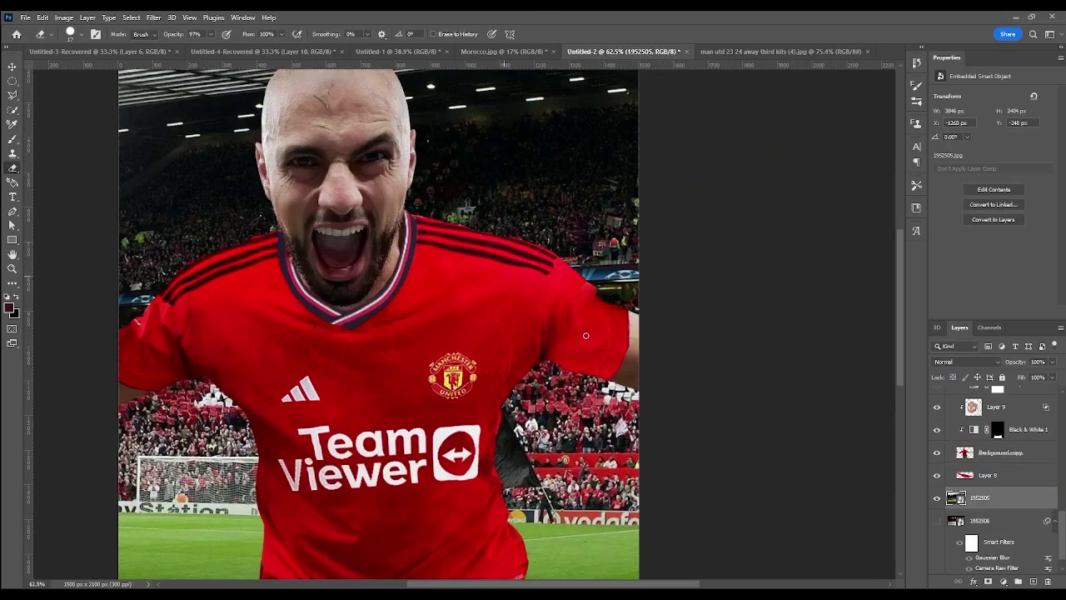
key("e")
scroll(585, 335, "up", 1)
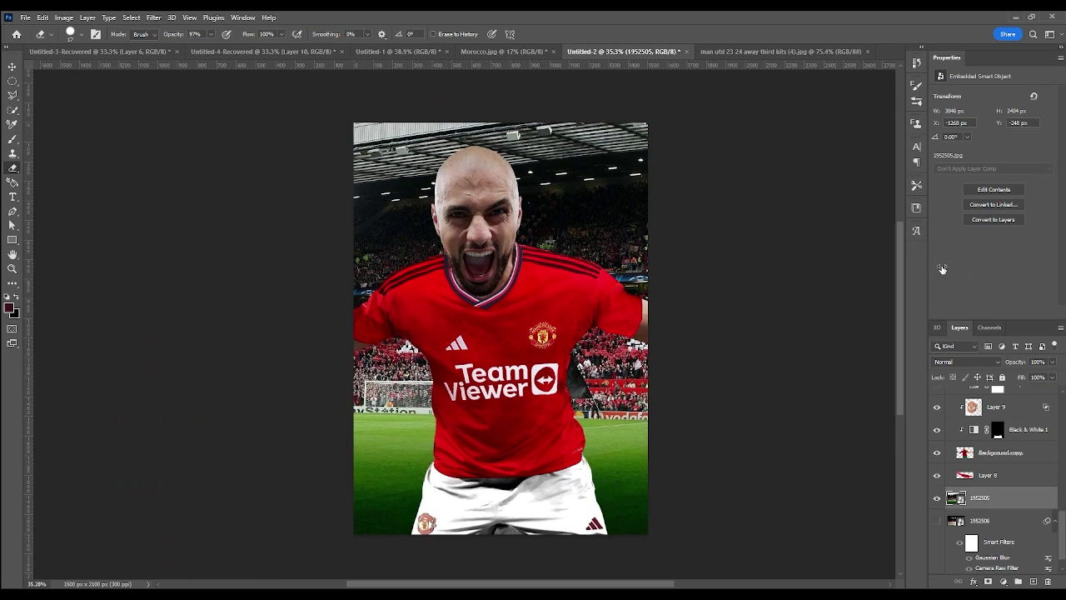
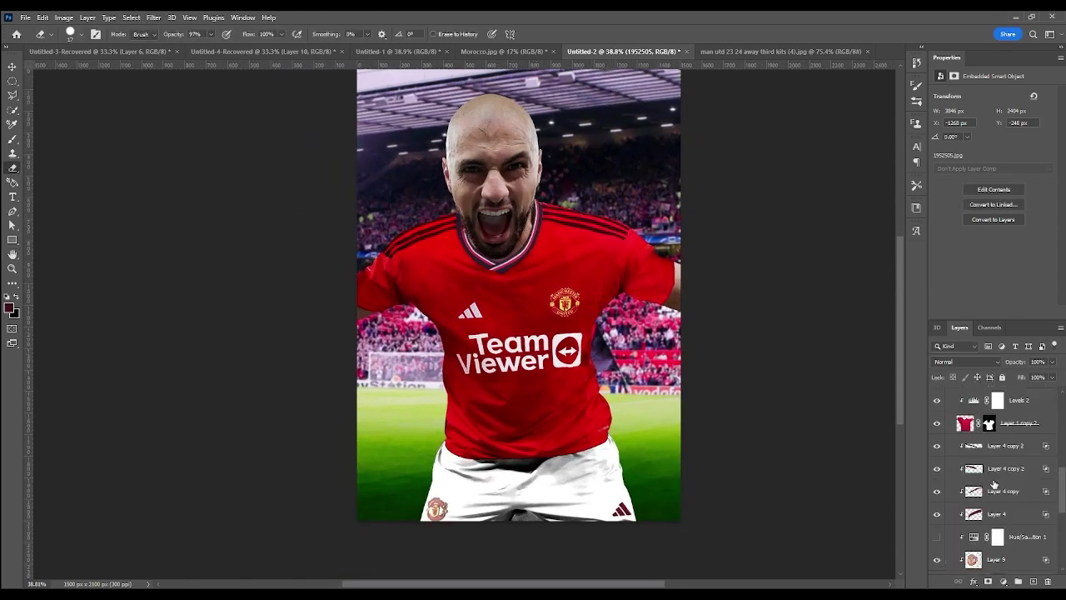
Step: Add a Curves layer clipped to Background copy that lifts the midpoint, then add an Exposure layer above Group 1
left_click(951, 407)
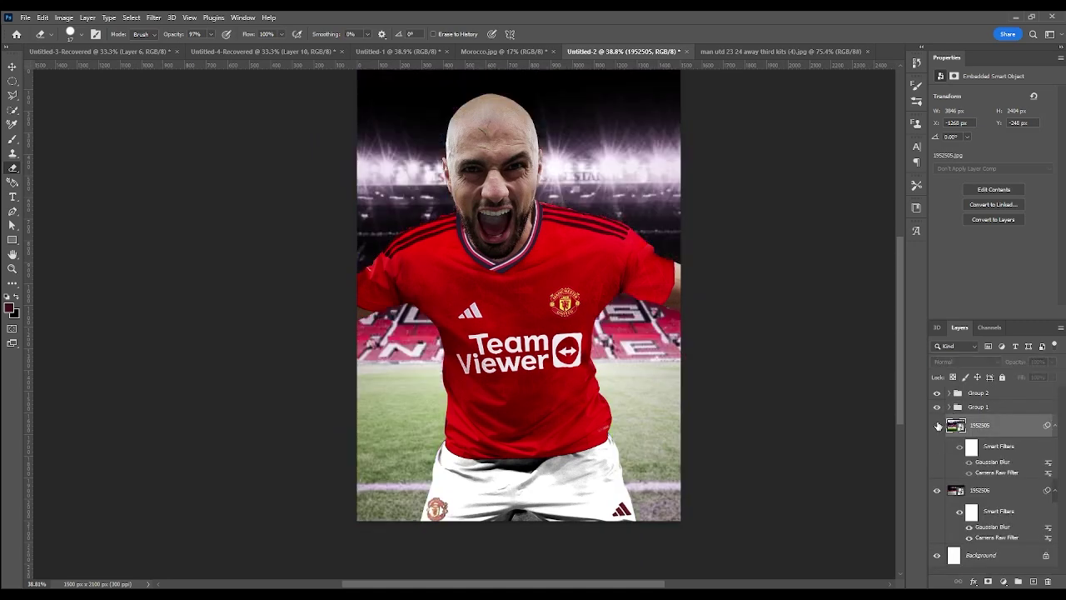
left_click(950, 406)
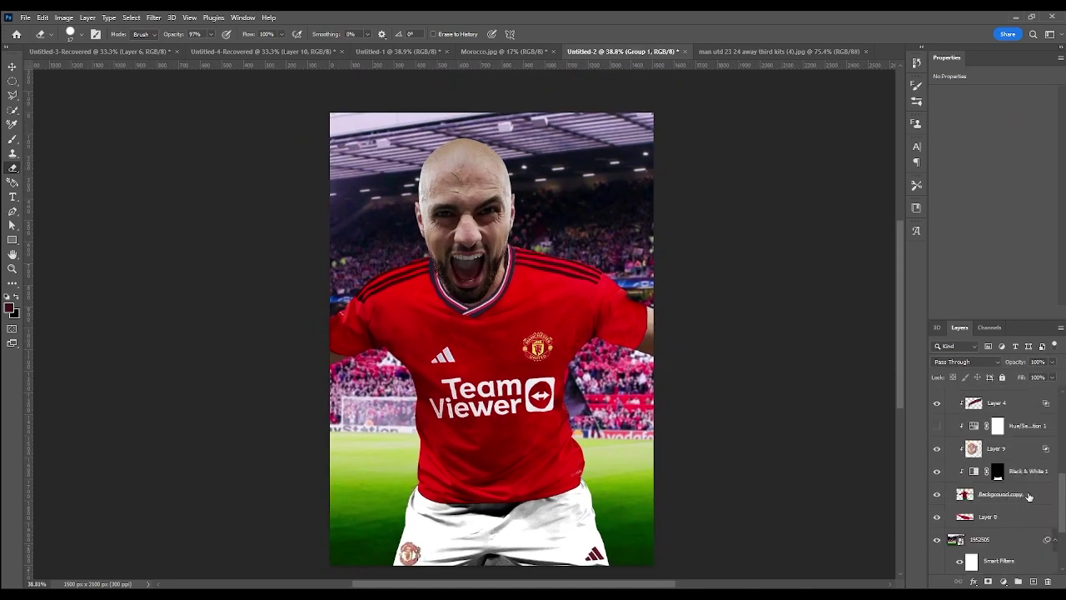
scroll(1015, 511, "down", 1)
key("ctrl+shift+z")
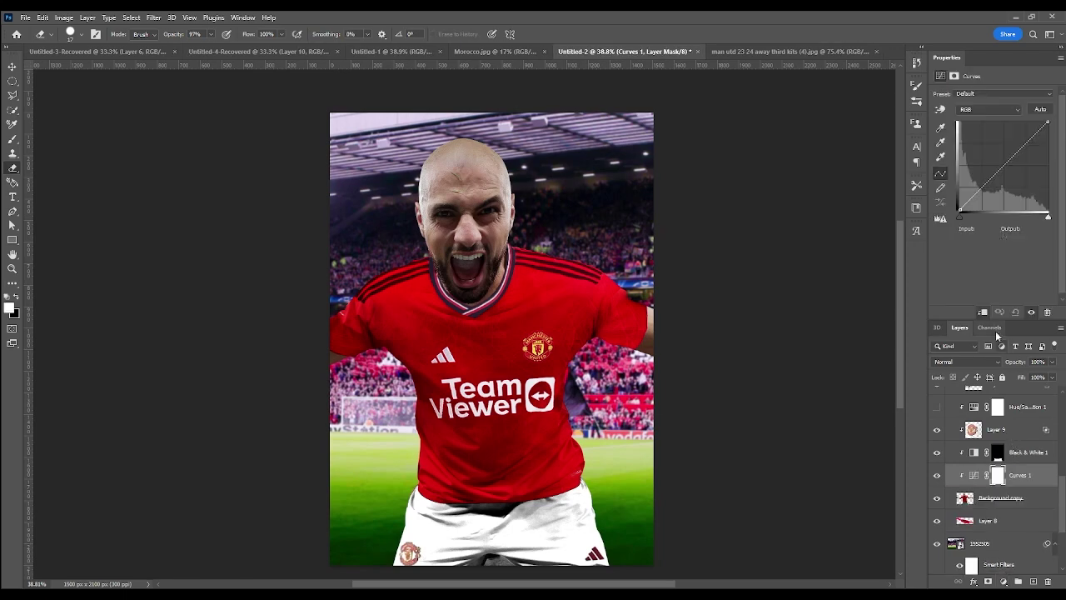
left_click_drag(957, 215, 973, 218)
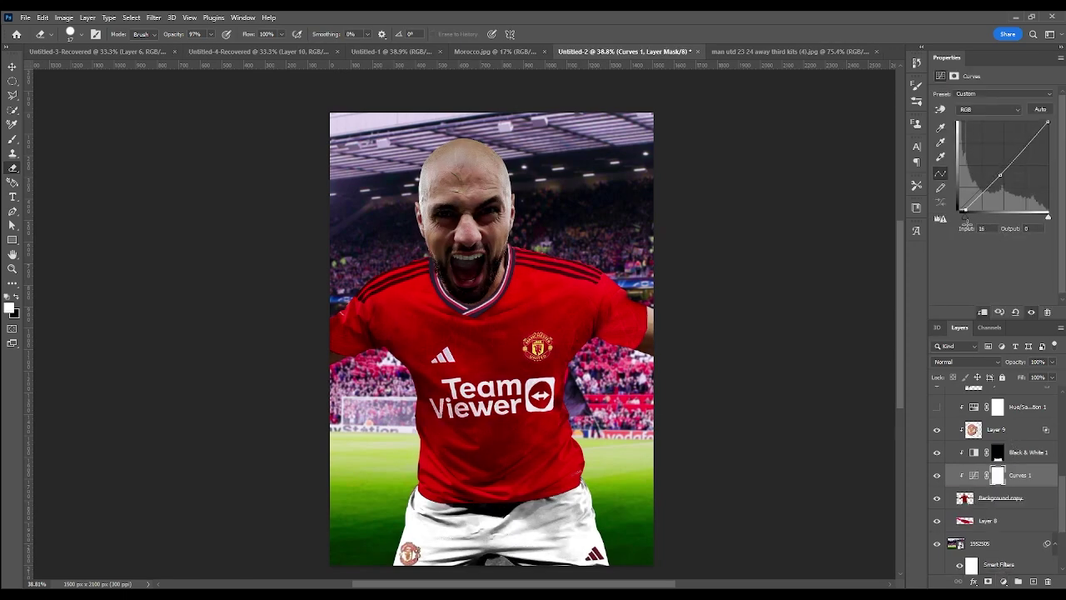
left_click_drag(1000, 175, 995, 171)
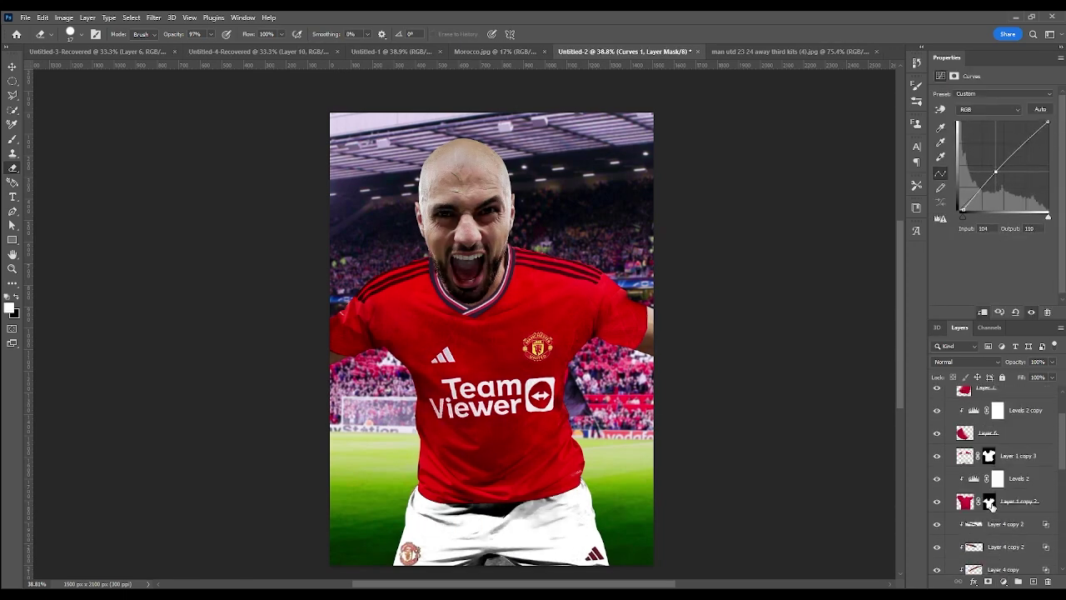
left_click(987, 408)
left_click(1002, 582)
Step: Set Exposure 1 to -9.07, invert its mask, and pick a soft brush at 26% opacity
left_click_drag(993, 121, 951, 122)
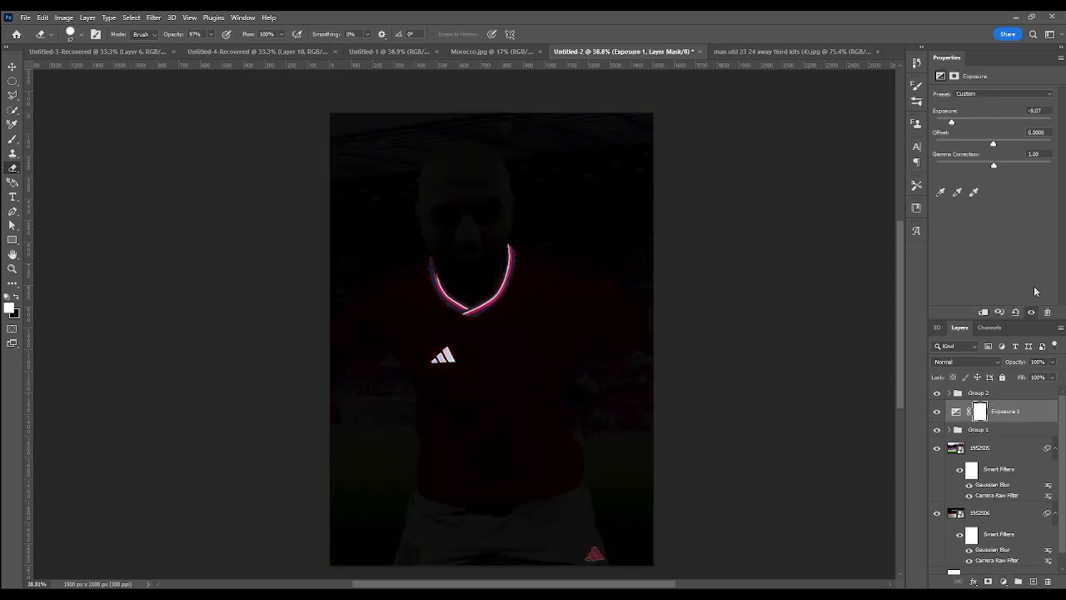
key("ctrl+i")
left_click(13, 139)
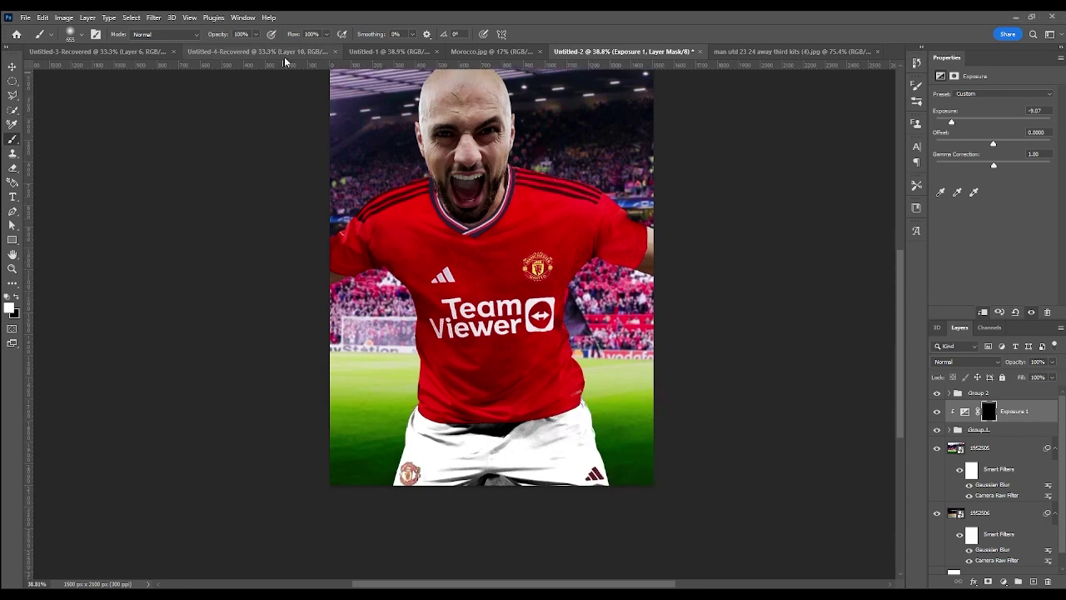
scroll(630, 457, "down", 1)
key("2")
key("6")
scroll(607, 286, "up", 5, "alt")
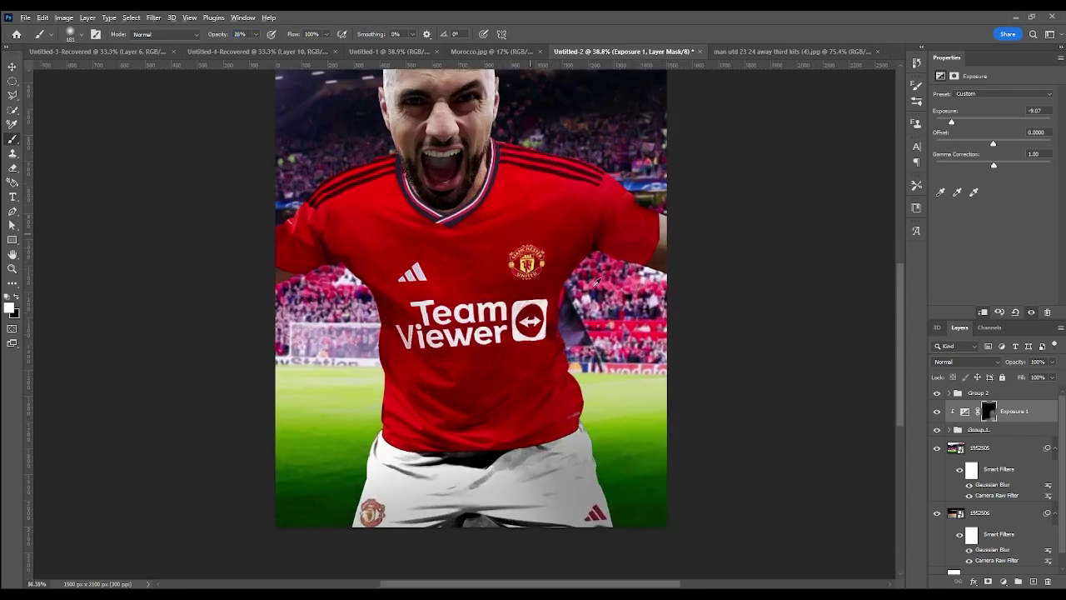
scroll(613, 567, "down", 3, "alt")
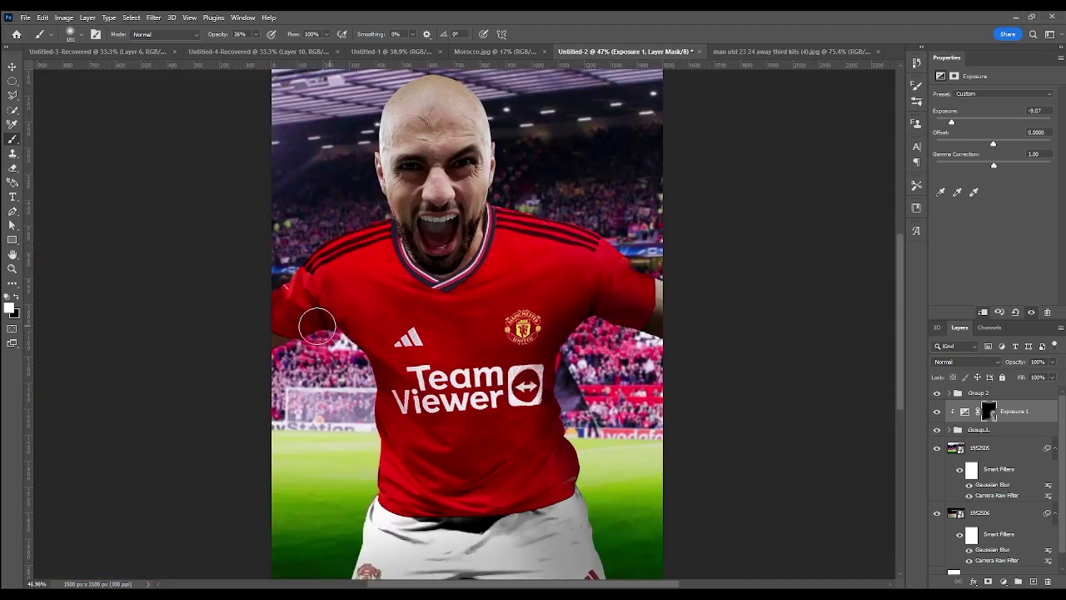
scroll(391, 449, "up", 3, "alt")
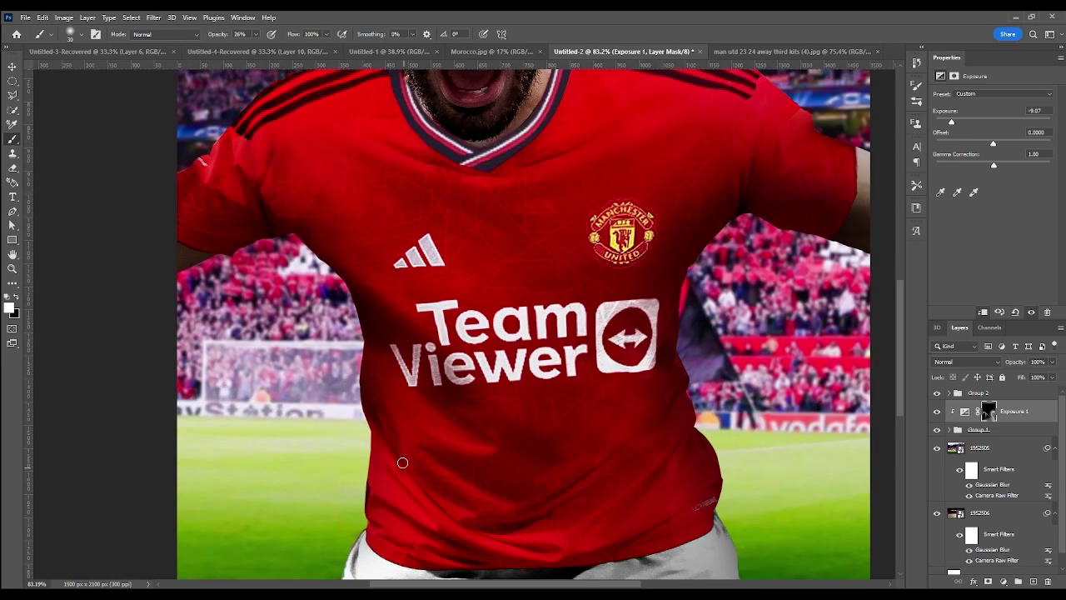
scroll(388, 425, "up", 2, "alt")
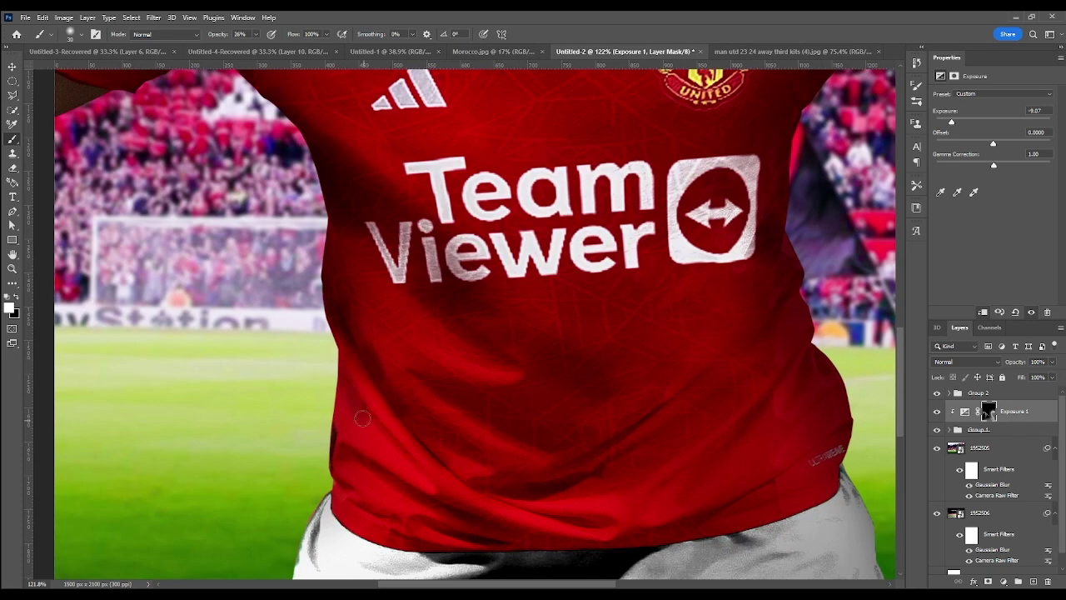
scroll(363, 418, "down", 3, "alt")
scroll(362, 418, "down", 3, "alt")
scroll(467, 400, "up", 2, "alt")
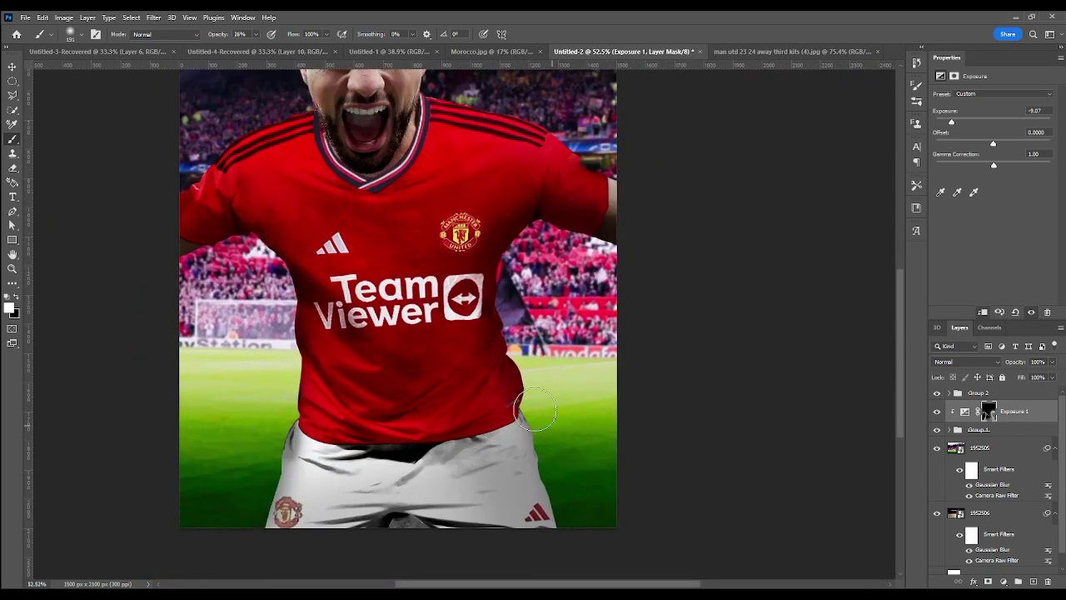
Step: Select Background copy inside Group 1 and switch to the Eraser at 100% opacity
left_click(979, 429)
left_click(951, 429)
scroll(993, 500, "down", 2)
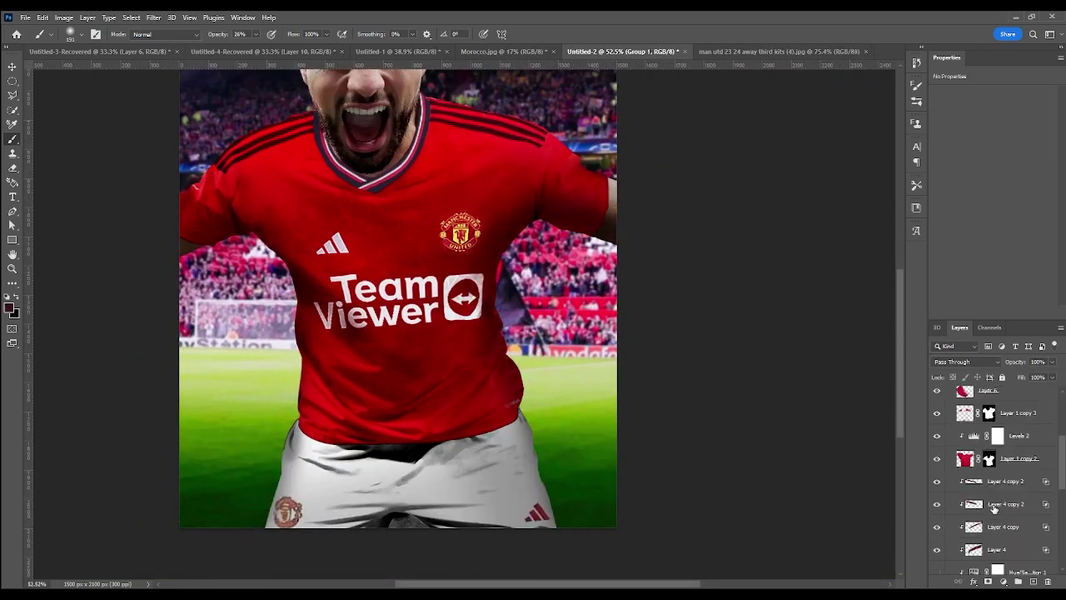
scroll(994, 508, "down", 5)
left_click(1000, 455)
key("e")
key("0")
scroll(408, 542, "up", 5, "alt")
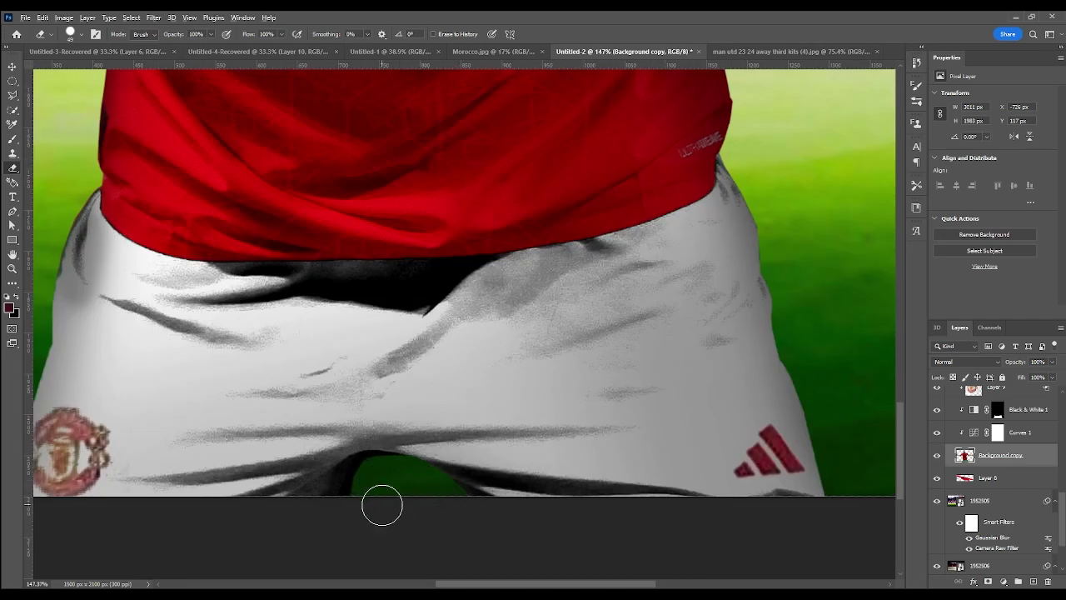
scroll(382, 506, "down", 5, "alt")
Step: Paint 26% shadow over the shorts on the Exposure 1 mask
left_click(988, 410)
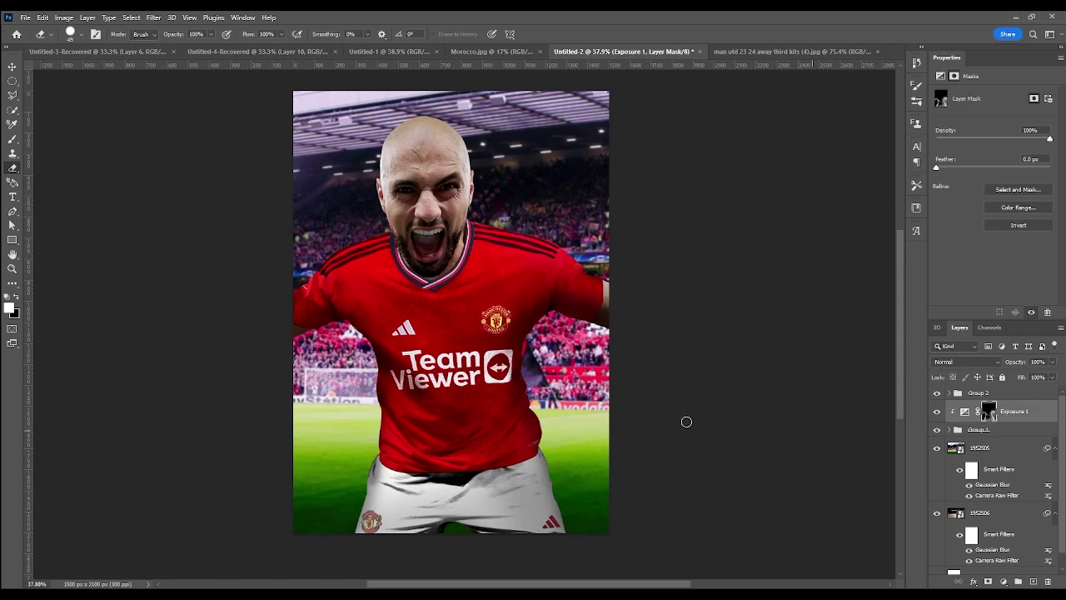
key("b")
left_click_drag(552, 508, 352, 524)
scroll(584, 467, "up", 1)
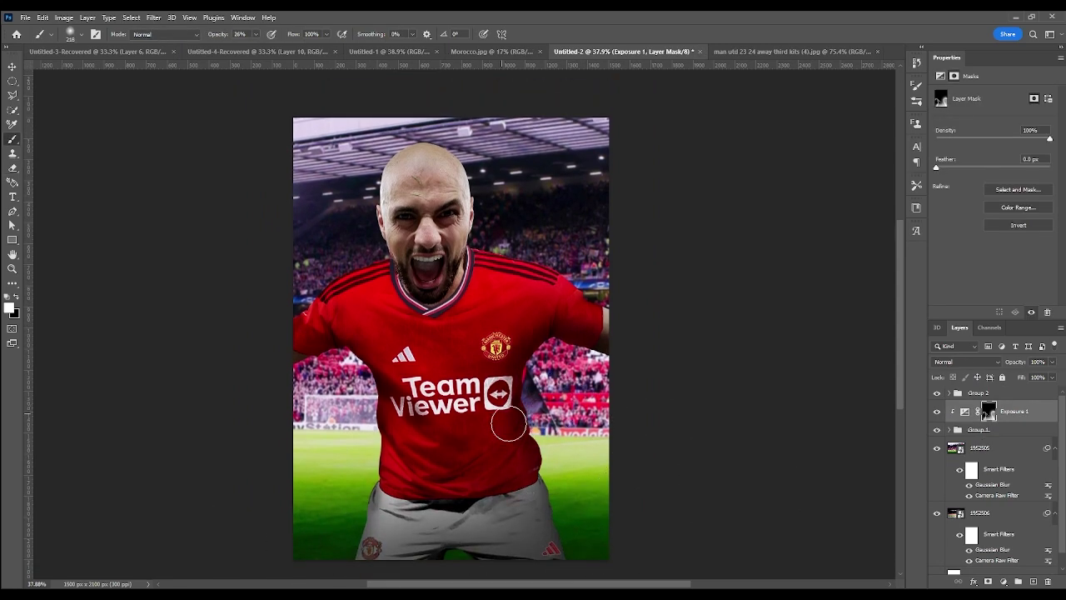
scroll(508, 425, "up", 4, "alt")
scroll(546, 443, "up", 3)
scroll(388, 178, "up", 2)
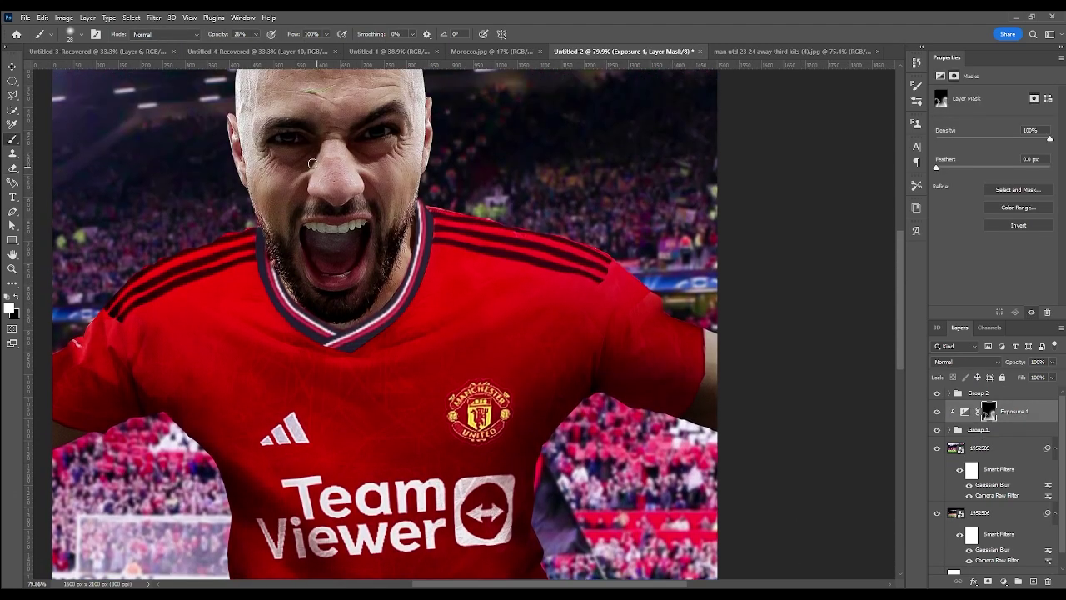
scroll(388, 178, "up", 3)
scroll(391, 333, "down", 3, "alt")
scroll(392, 358, "down", 2, "alt")
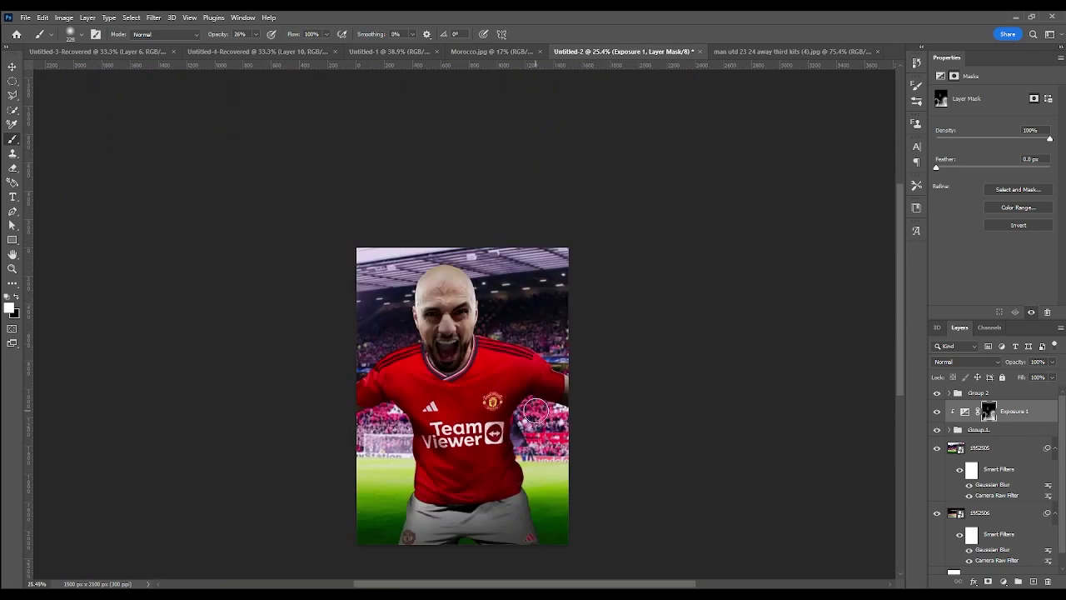
scroll(502, 348, "up", 1, "alt")
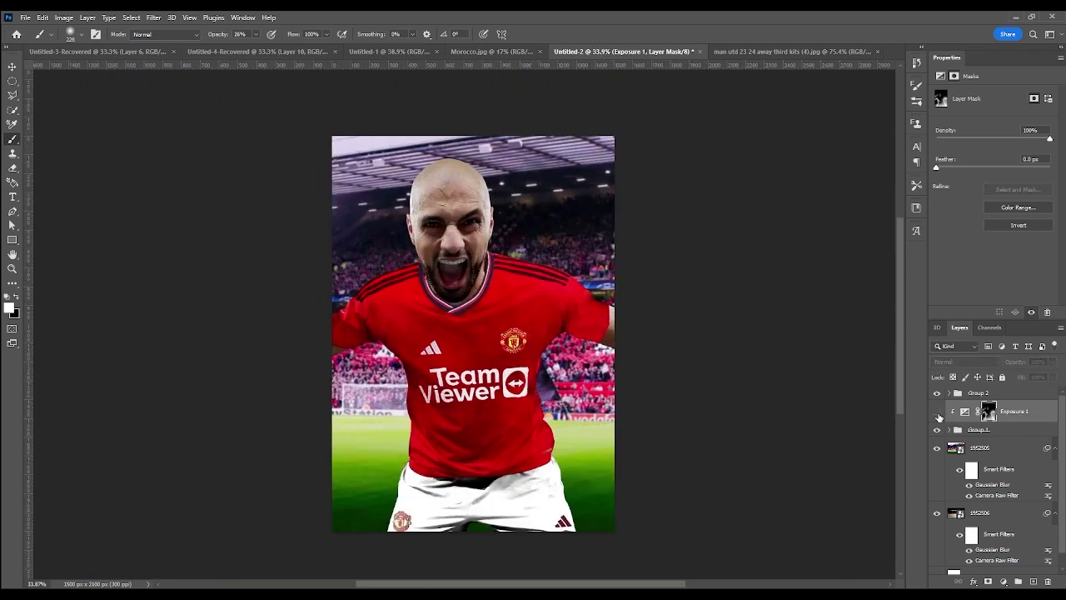
scroll(529, 405, "up", 1, "alt")
Step: Add an Exposure 2 layer at +7.12 with an inverted black mask
left_click(1003, 582)
left_click(987, 302)
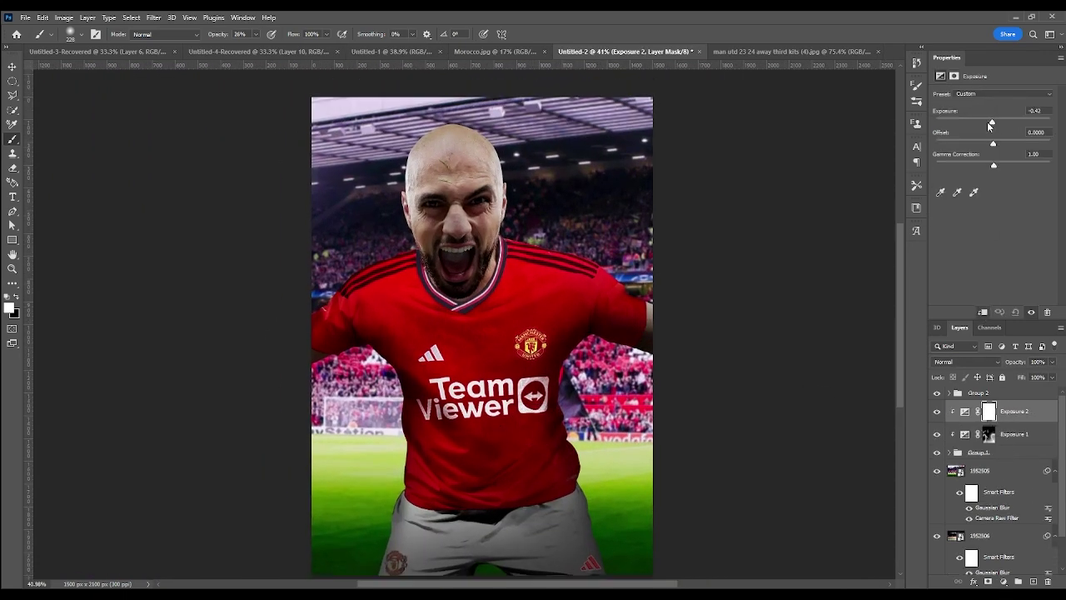
left_click_drag(990, 125, 1032, 123)
key("ctrl+i")
Step: Paint white on the Exposure 2 mask to brighten the forehead and face
type("8")
scroll(416, 174, "up", 5, "alt")
left_click_drag(408, 242, 465, 102)
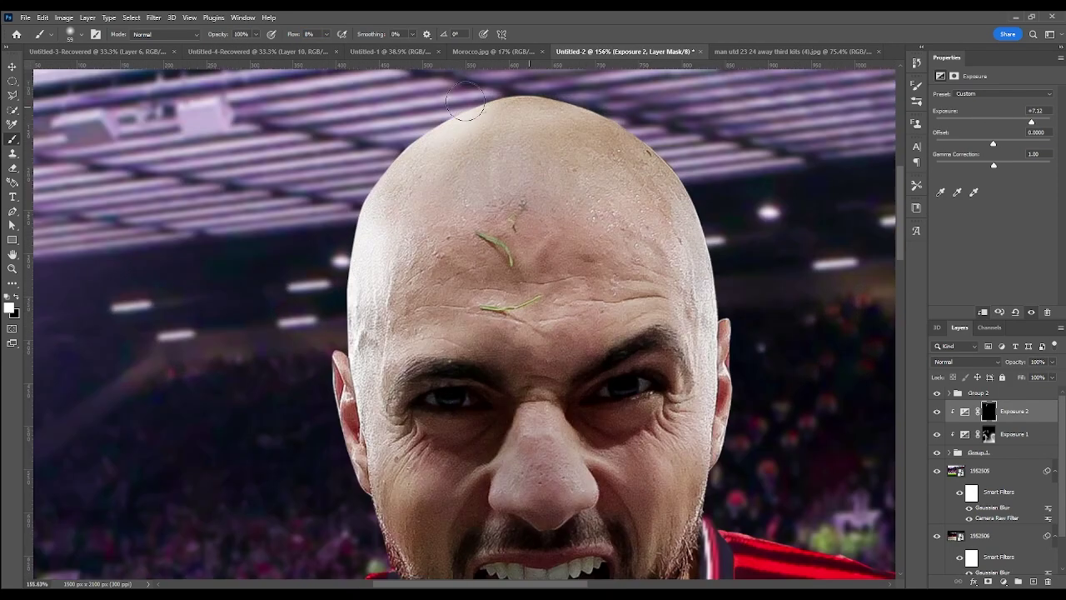
scroll(321, 353, "down", 1)
scroll(329, 299, "up", 3, "alt")
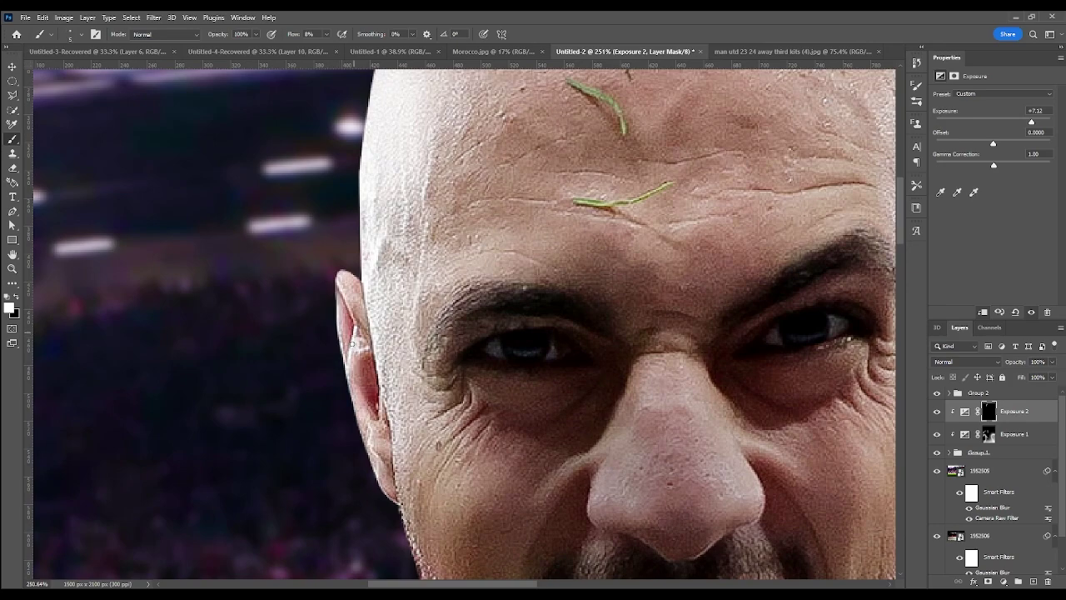
scroll(358, 310, "down", 1, "alt")
scroll(350, 304, "down", 5, "alt")
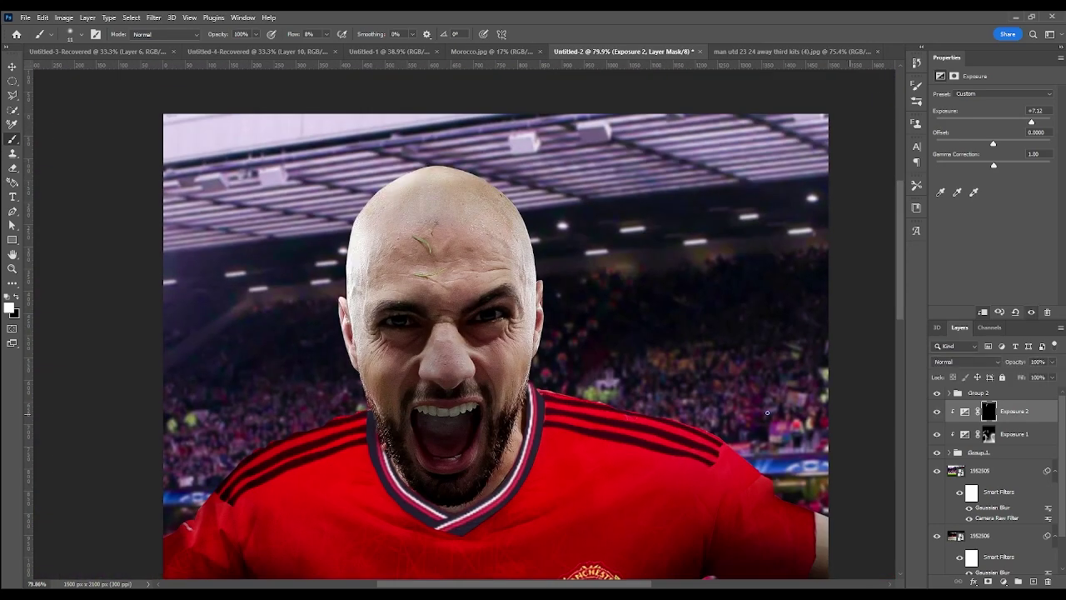
scroll(383, 350, "up", 3, "alt")
scroll(396, 398, "up", 1, "alt")
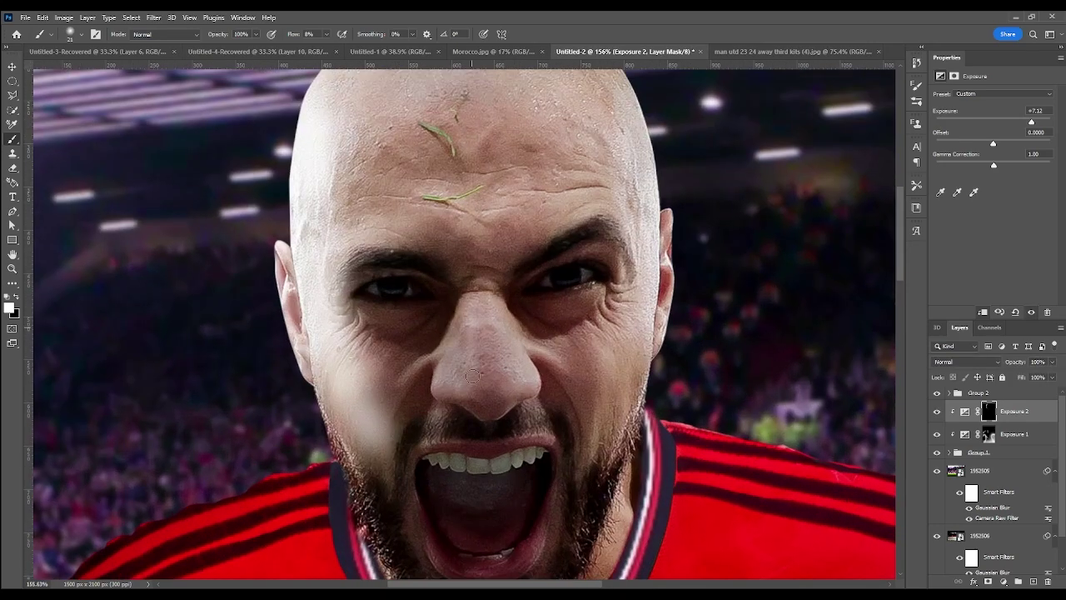
scroll(416, 146, "down", 2, "alt")
scroll(417, 146, "down", 3, "alt")
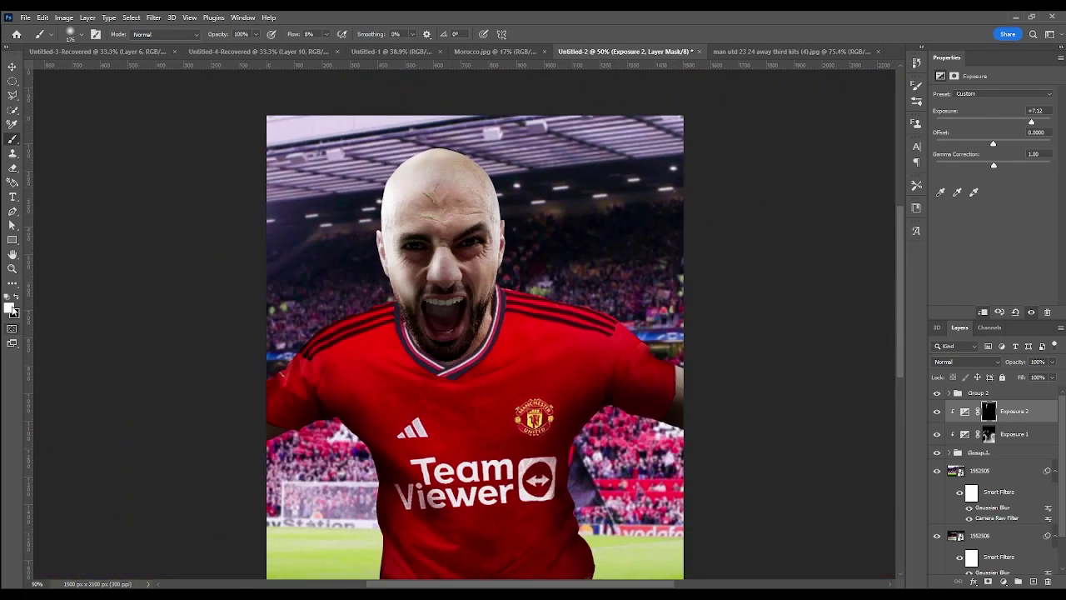
scroll(422, 256, "up", 3, "alt")
scroll(40, 200, "down", 3, "alt")
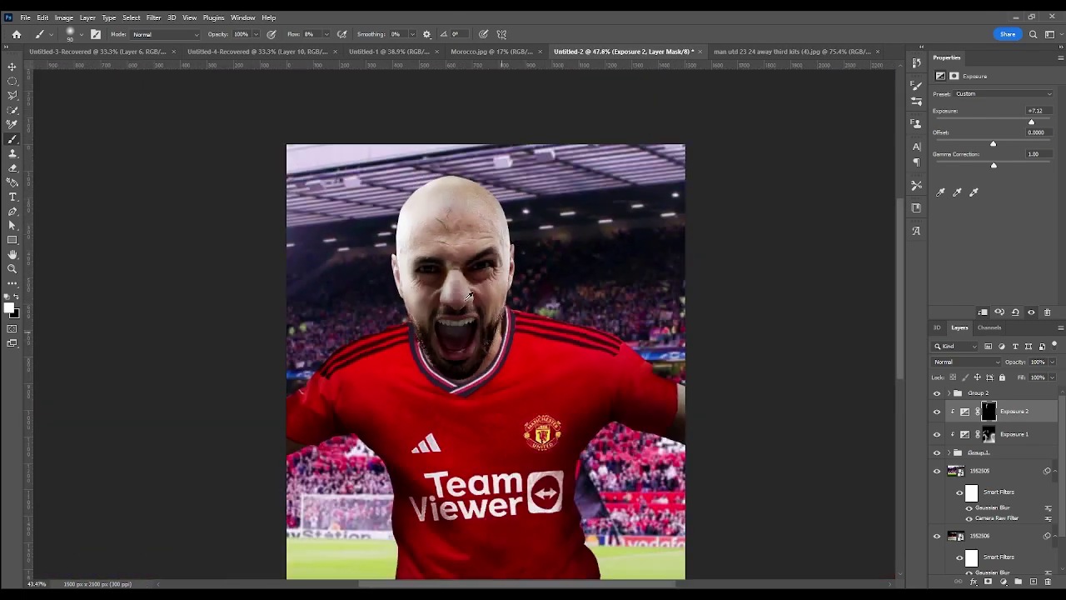
scroll(37, 250, "up", 3, "alt")
scroll(404, 310, "down", 4, "alt")
scroll(499, 350, "down", 1, "alt")
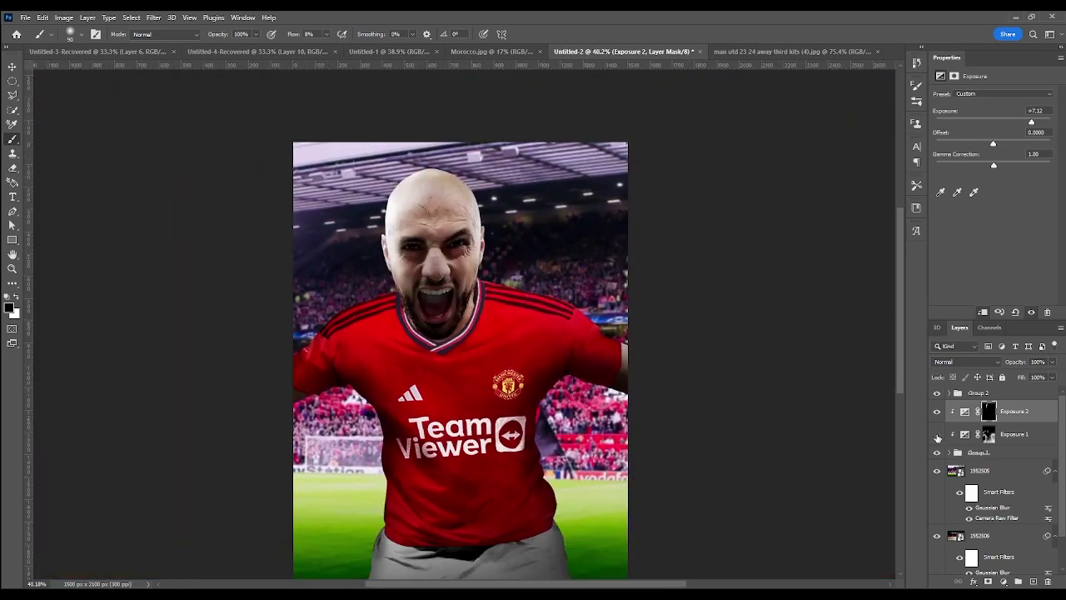
scroll(467, 250, "up", 3, "alt")
scroll(466, 250, "down", 4, "alt")
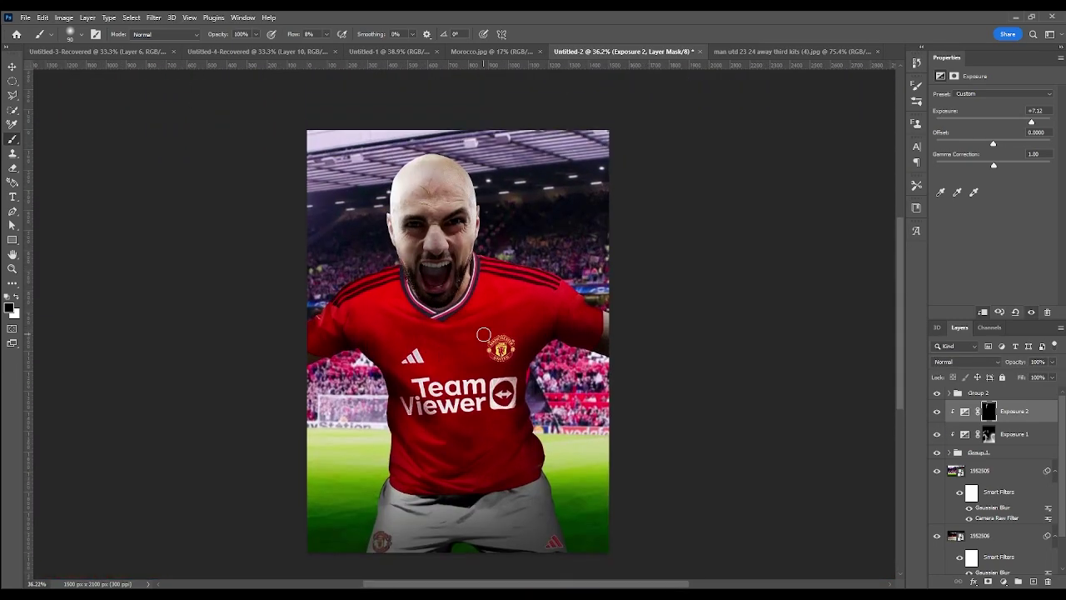
scroll(514, 243, "up", 1, "alt")
scroll(515, 243, "up", 3, "alt")
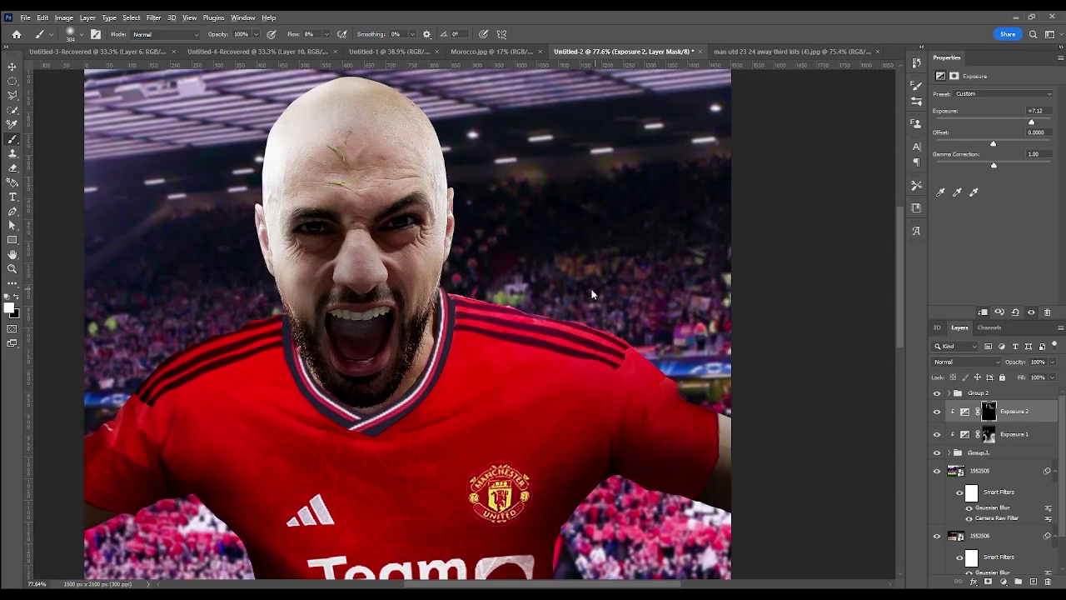
scroll(634, 345, "down", 2, "alt")
scroll(322, 369, "up", 1, "alt")
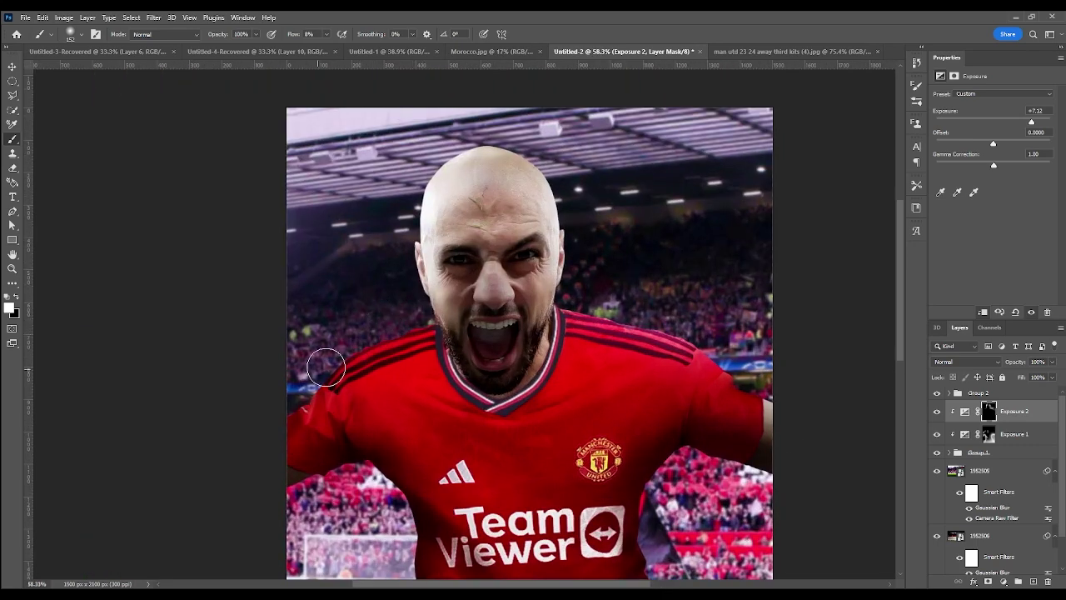
scroll(579, 375, "down", 3, "alt")
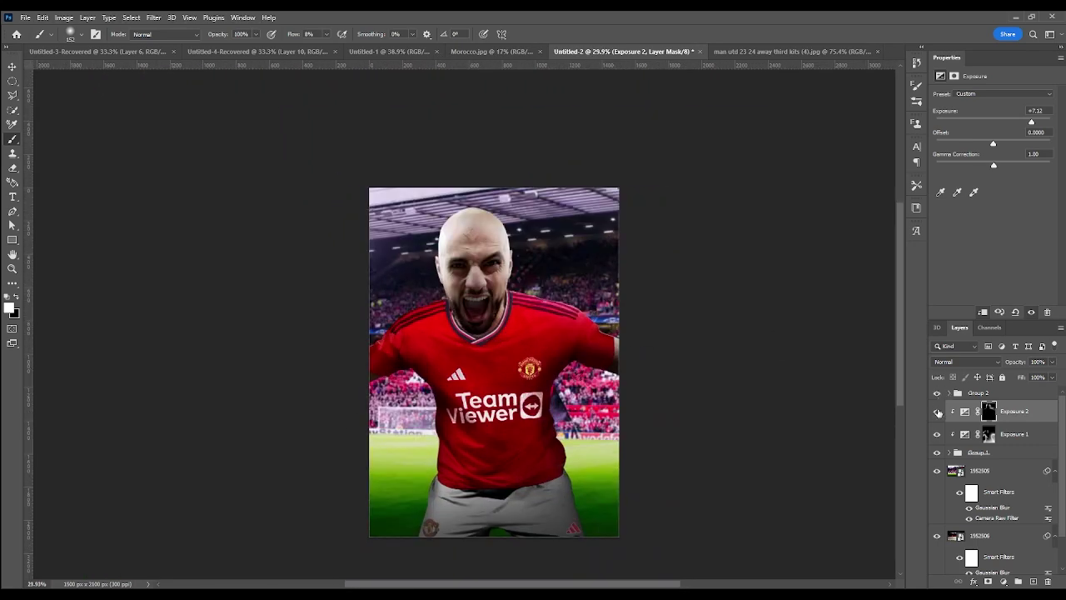
scroll(638, 420, "up", 1, "alt")
scroll(640, 389, "up", 1, "alt")
scroll(399, 446, "down", 1)
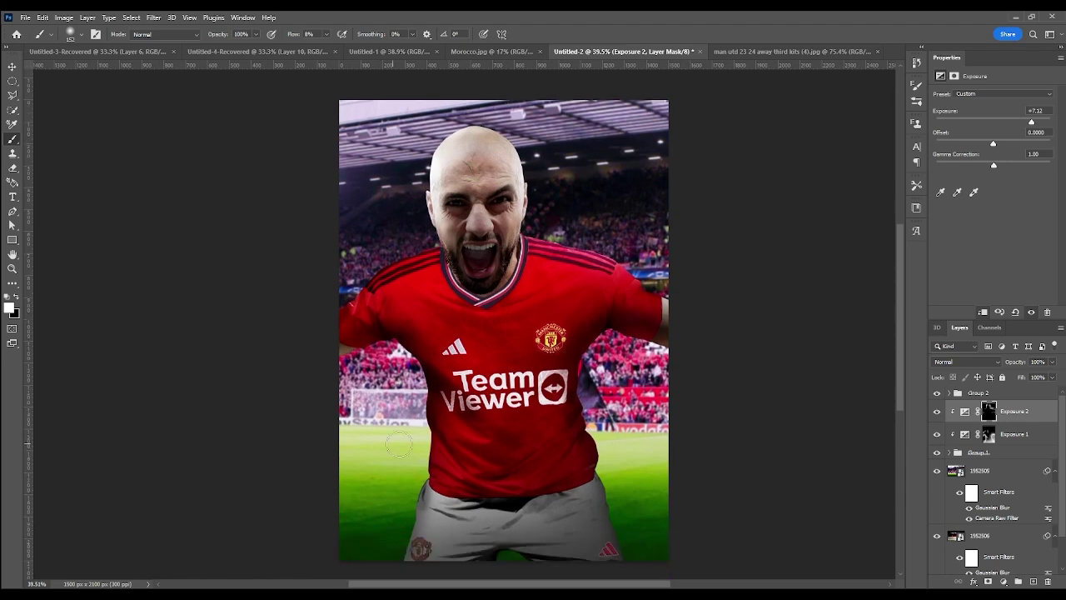
scroll(499, 375, "up", 1, "alt")
scroll(483, 316, "up", 2, "alt")
scroll(455, 258, "up", 2, "alt")
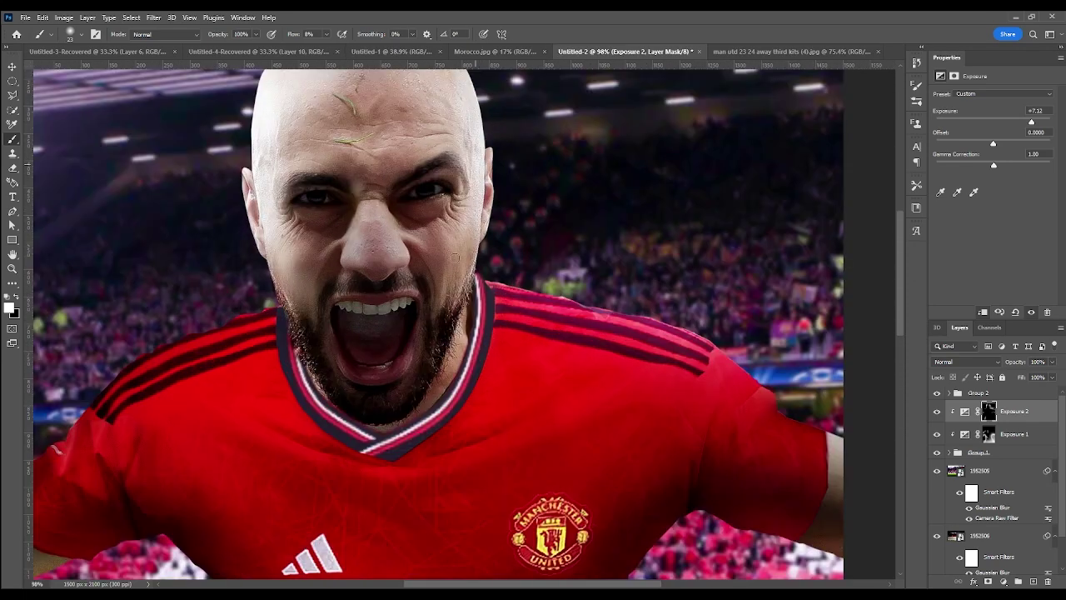
scroll(469, 283, "up", 1, "alt")
scroll(479, 200, "up", 1)
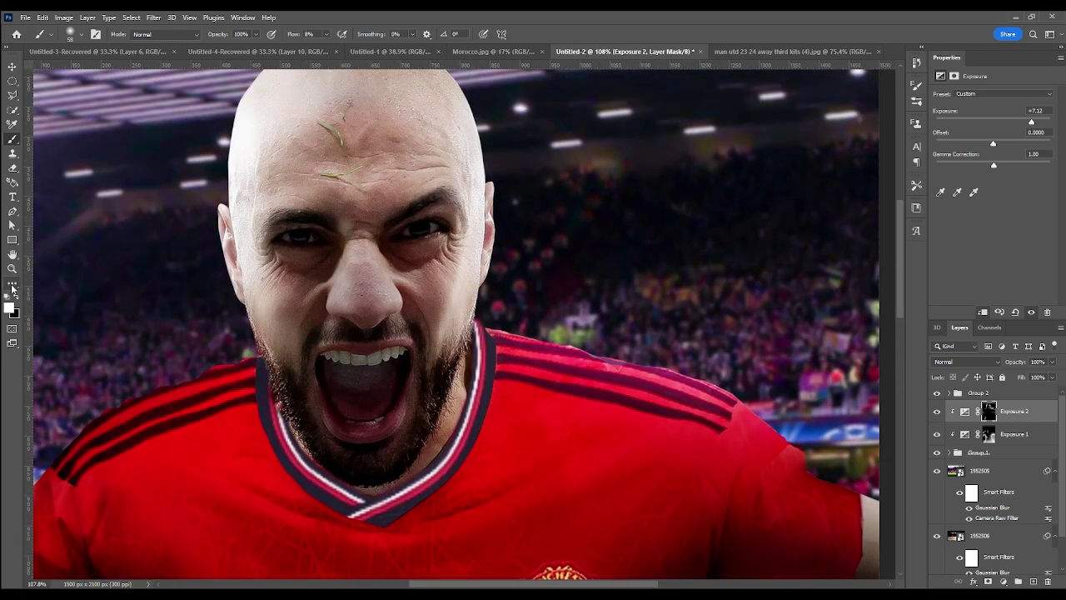
scroll(429, 326, "down", 2, "alt")
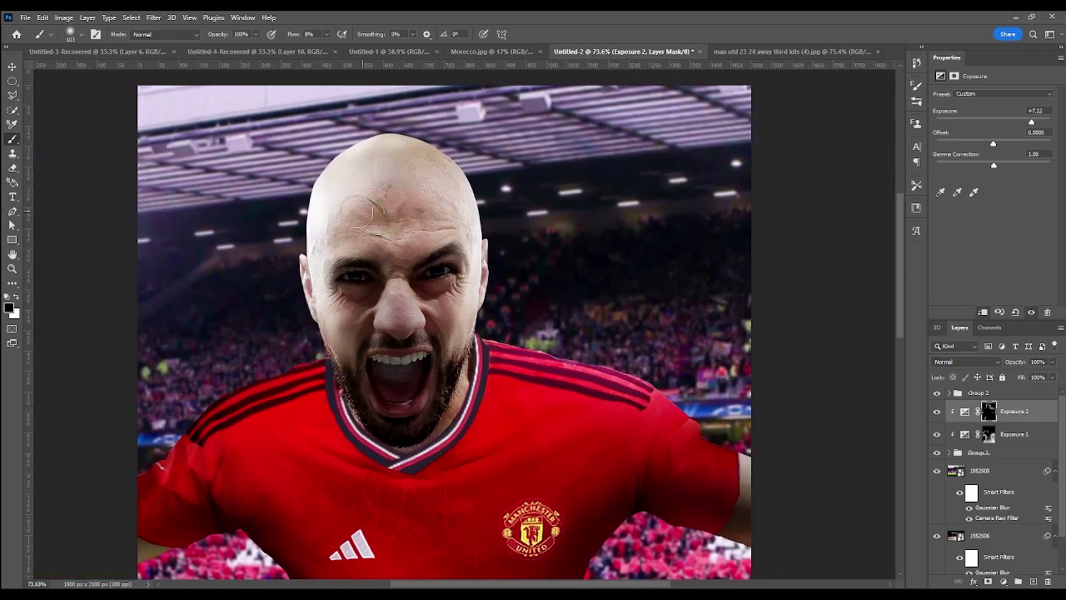
scroll(369, 243, "down", 2, "alt")
scroll(554, 389, "down", 1, "alt")
scroll(555, 269, "up", 1, "alt")
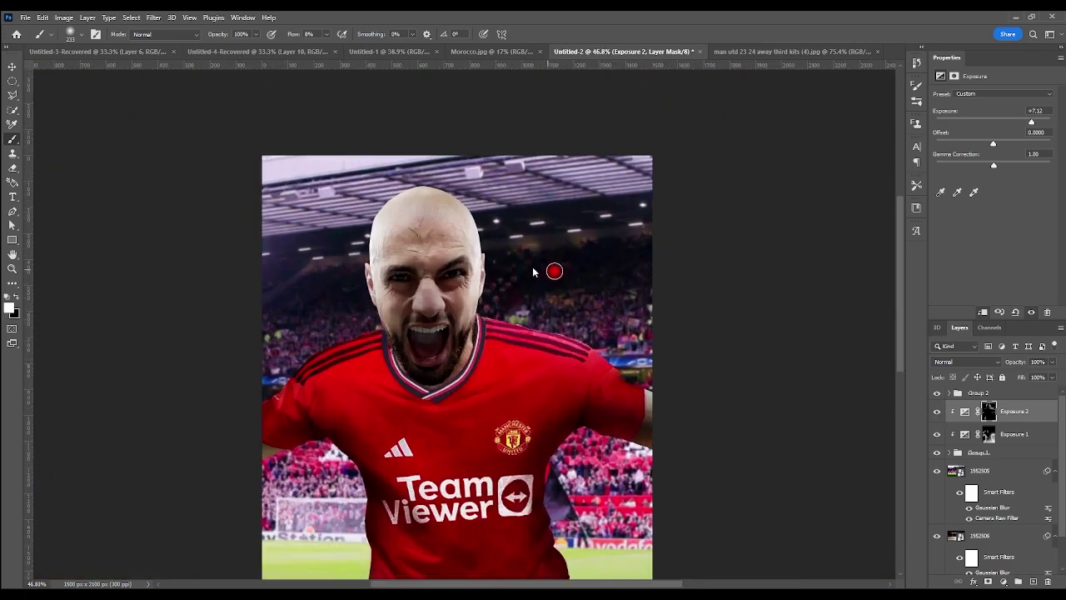
scroll(468, 240, "up", 5, "alt")
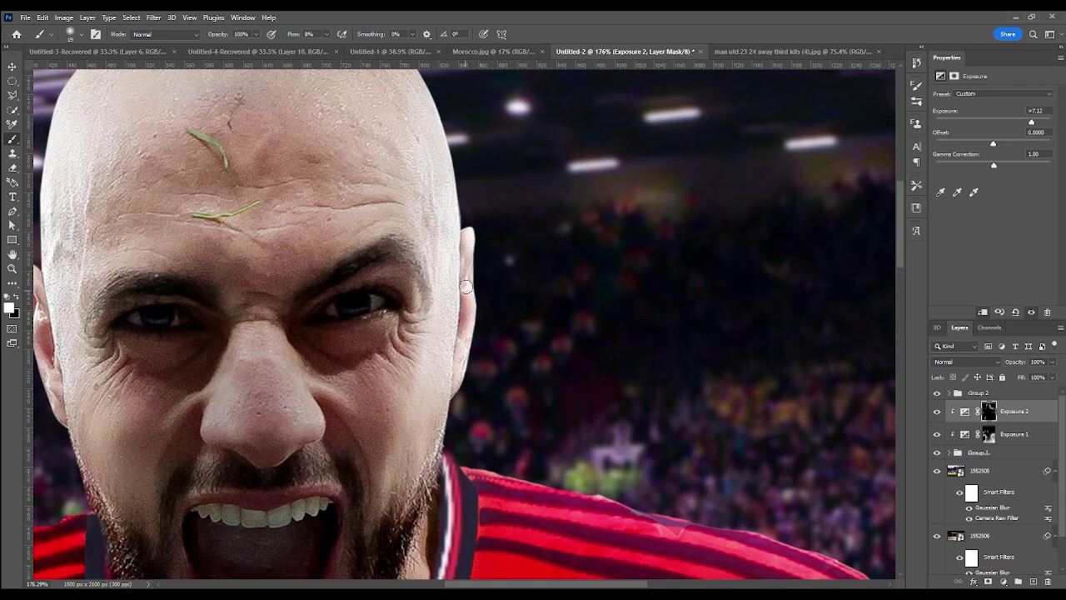
scroll(466, 286, "up", 1)
scroll(450, 217, "down", 2, "alt")
scroll(439, 196, "up", 1, "alt")
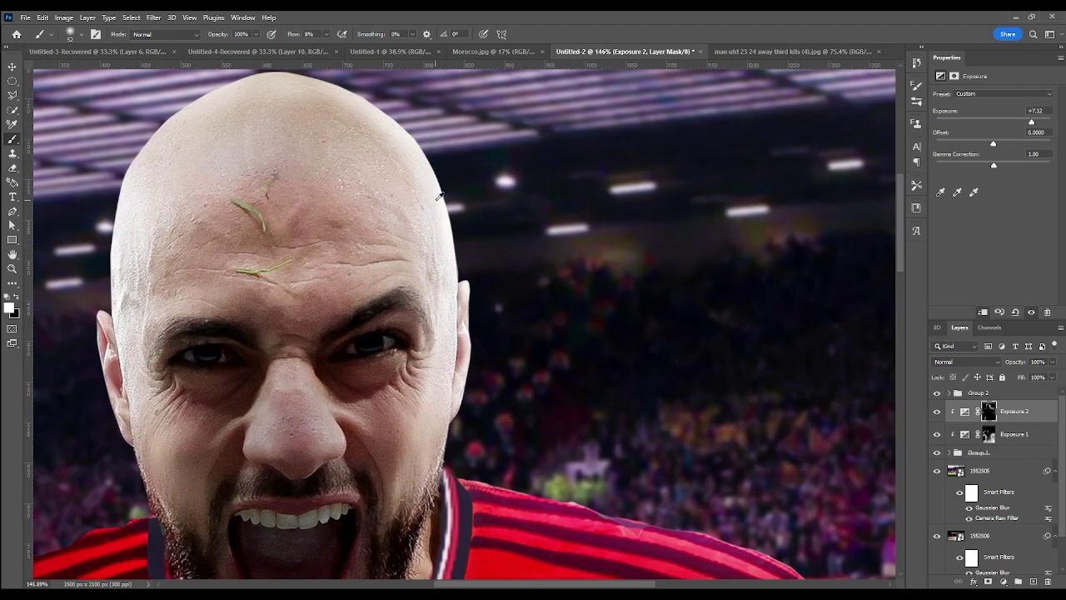
Step: Duplicate Exposure 2 into an Exposure 2 copy layer and switch to the Eraser
key("ctrl+j")
scroll(435, 200, "down", 2, "alt")
scroll(374, 217, "down", 2, "alt")
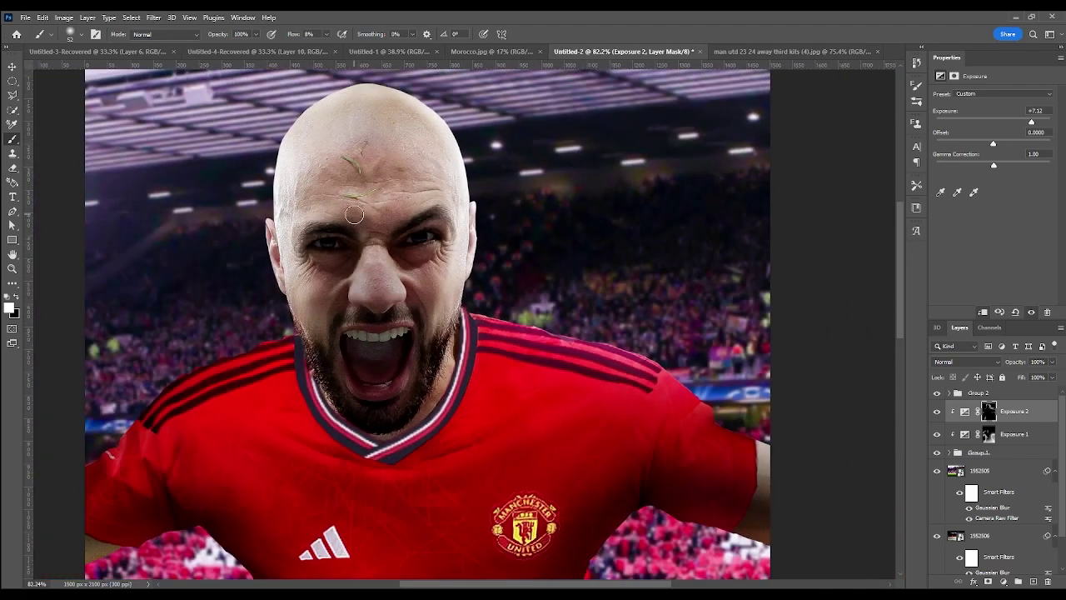
scroll(292, 241, "down", 2, "alt")
key("e")
scroll(166, 266, "down", 2, "alt")
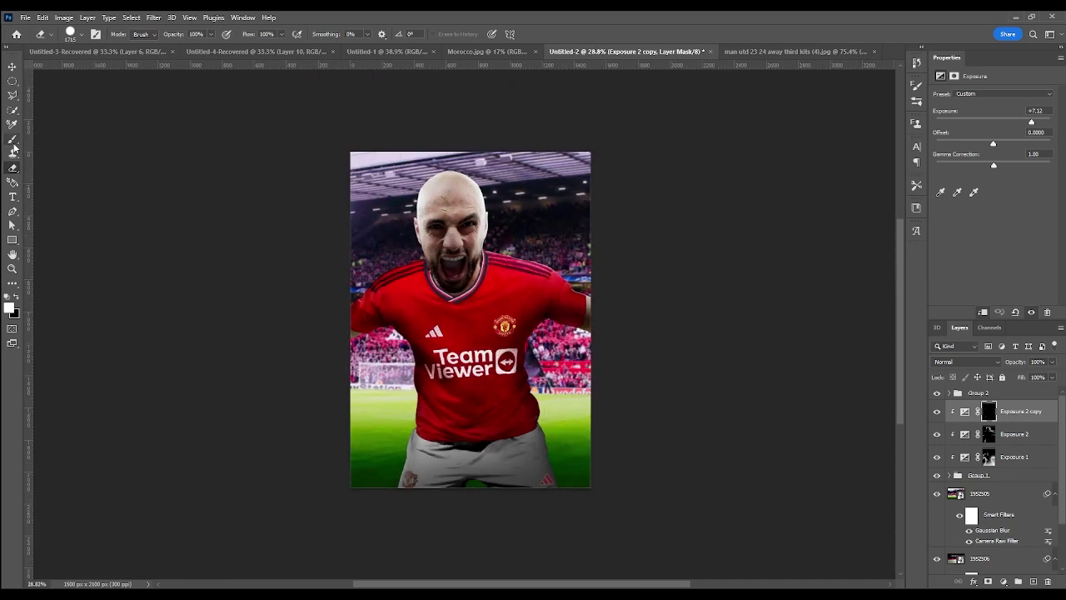
Step: Fill the Exposure 2 copy mask black, paint its brightening back onto the face, then select the Exposure 2 mask
key("b")
key("alt+BackSpace")
key("x")
left_click_drag(434, 208, 460, 257)
scroll(454, 243, "up", 3, "alt")
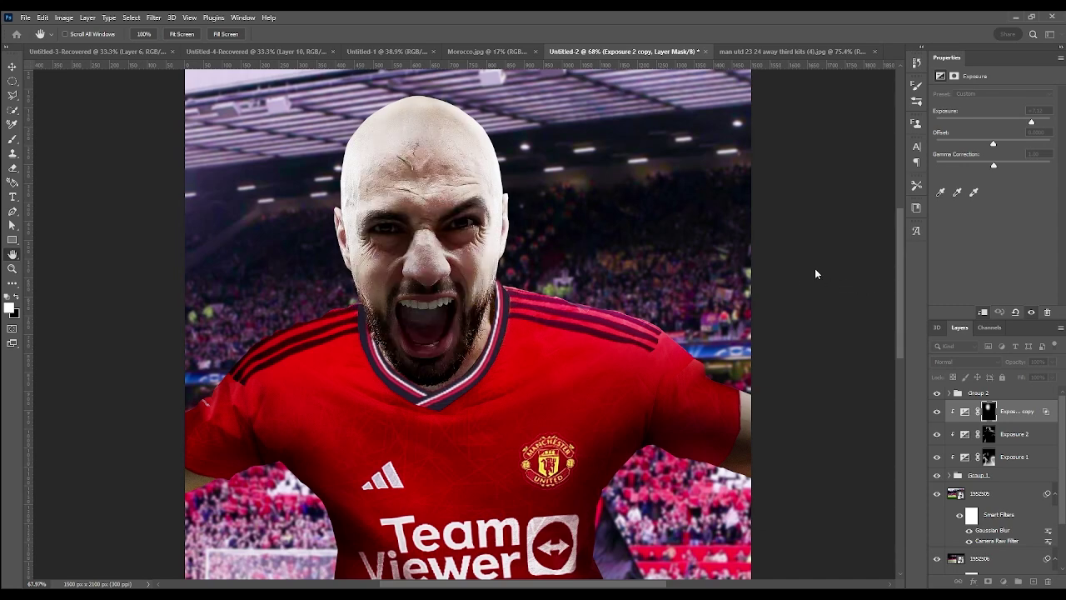
key("b")
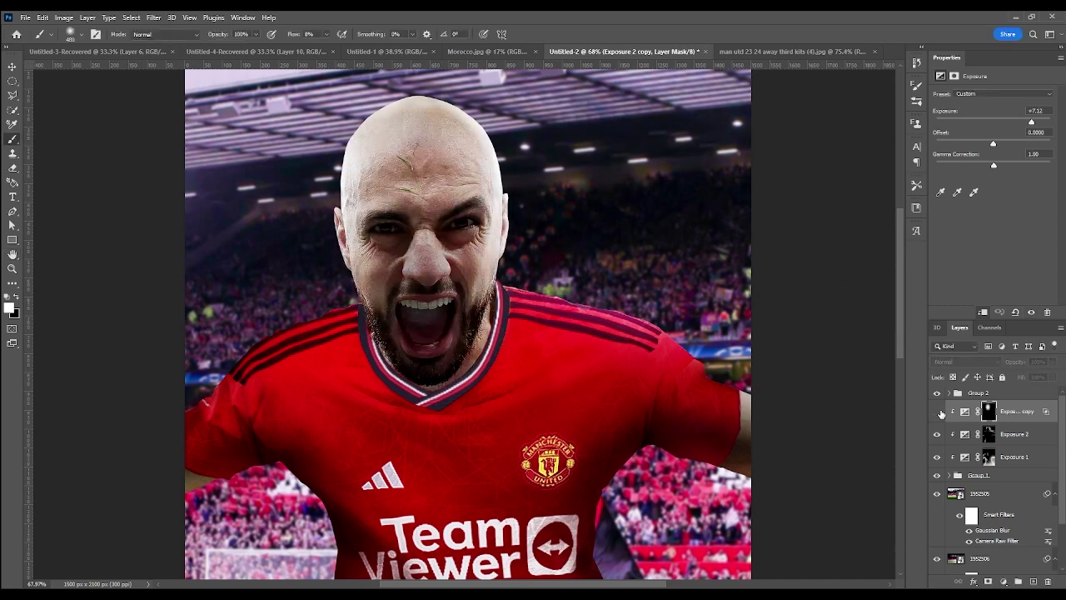
left_click(988, 434)
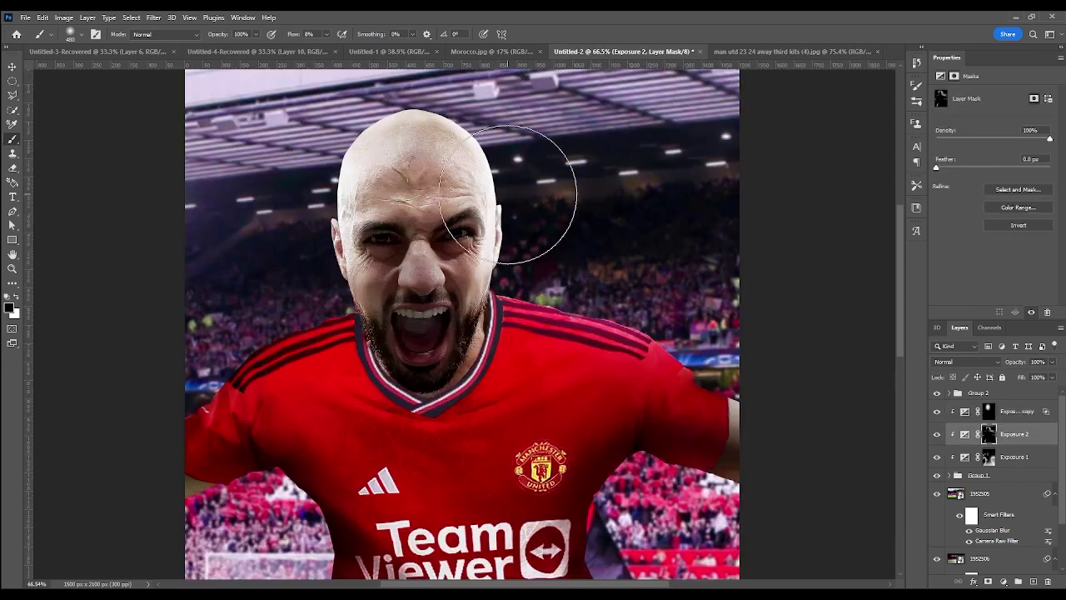
scroll(487, 216, "down", 4)
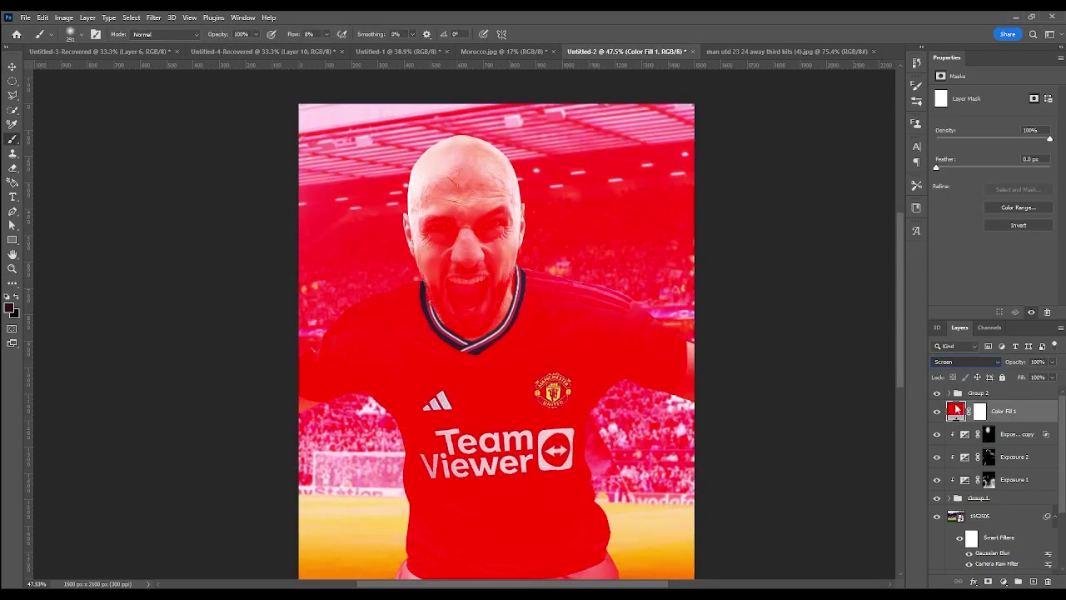
Step: Invert the Color Fill 1 mask to black to hide the red wash, and zoom to the full poster
left_click(980, 411)
key("ctrl+i")
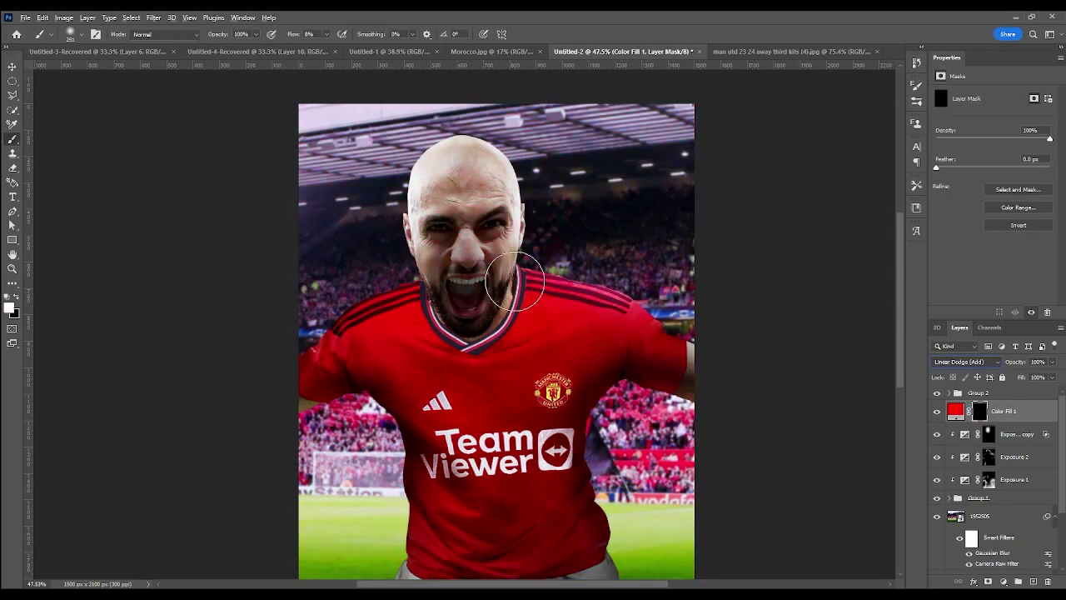
scroll(531, 155, "up", 5)
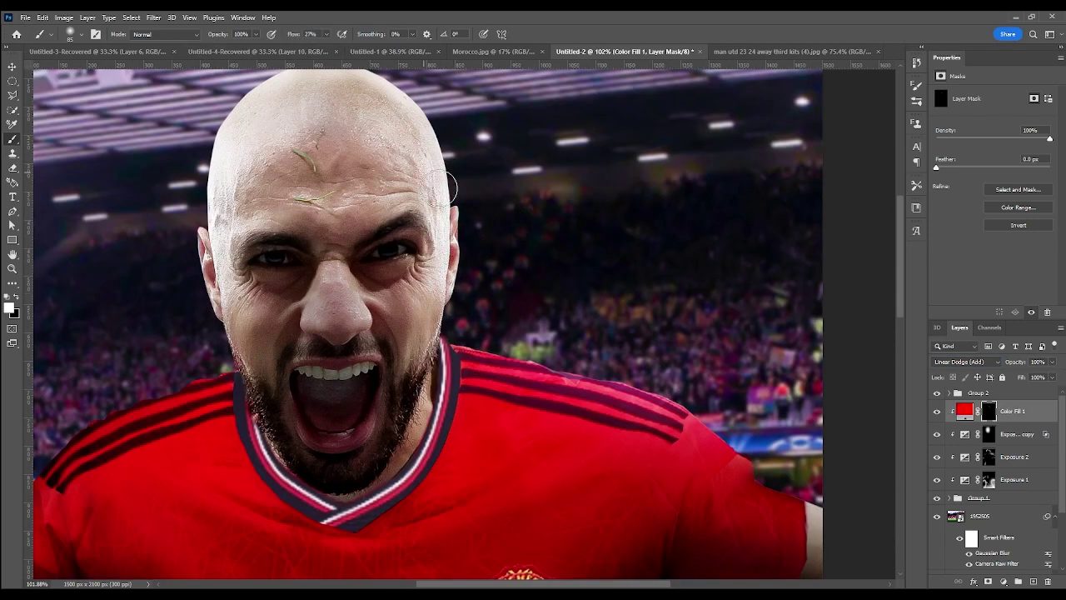
scroll(350, 256, "up", 1)
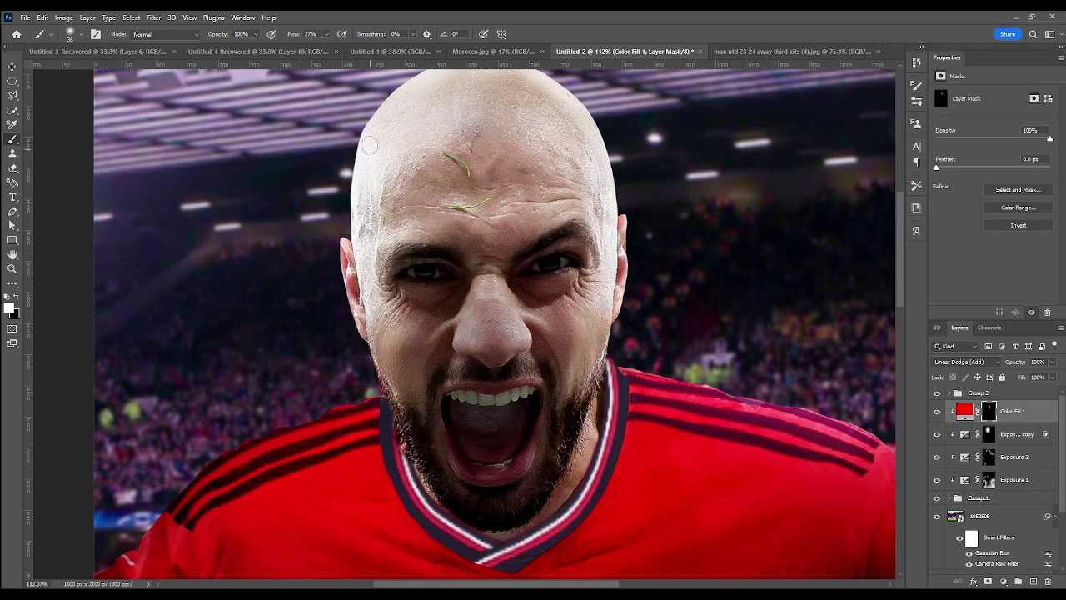
scroll(370, 146, "down", 1)
scroll(433, 234, "down", 3)
scroll(483, 292, "down", 3)
scroll(498, 312, "down", 3)
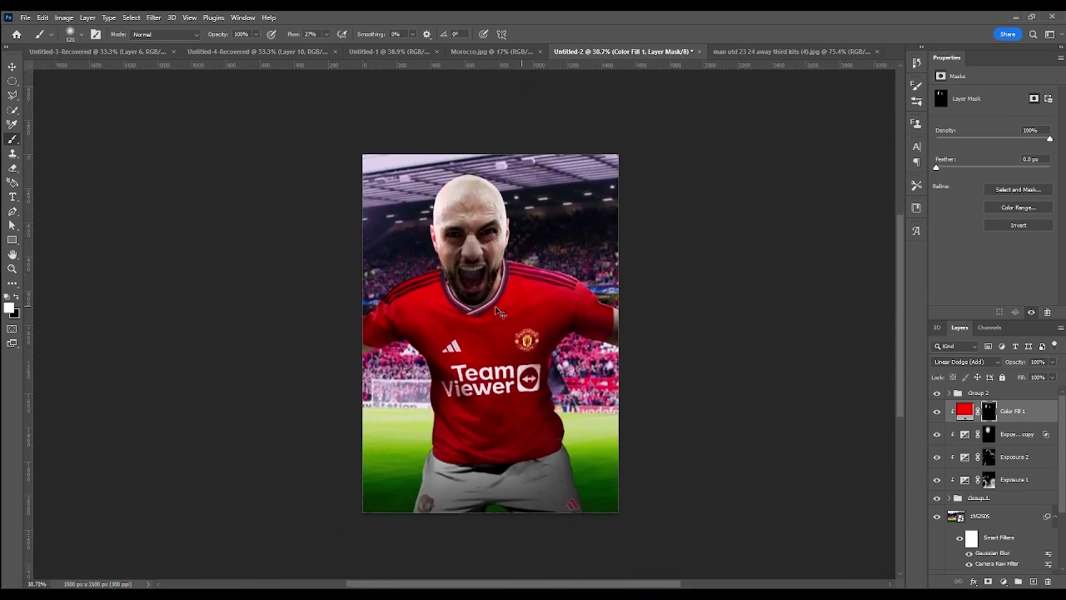
scroll(498, 312, "up", 2)
Step: Place a lens-flare image at the upper-left roof above the 1952505 photo and blend it in Screen mode
scroll(991, 467, "down", 2)
left_click(991, 432)
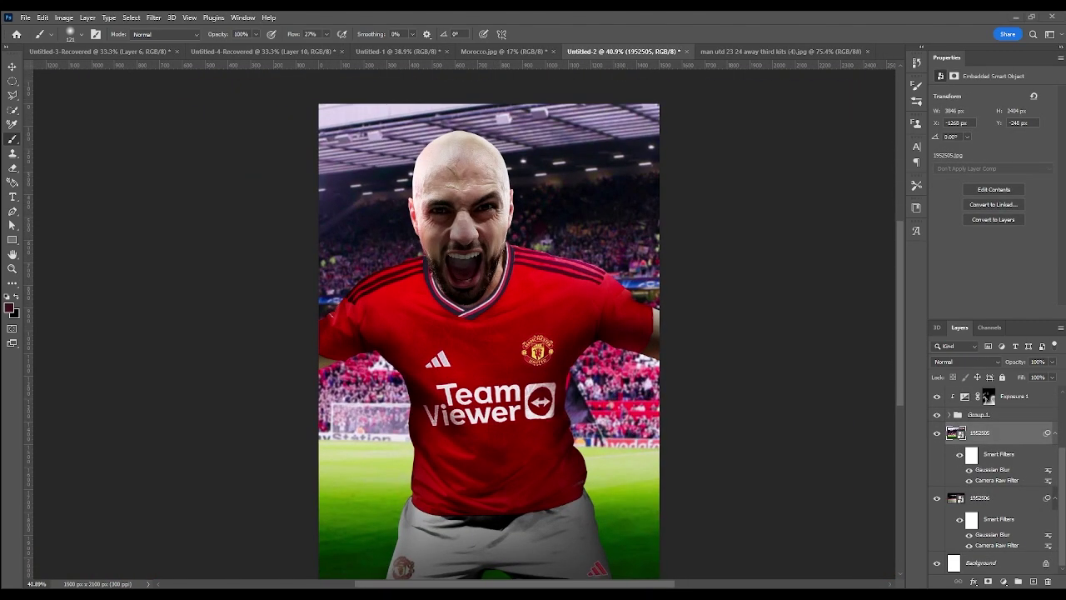
left_click_drag(547, 190, 341, 178)
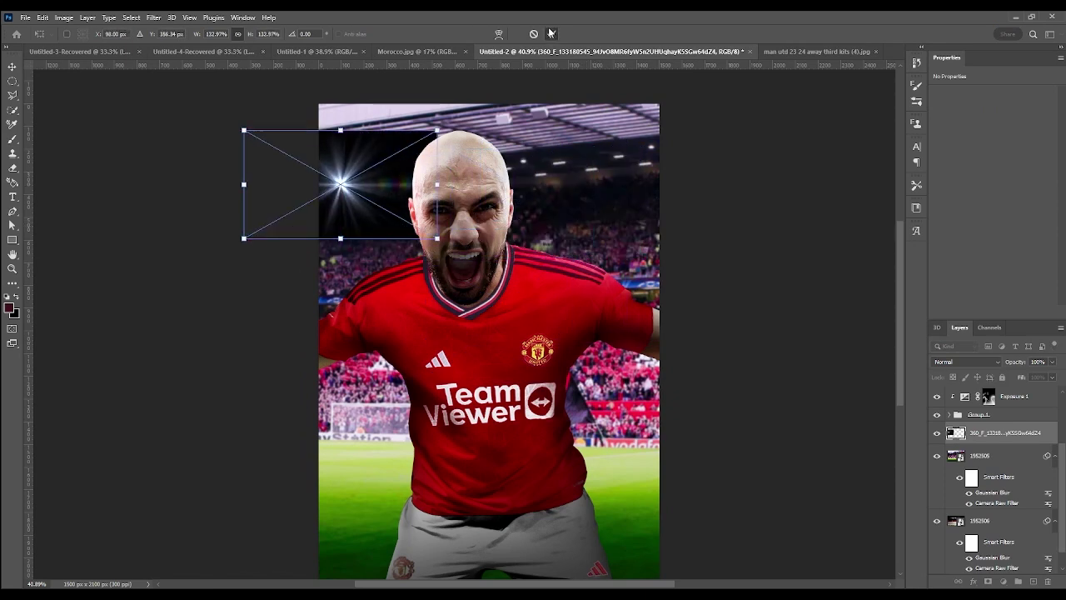
key("Return")
key("shift+alt+g")
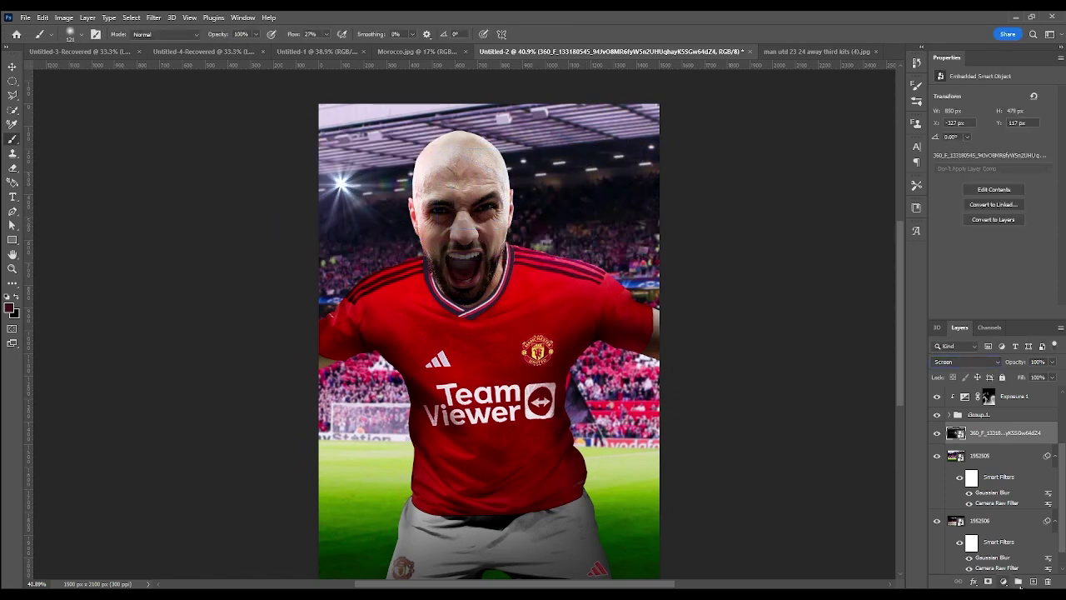
Step: Duplicate the flare along the roof to the right and gather the copies into Group 3
left_click(1018, 582)
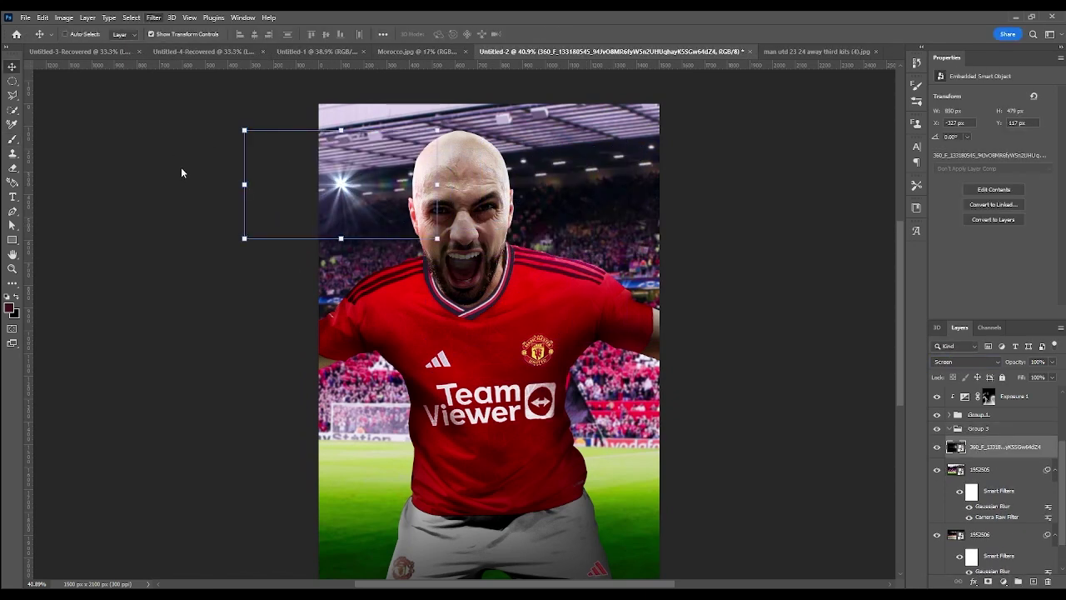
key("ctrl+f")
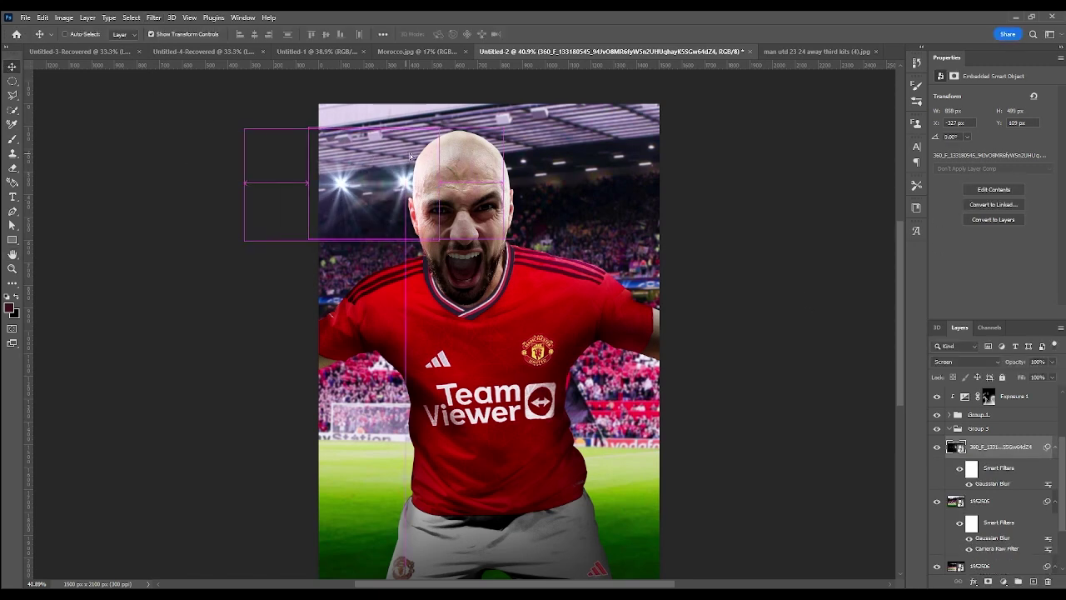
mouse_move(346, 208)
left_mouse_down()
mouse_move(521, 175)
mouse_move(671, 163)
left_mouse_up()
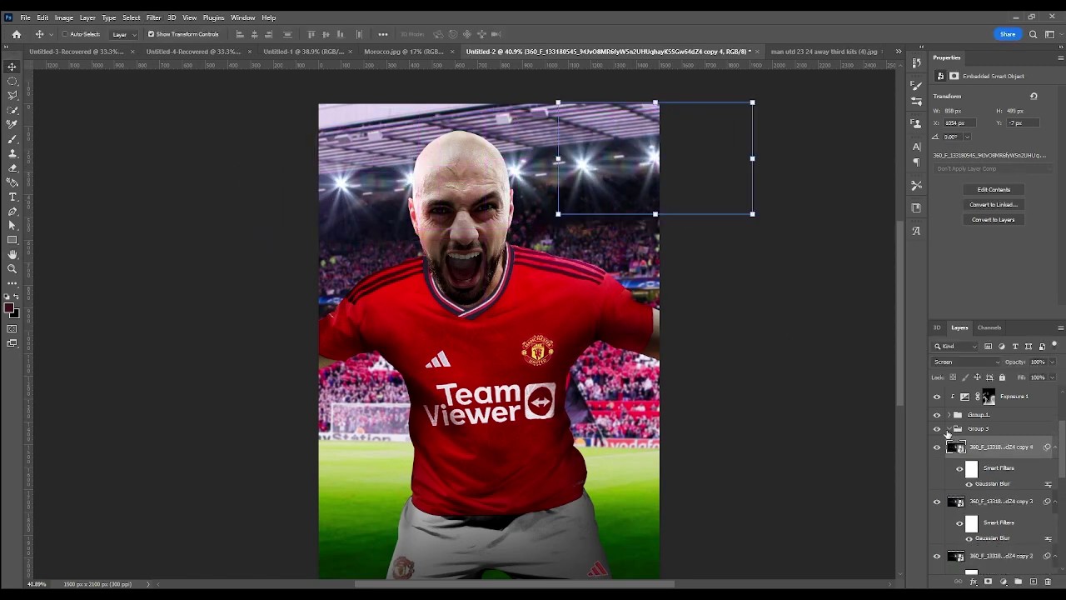
left_click(946, 430)
left_click(1000, 447)
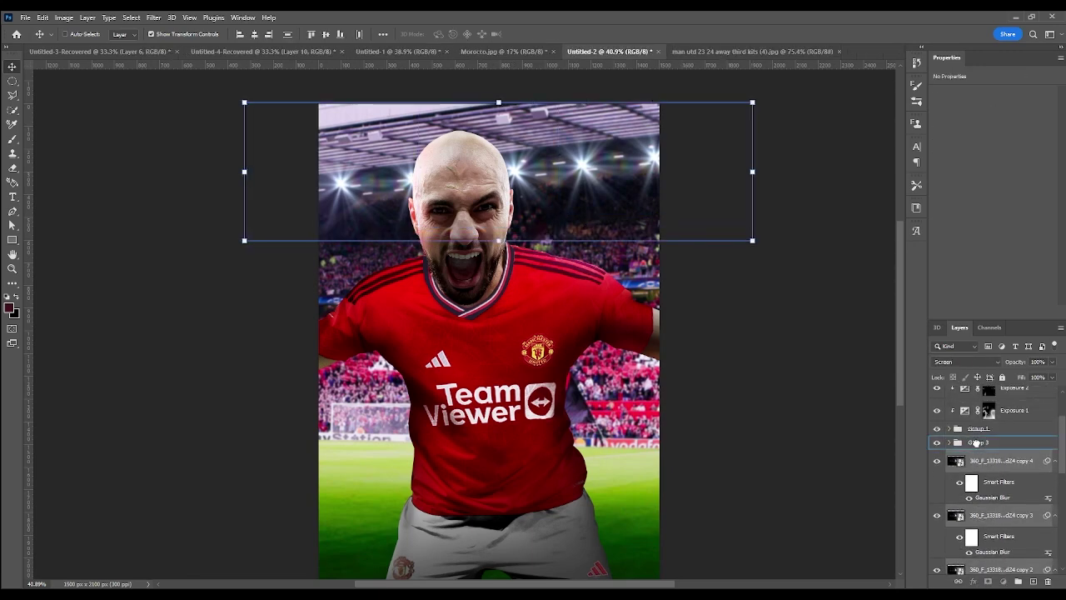
left_click_drag(976, 443, 939, 448)
Step: Add a clipped Hue/Saturation layer colorizing the flares pink at hue 342, saturation 100
left_click(983, 311)
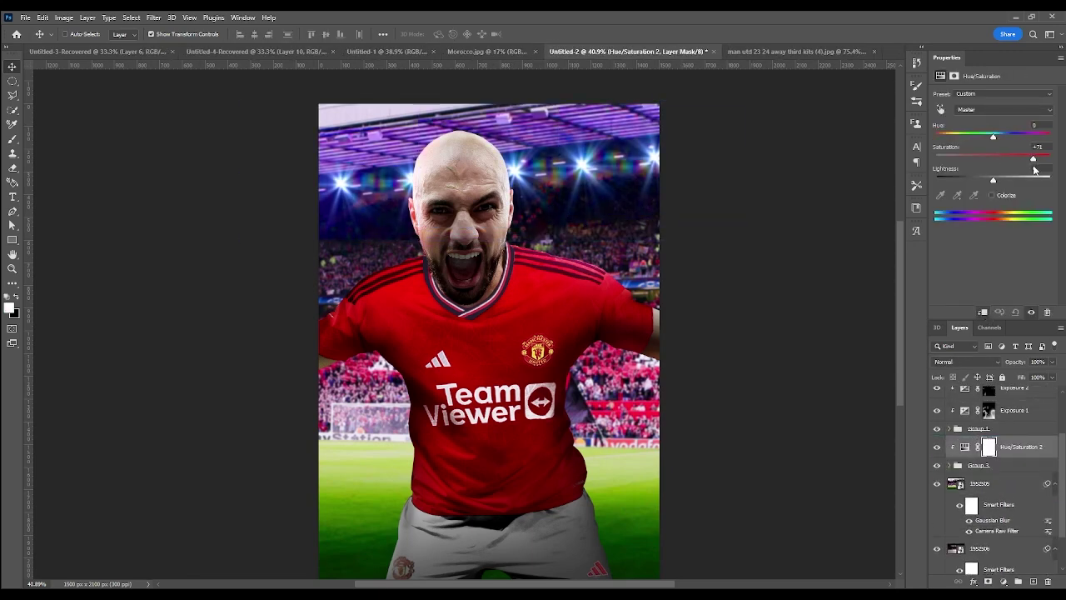
mouse_move(993, 158)
left_mouse_down()
mouse_move(984, 157)
mouse_move(1047, 158)
left_mouse_up()
left_click_drag(993, 179, 1006, 179)
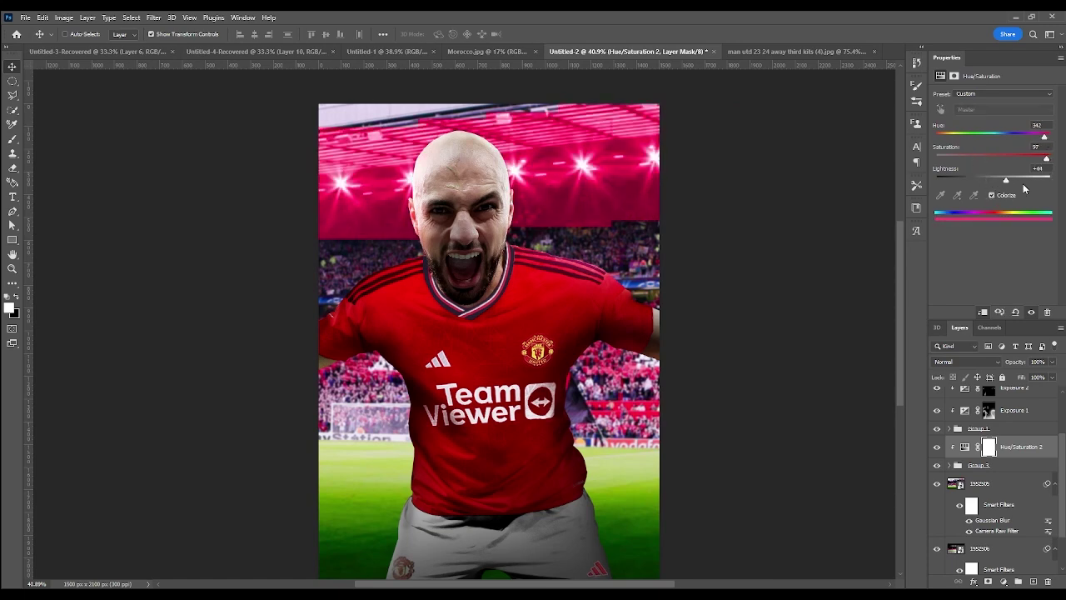
Step: Erase the pink tint's lower edge into the crowd and set lightness to +32
left_click(10, 166)
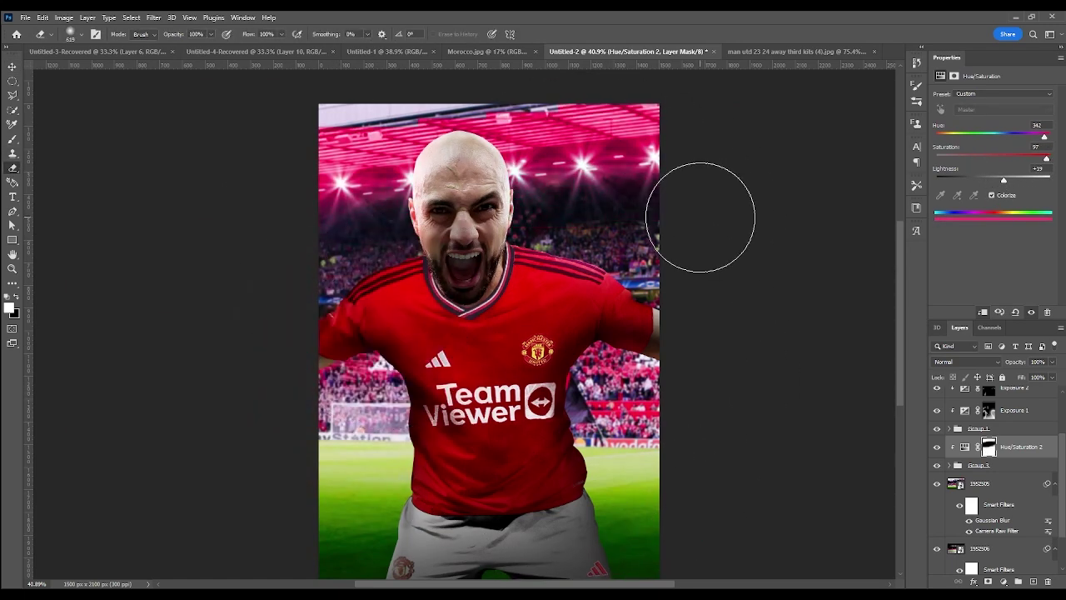
scroll(702, 219, "up", 1)
left_click_drag(658, 192, 501, 367)
scroll(501, 366, "down", 1)
left_click_drag(1005, 172, 1000, 178)
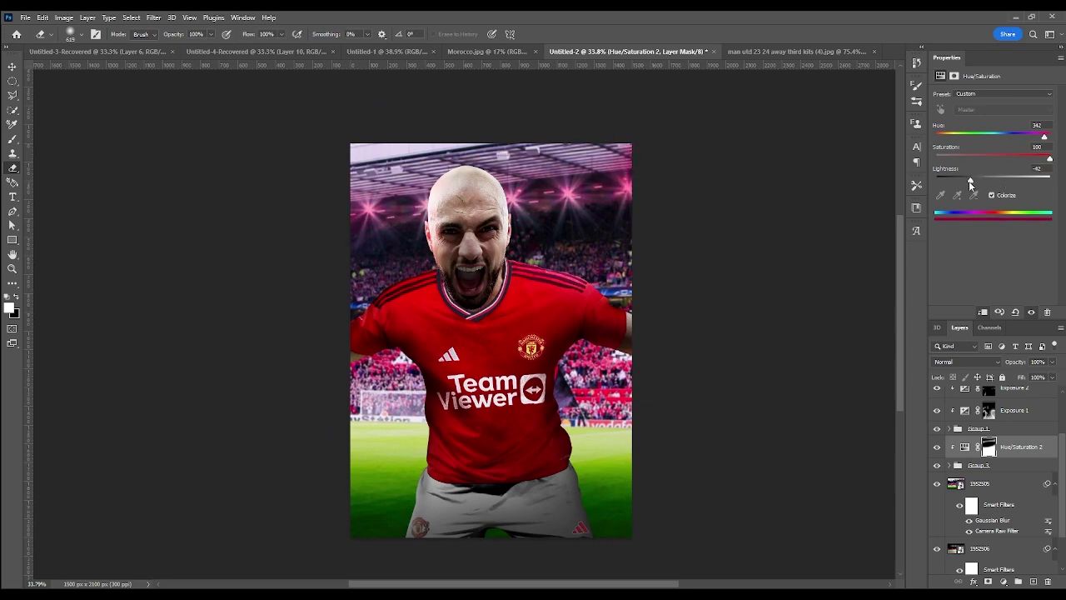
scroll(527, 341, "up", 1)
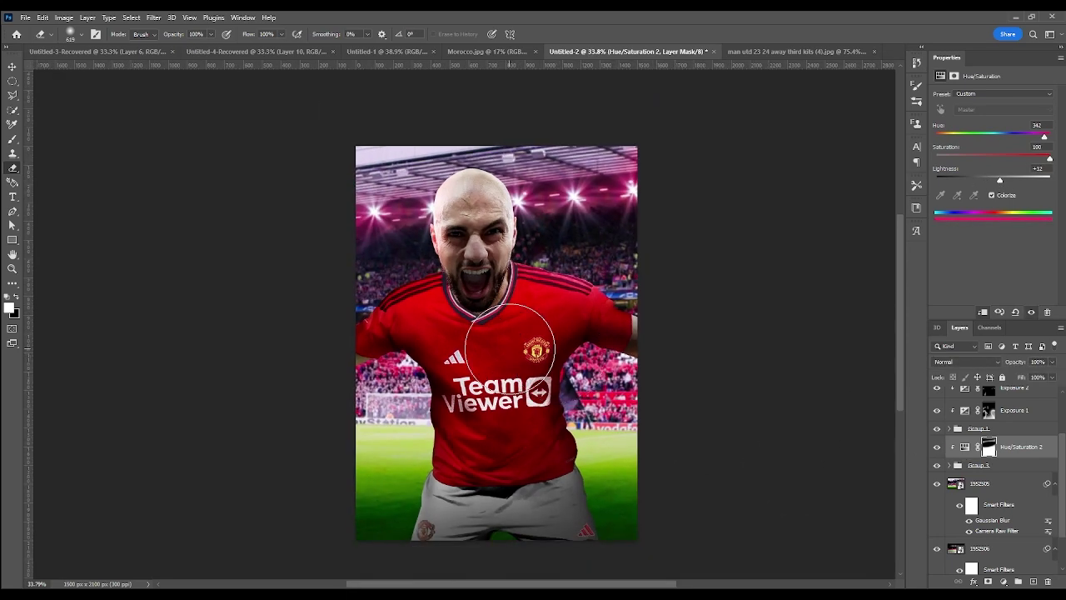
Step: Paint red tint onto the forehead on the Color Fill 1 mask with the Brush
scroll(464, 218, "up", 3)
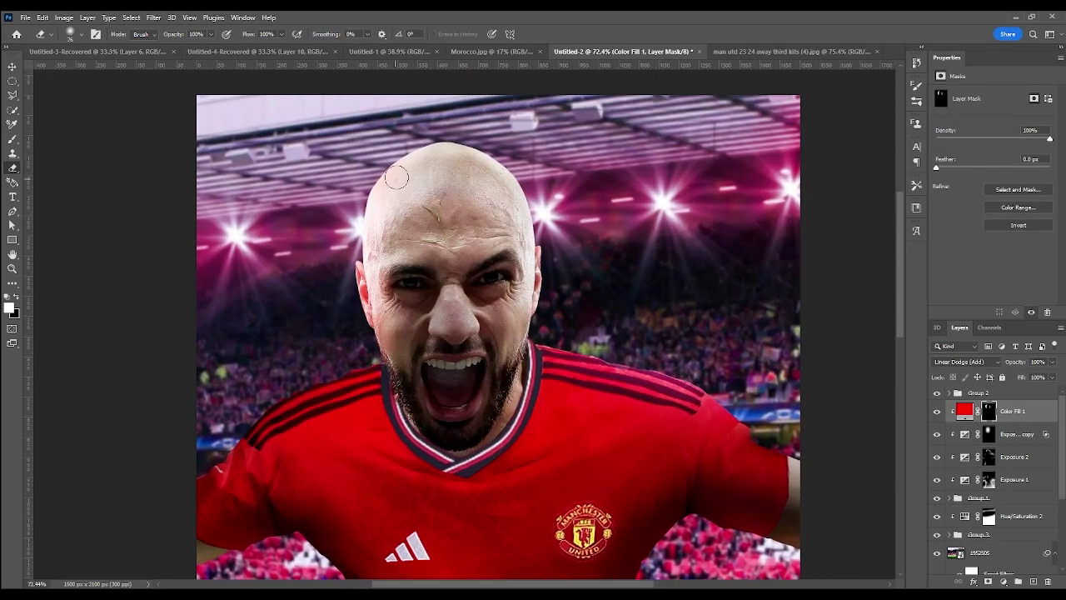
scroll(400, 172, "up", 2)
key("b")
scroll(494, 127, "up", 1)
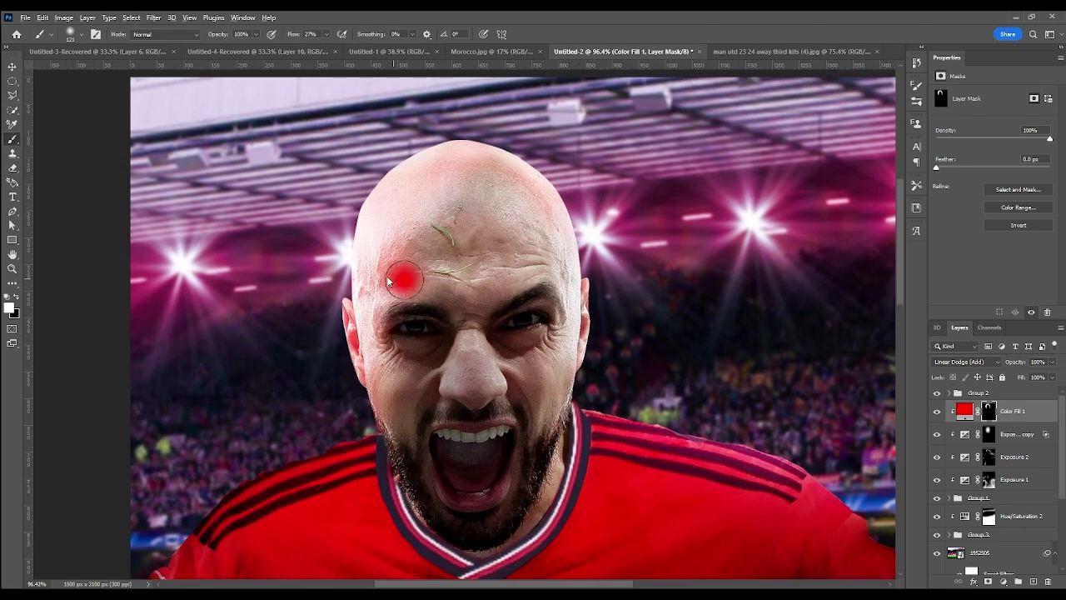
scroll(388, 282, "up", 2)
scroll(420, 136, "down", 2)
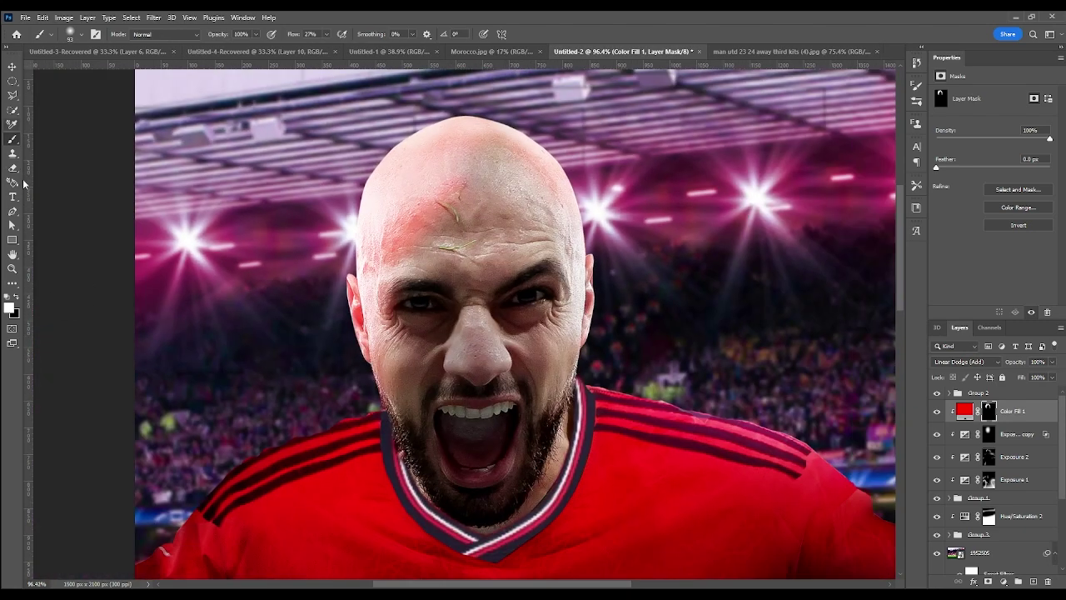
left_click(483, 247)
key("x")
Step: Paint with white on the mask to extend the red tint over the eyes and mouth
scroll(583, 200, "down", 5)
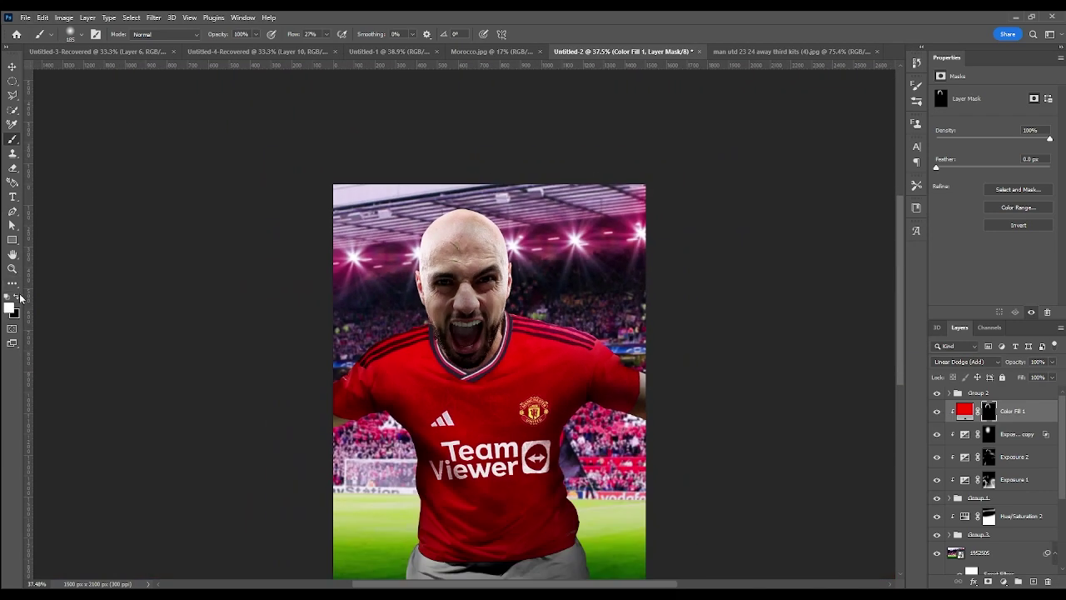
scroll(474, 210, "up", 3)
scroll(367, 259, "down", 3)
scroll(369, 282, "up", 1)
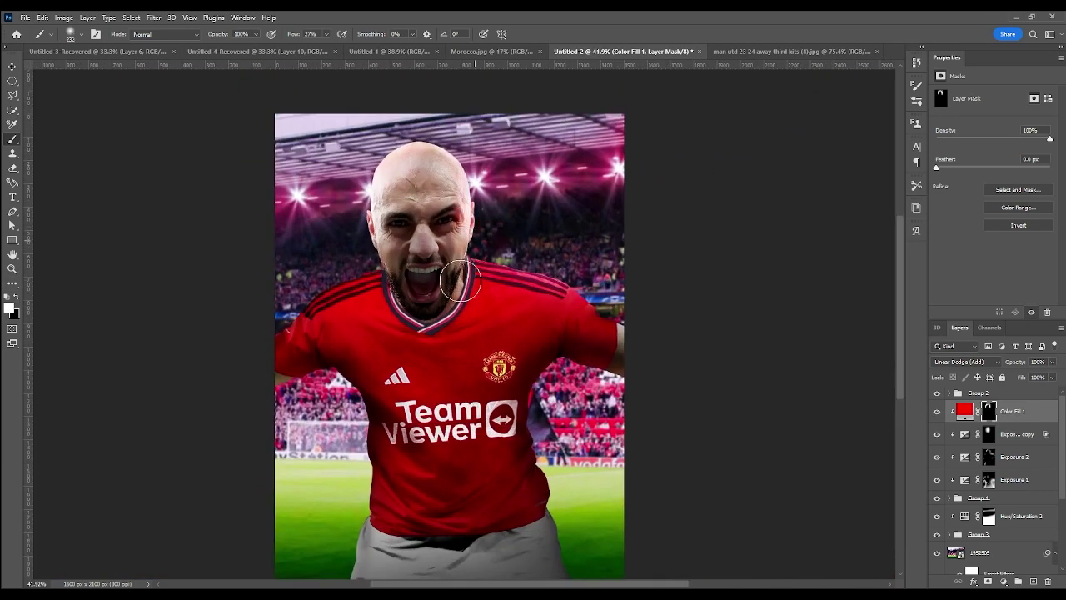
scroll(461, 283, "up", 3)
scroll(375, 249, "down", 2)
left_click_drag(293, 233, 401, 314)
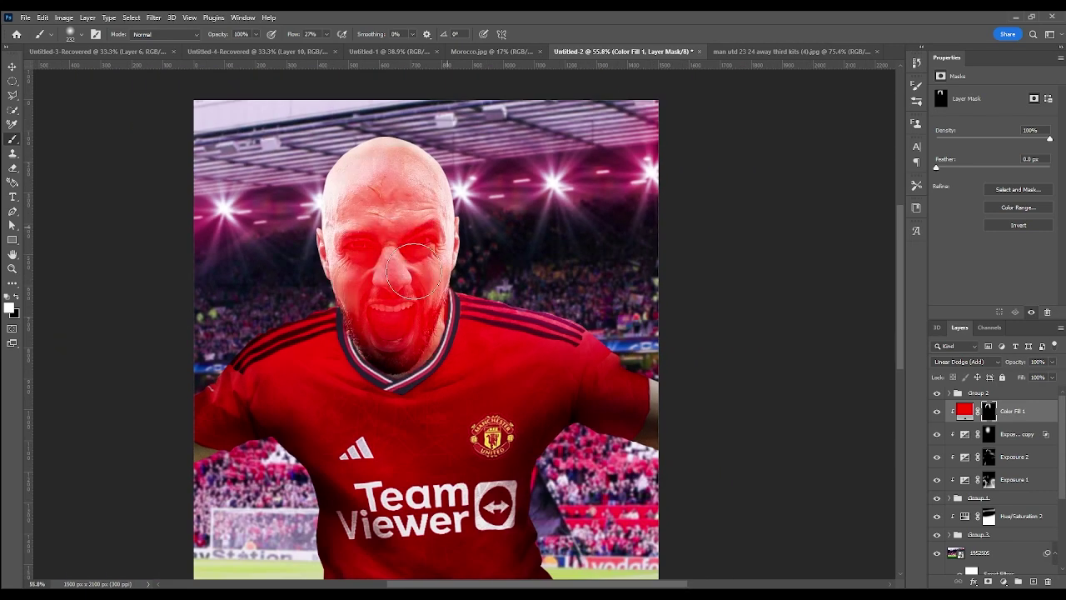
scroll(414, 269, "up", 2)
Step: Undo the face tint stroke and duplicate Color Fill 1 as Color Fill 1 copy
key("ctrl+z")
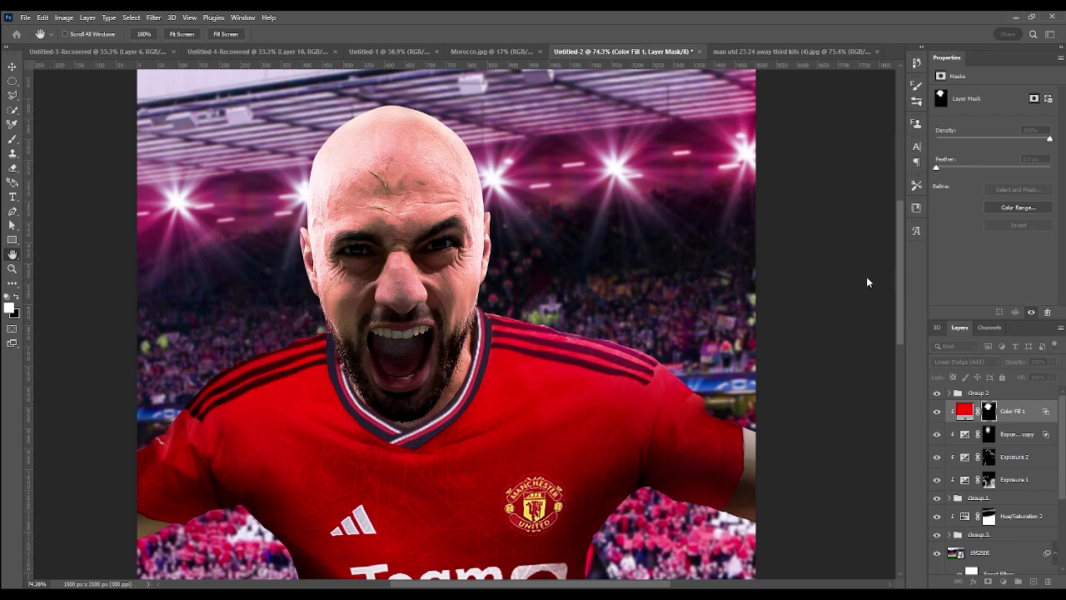
key("b")
scroll(547, 309, "down", 5)
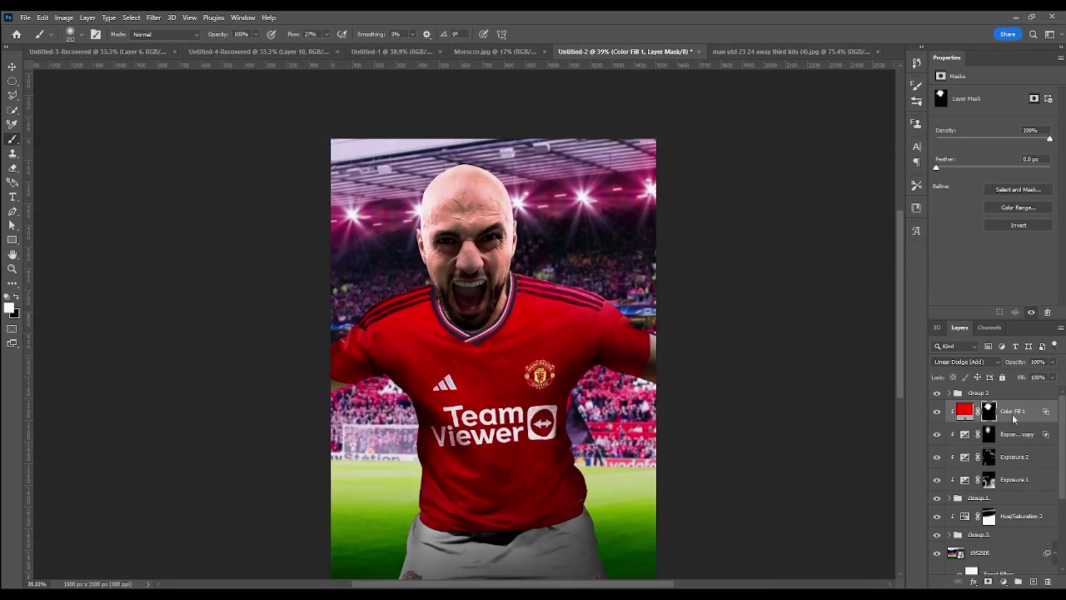
key("ctrl+j")
scroll(508, 304, "down", 2)
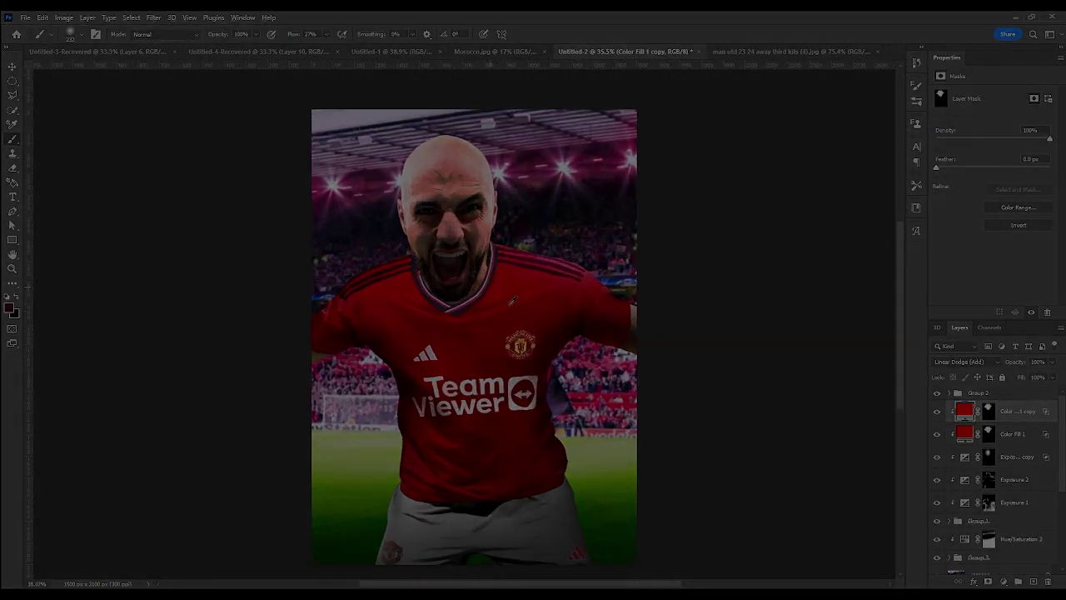